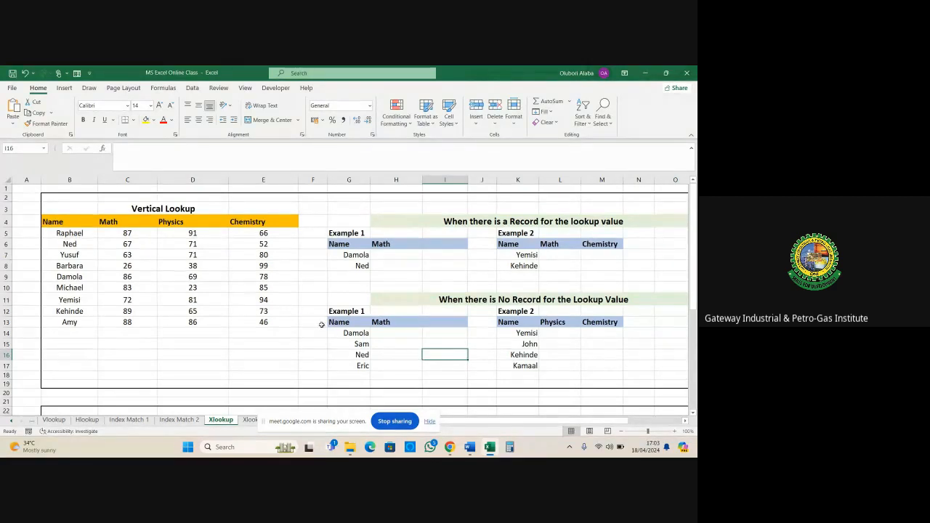
- Look at the Index Match 2 sheet, then return to the Xlookup sheet and look across its three lookup examples
click(429, 422)
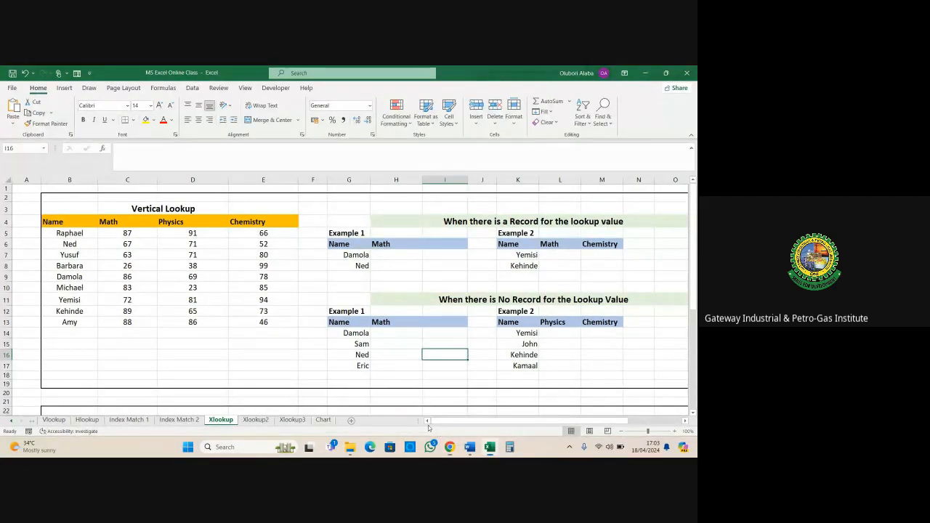
click(183, 421)
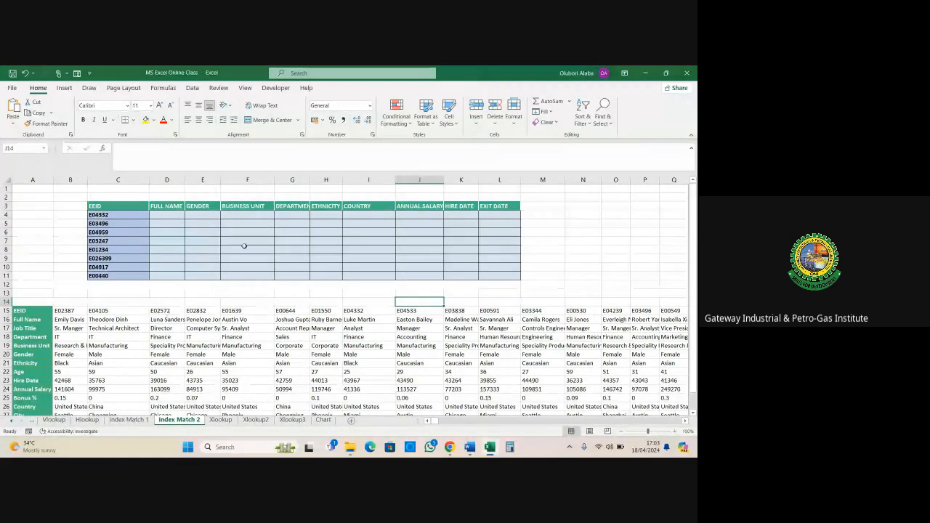
click(221, 420)
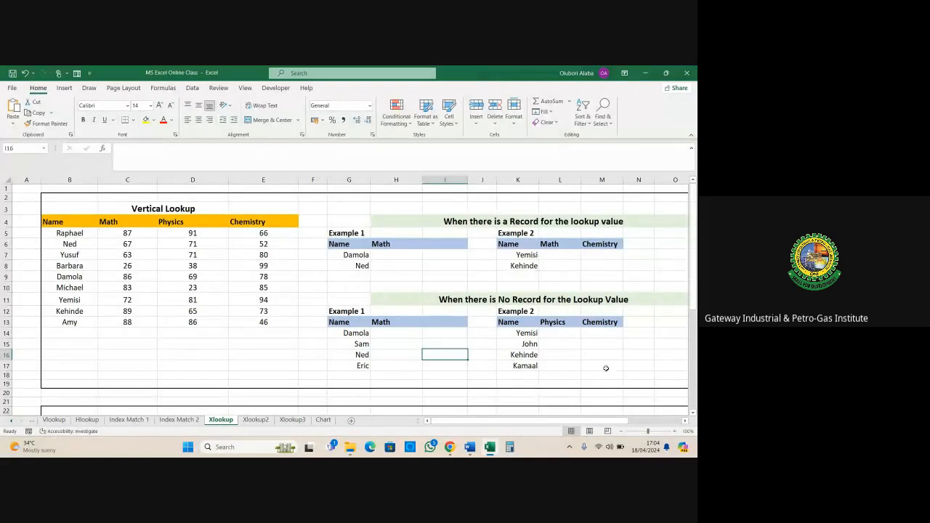
drag(590, 421, 641, 426)
drag(695, 307, 695, 290)
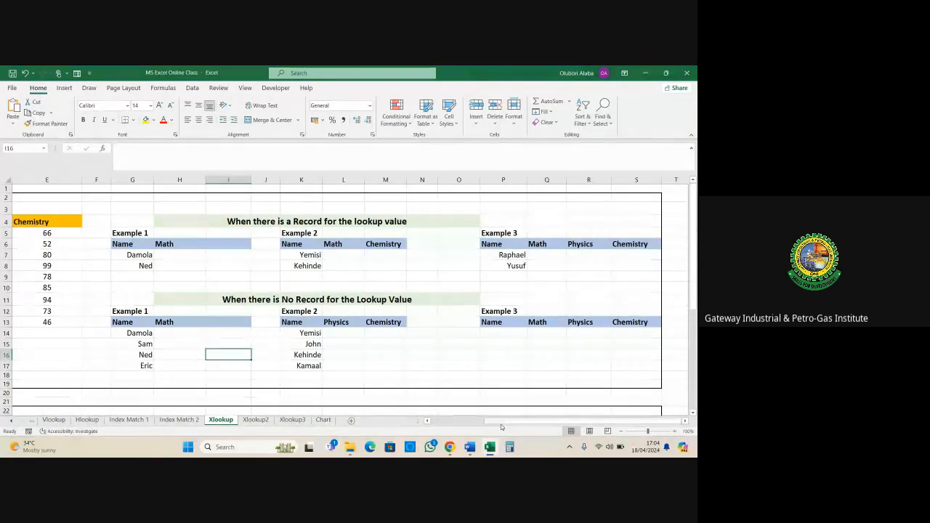
drag(504, 422, 441, 425)
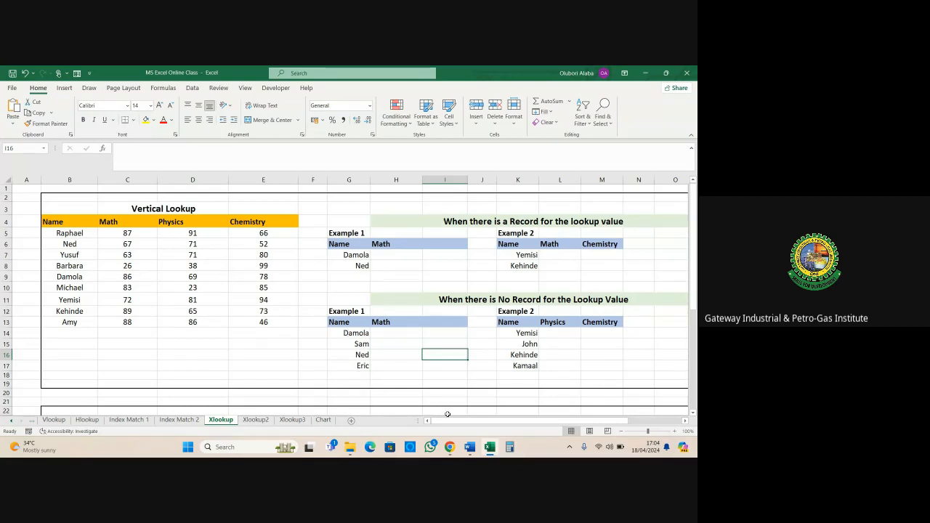
drag(451, 424, 426, 427)
- Examine the Vertical Lookup table in B4:E13, covering its Name column and the Math, Physics and Chemistry scores
drag(69, 221, 263, 322)
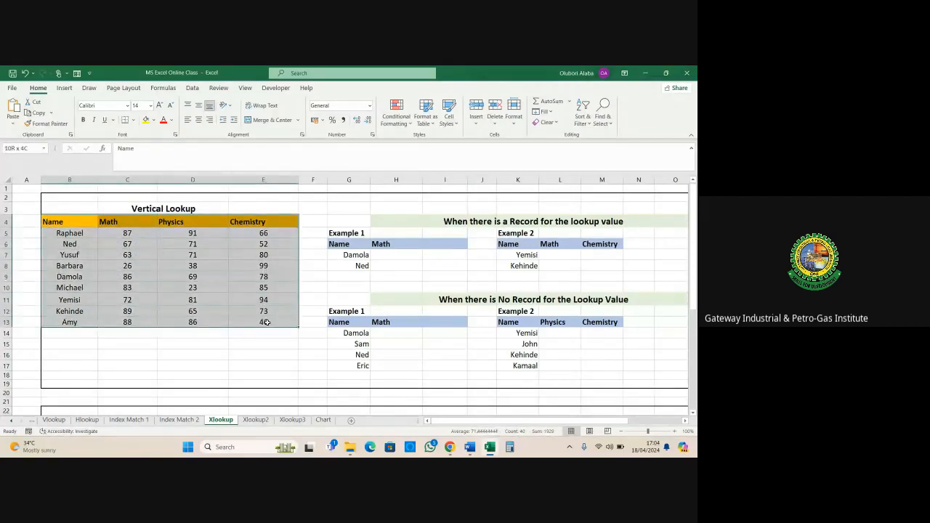
click(85, 228)
drag(68, 231, 72, 312)
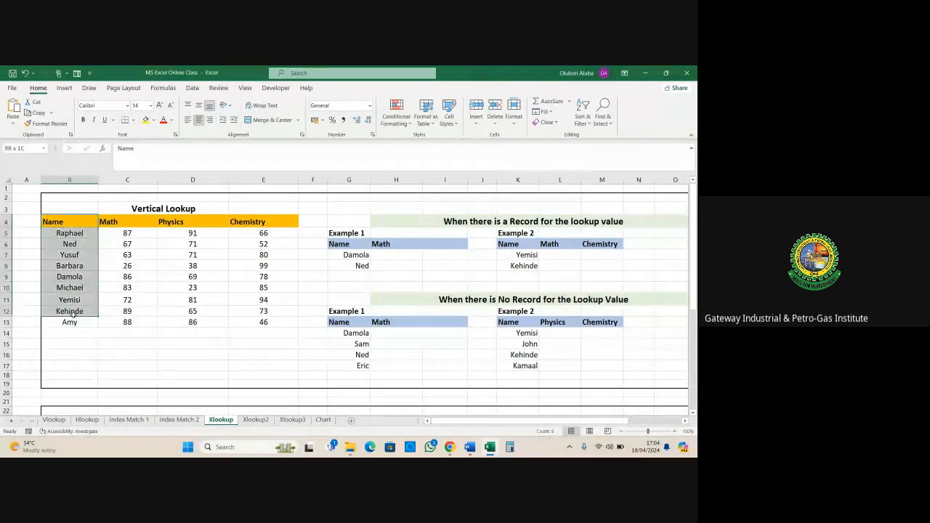
drag(109, 221, 263, 333)
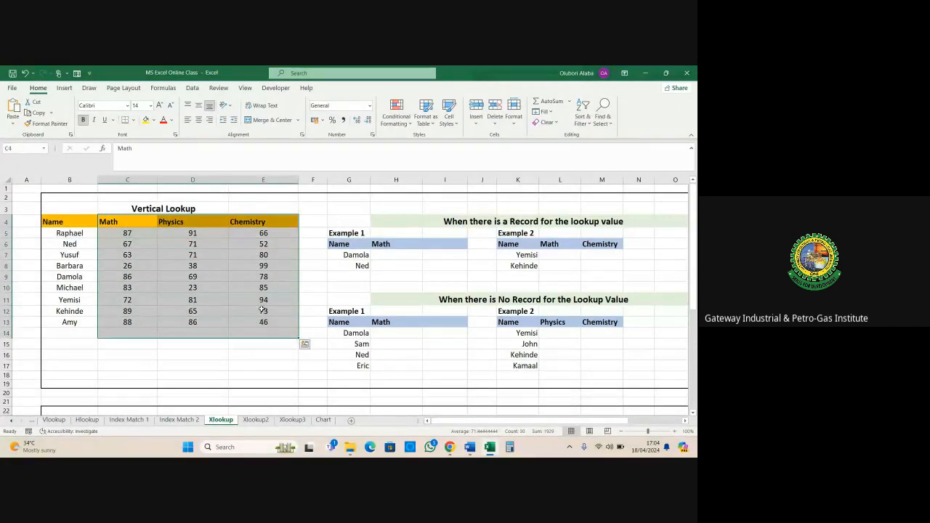
click(312, 276)
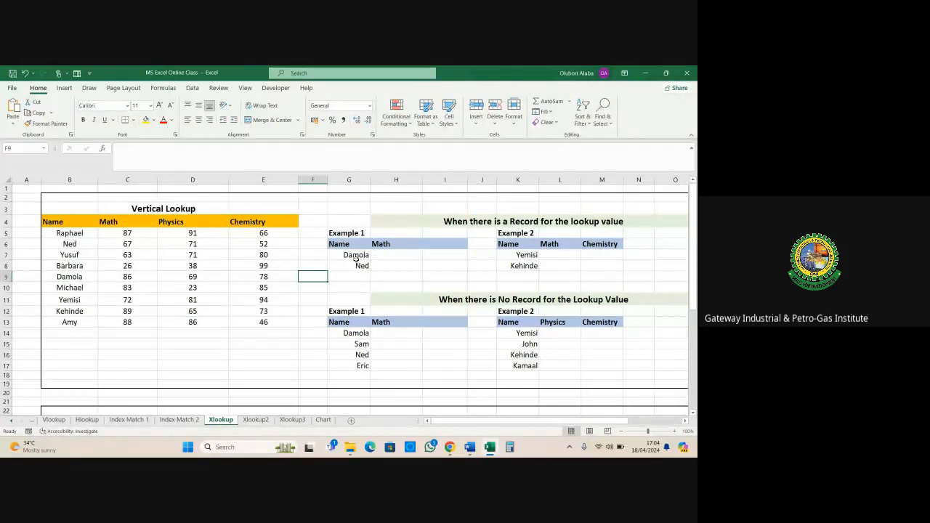
drag(52, 221, 263, 333)
click(320, 287)
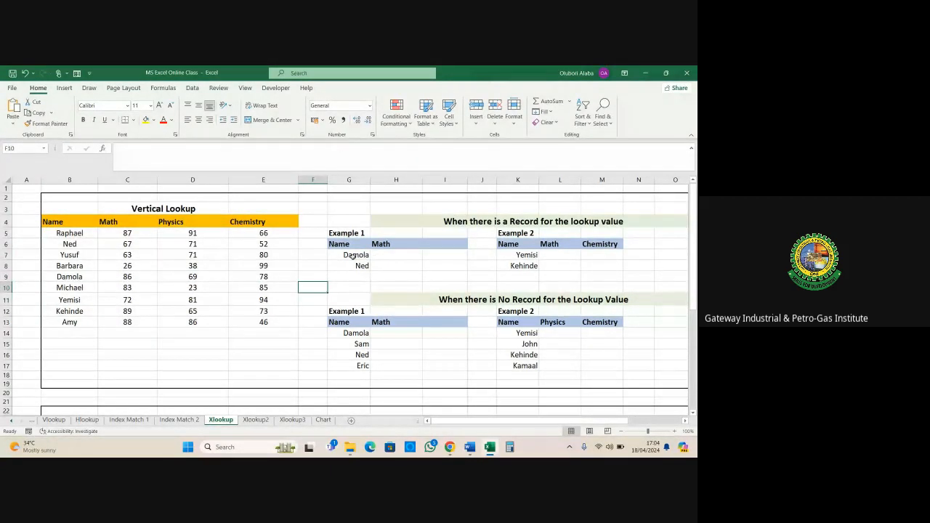
- Review the lookup names in Examples 1 and 2 of the record-exists section and Example 2's Math and Chemistry headings
click(347, 256)
click(353, 270)
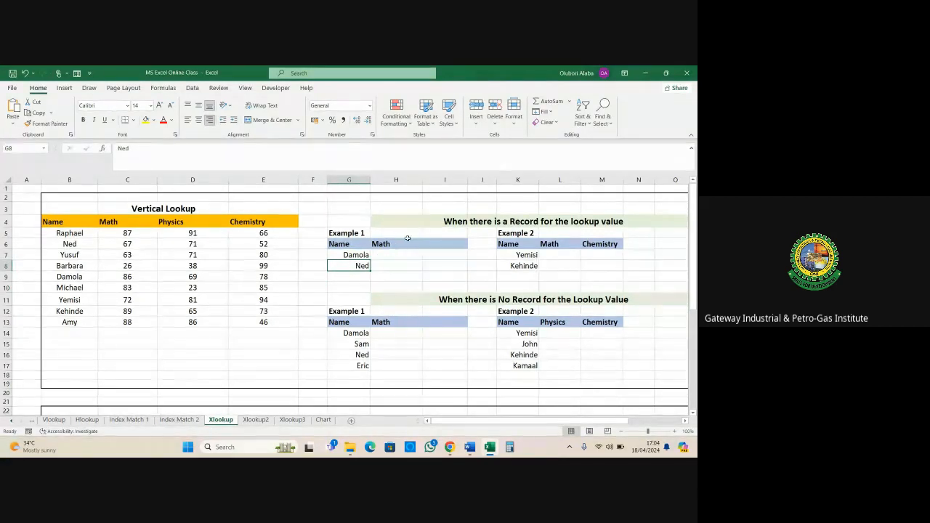
click(526, 256)
click(525, 266)
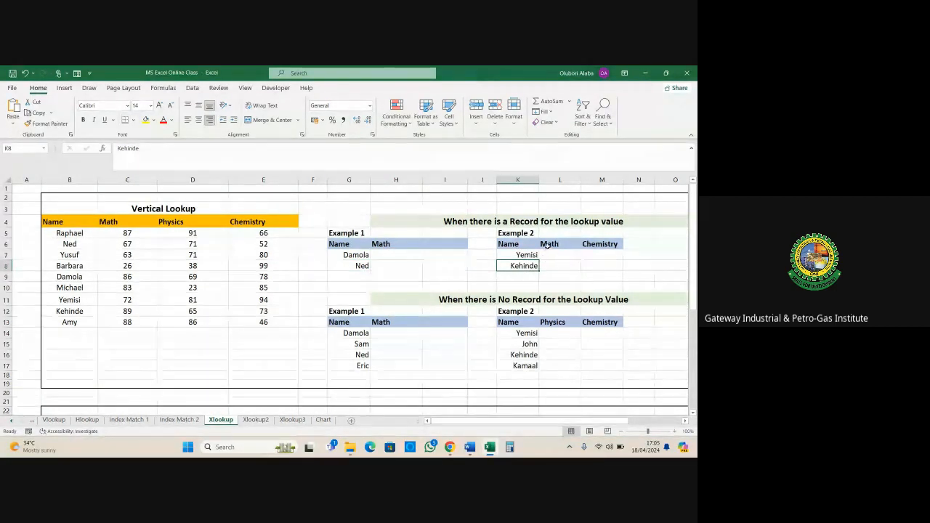
click(547, 245)
click(588, 246)
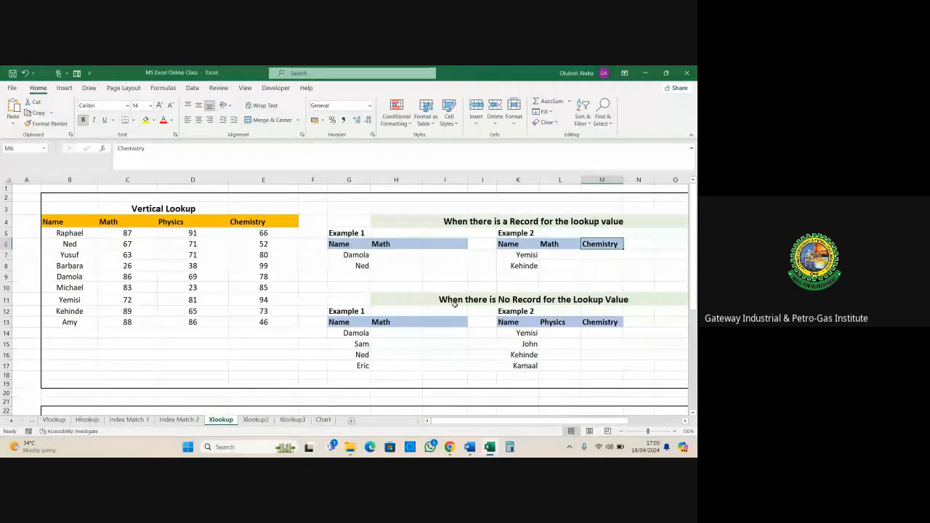
- Enter an XLOOKUP in H7 that finds G7 in B5:B13 and returns C5:C13, with "-" if not found and match mode 0
click(386, 257)
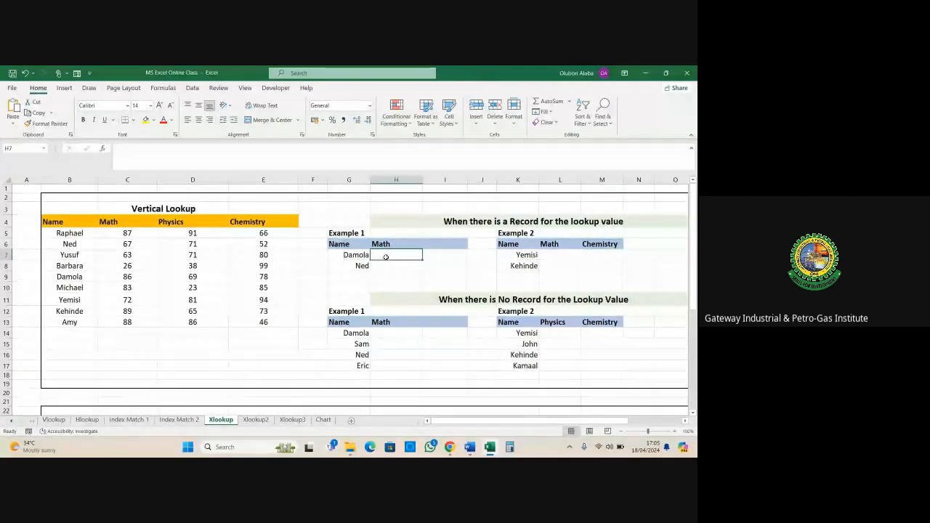
text(=)
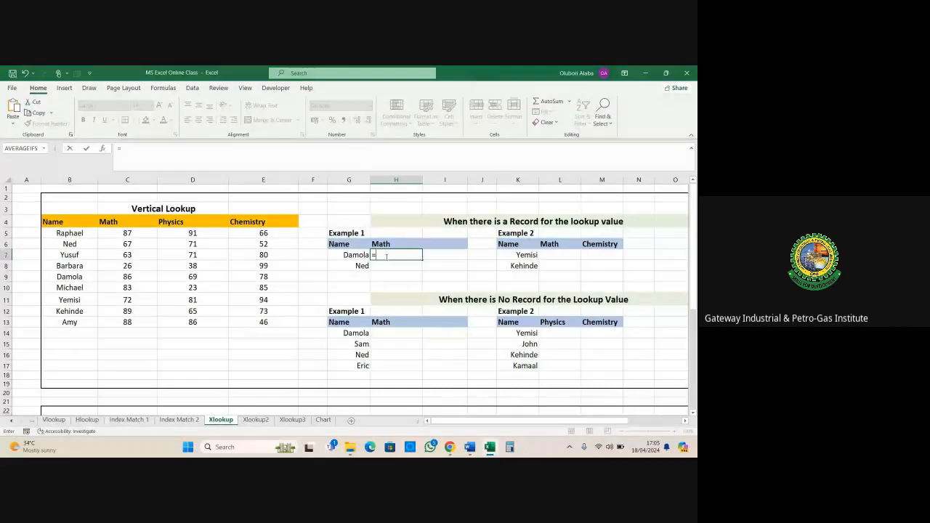
text(xl)
key(Tab)
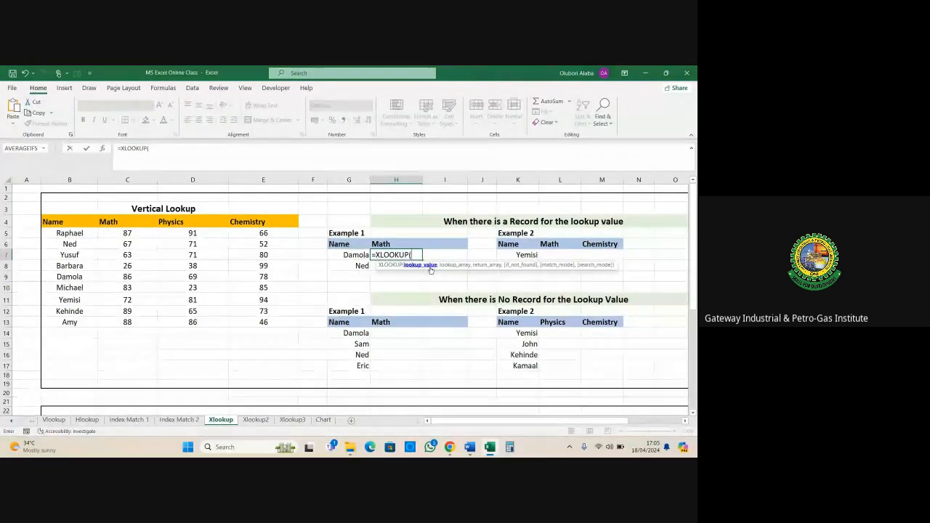
click(352, 256)
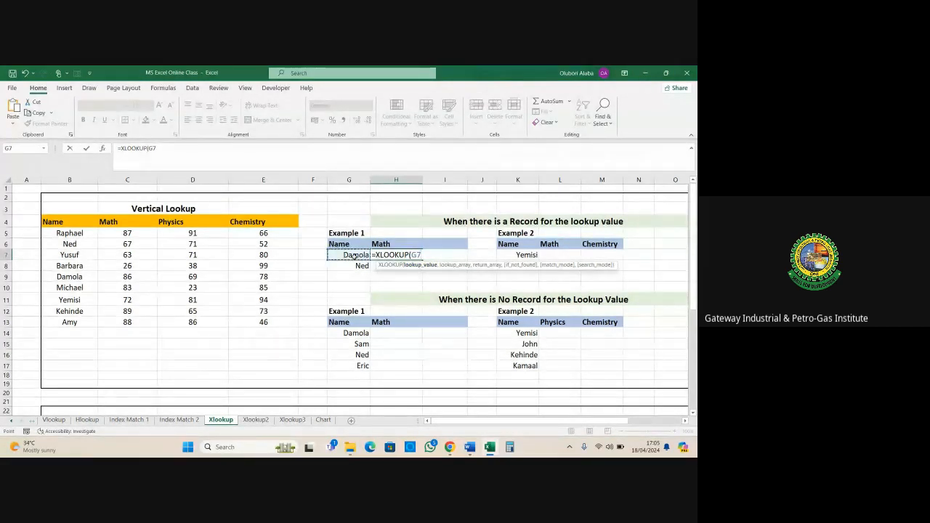
text(,)
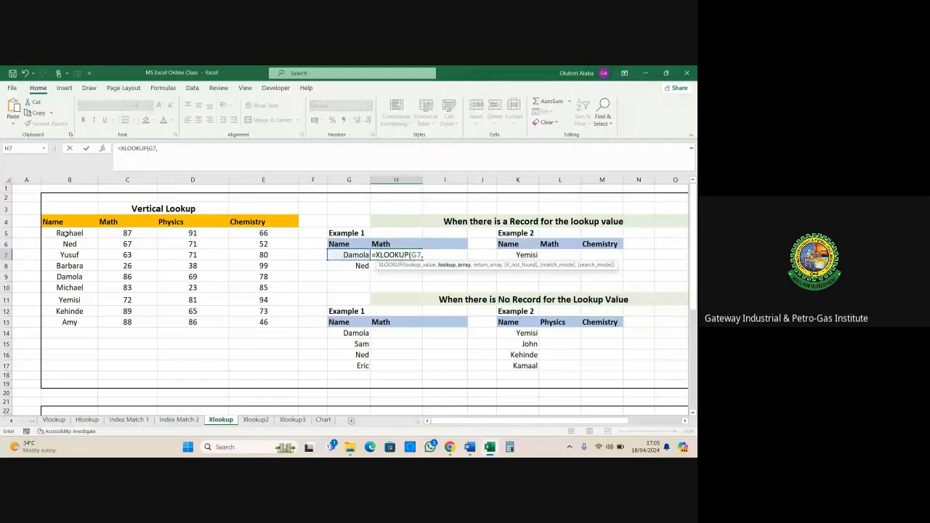
drag(66, 232, 66, 320)
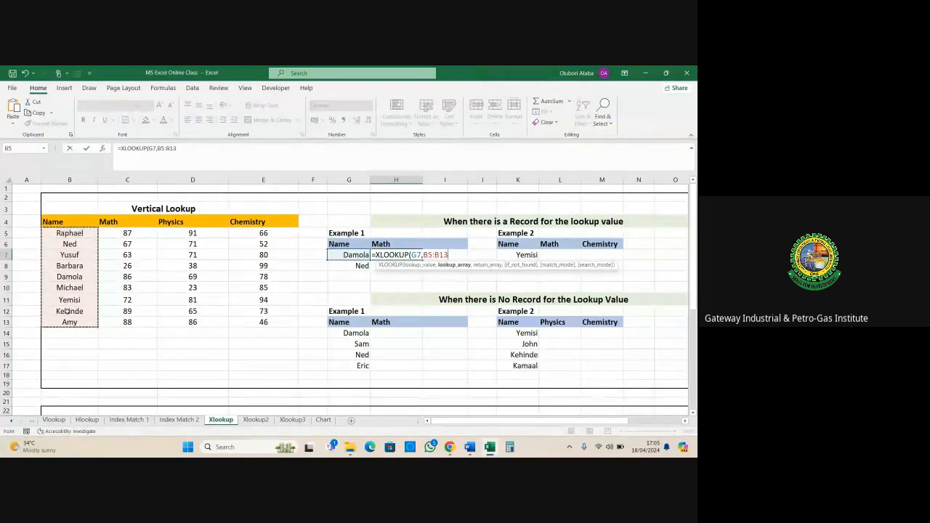
text(,)
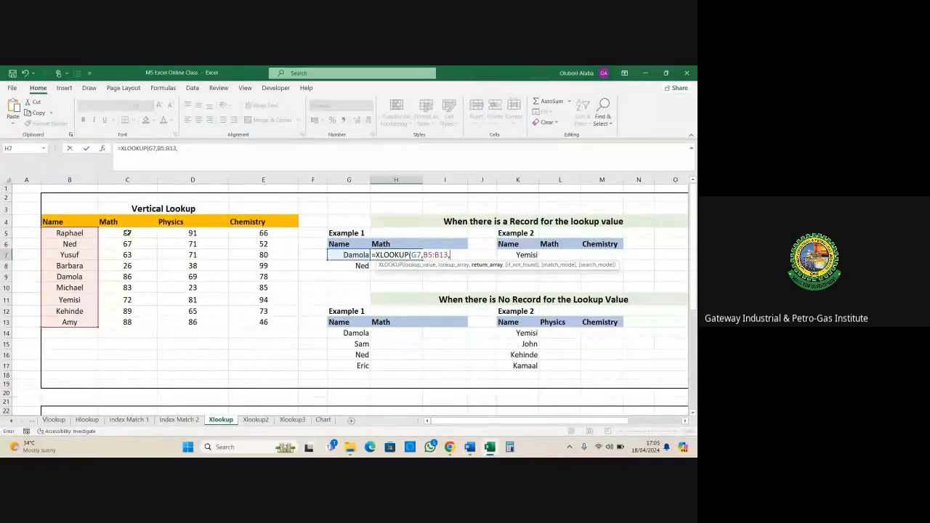
drag(126, 234, 131, 322)
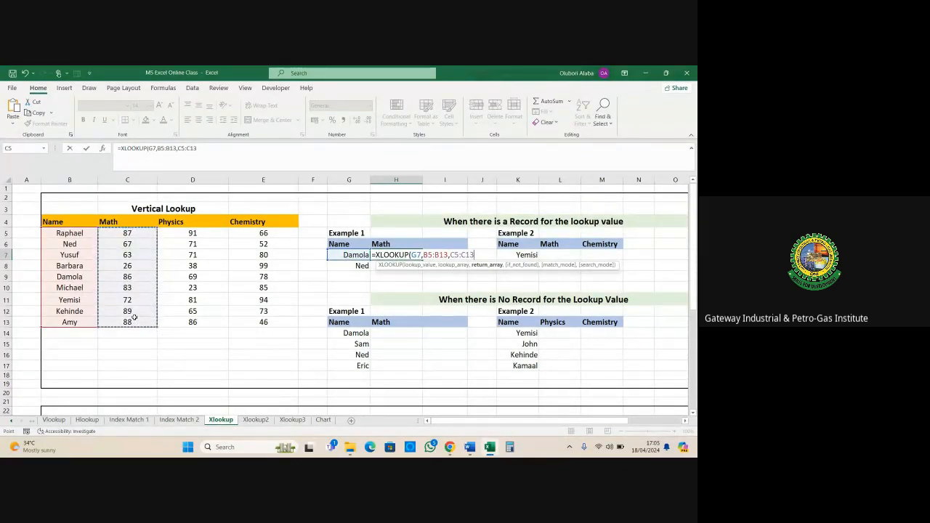
text(,"-)
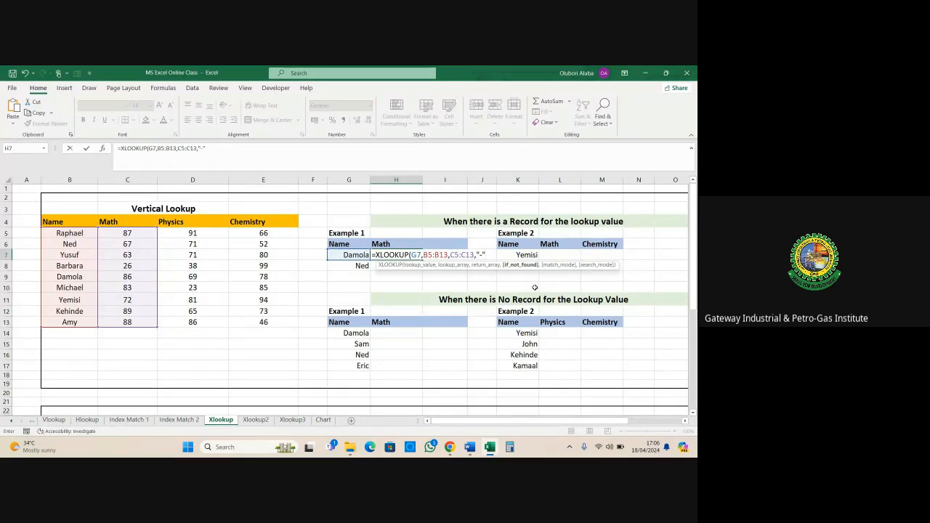
text(,0)
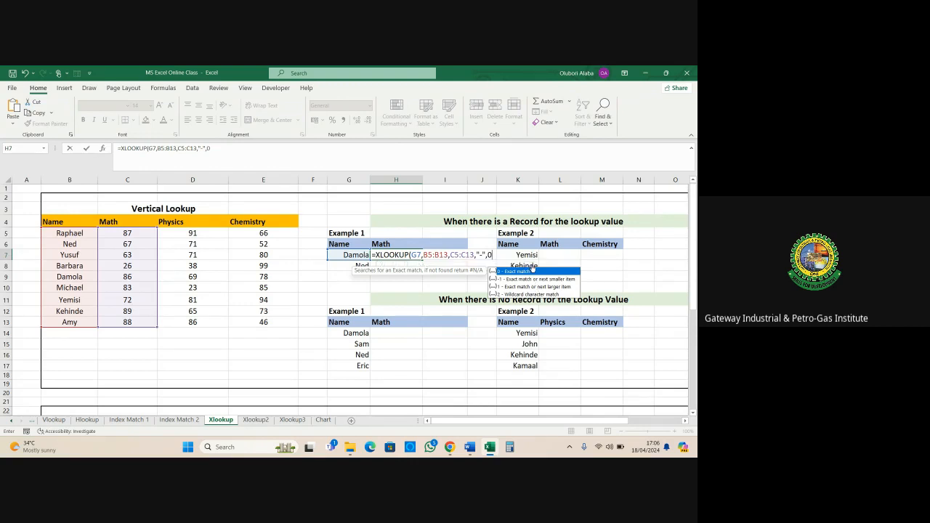
key(Return)
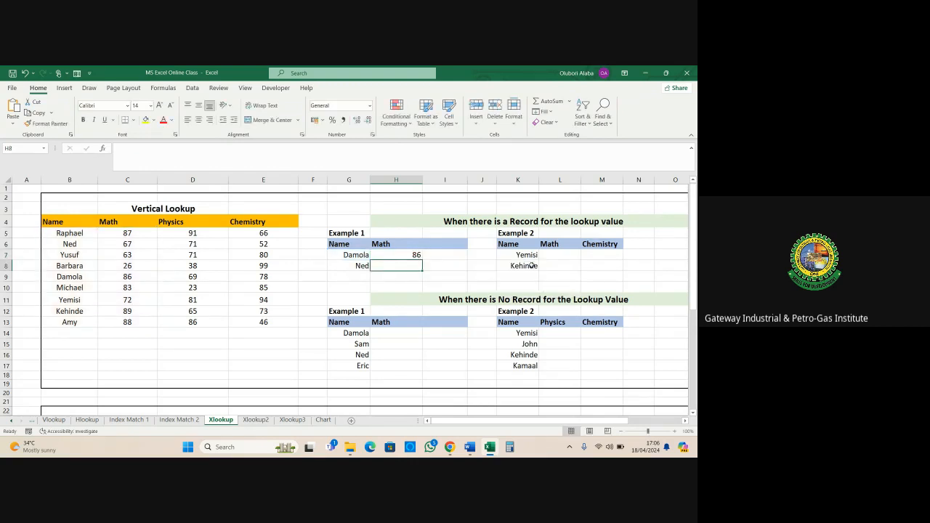
- Check H7's Math score against the source table and fill the XLOOKUP formula down to H8
click(409, 257)
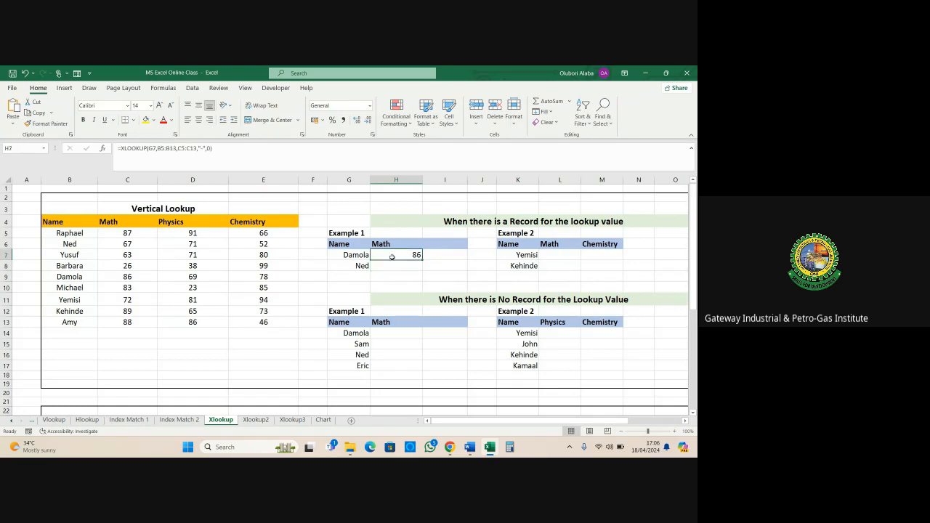
click(63, 278)
click(125, 281)
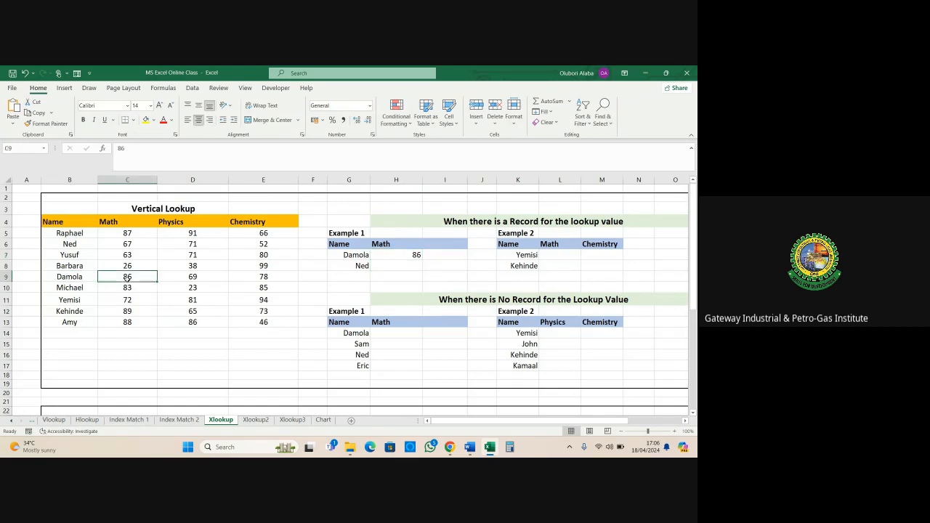
click(414, 257)
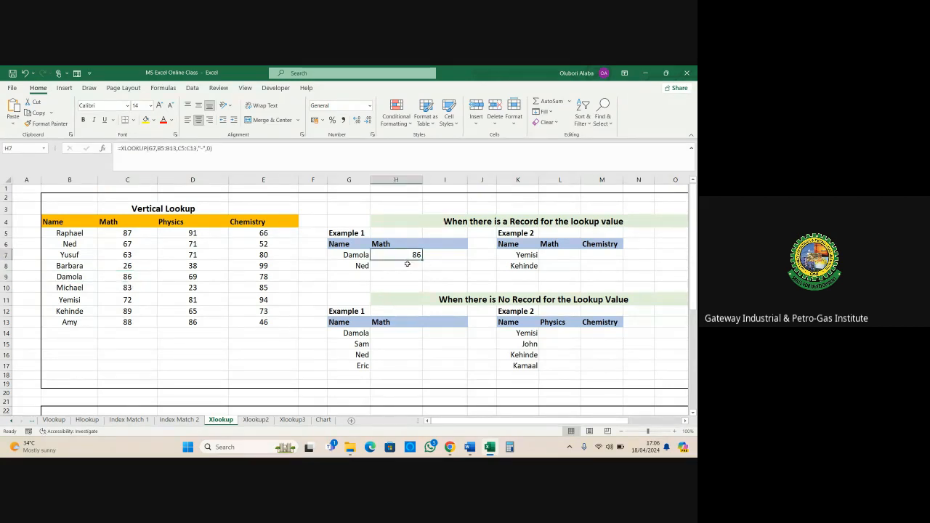
drag(423, 261, 422, 271)
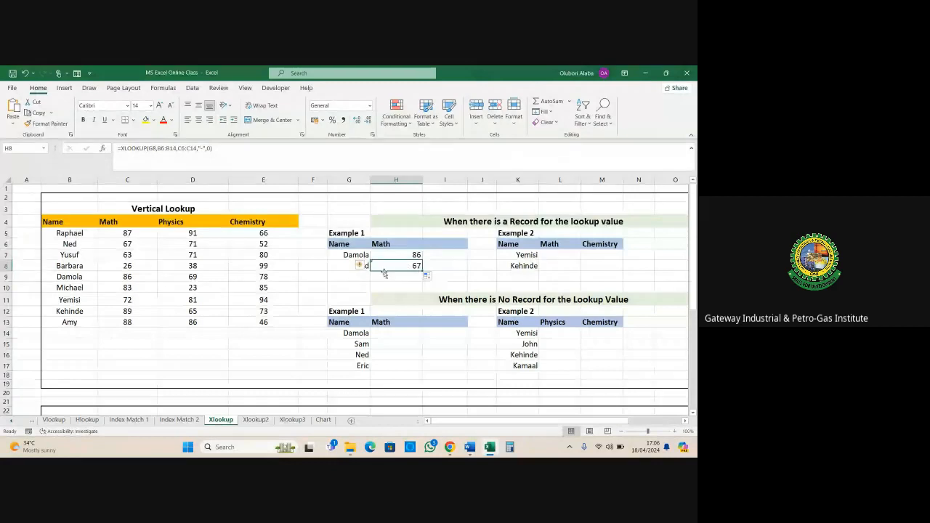
- Compare the Math score returned in H8 with the matching row of the source table
click(336, 275)
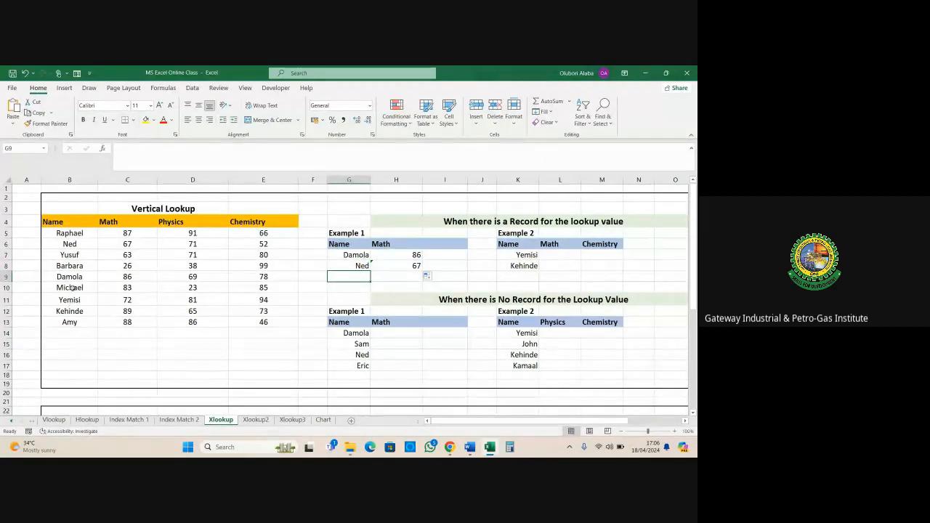
click(71, 245)
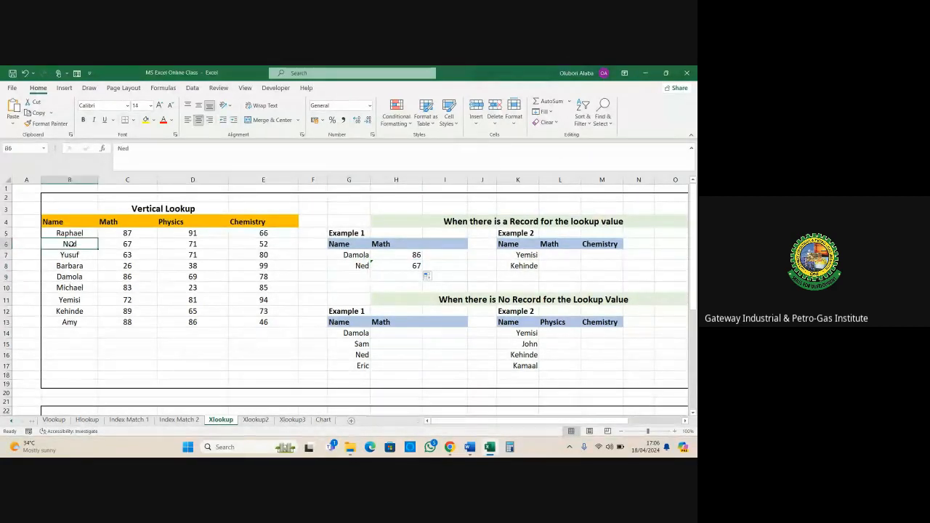
click(125, 245)
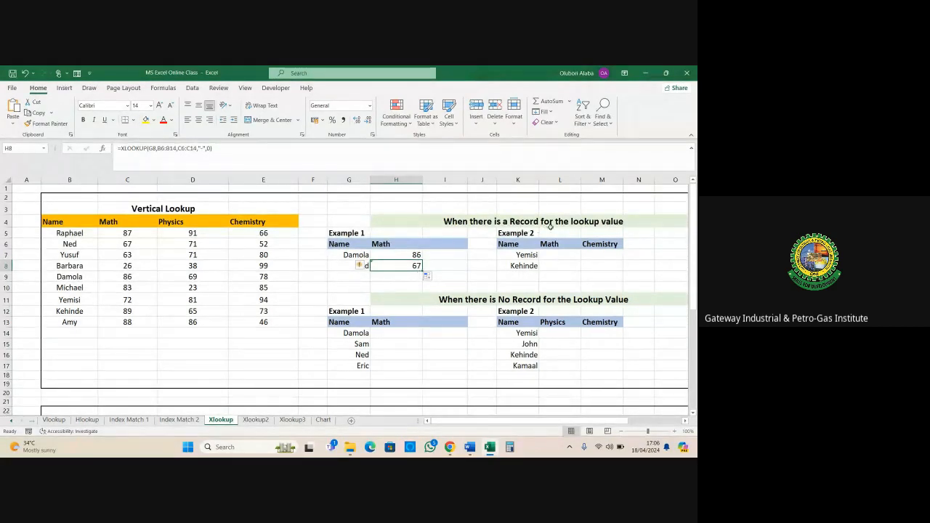
- Review the lookup names and the Math and Chemistry headings of the record-exists Example 2, and the source table they draw on
click(514, 255)
click(519, 266)
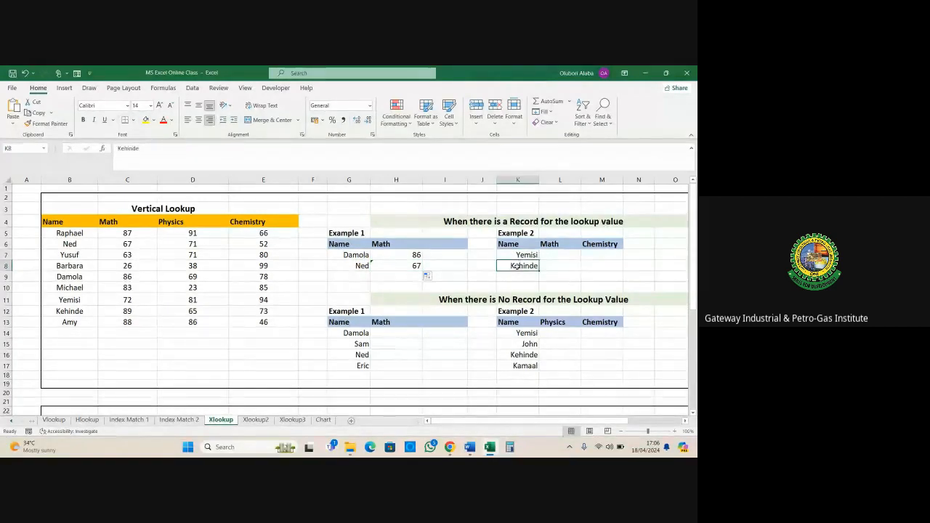
drag(545, 244, 596, 245)
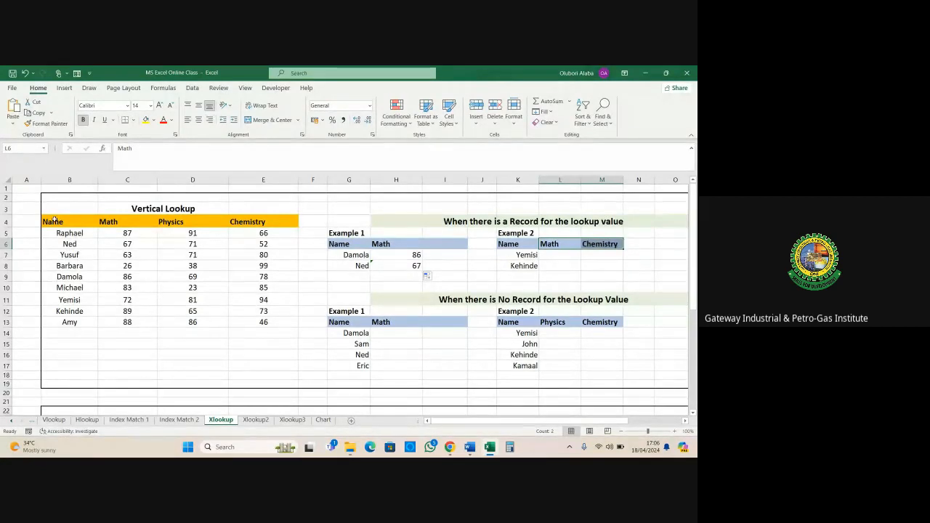
drag(69, 222, 259, 328)
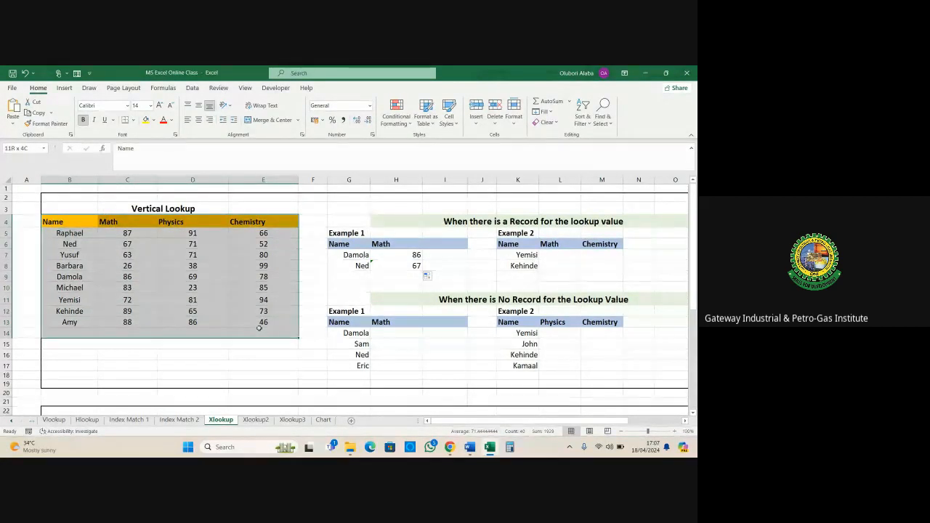
- Start an XLOOKUP formula in L7 with K7 as the lookup value and B5:B13 as the lookup array
click(546, 256)
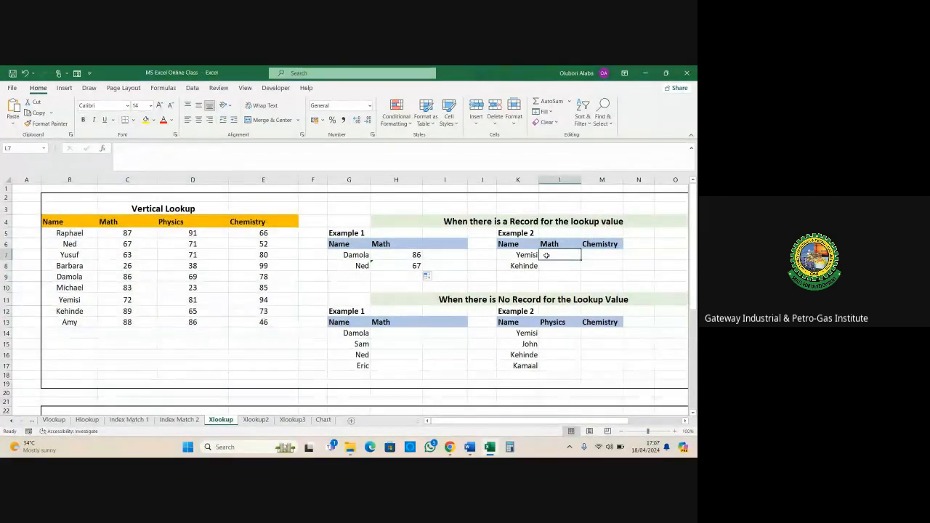
text(=xl)
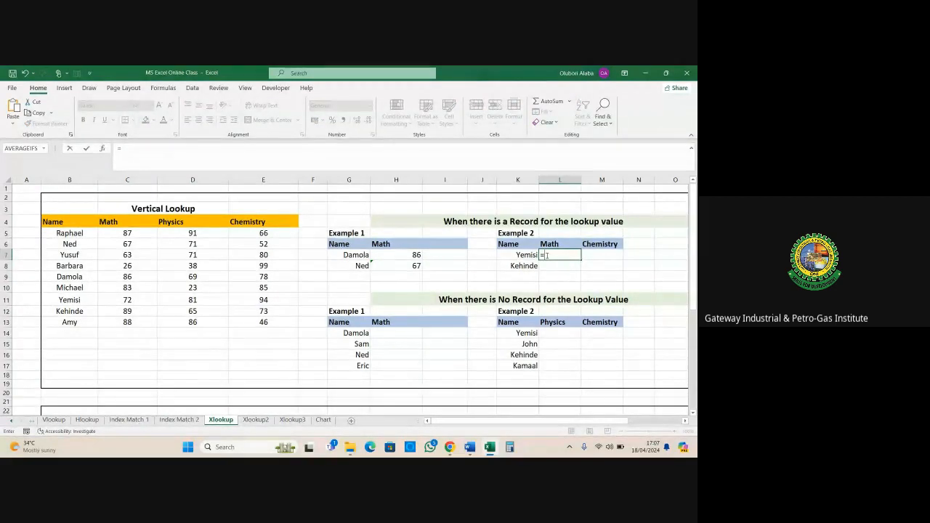
key(Tab)
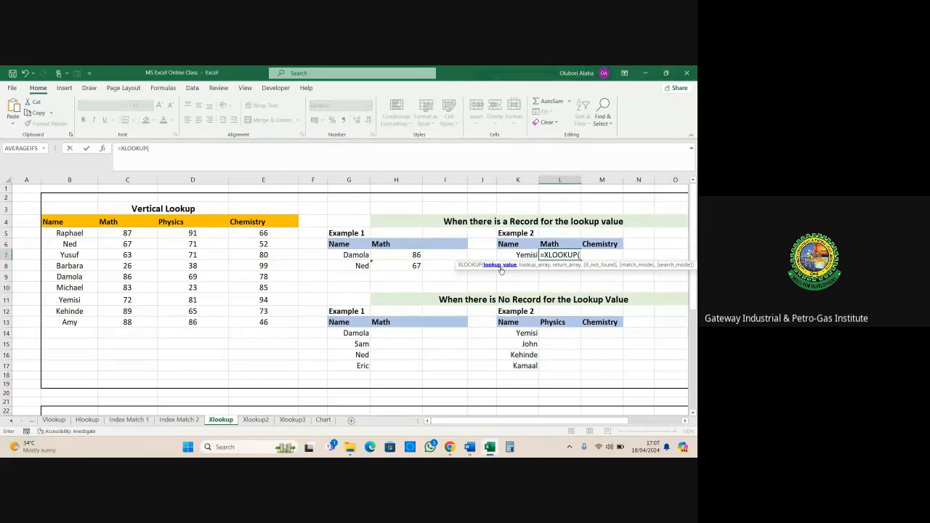
click(527, 256)
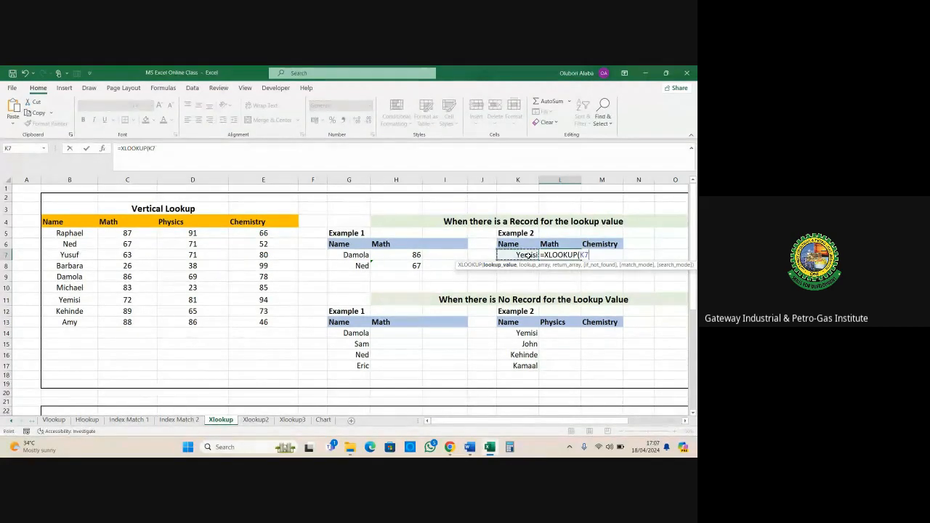
text(,)
drag(66, 232, 76, 324)
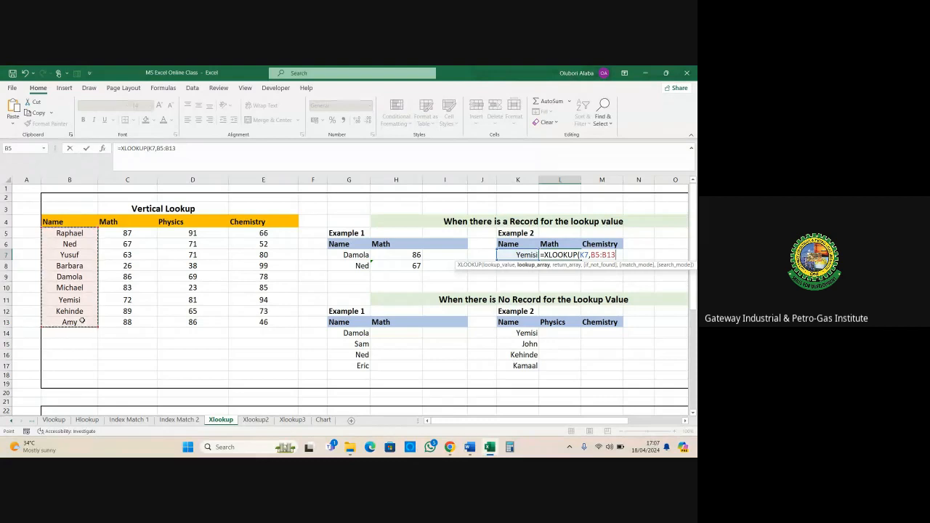
text(,)
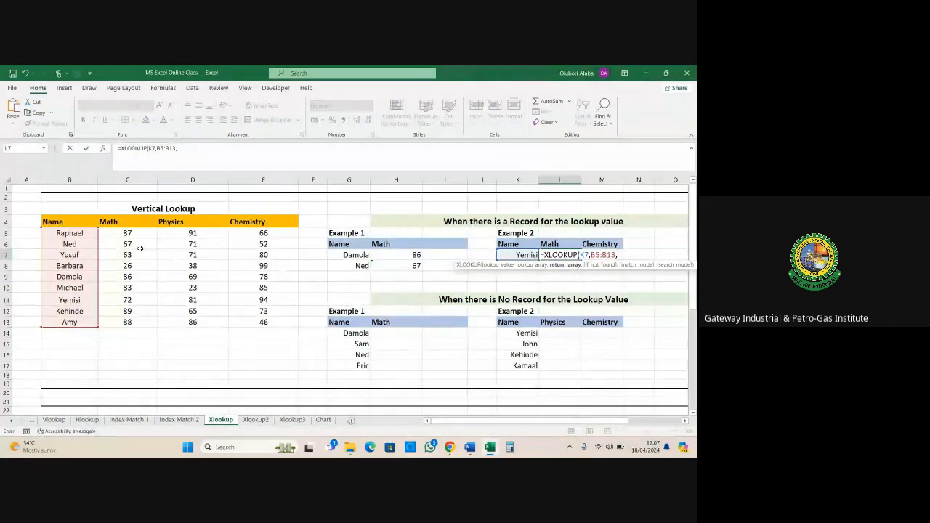
drag(127, 233, 135, 322)
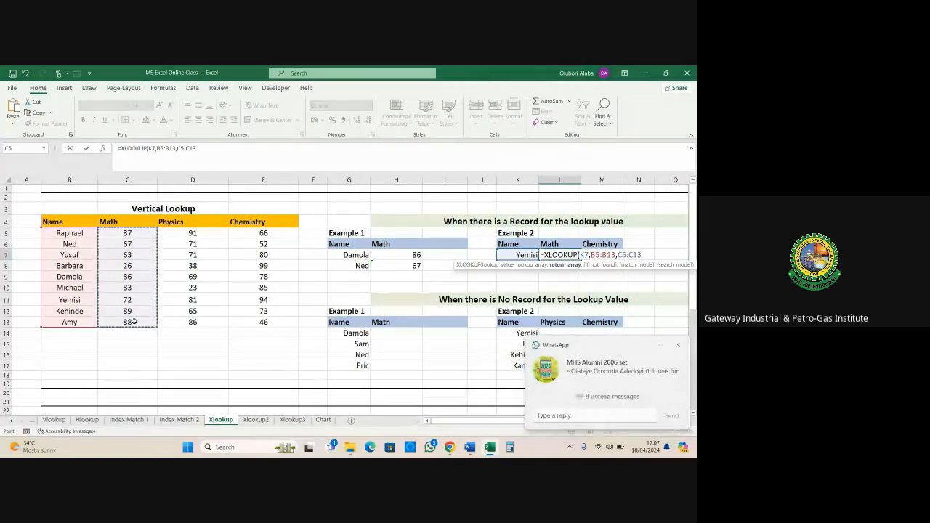
click(679, 347)
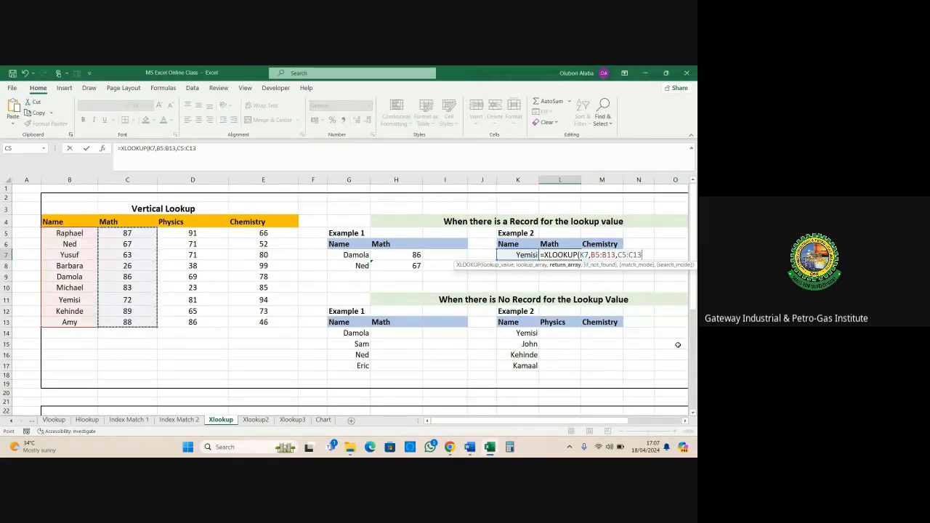
text(,)
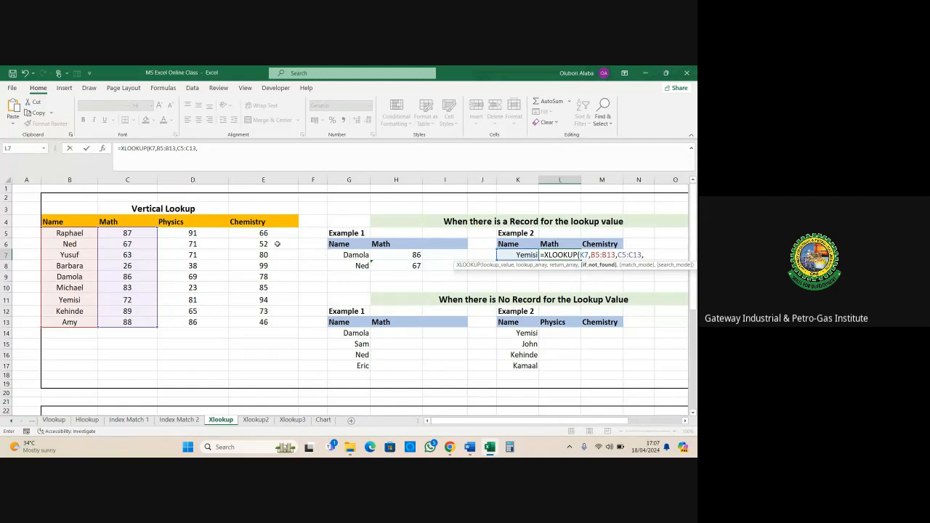
drag(264, 233, 269, 321)
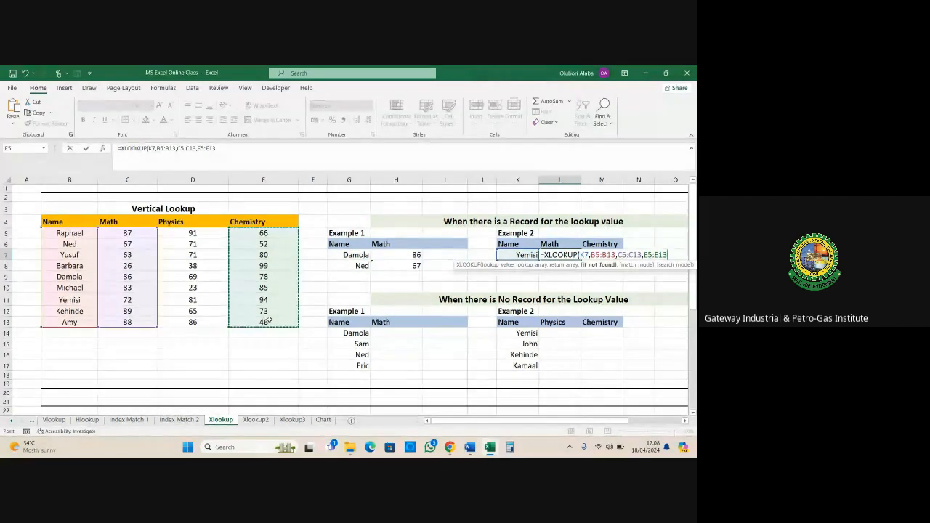
text(,)
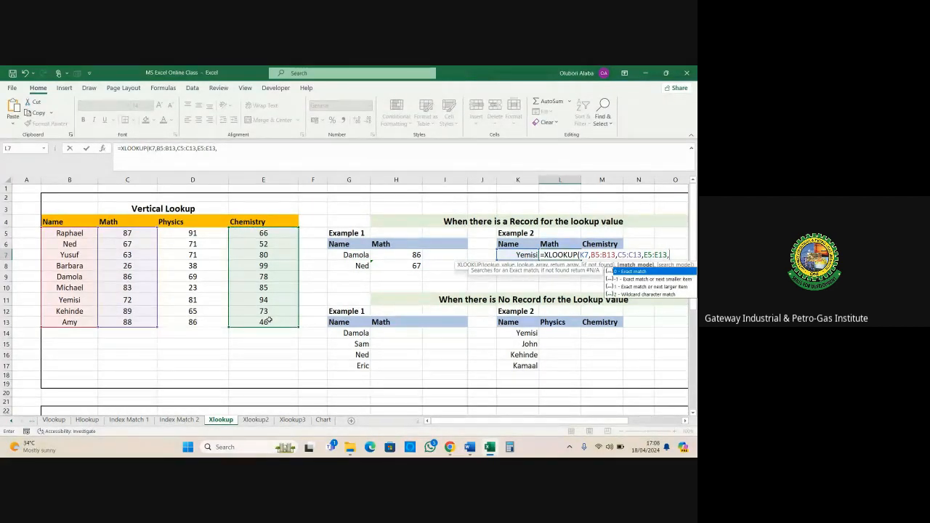
key(BackSpace)
key(BackSpace)
key(BackSpace)
key(BackSpace)
key(BackSpace)
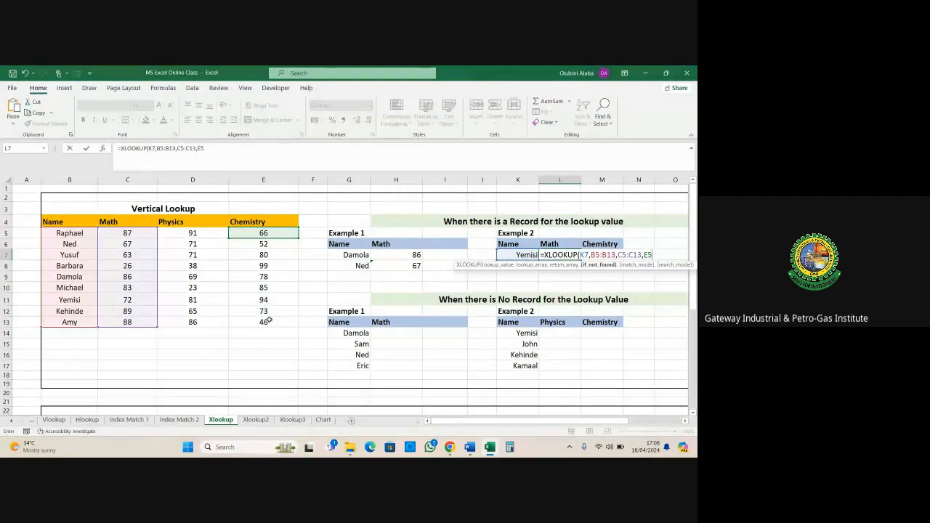
key(BackSpace)
key(BackSpace)
key(BackSpace)
key(BackSpace)
key(BackSpace)
key(BackSpace)
key(BackSpace)
key(BackSpace)
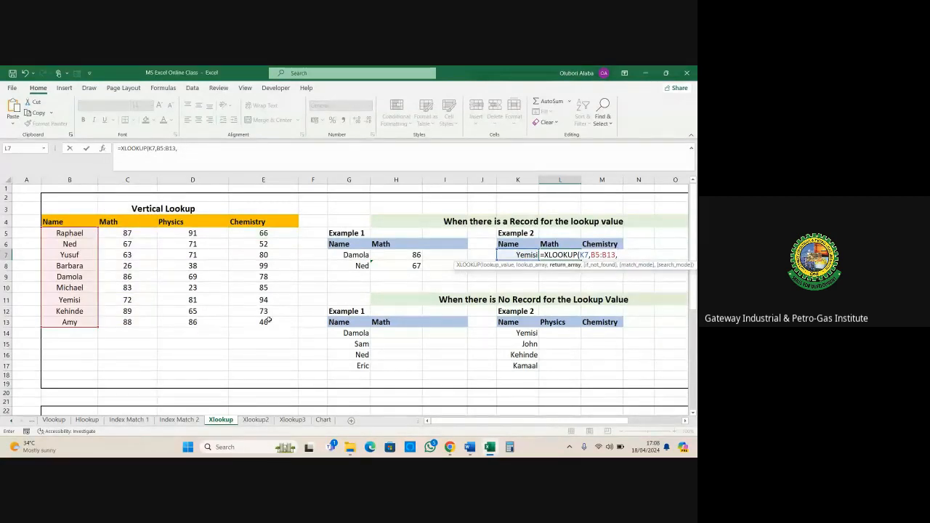
- Complete L7's XLOOKUP with return array C5:C13, "-" if not found and match mode 0, and fill it down to L8
drag(128, 232, 127, 324)
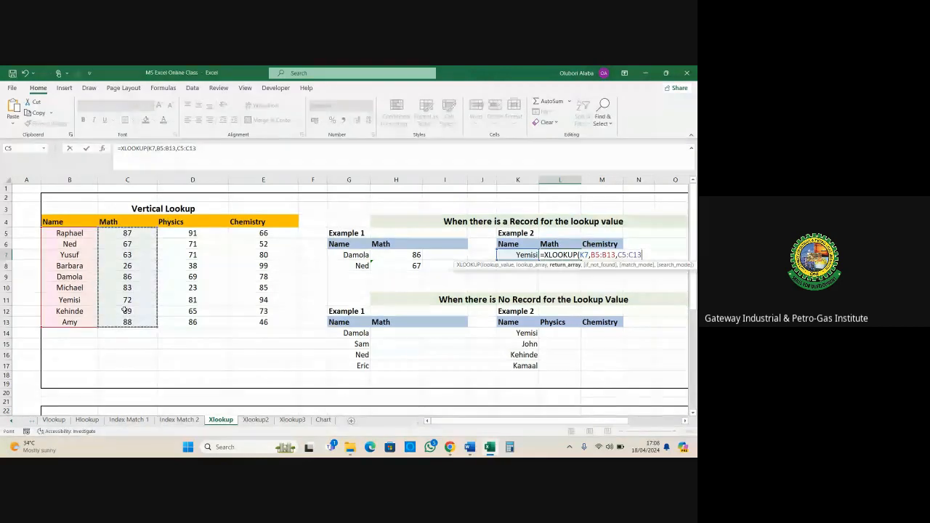
text(,)
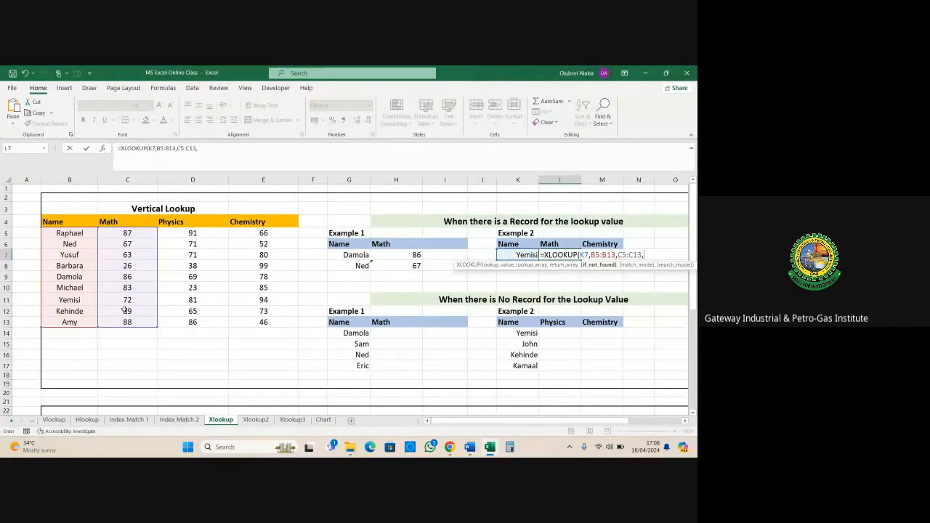
text("-)
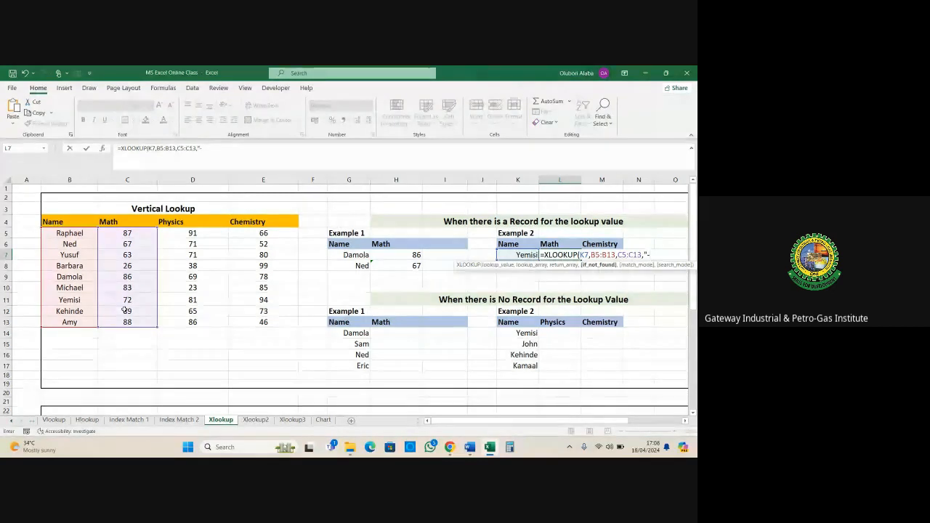
text(")
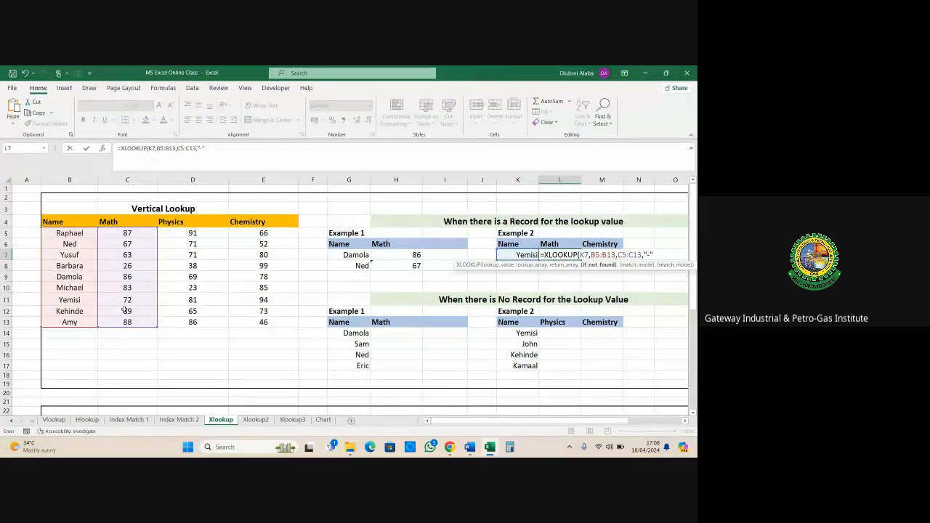
text(,)
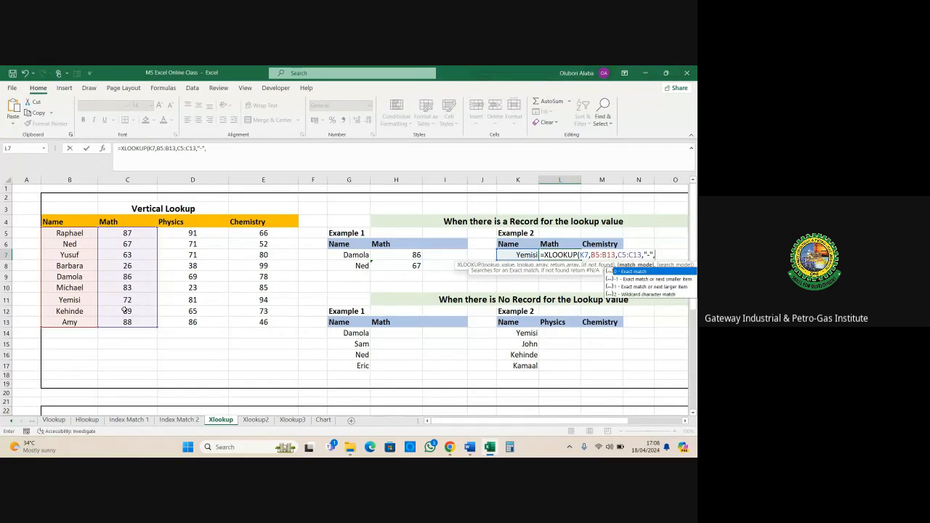
text(0)
key(Return)
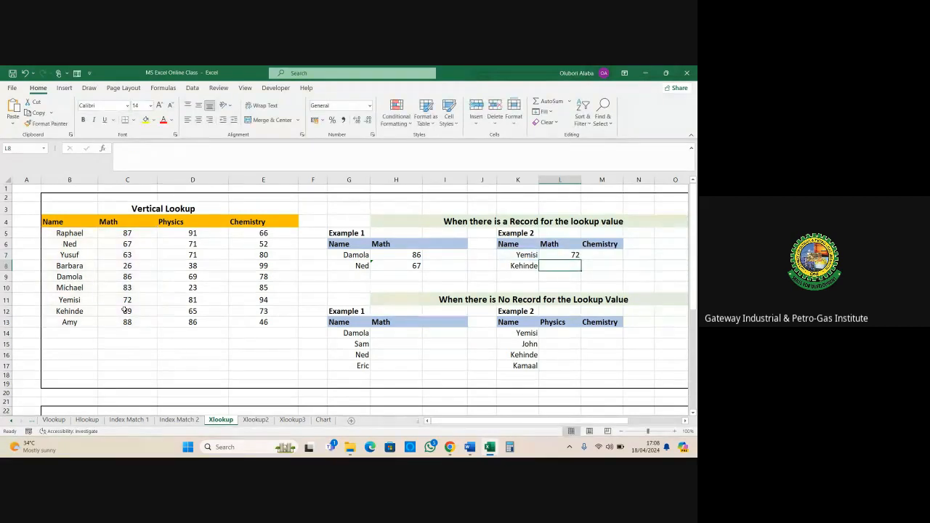
click(554, 255)
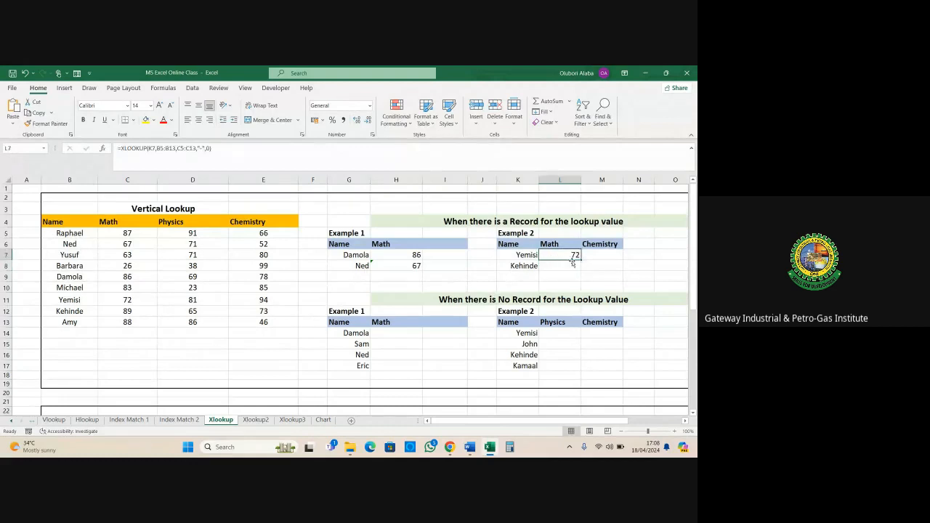
drag(581, 260, 582, 271)
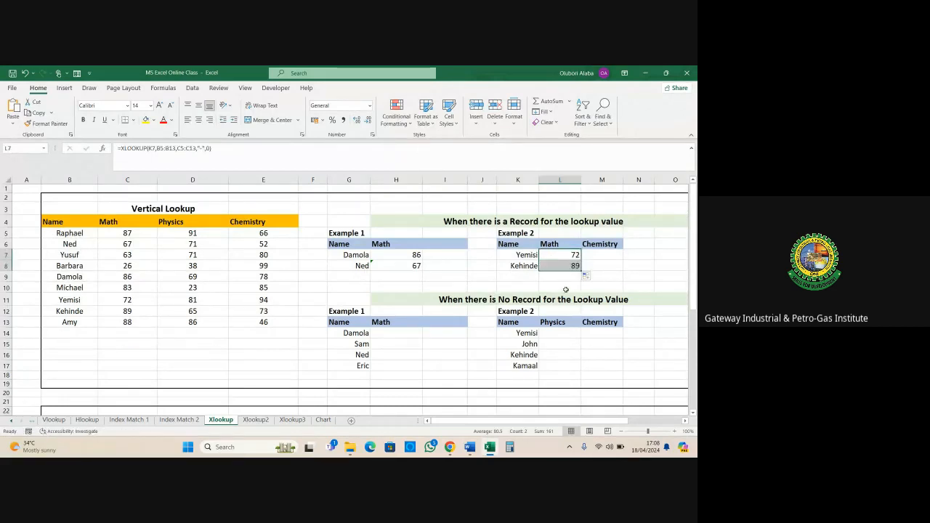
- Enter an XLOOKUP in M7 that finds K7 in B5:B13 and returns E5:E13, with "-" if not found and match mode 0
click(607, 254)
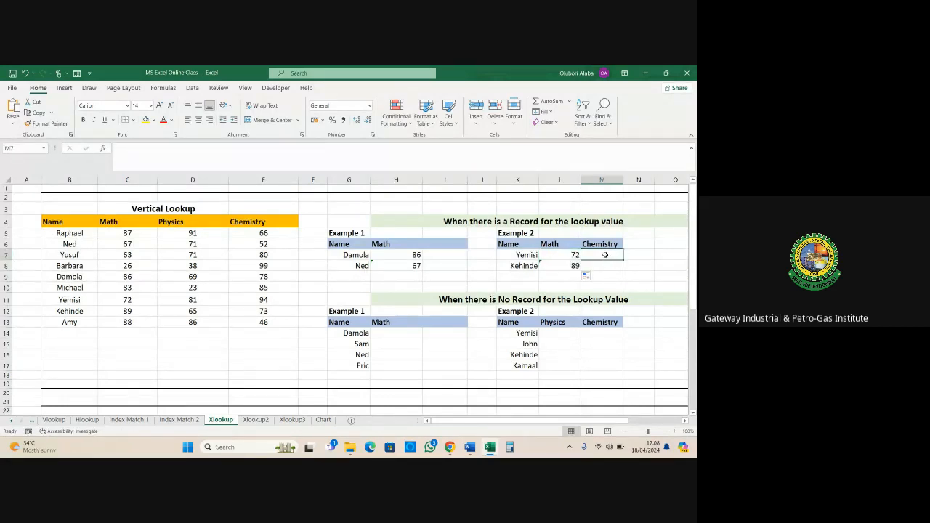
text(=)
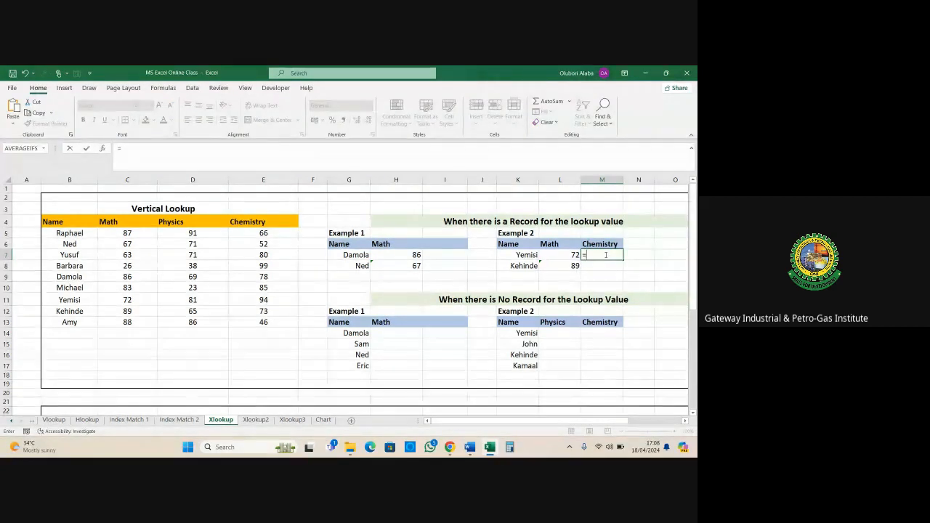
text(xl)
key(Tab)
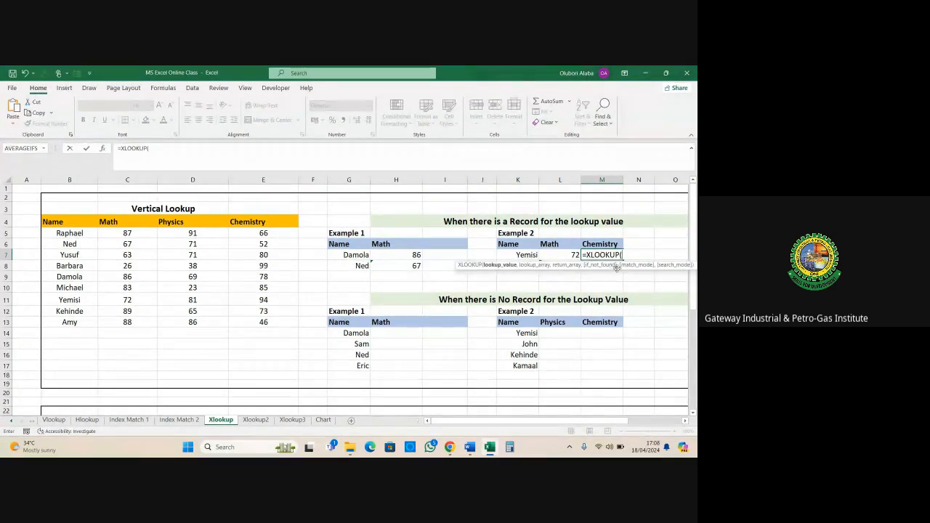
click(525, 256)
text(,)
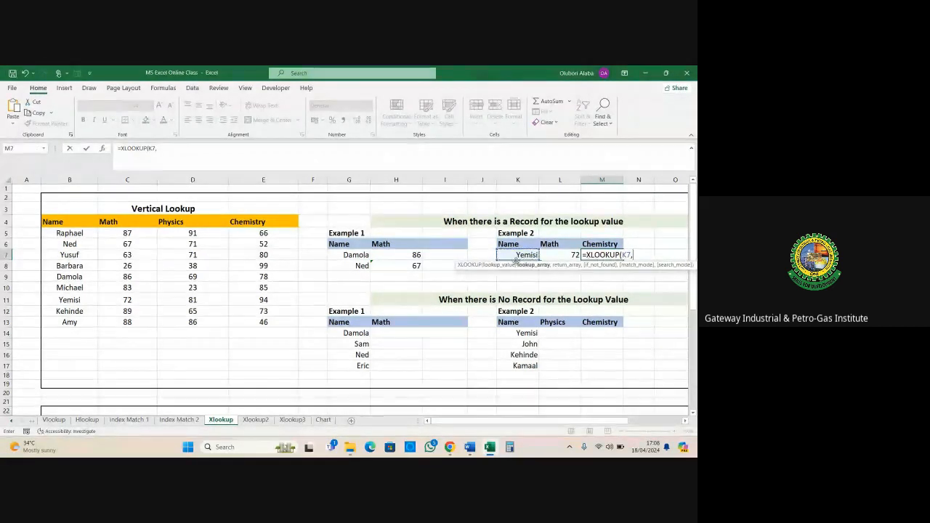
drag(70, 233, 67, 322)
text(,)
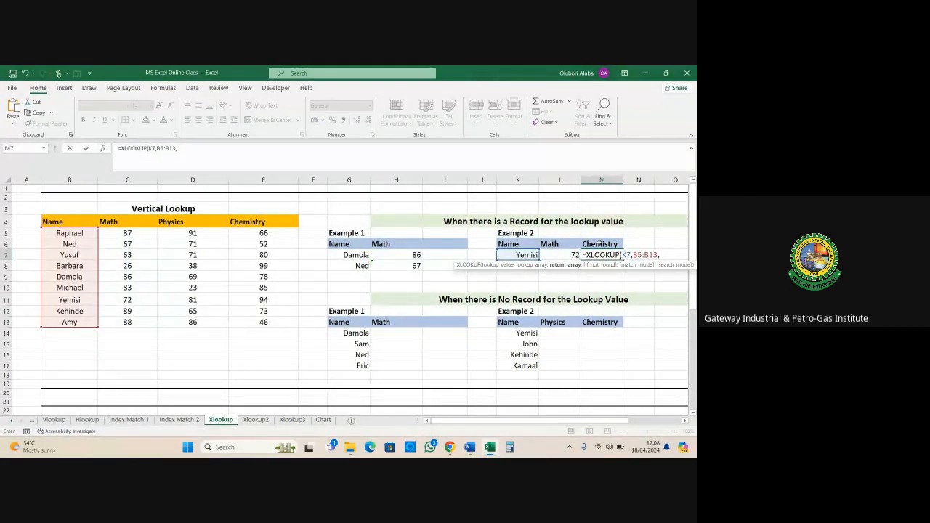
drag(259, 233, 261, 322)
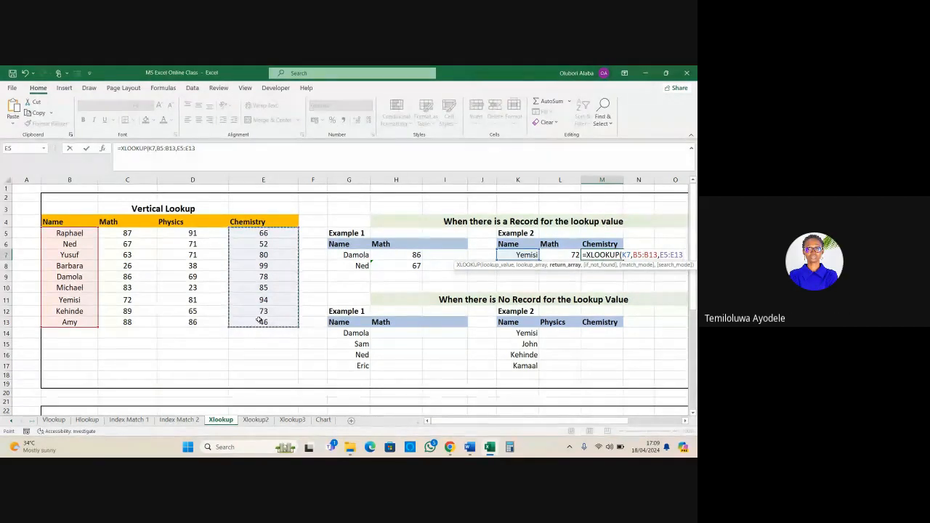
text(,)
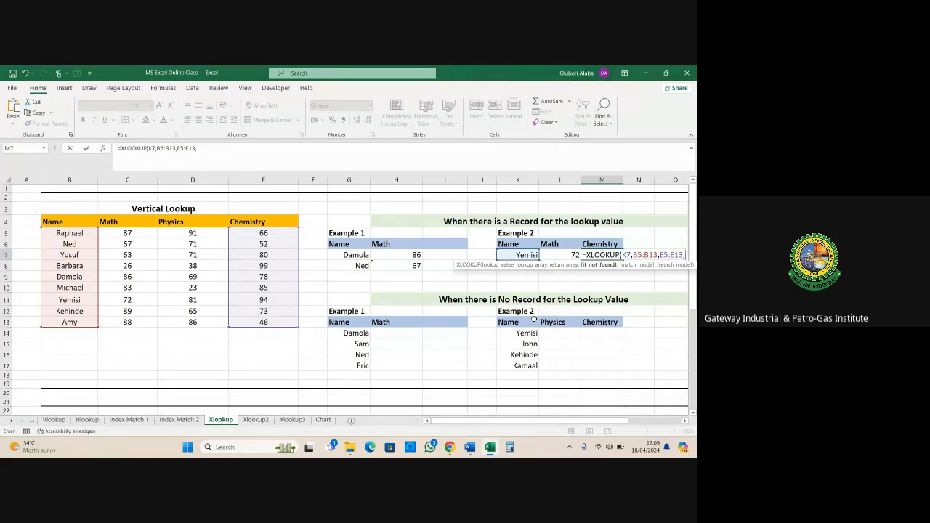
text(")
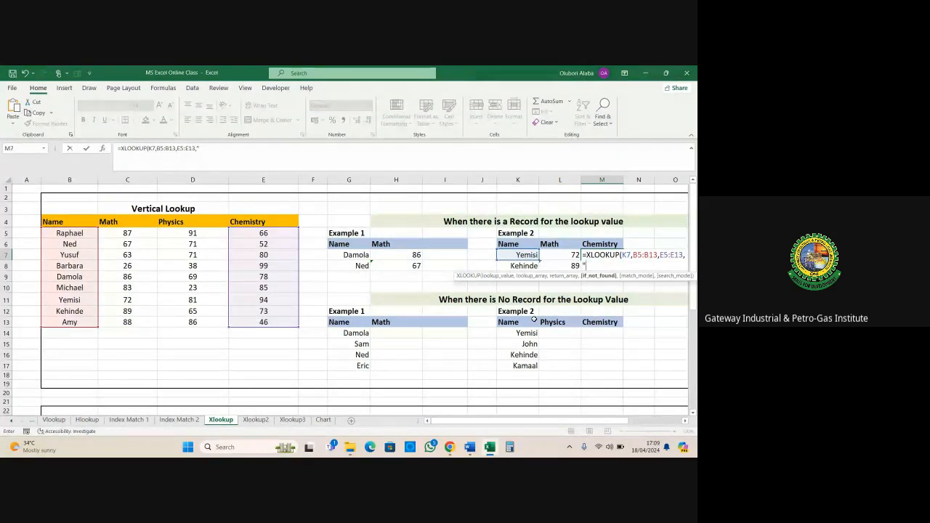
text(-",0)
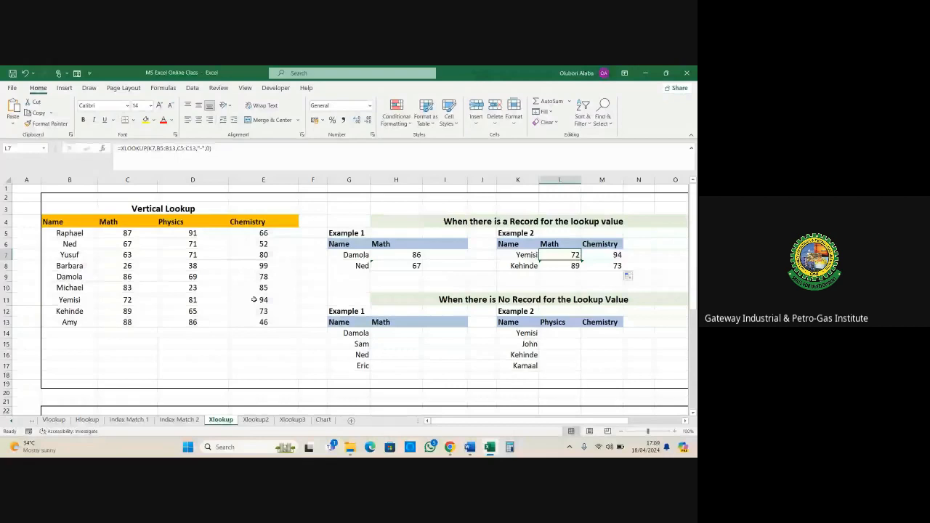
- Compare the Chemistry score returned in M7 with its source value in E11 of the vertical table
click(254, 300)
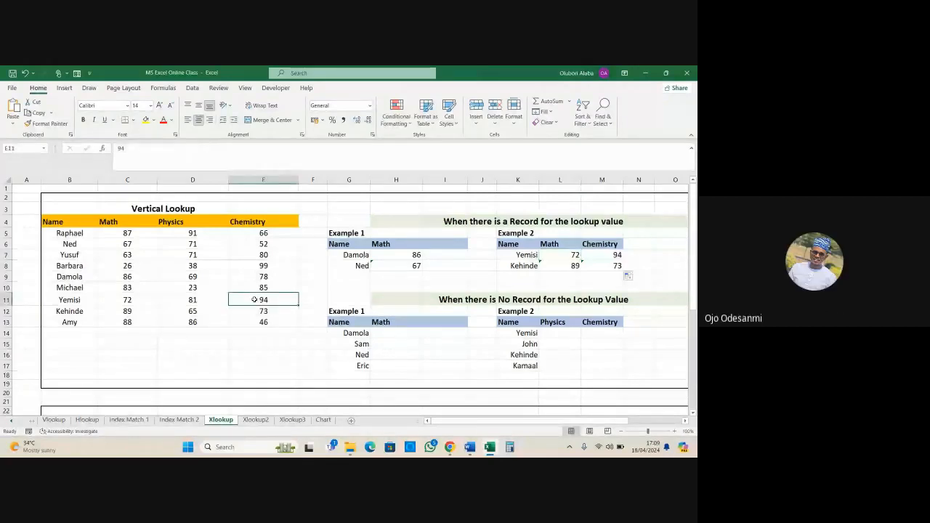
click(6, 299)
click(260, 299)
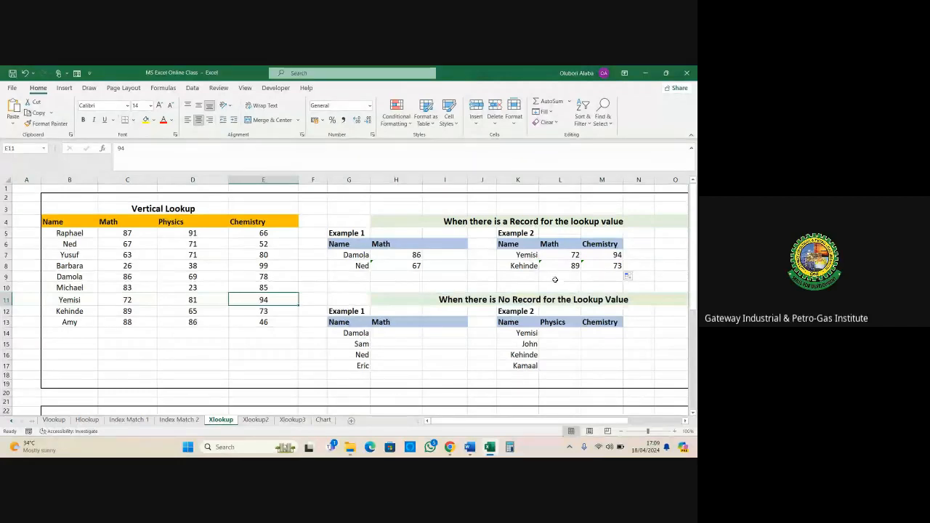
- Start an XLOOKUP formula in H14 with G14 as the lookup value and B5:B13 as the lookup array
click(650, 273)
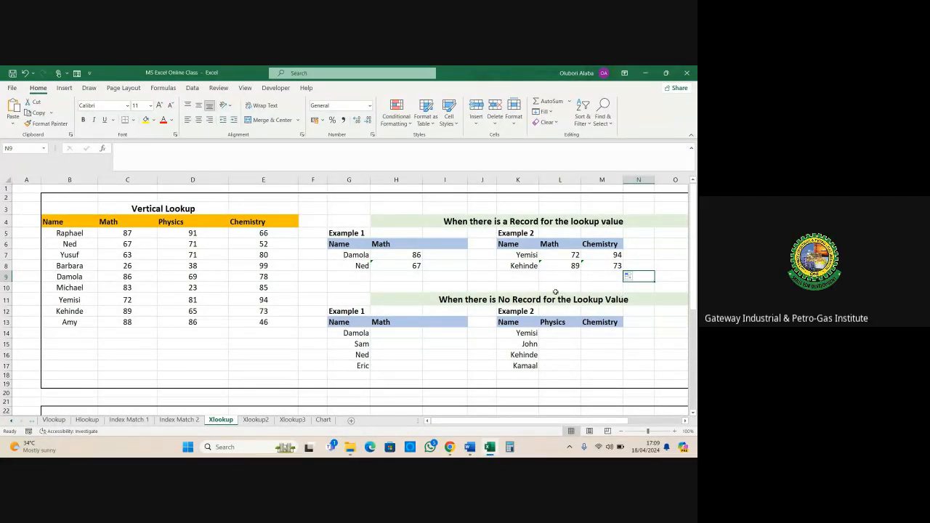
scroll(556, 292, down, 1)
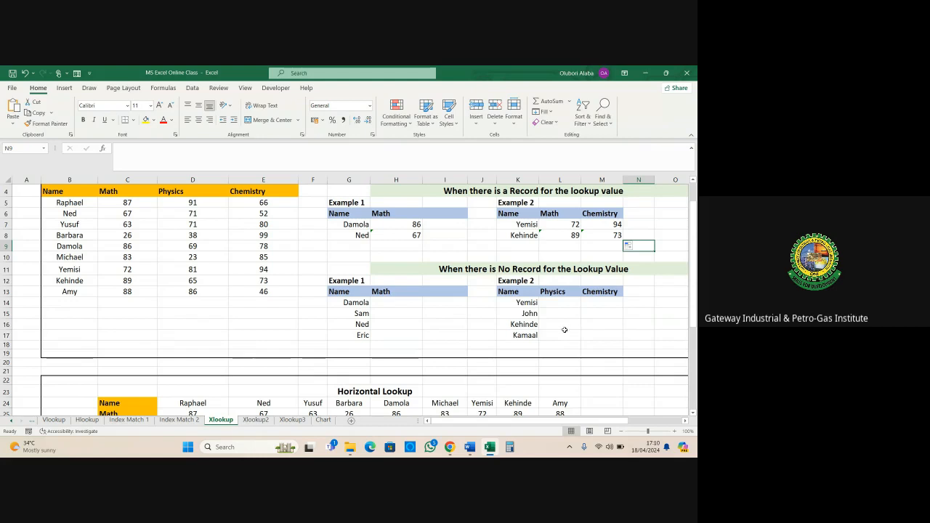
click(387, 307)
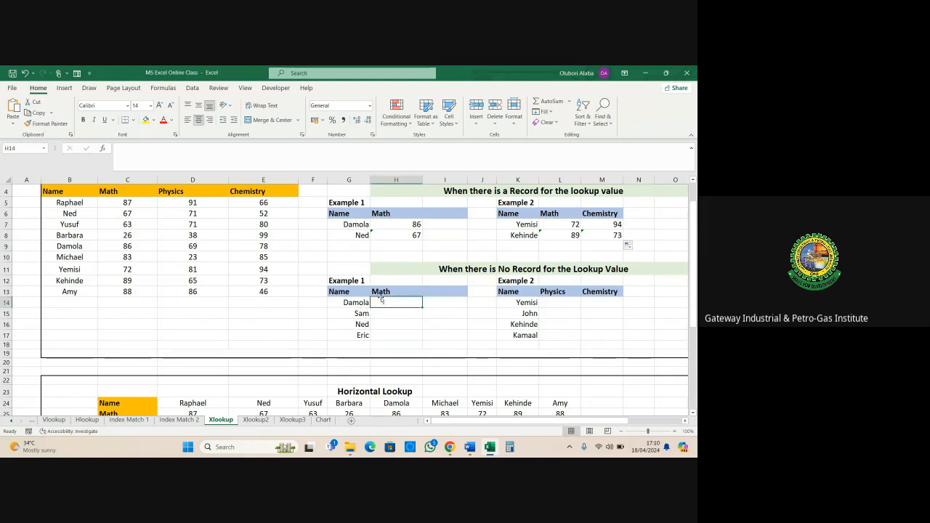
drag(352, 303, 359, 333)
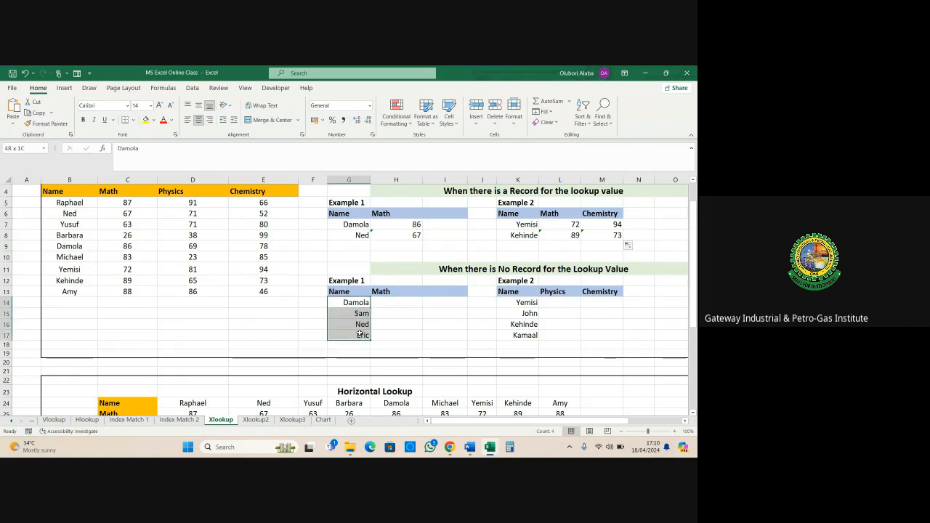
click(389, 303)
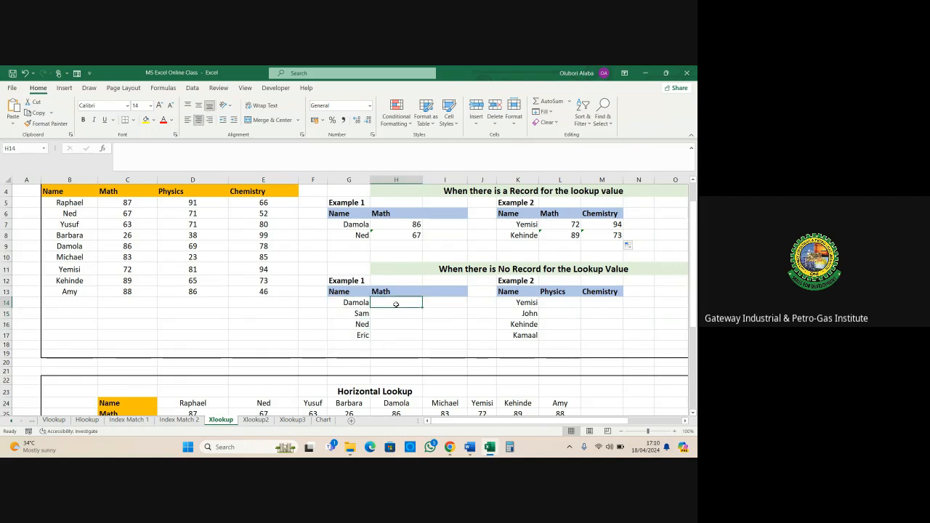
text(=)
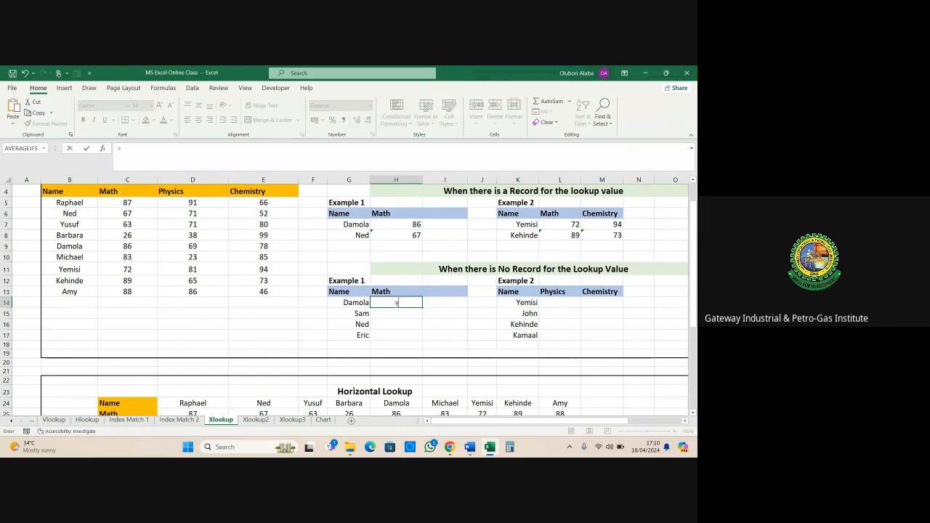
text(xl)
key(Tab)
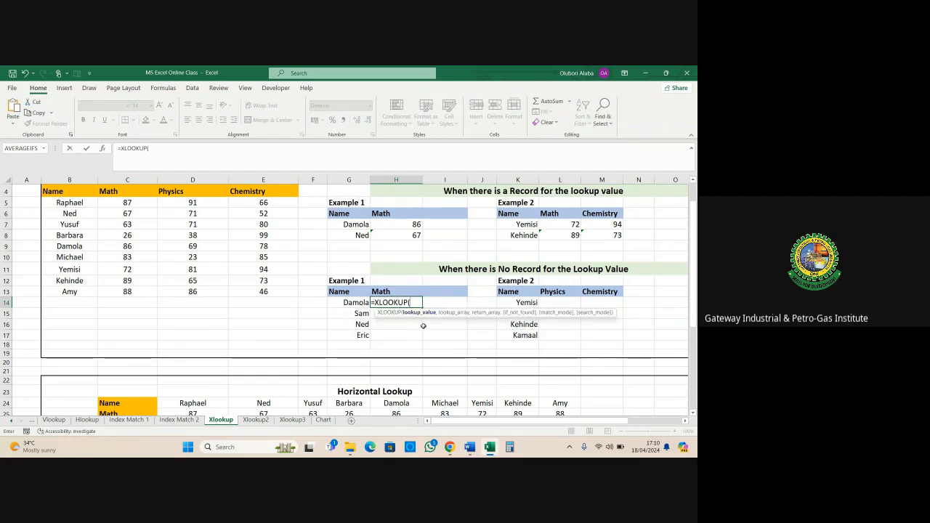
click(356, 304)
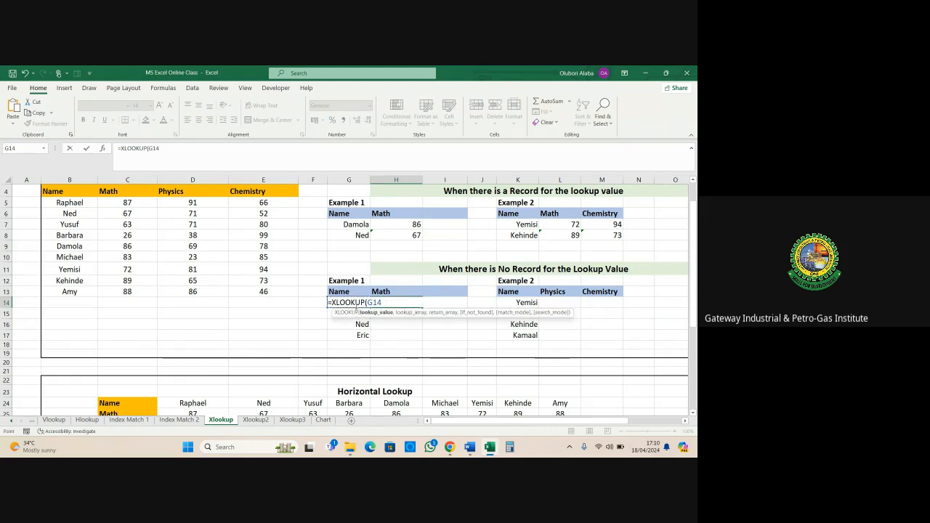
text(,)
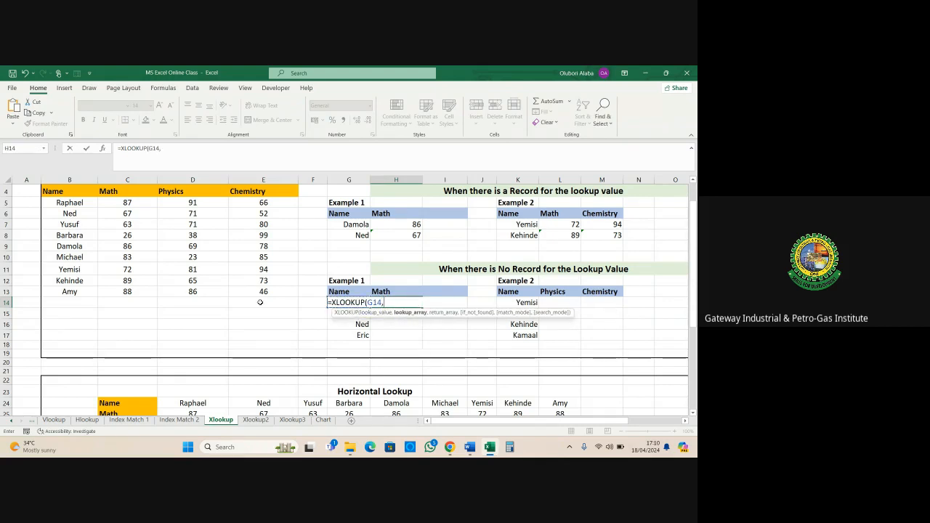
drag(76, 204, 71, 290)
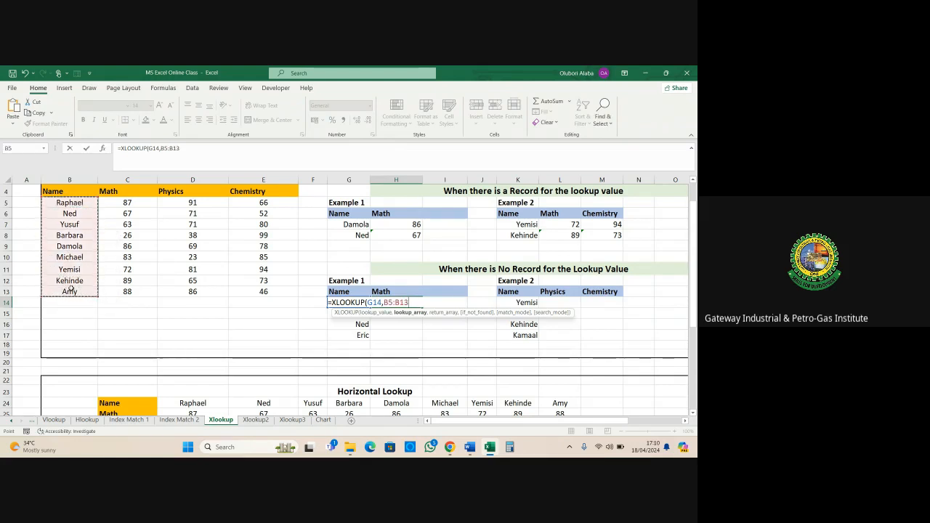
- Complete H14's XLOOKUP with return array C5:C13, "-" if not found and match mode 0
text(,)
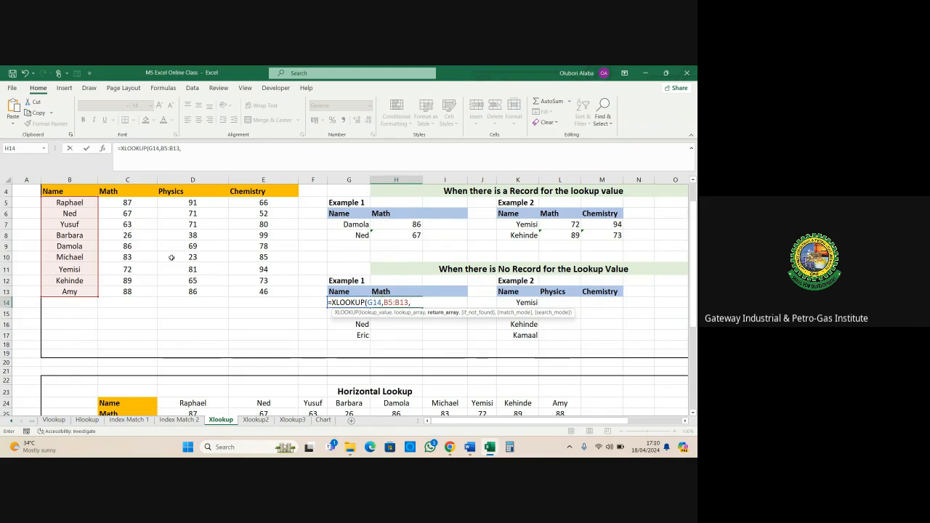
drag(117, 202, 135, 291)
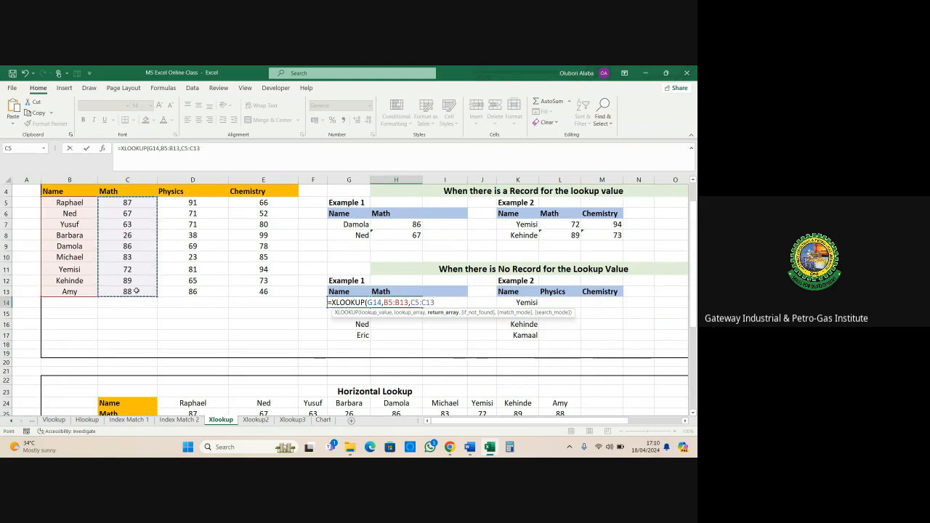
text(,)
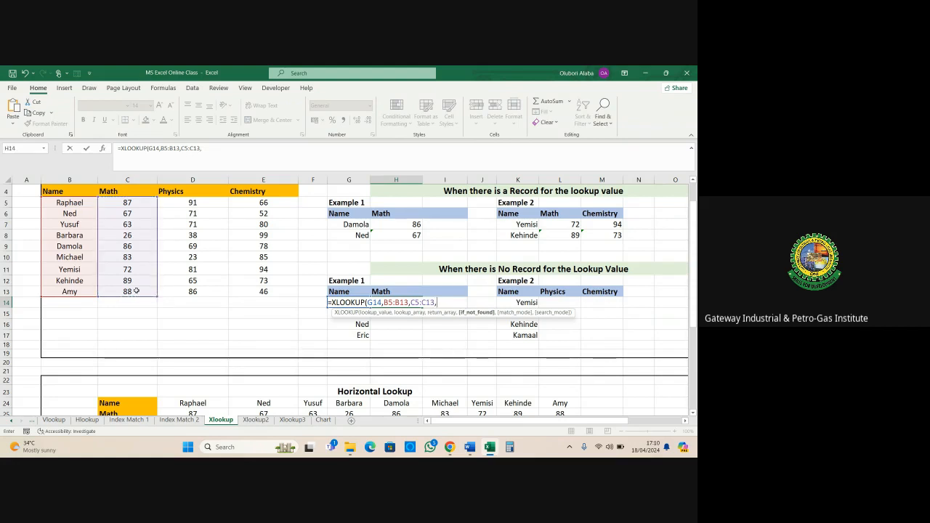
text("-",)
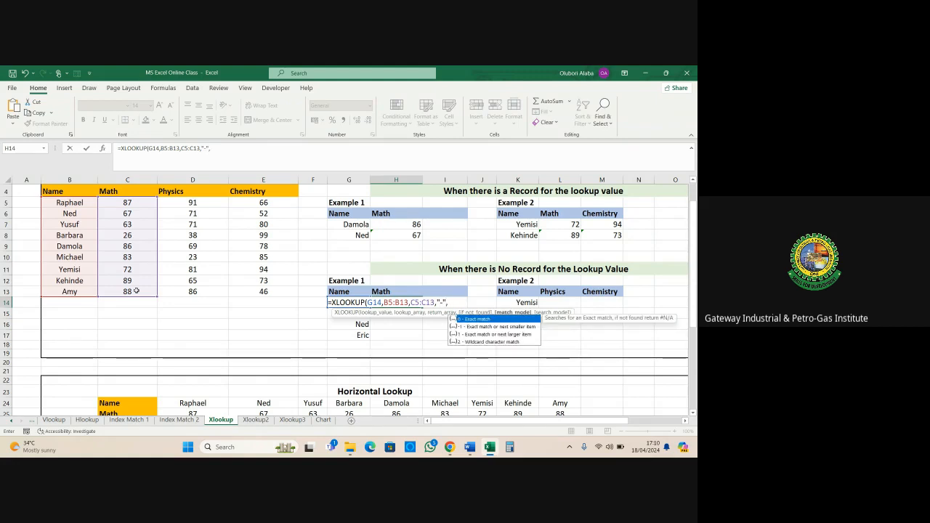
text(0)
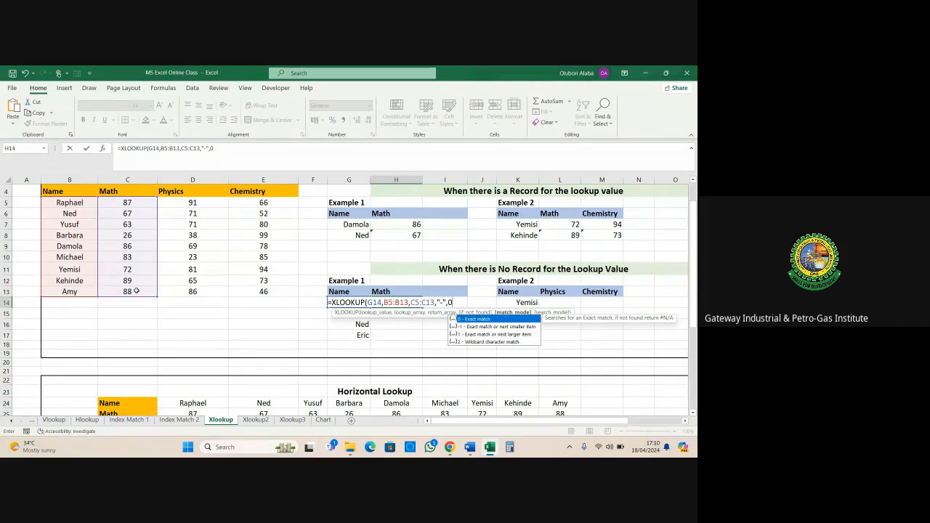
key(Return)
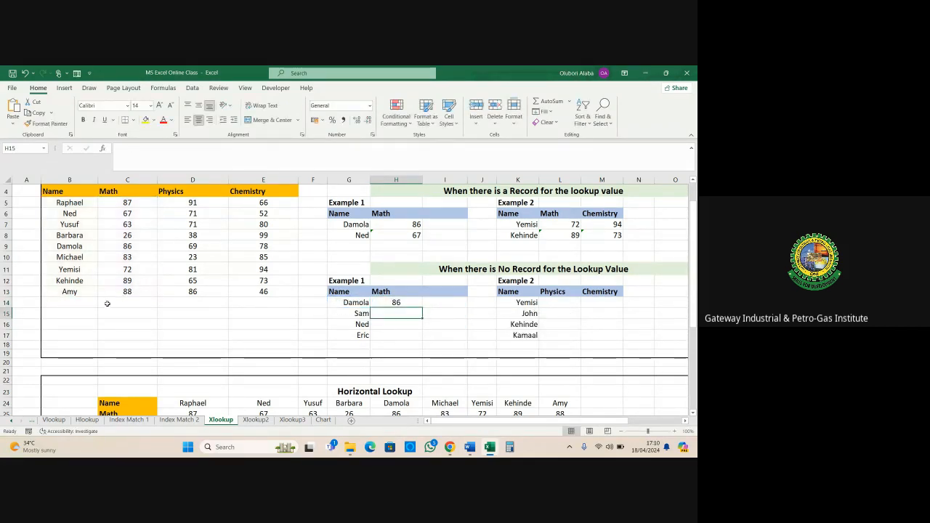
- Check H14's Math score against its source in C9 and fill the formula down to H17
click(396, 303)
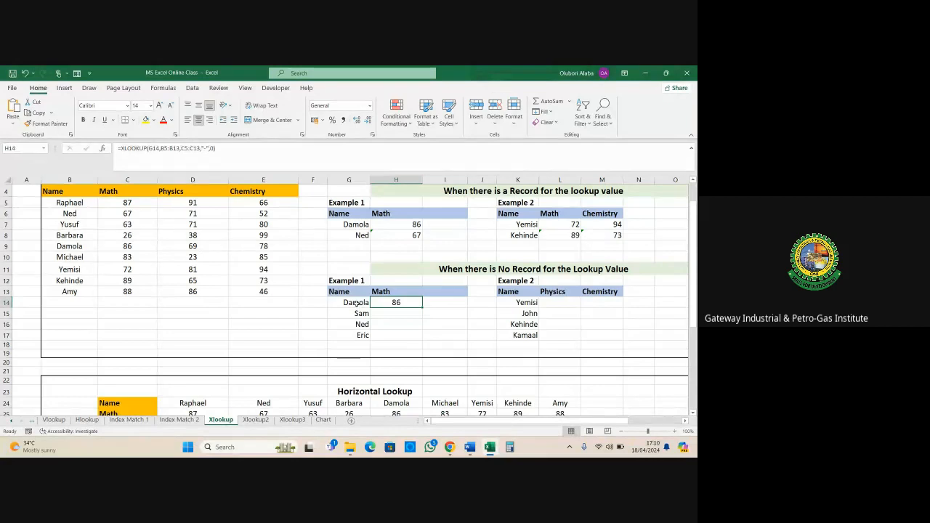
click(79, 246)
click(125, 247)
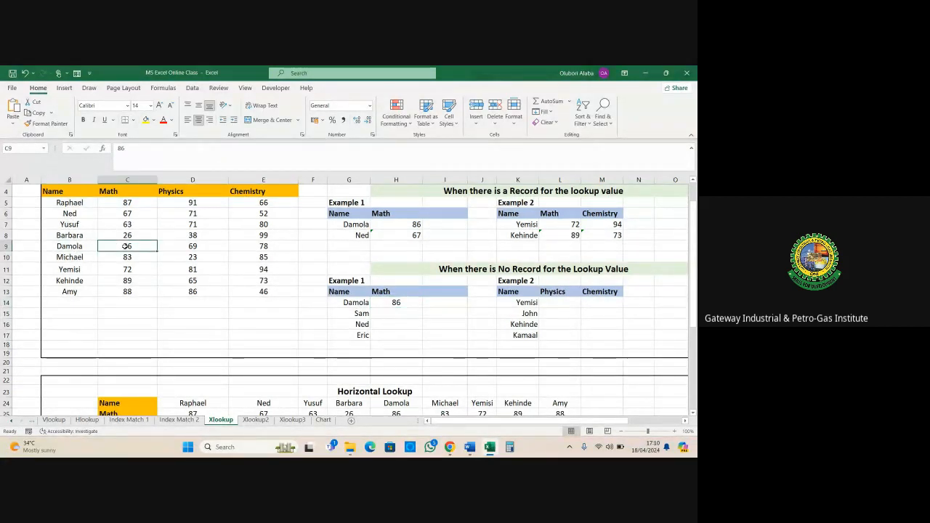
click(396, 303)
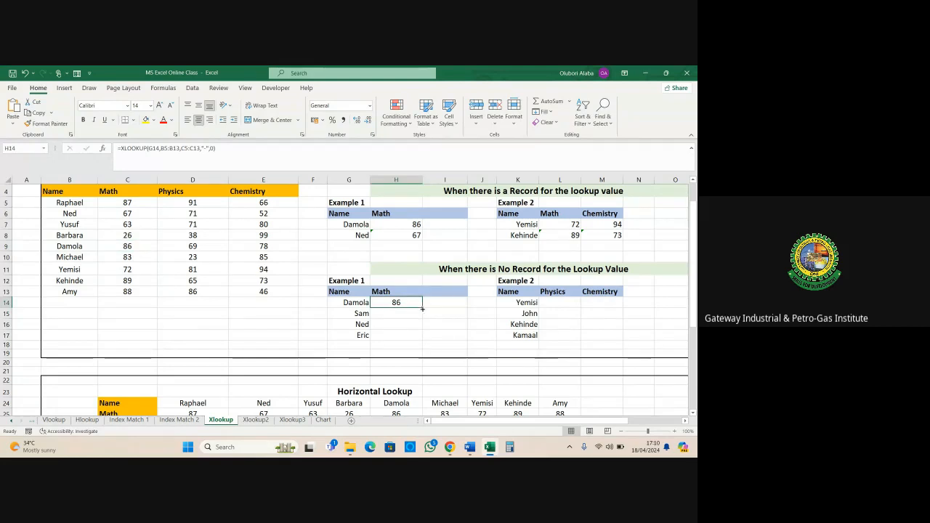
drag(421, 309, 424, 337)
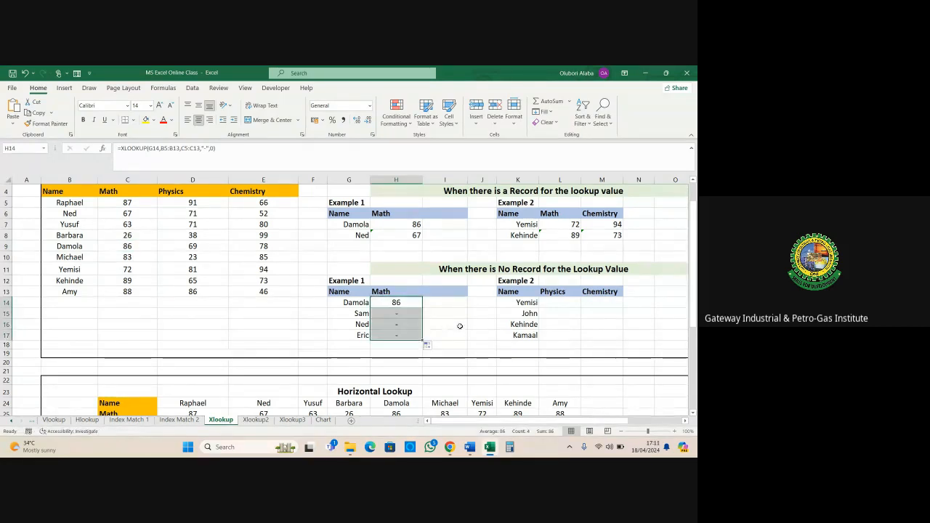
- Check the name in G15 against the vertical table's names in B5:B13 and inspect the XLOOKUP result in H15
click(408, 335)
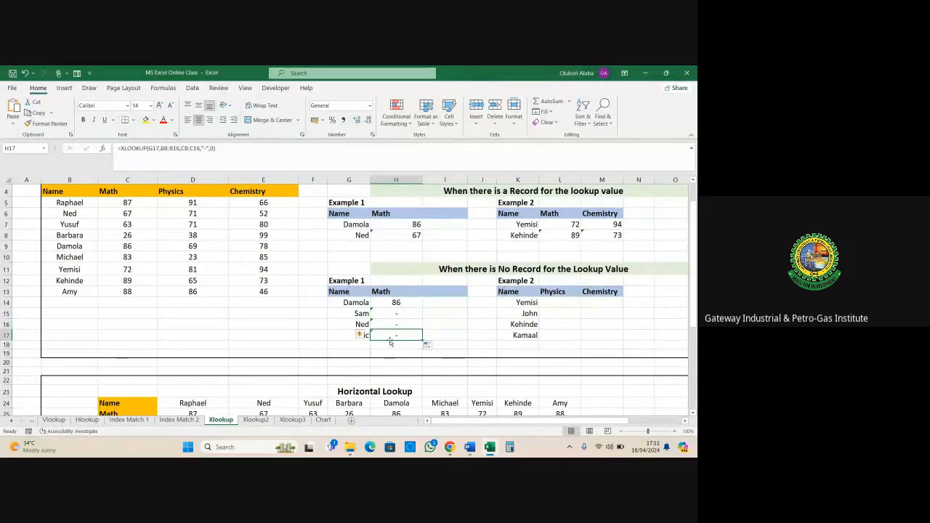
click(361, 313)
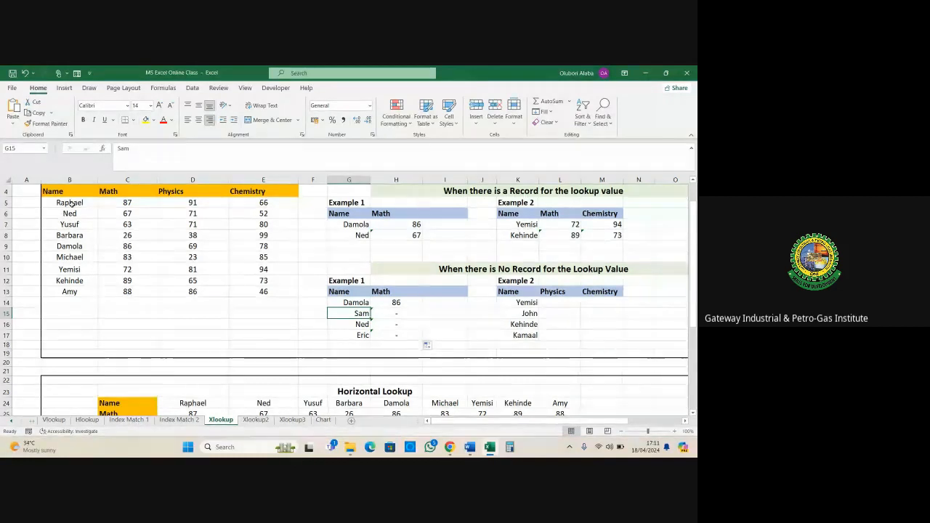
drag(70, 203, 80, 289)
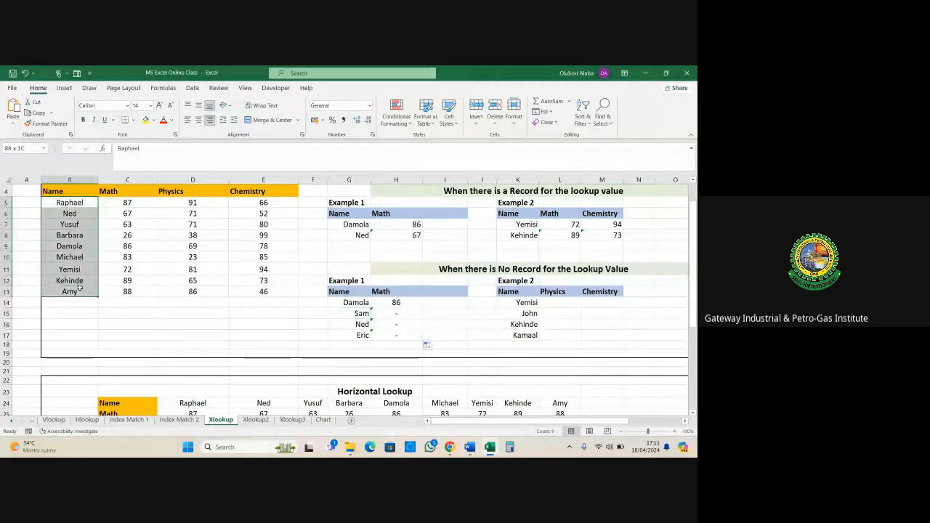
click(402, 316)
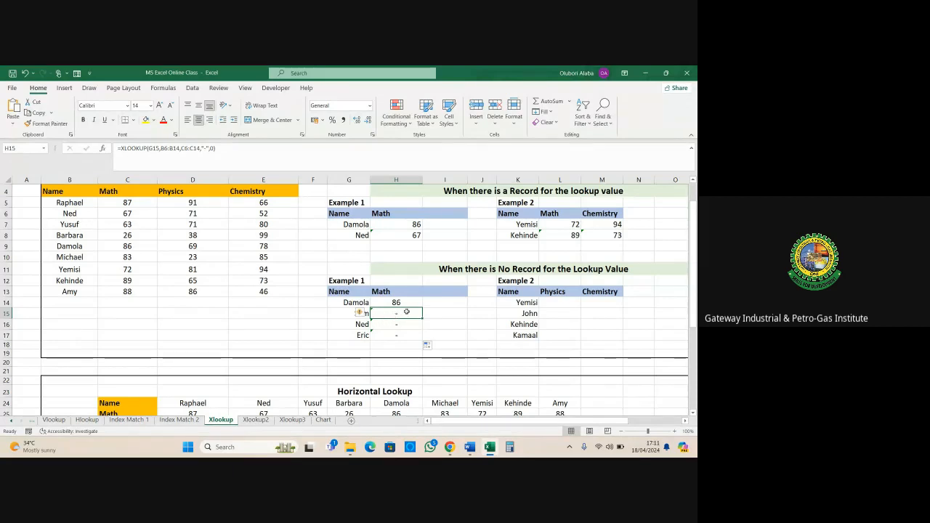
click(286, 324)
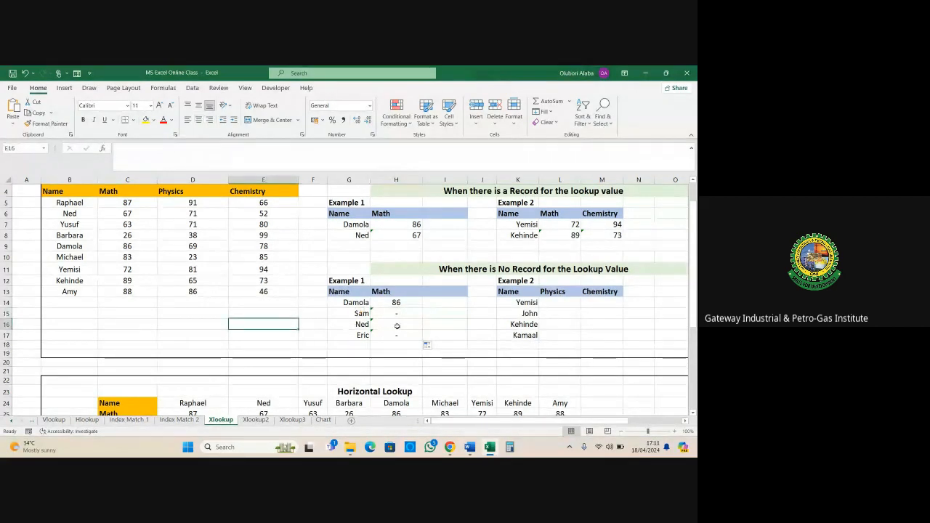
- Compare the XLOOKUP formulas in H14, H16 and H17 and check the names in G16 and G17 against the vertical table's Name column
click(396, 327)
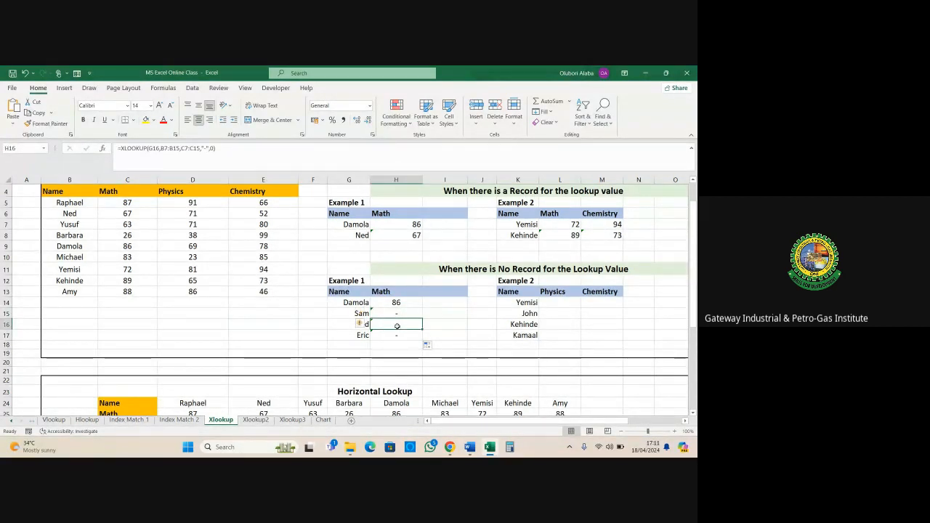
click(68, 214)
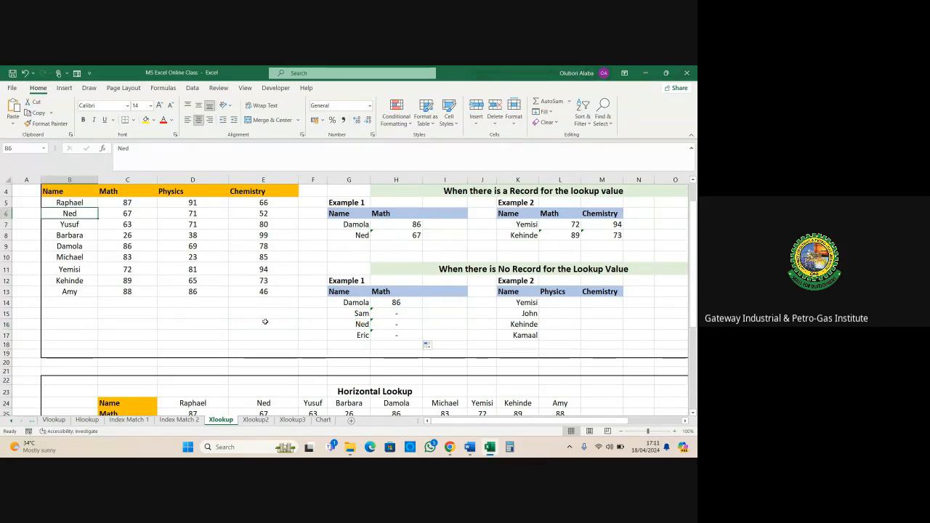
click(399, 323)
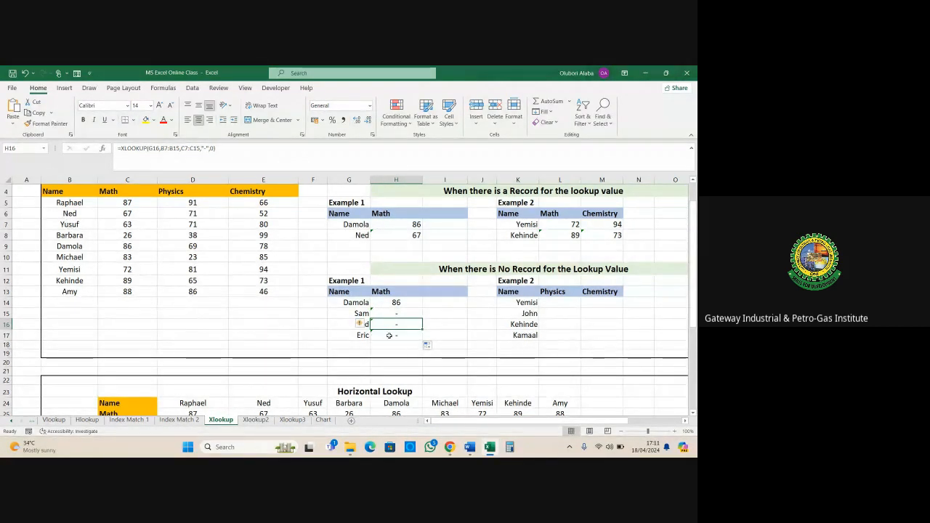
click(390, 335)
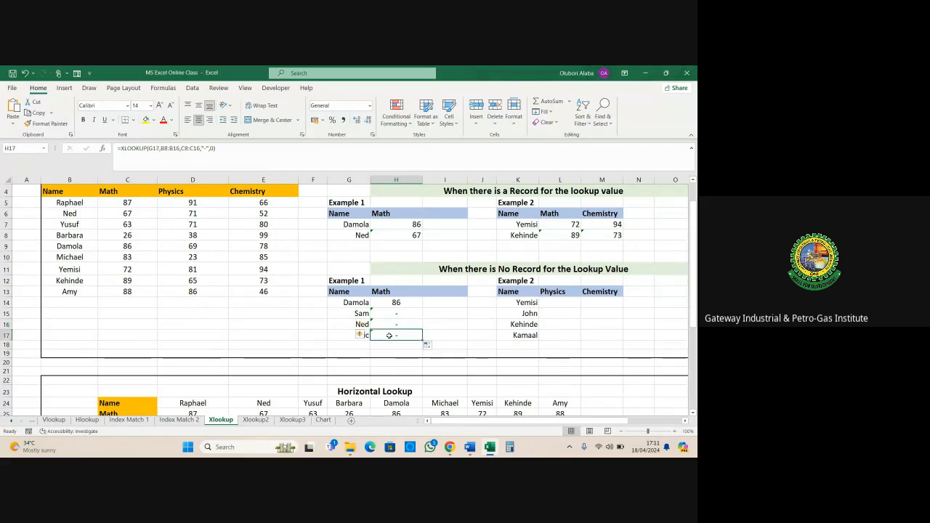
drag(67, 202, 73, 291)
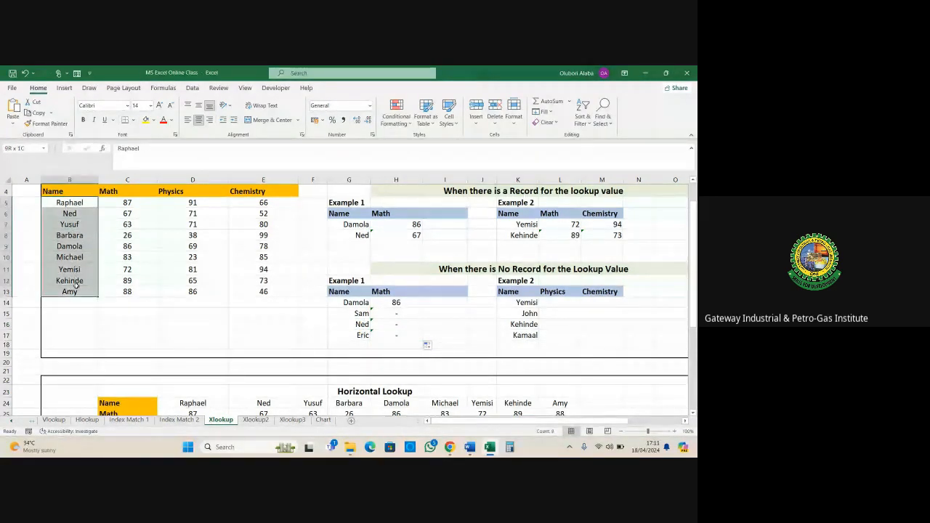
click(391, 337)
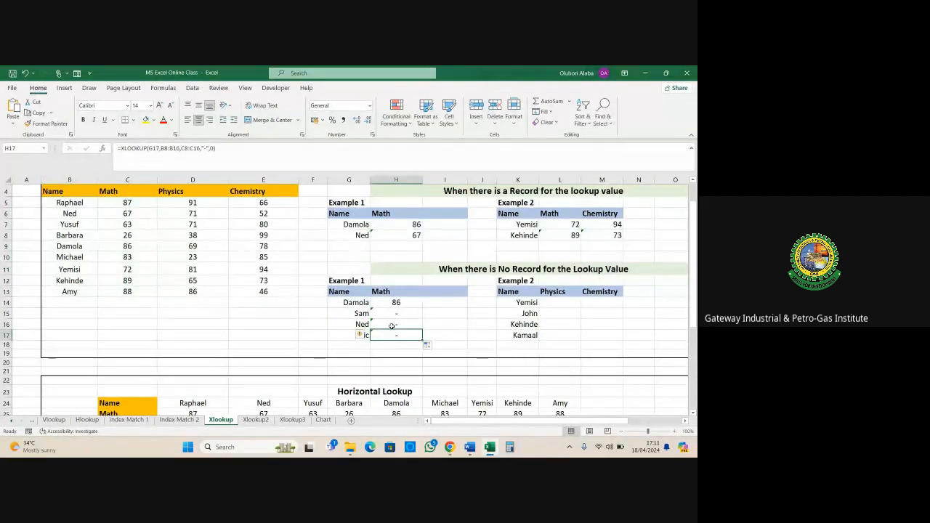
click(395, 325)
click(396, 302)
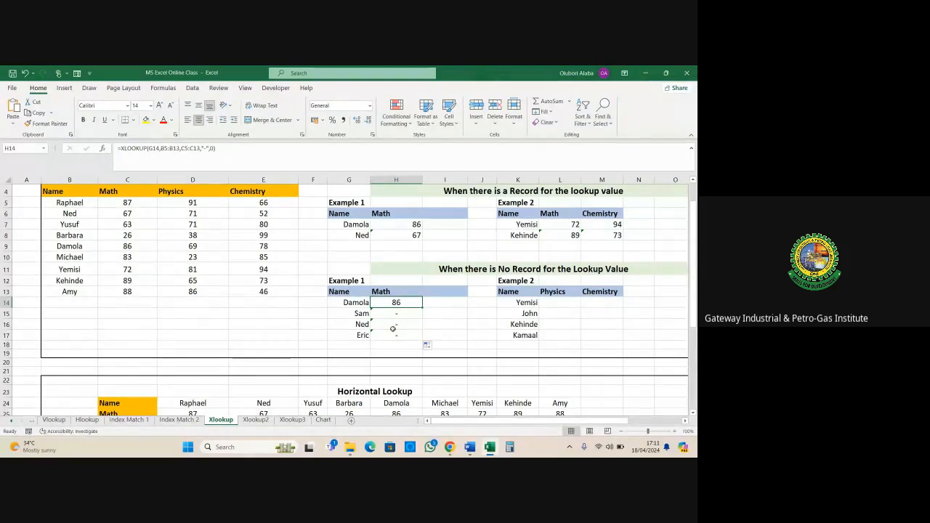
click(392, 326)
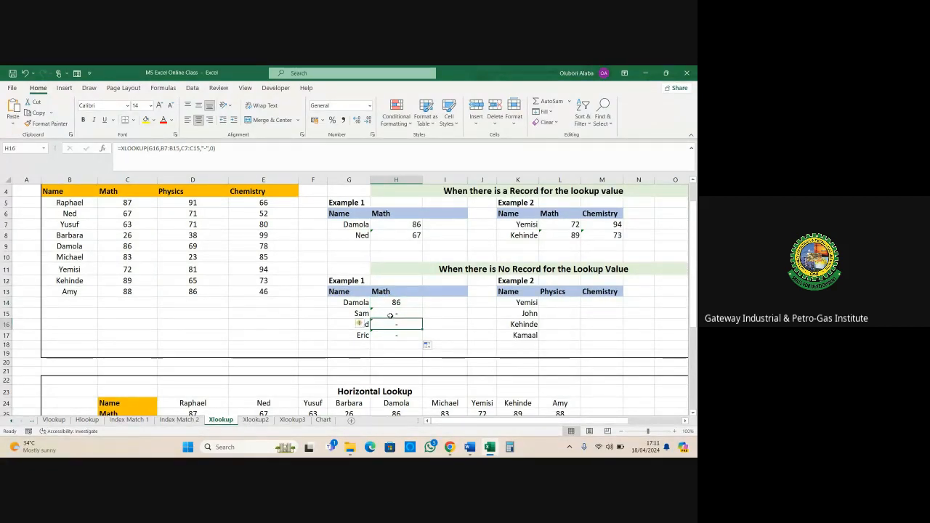
click(68, 215)
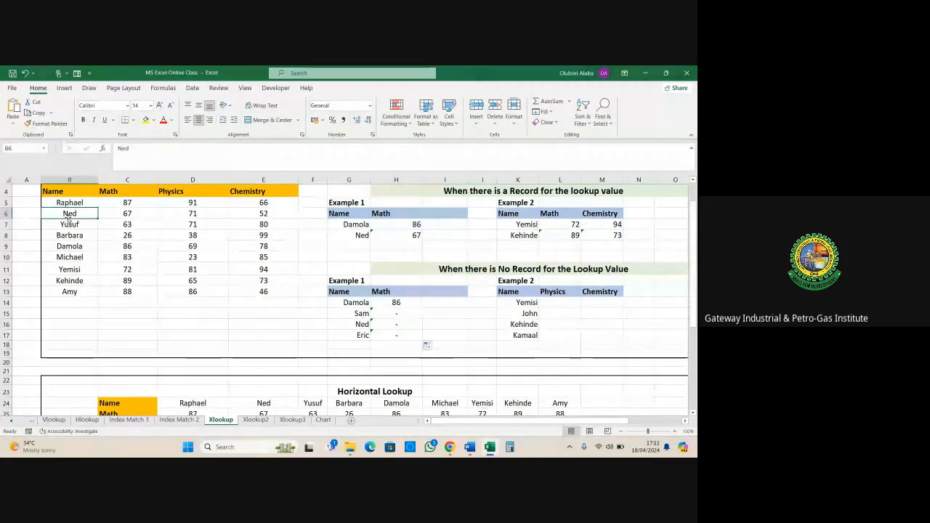
click(346, 324)
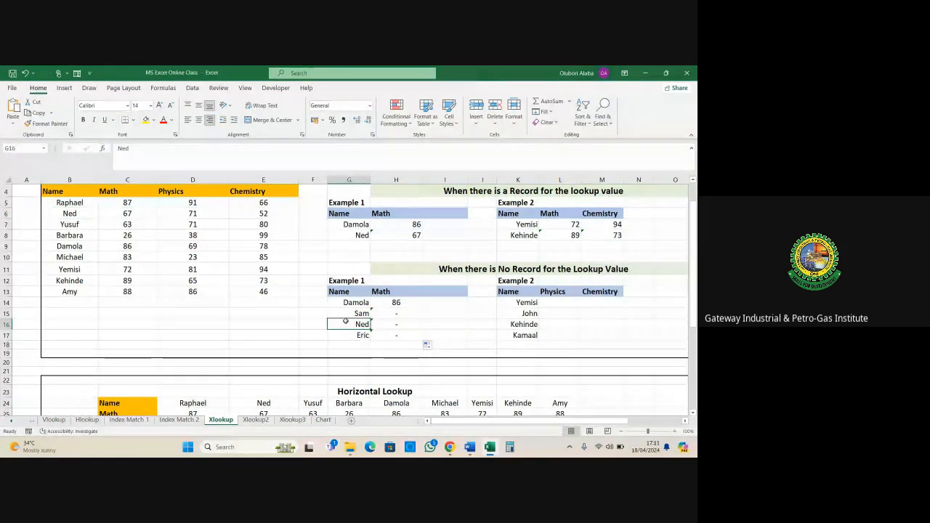
- Start an XLOOKUP formula in L14 with lookup value K14 and lookup array B5:B13
key(Down)
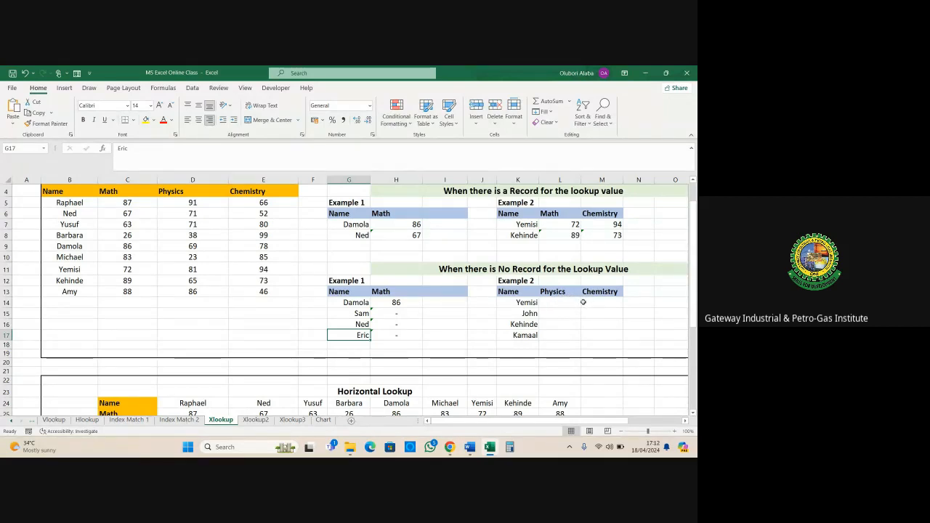
drag(535, 303, 531, 346)
click(555, 304)
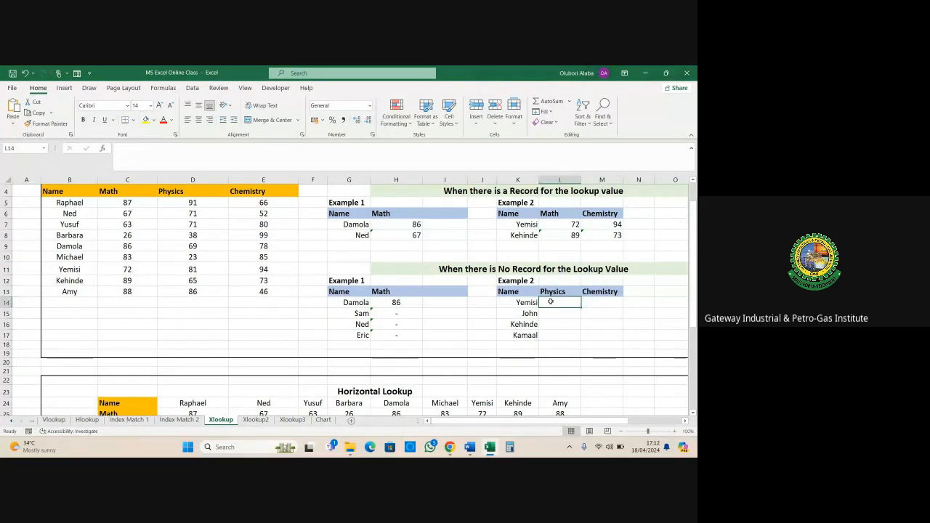
text(=)
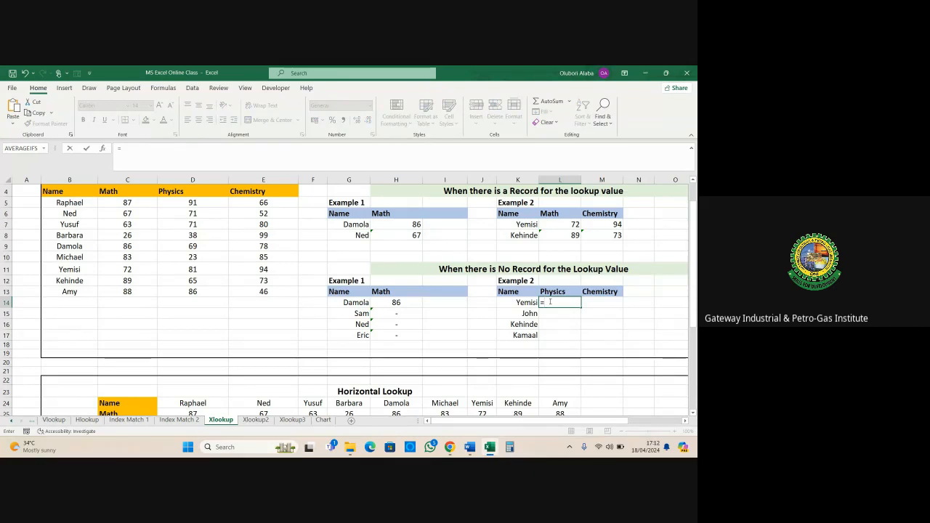
text(xl)
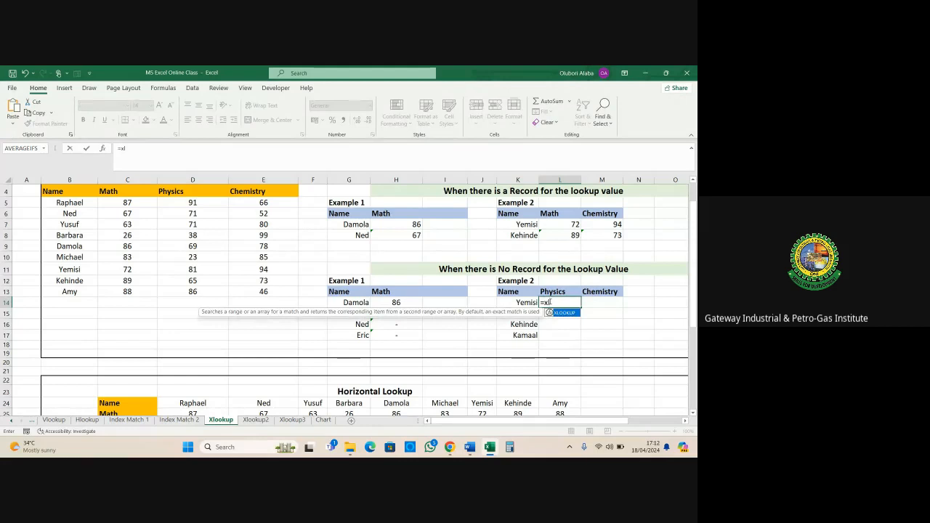
key(Tab)
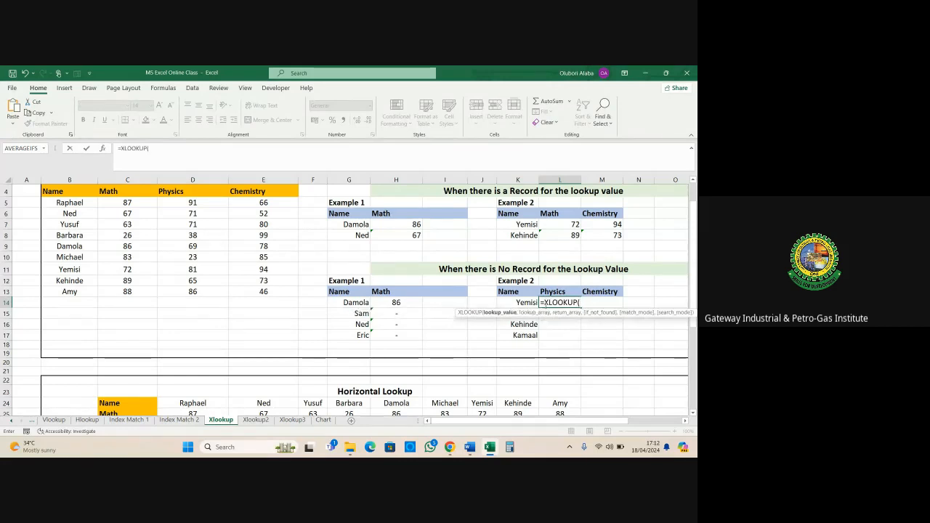
click(525, 303)
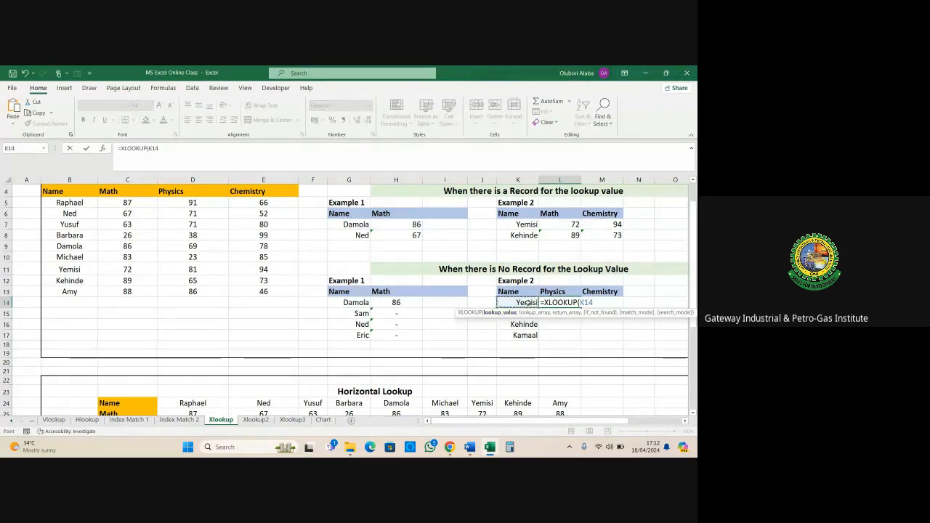
text(,)
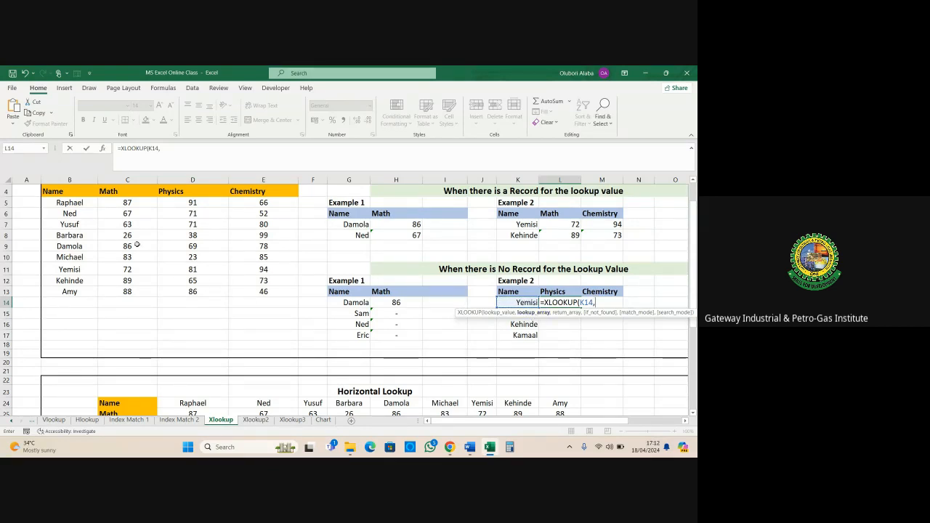
click(69, 205)
drag(72, 214, 71, 290)
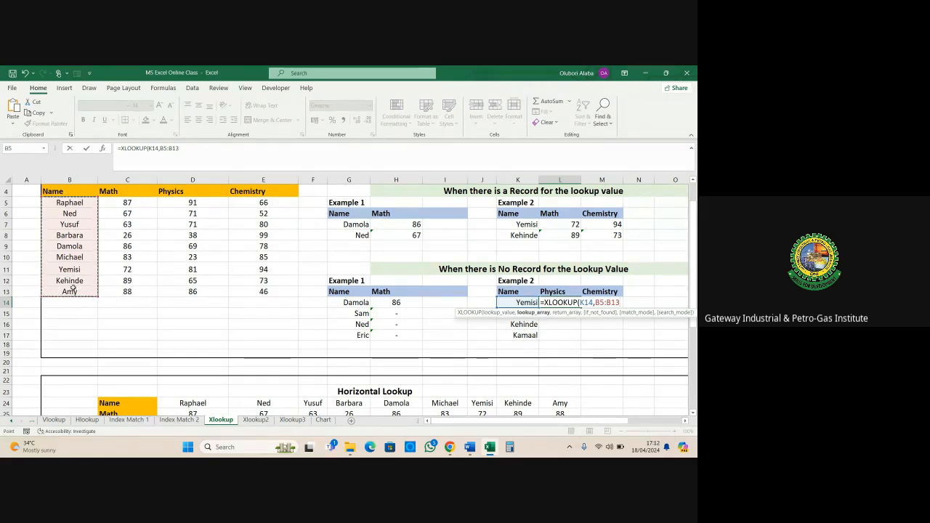
- Complete L14's XLOOKUP with return array D5:E13, "-" if not found and match mode 0
text(,)
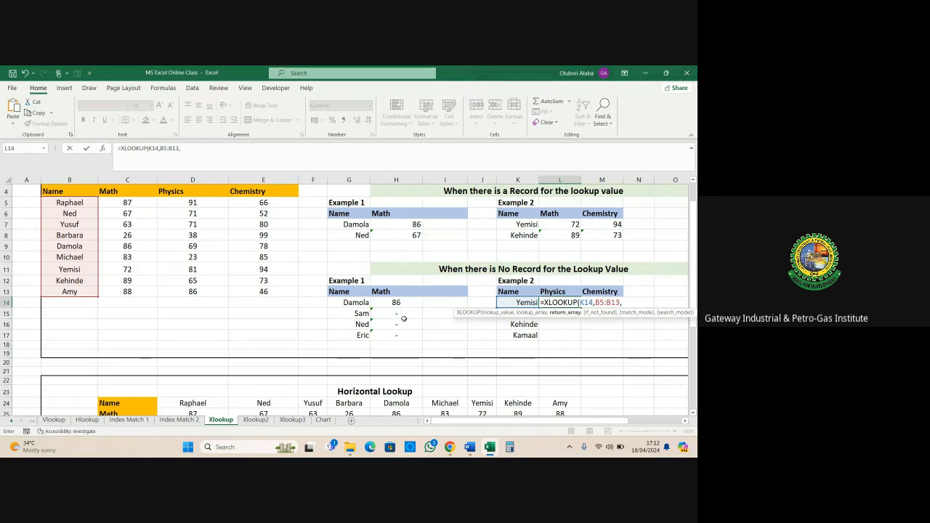
click(191, 203)
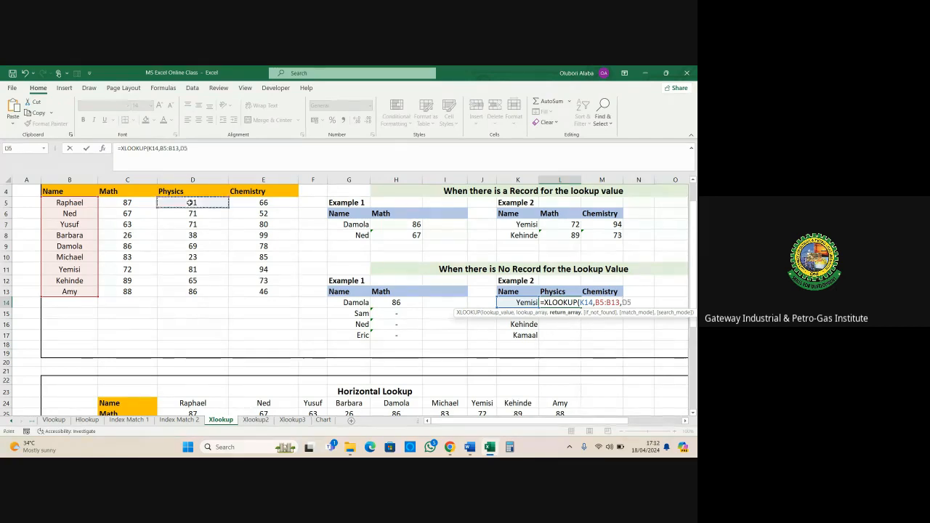
mouse_move(191, 203)
mouse_down()
mouse_move(263, 234)
mouse_move(262, 291)
mouse_up()
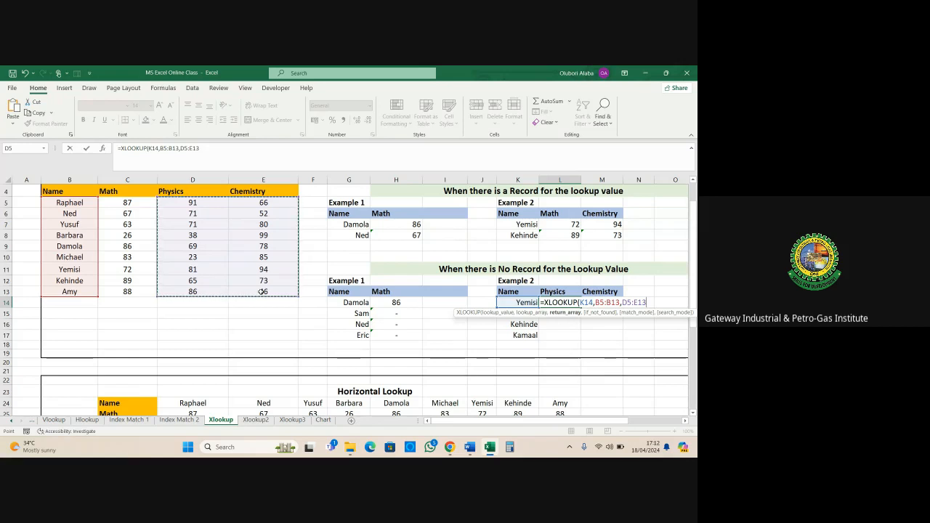
text(,)
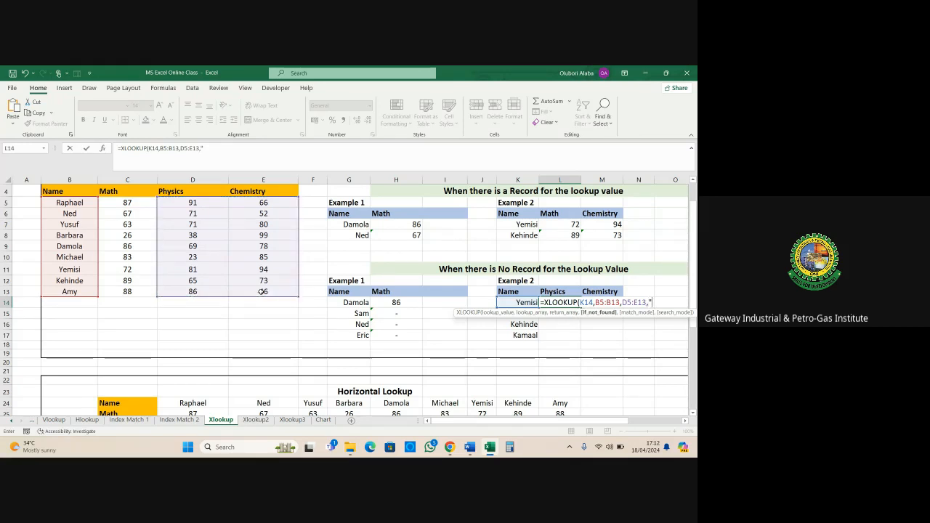
text("-")
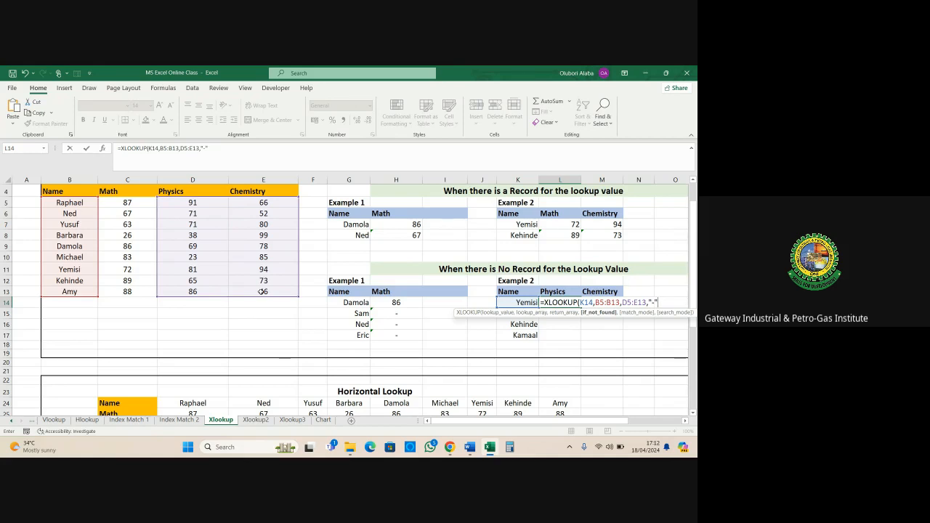
text(,0)
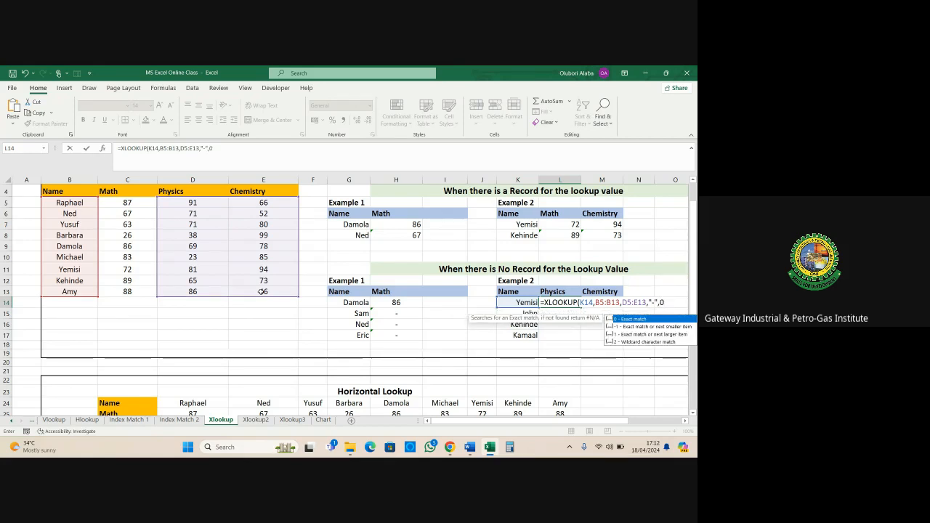
key(Return)
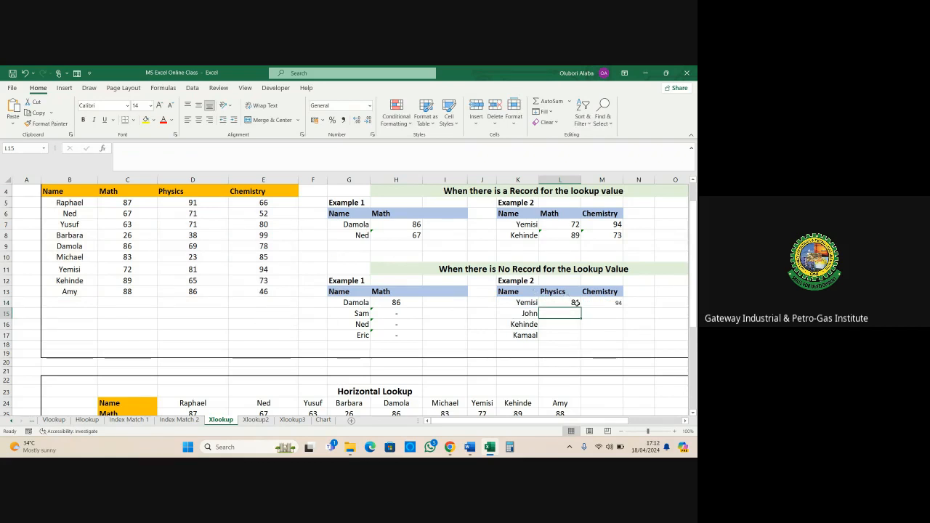
- Check the Physics and Chemistry scores in L14:M14 against row 11 and fill the formula down to row 17
drag(575, 303, 597, 305)
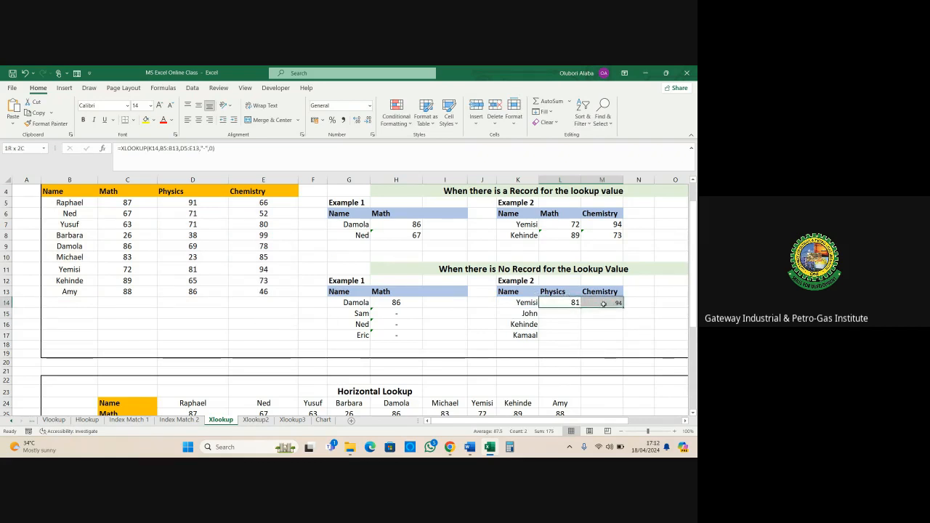
click(566, 325)
click(521, 304)
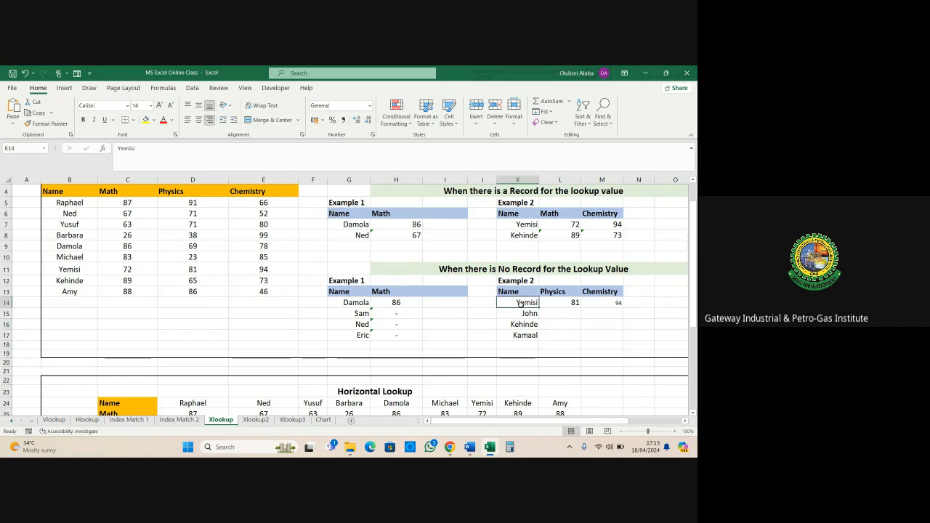
click(7, 269)
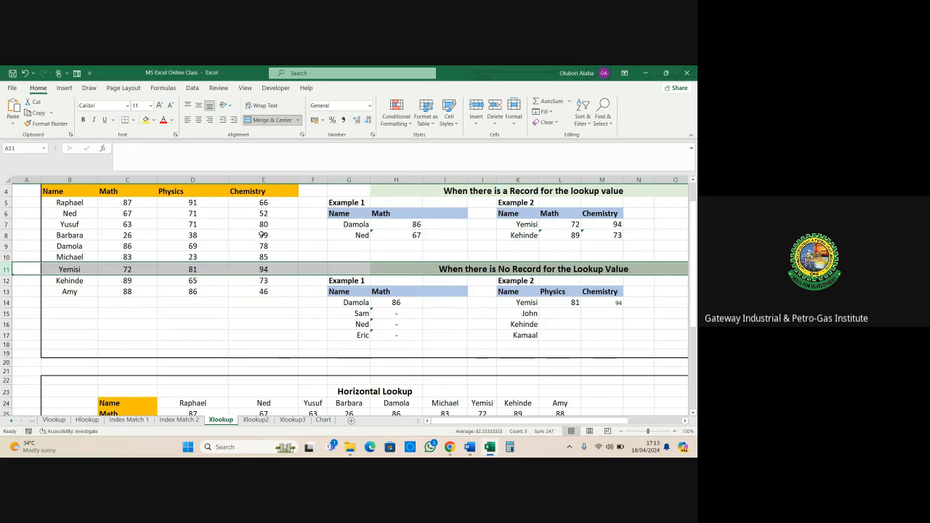
click(595, 301)
drag(547, 309, 624, 337)
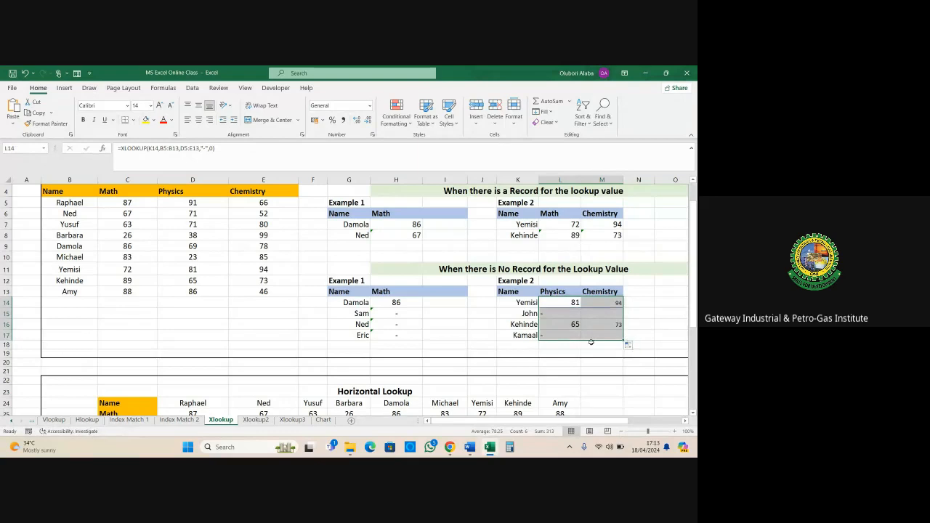
- Compare the XLOOKUP results in rows 15 and 17 of Example 2 with the vertical table's names in B5:B13
click(603, 344)
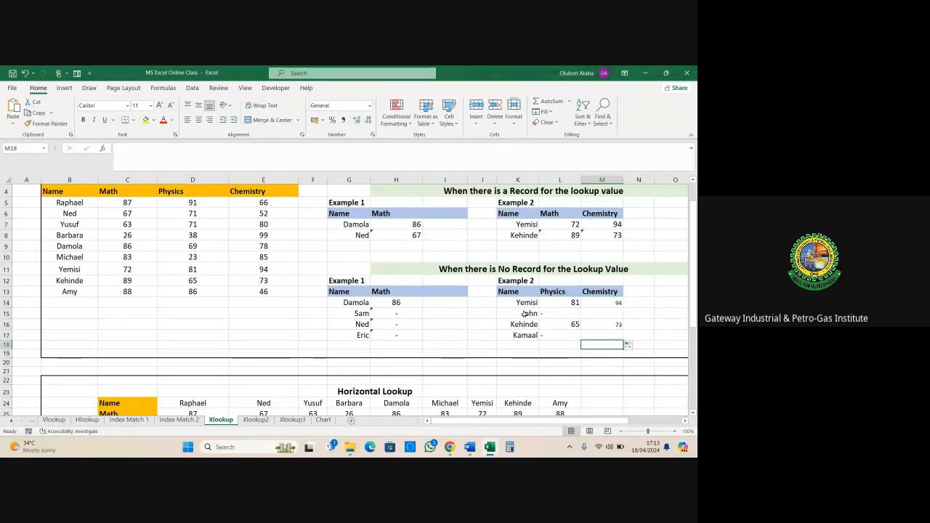
drag(524, 313, 608, 316)
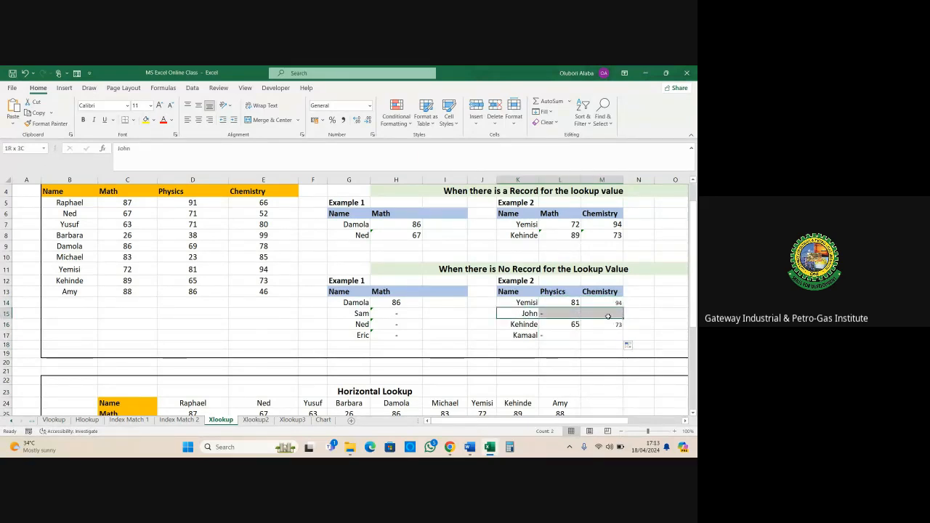
click(560, 313)
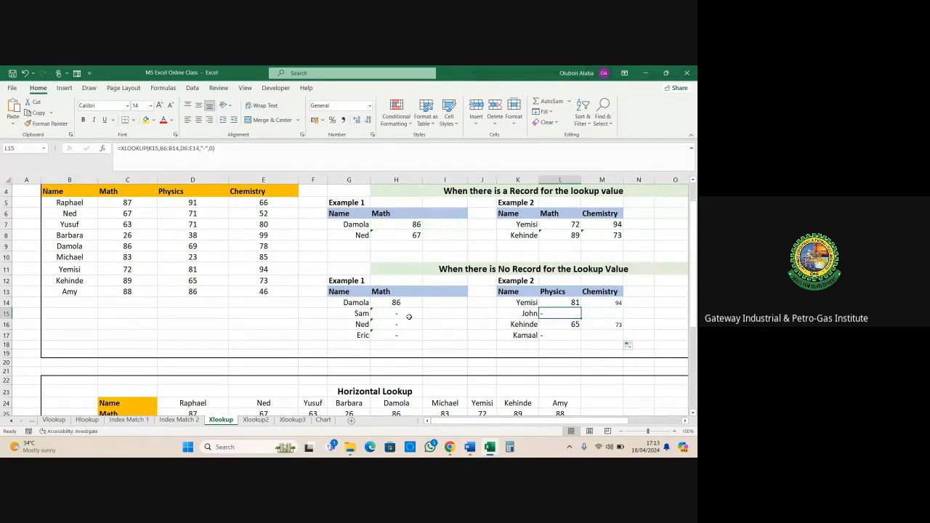
drag(72, 203, 74, 289)
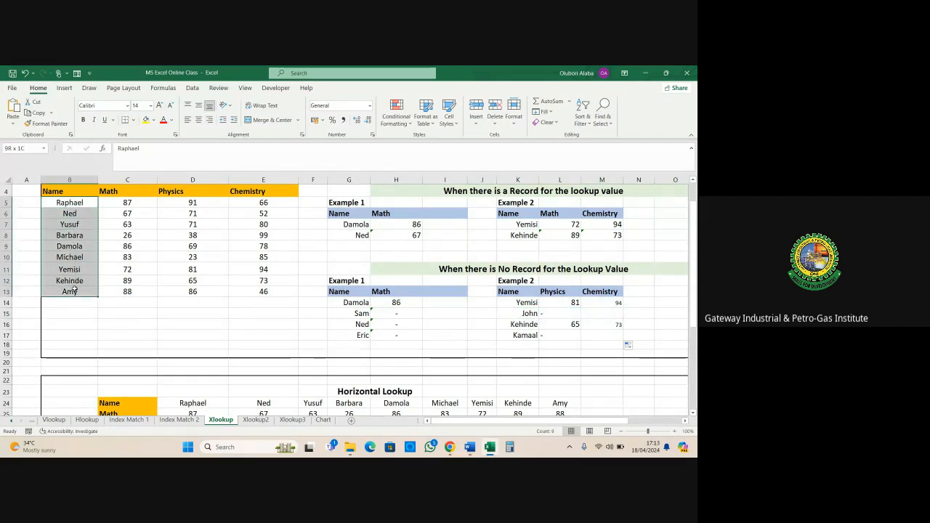
click(525, 336)
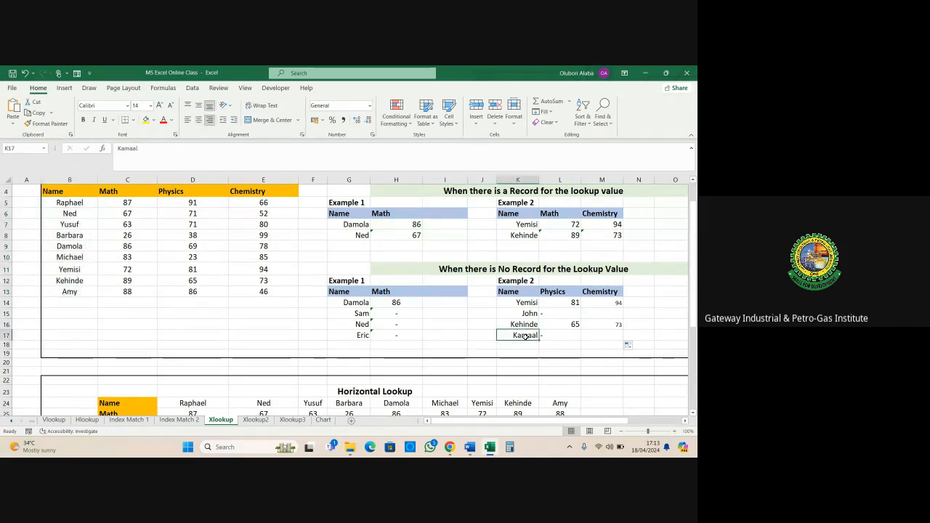
drag(548, 334, 600, 336)
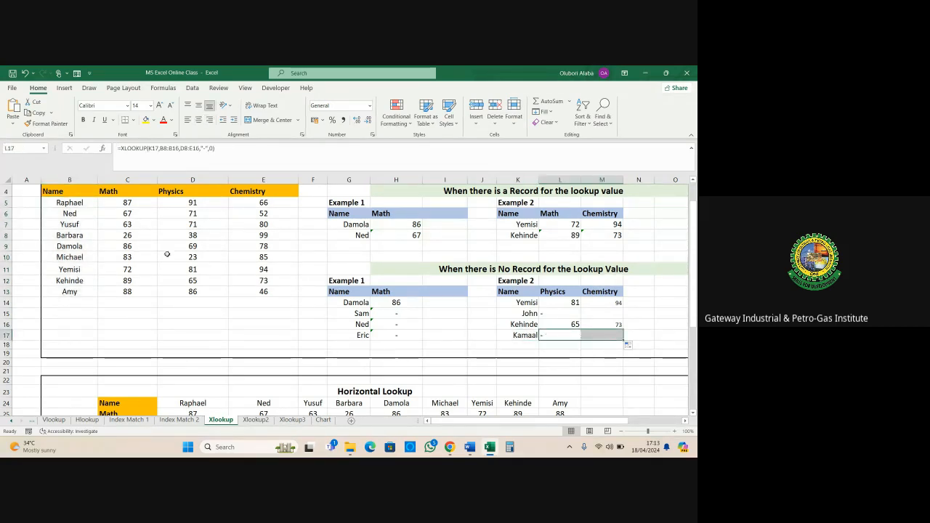
drag(64, 203, 73, 289)
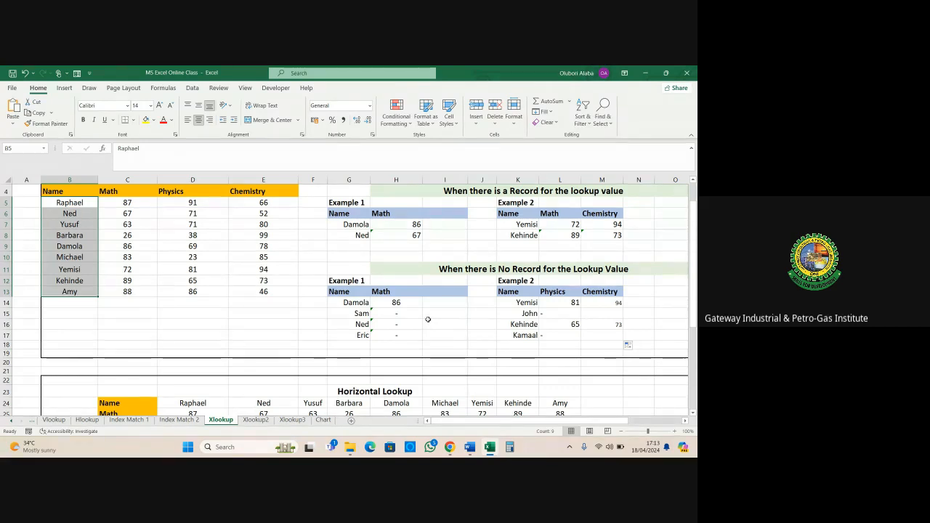
- Compare the vertical lookup section with the Horizontal Lookup section and examine its source table in C24:L27
scroll(433, 316, down, 3)
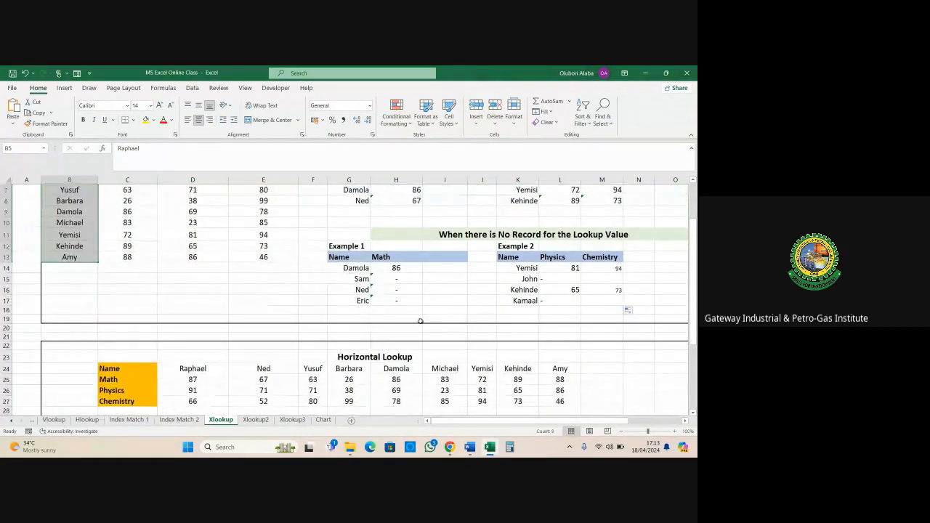
scroll(422, 305, up, 3)
drag(39, 189, 381, 333)
scroll(383, 321, down, 2)
scroll(383, 320, down, 3)
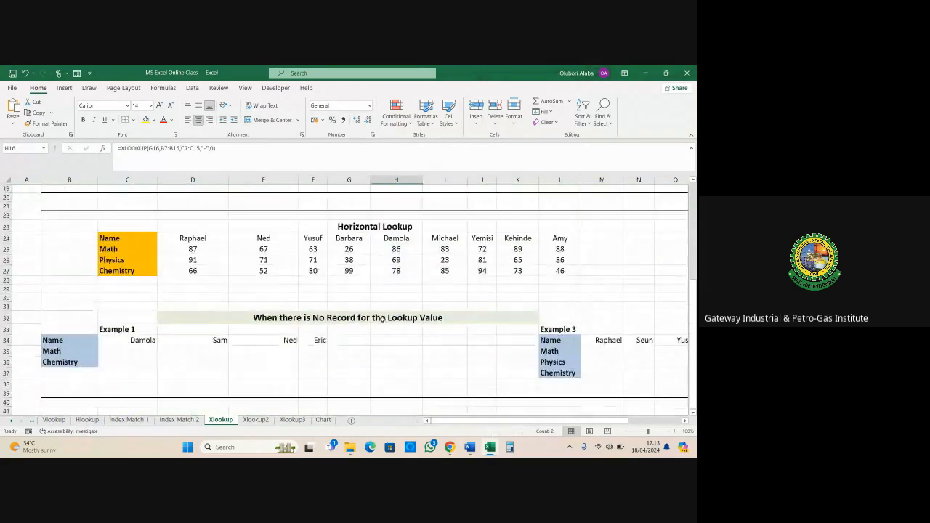
drag(101, 233, 557, 273)
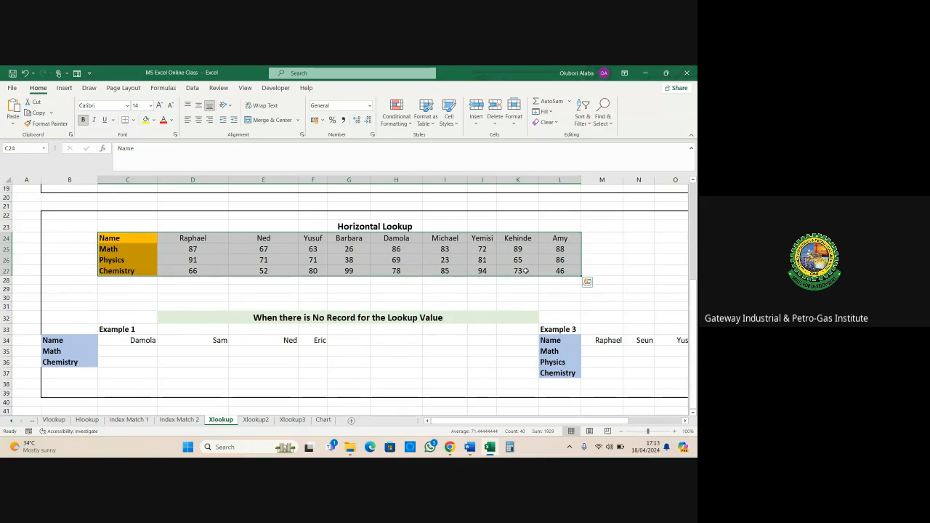
click(311, 261)
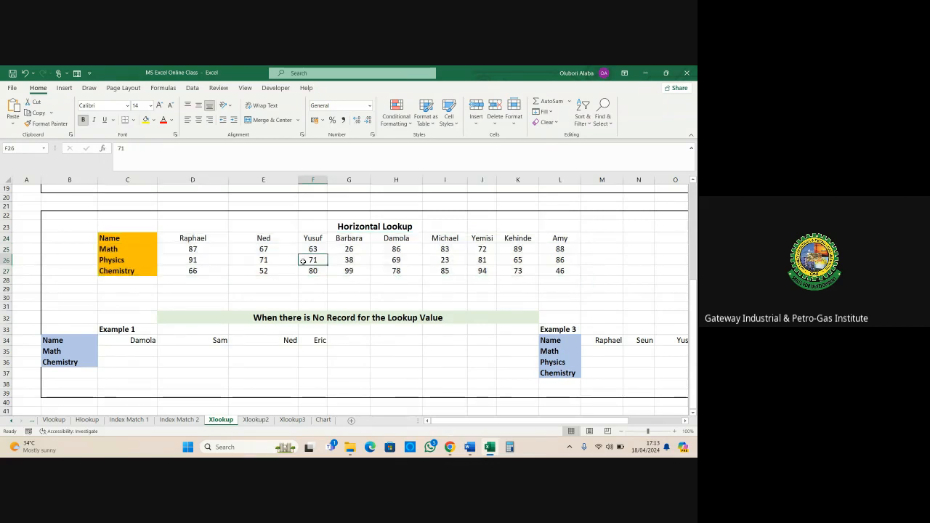
- Examine the horizontal Example 1's lookup names in C34:F34 and its Math and Chemistry row labels alongside the source table
click(129, 353)
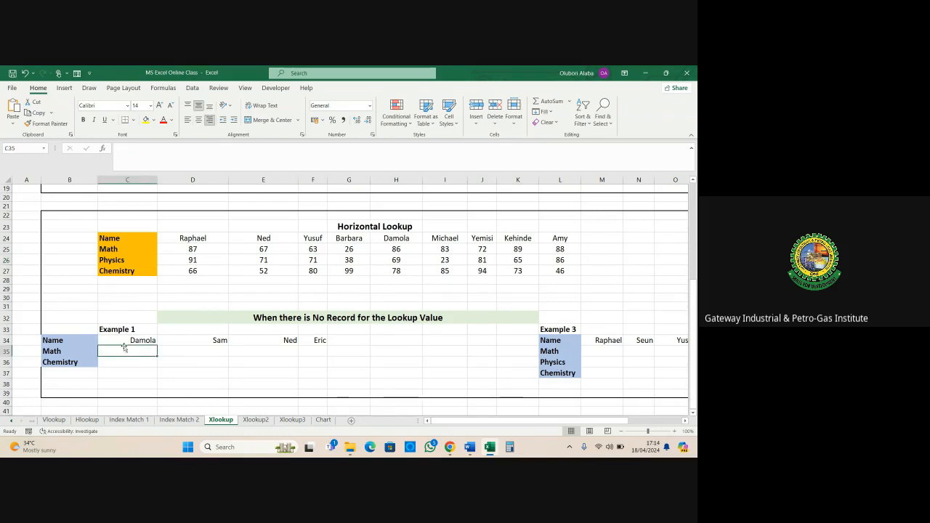
drag(104, 230, 603, 298)
click(325, 343)
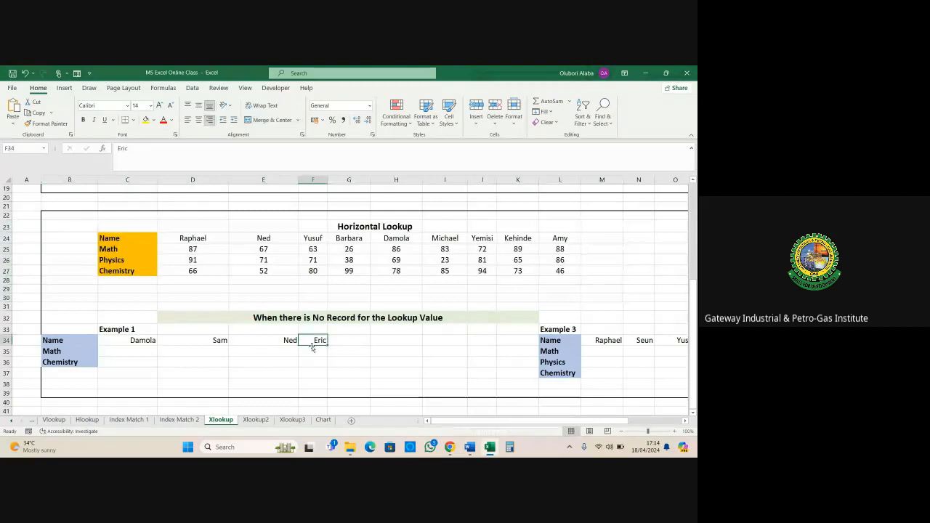
click(128, 342)
click(200, 347)
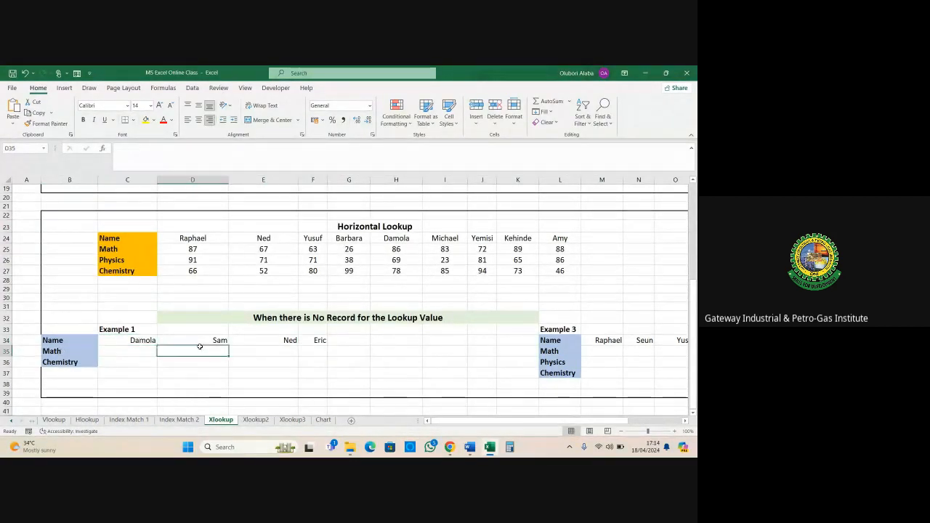
click(278, 343)
click(324, 343)
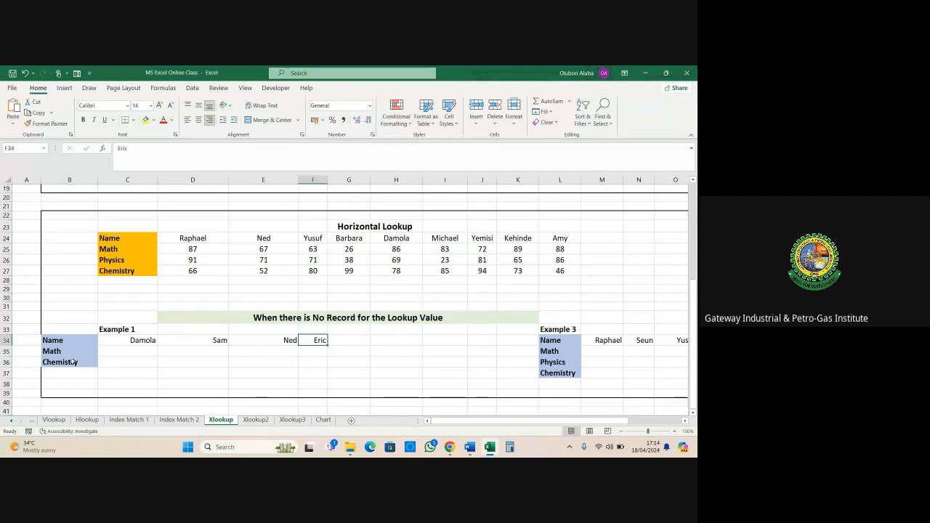
drag(52, 352, 56, 361)
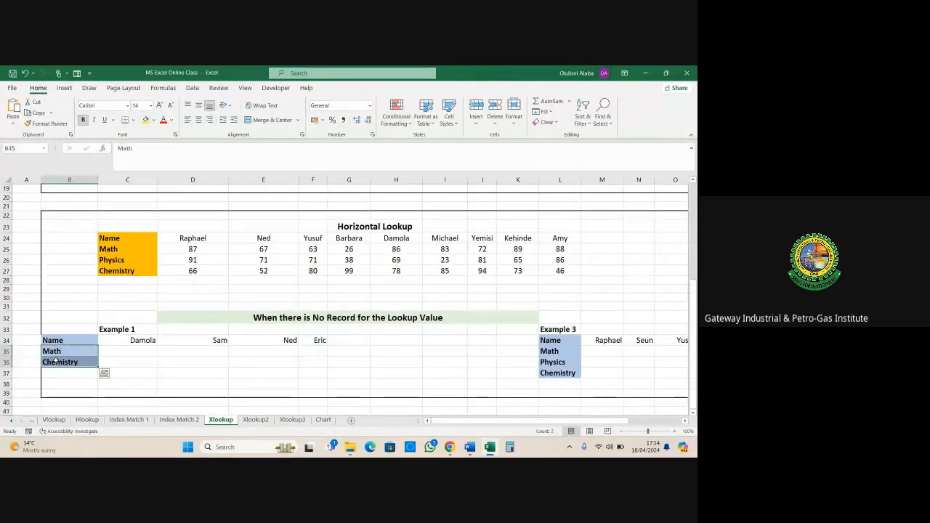
- Start an XLOOKUP formula in C35 with C34 as the lookup value and the name row D24:L24 as the lookup array
click(182, 362)
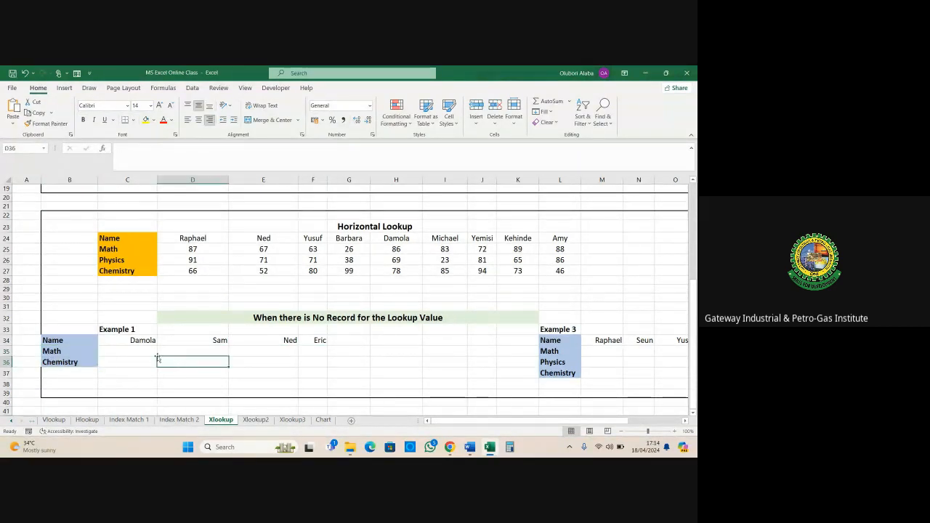
click(134, 353)
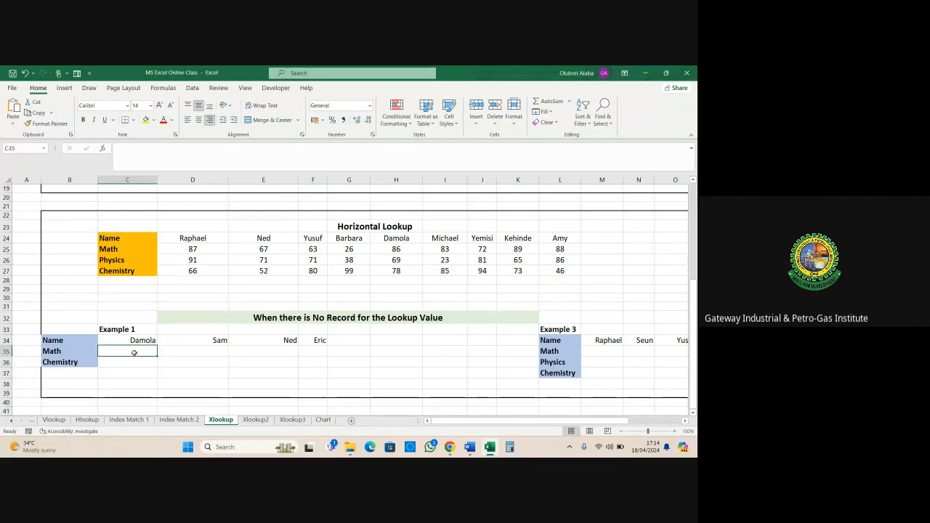
text(=xl)
key(Tab)
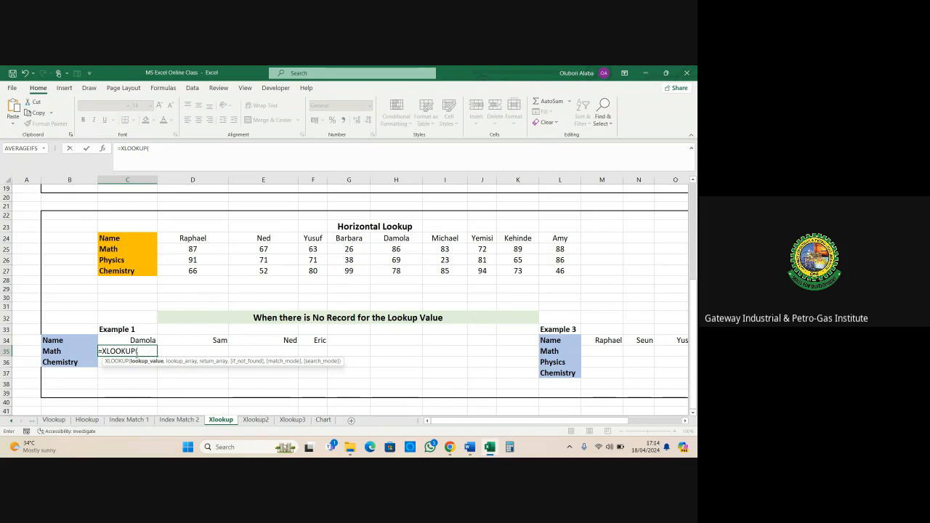
click(138, 337)
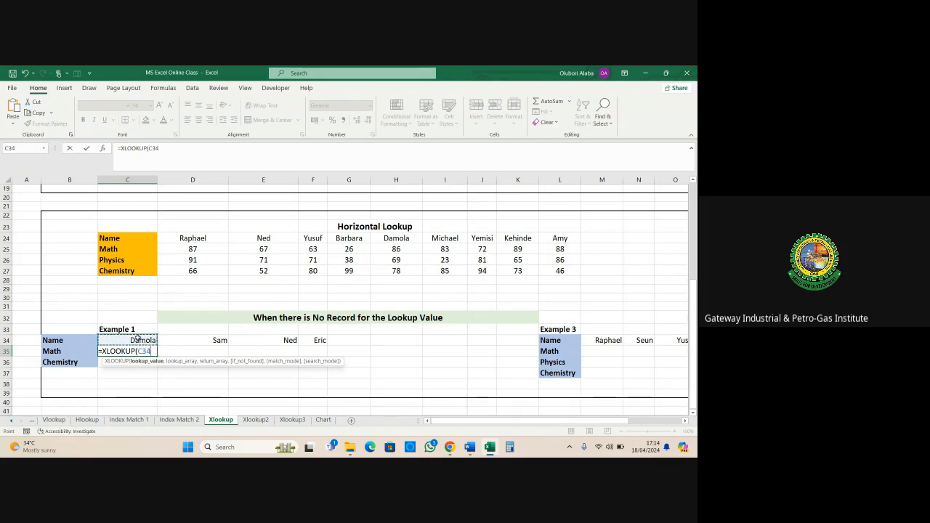
text(,)
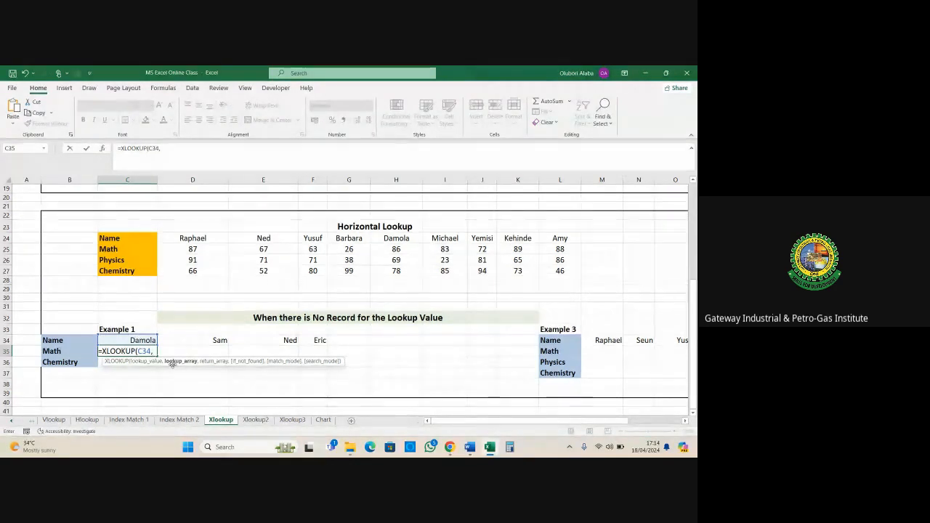
click(167, 240)
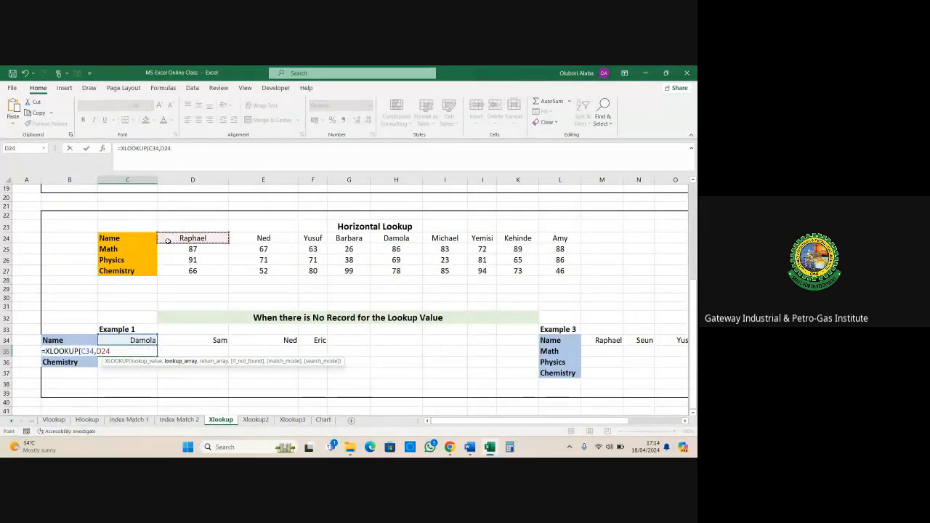
drag(168, 240, 559, 239)
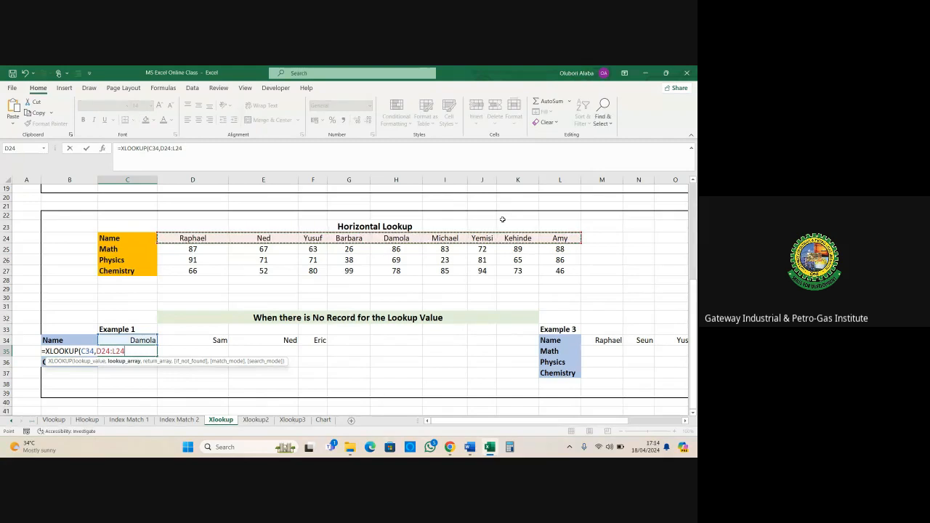
text(,)
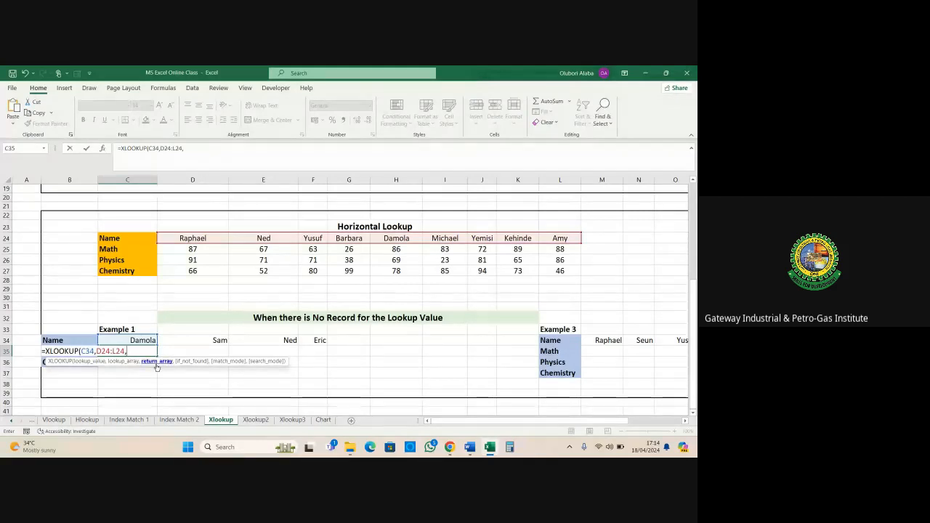
- Complete the C35 formula with return array D25:L25, "-" if not found and match mode 0, and fill it across to F35
click(199, 150)
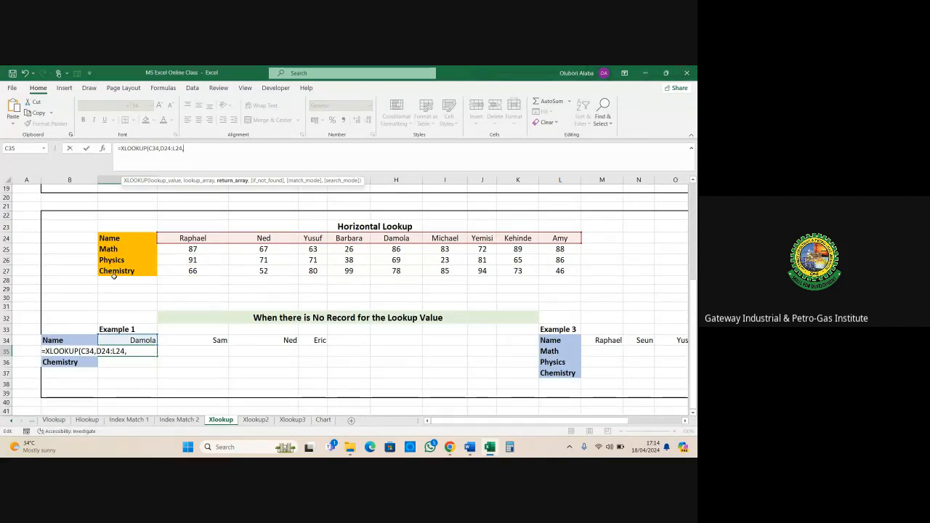
drag(174, 251, 558, 251)
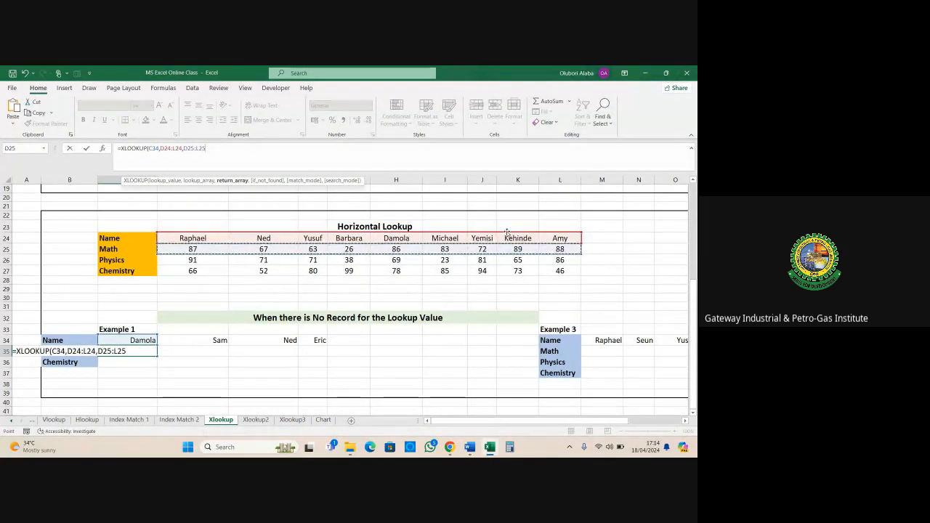
text(,)
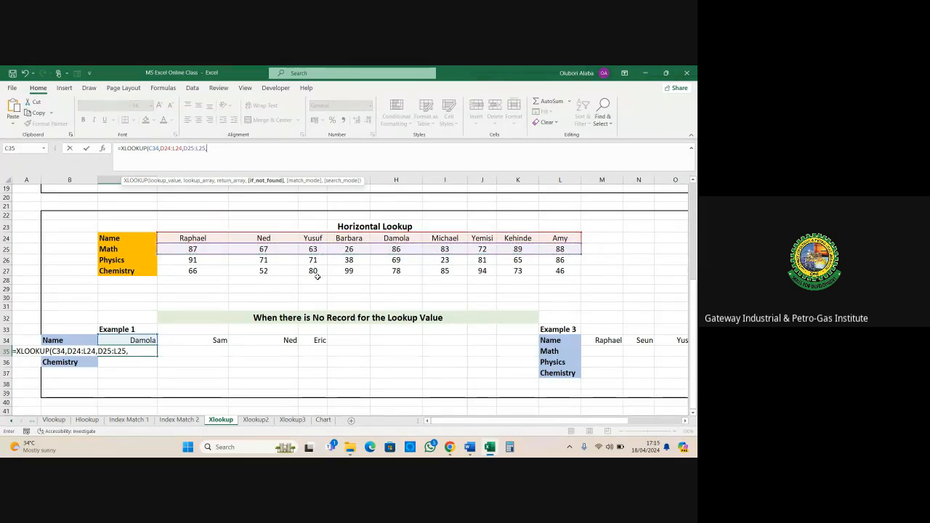
text("-",0)
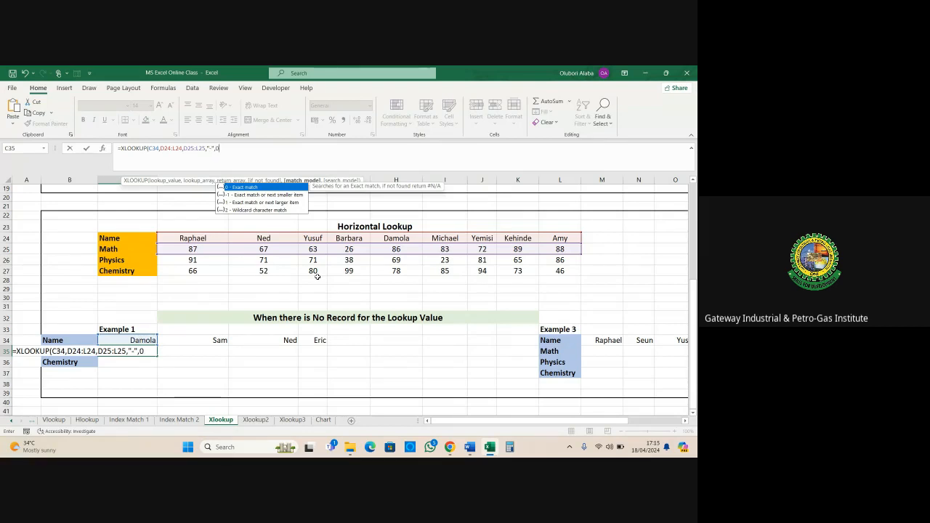
key(Return)
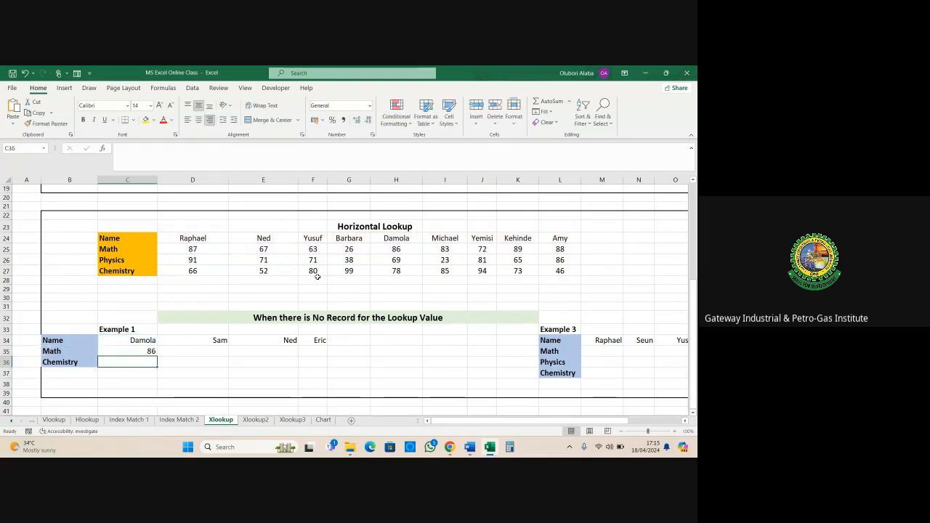
click(125, 351)
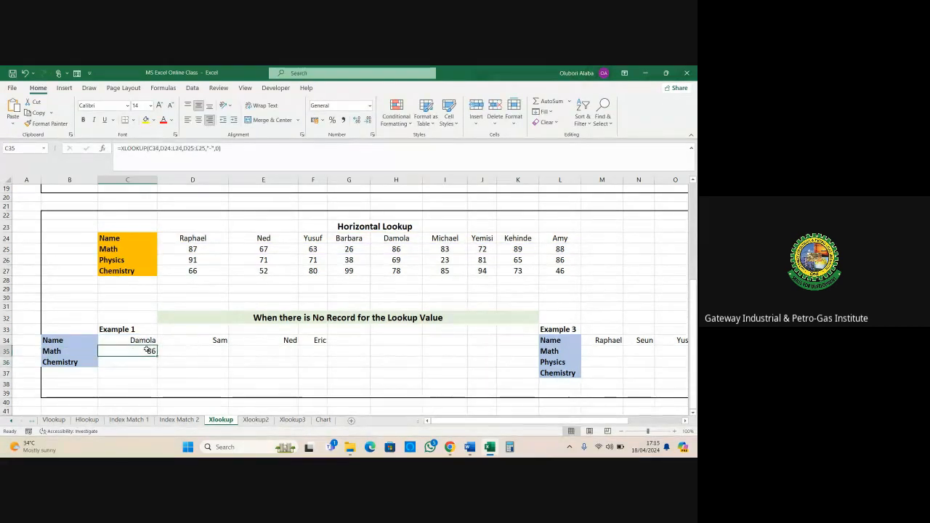
drag(156, 359, 327, 359)
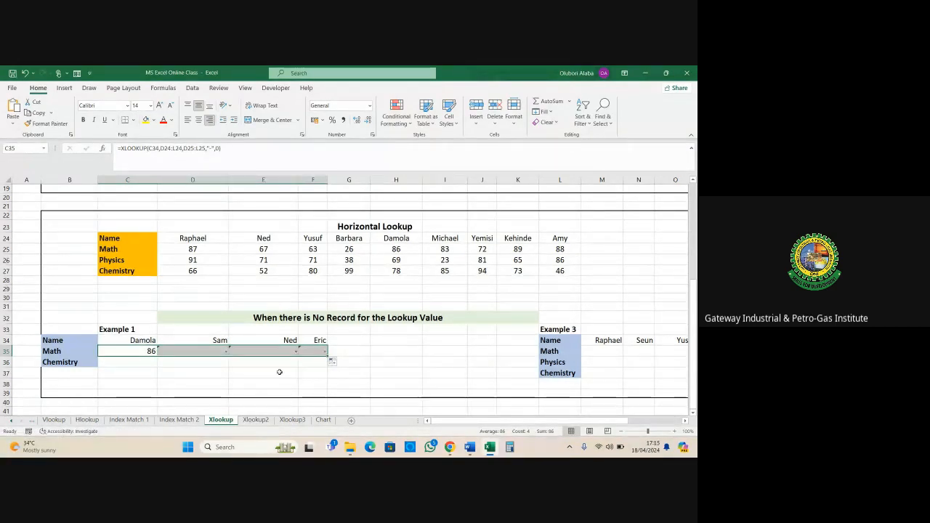
- Start an XLOOKUP formula in the Chemistry cell C36 with C34 as the lookup value and D24:L24 as the lookup array
click(135, 362)
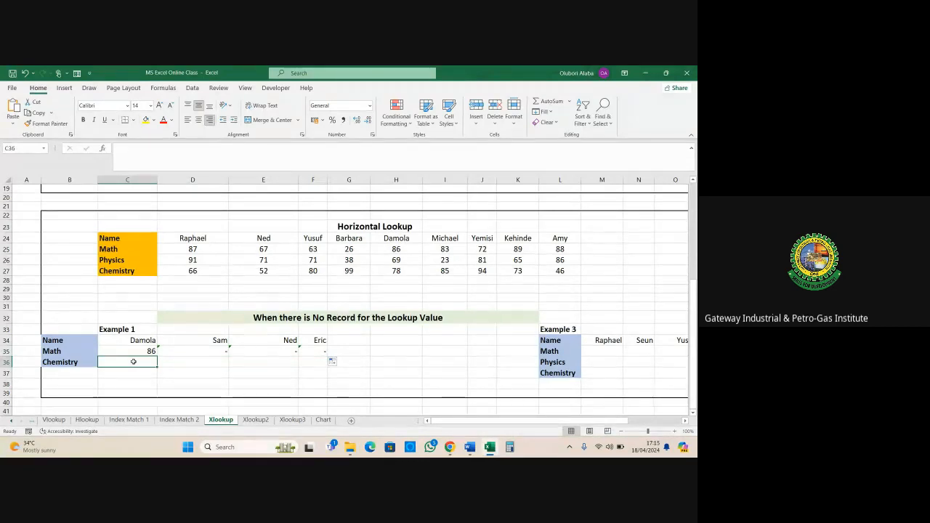
text(=)
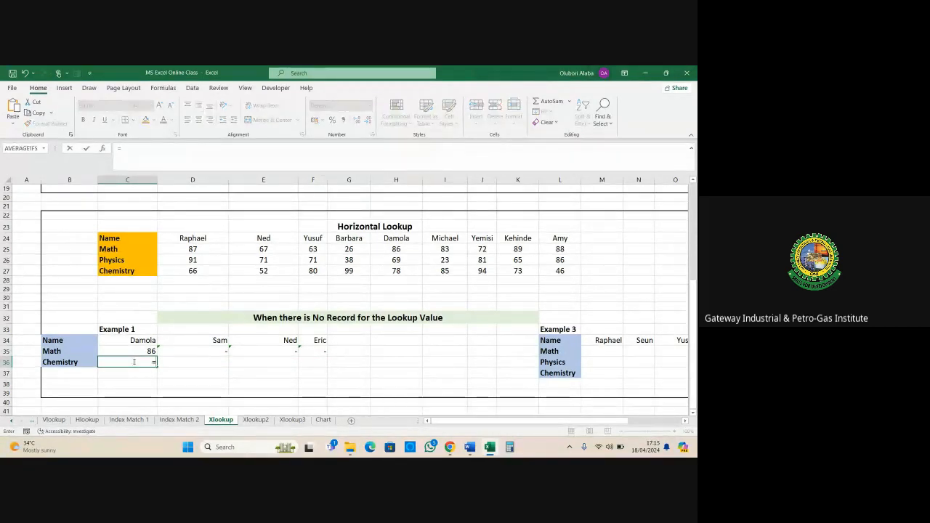
text(xlookup()
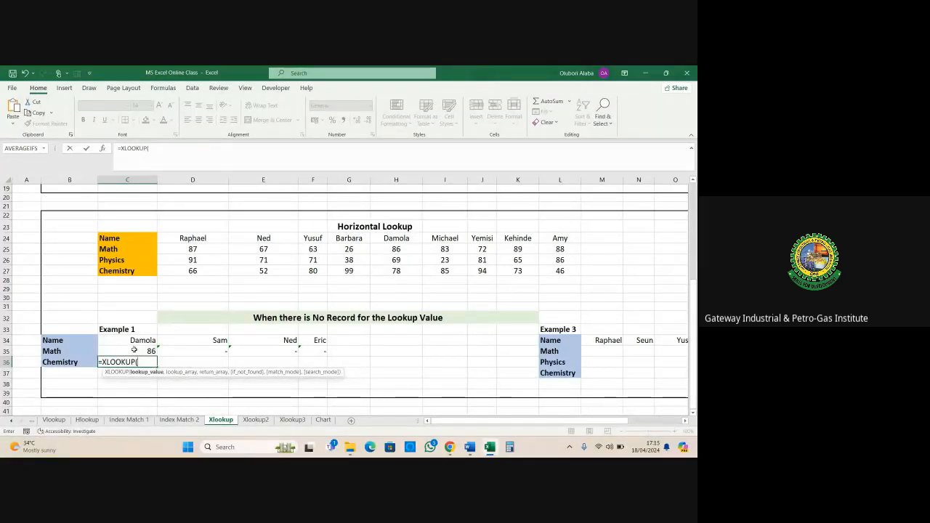
click(136, 339)
text(,)
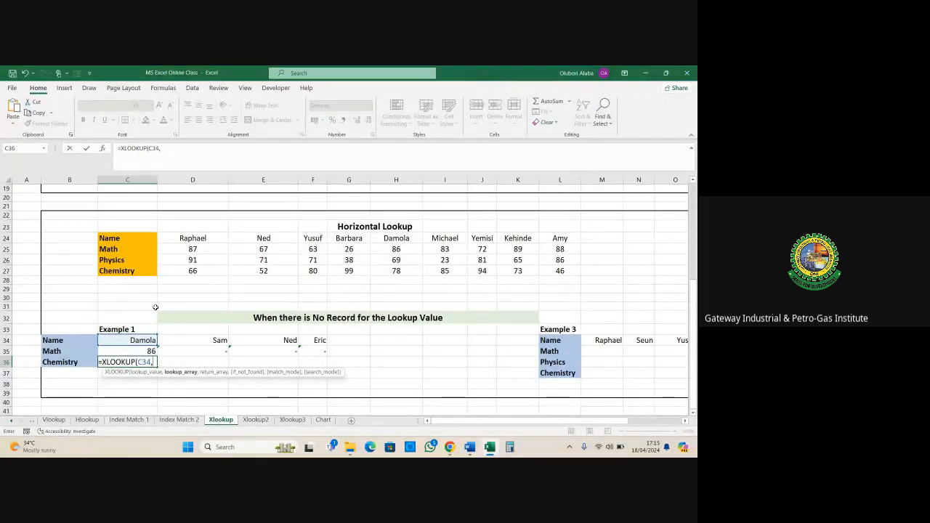
drag(174, 238, 544, 240)
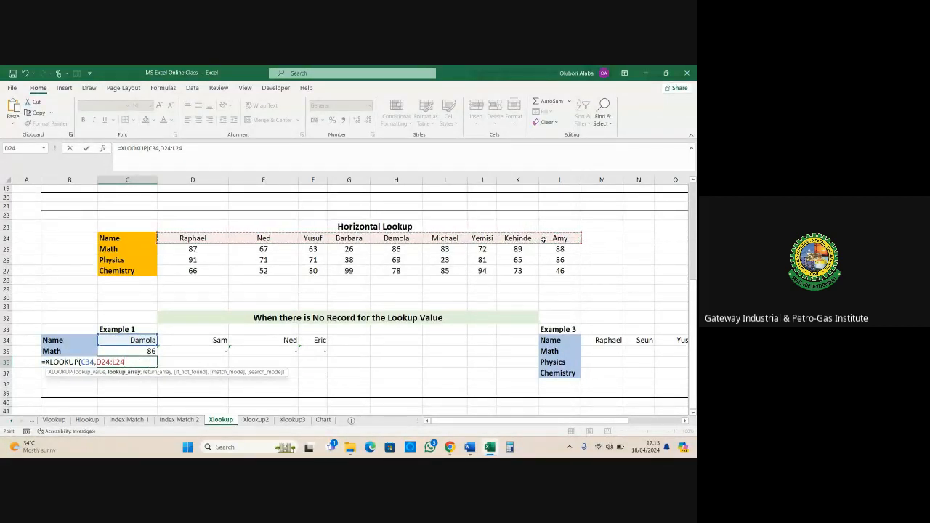
text(,)
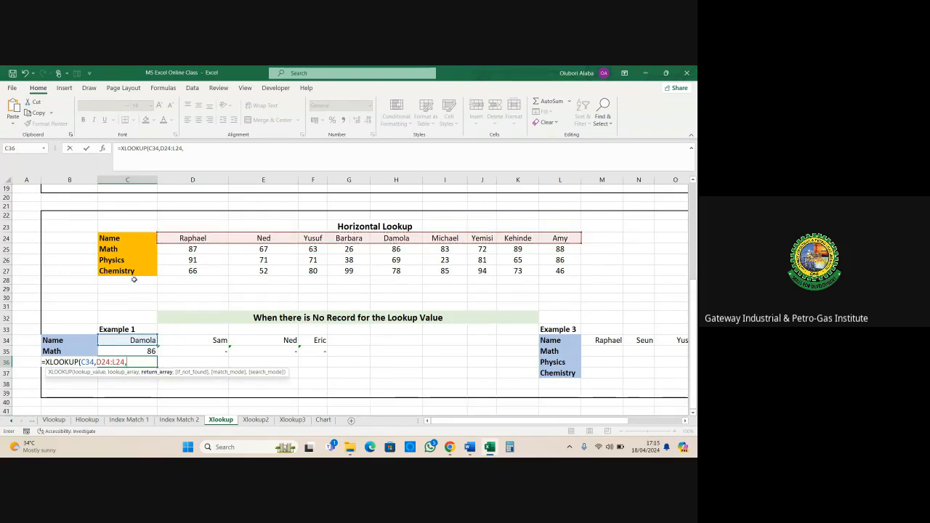
- Finish the C36 formula with return array D27:L27, "-" if not found and match mode 0, and fill it across to F36
drag(168, 271, 560, 272)
text(,)
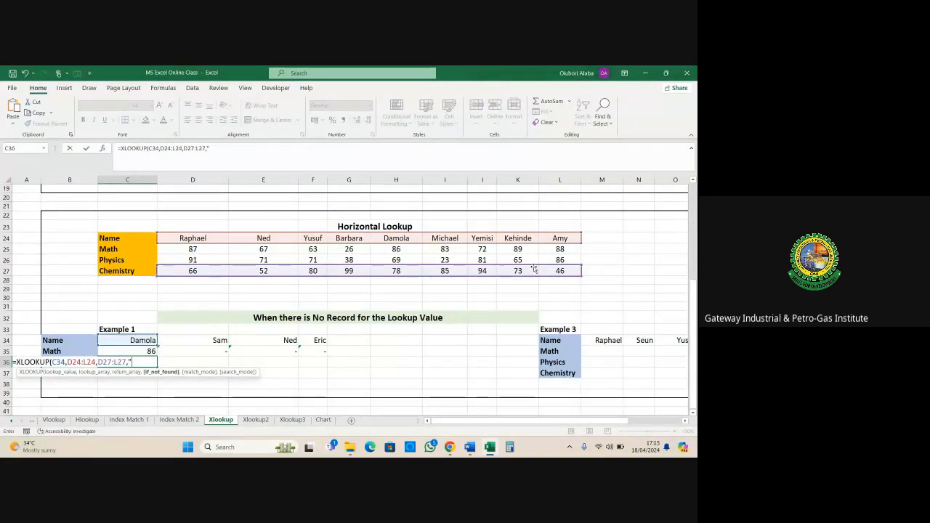
text("-",)
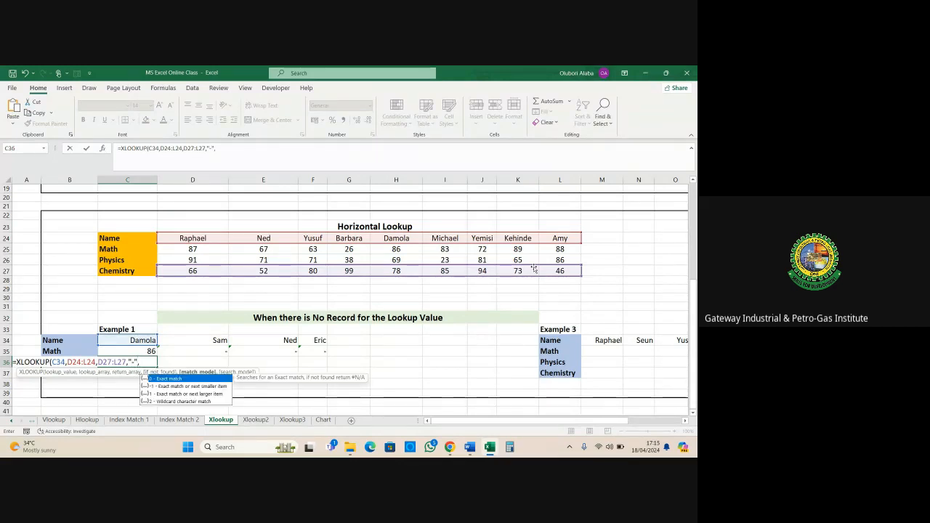
text(0)
key(Return)
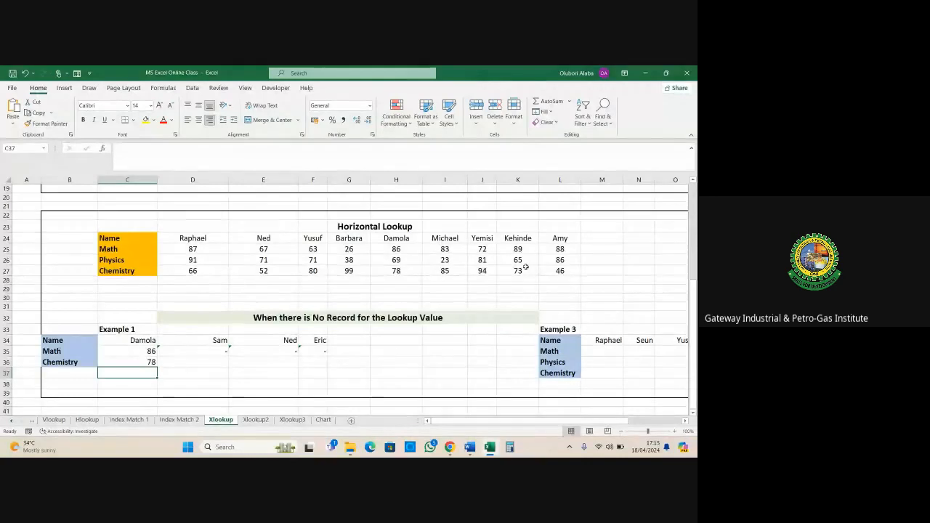
click(130, 359)
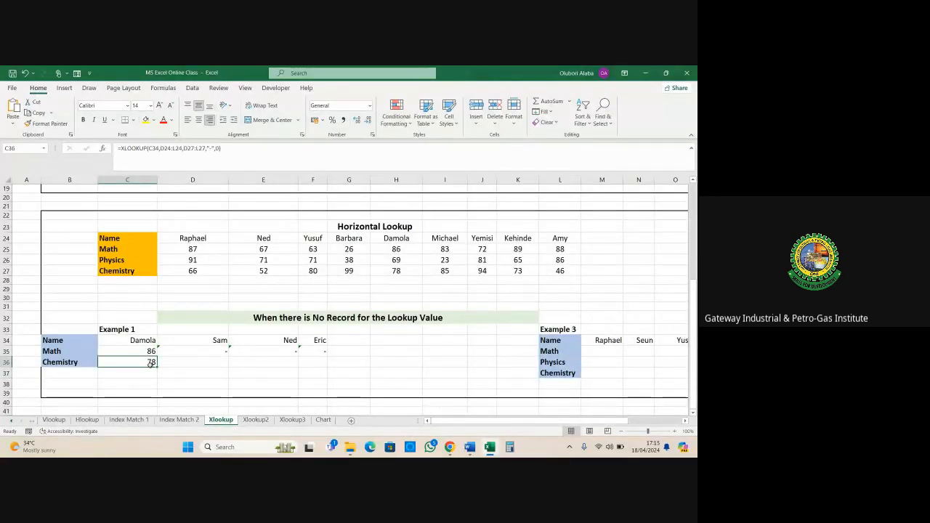
drag(156, 368, 339, 370)
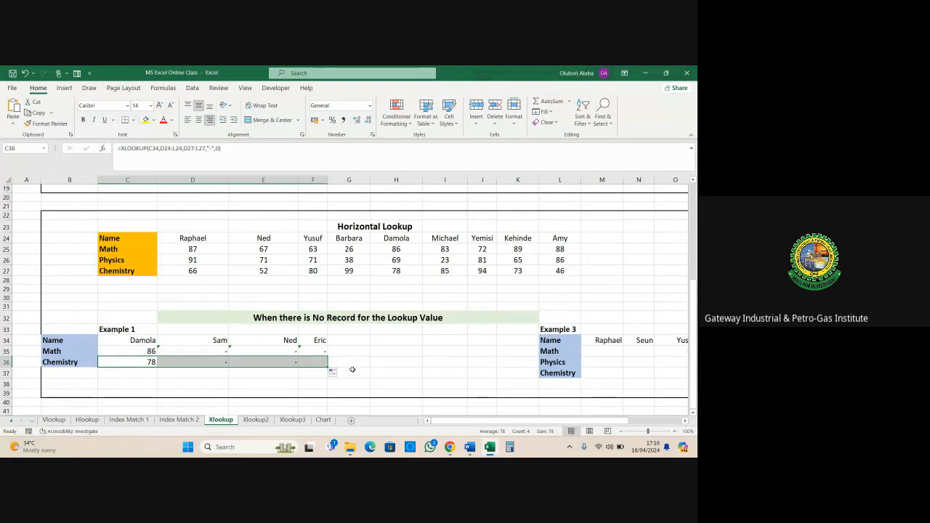
- Open the Xlookup2 sheet containing the wildcard XLOOKUP exercise
mouse_move(460, 422)
mouse_down()
mouse_move(554, 424)
mouse_move(465, 424)
mouse_up()
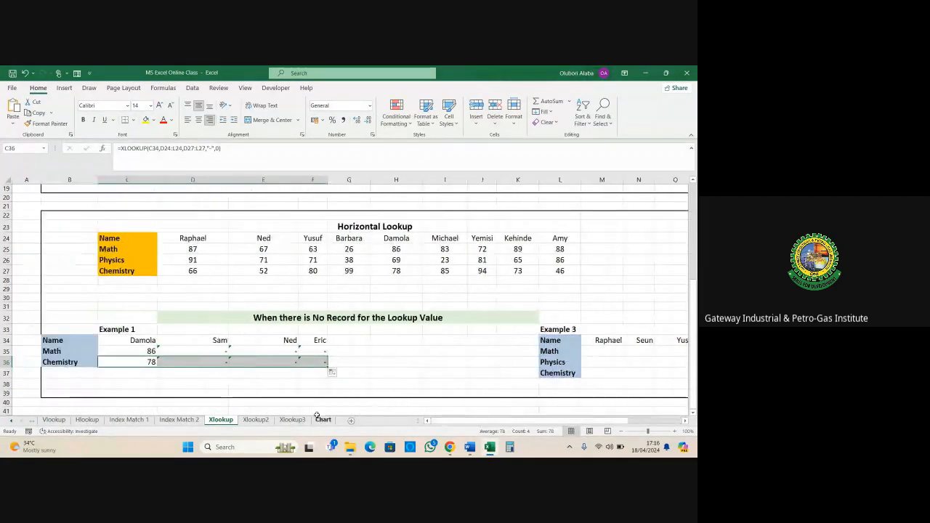
click(256, 422)
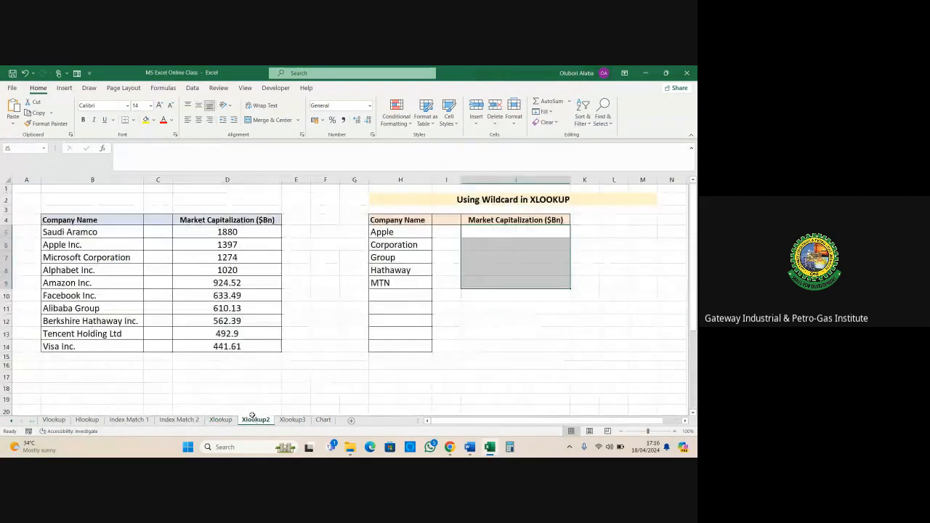
click(334, 317)
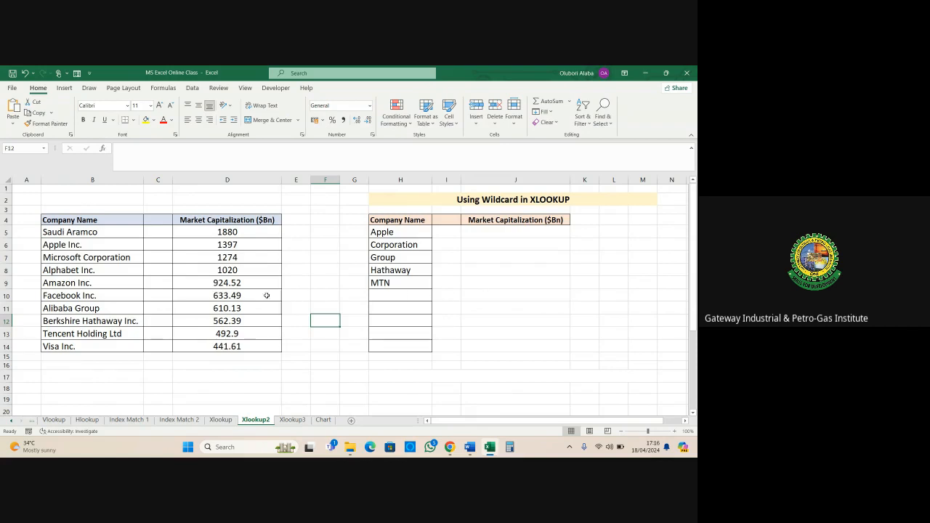
- Examine the company names and market capitalizations in B4:D14 and compare them with the partial lookup names in H5:H9
drag(42, 216, 247, 346)
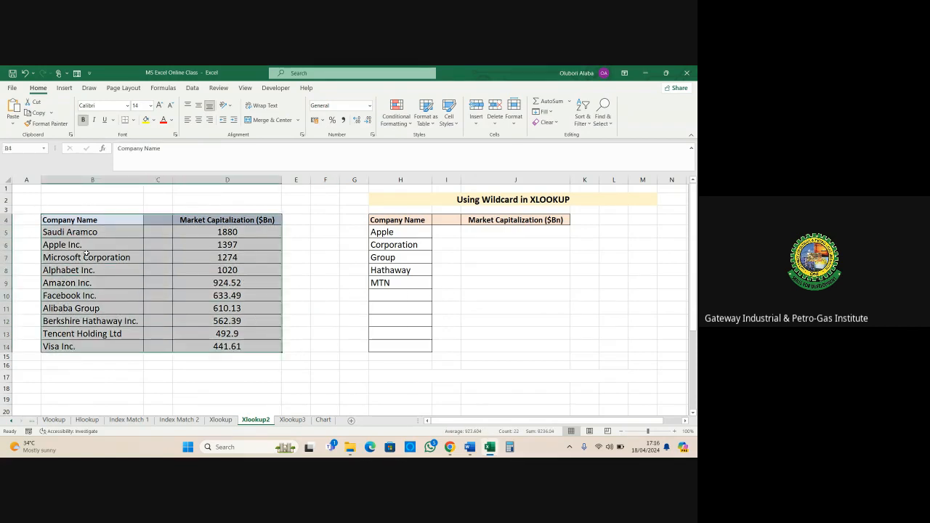
drag(70, 231, 93, 346)
drag(209, 230, 225, 347)
click(408, 305)
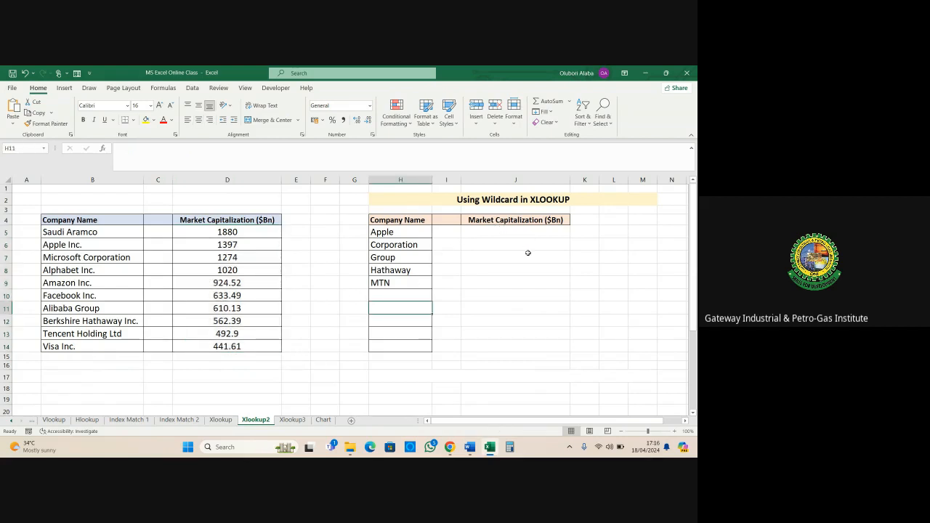
click(390, 233)
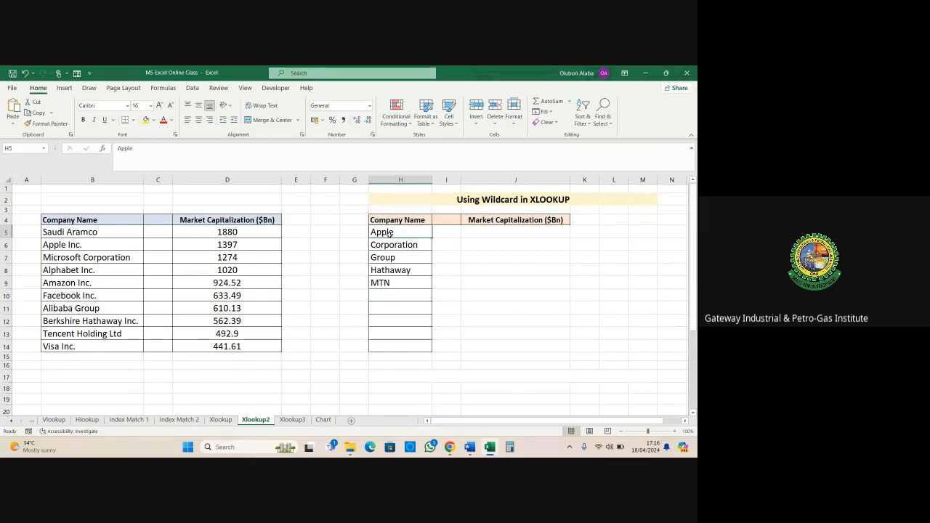
drag(393, 232, 403, 281)
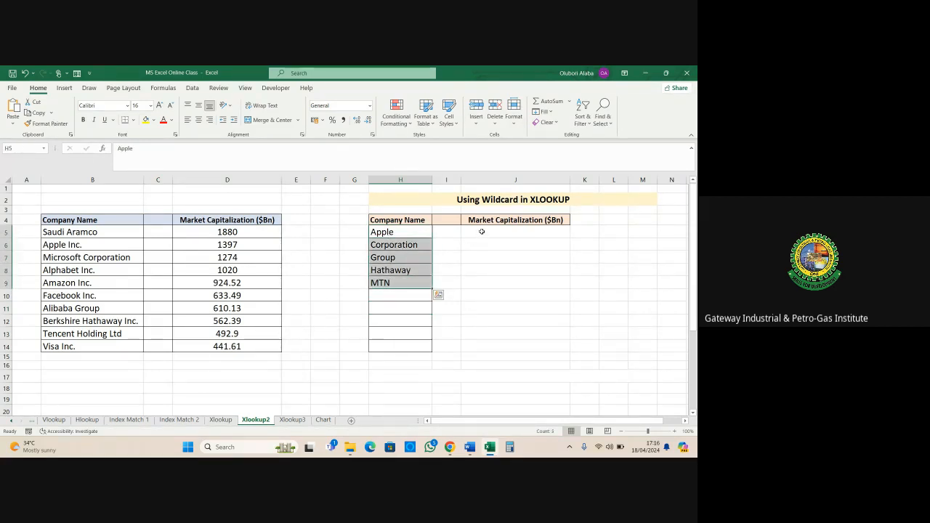
drag(482, 231, 470, 279)
click(391, 253)
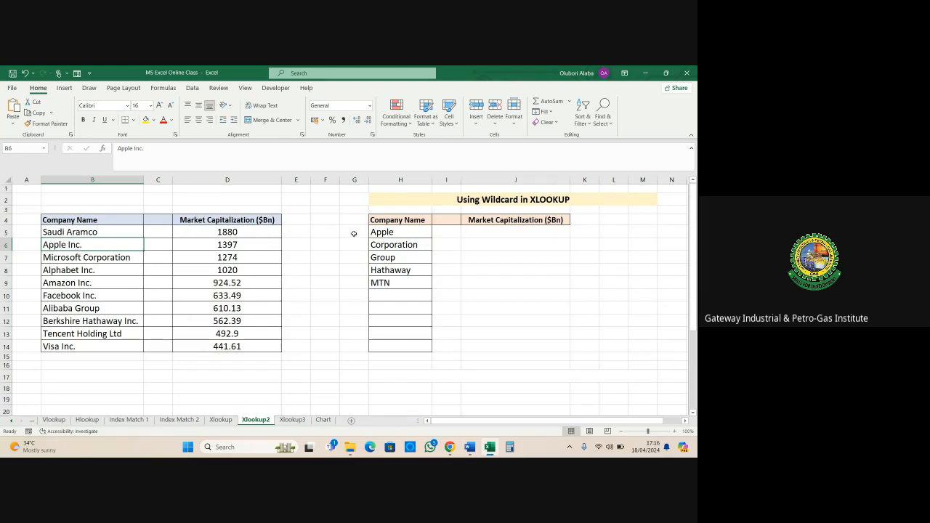
click(379, 233)
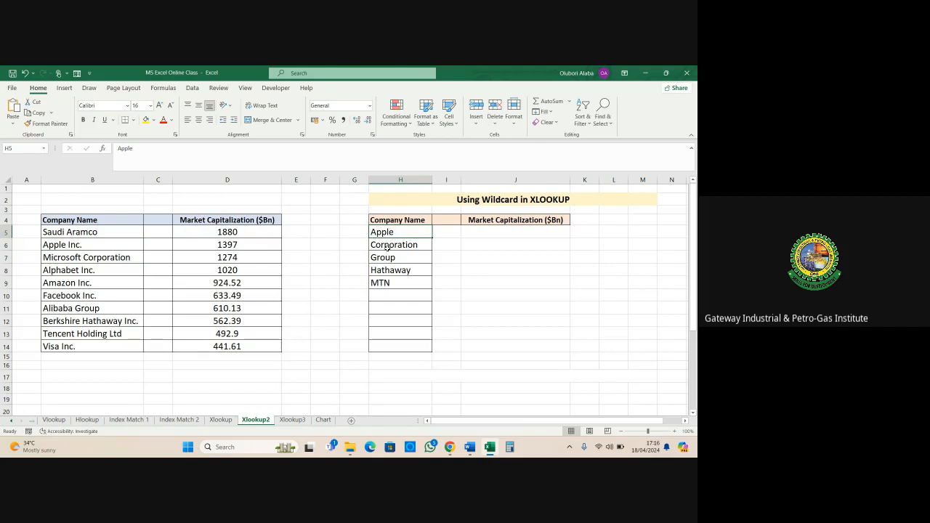
- Compare the partial names Corporation and Group with the full company names in B5:B14 and review the result range J5:J9
click(387, 248)
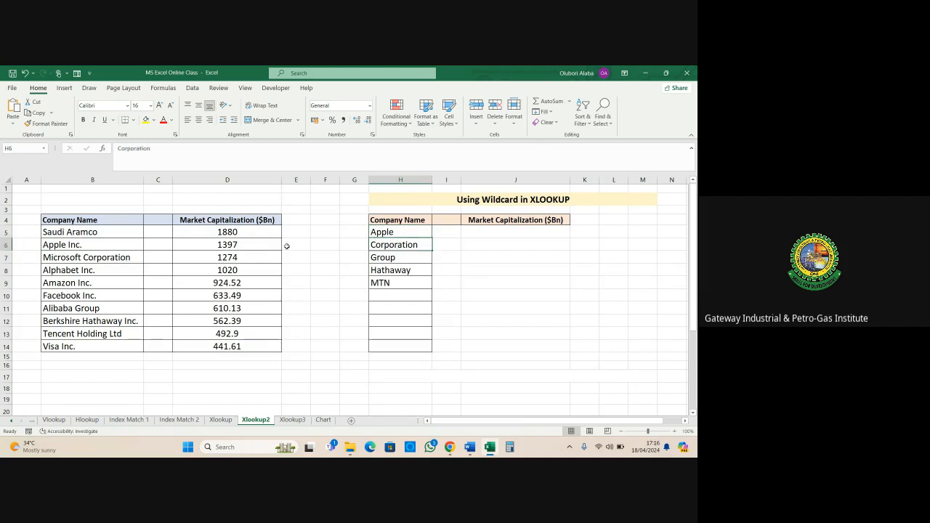
drag(60, 233, 82, 347)
click(64, 259)
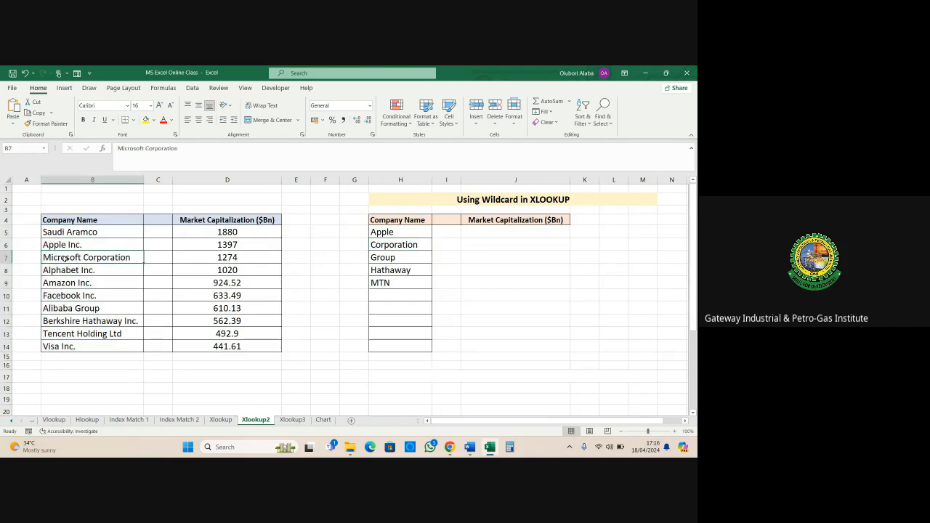
click(386, 247)
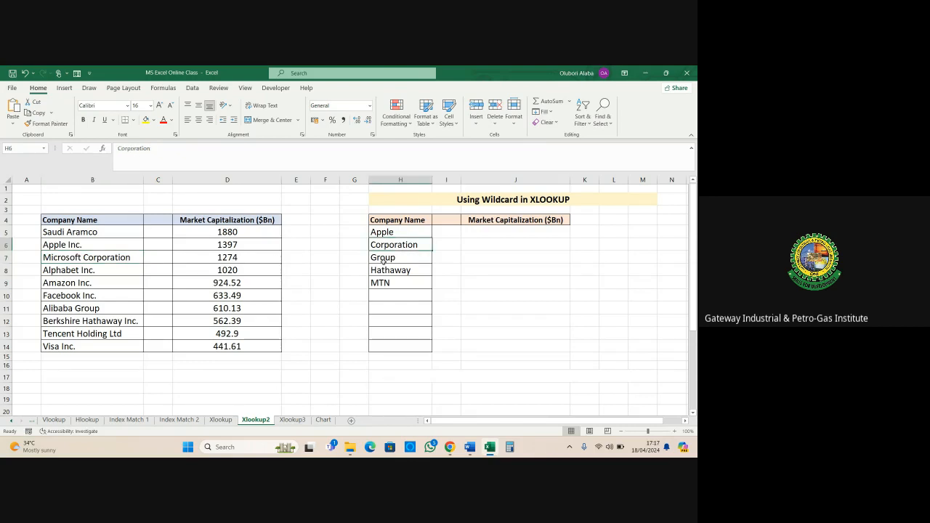
click(383, 259)
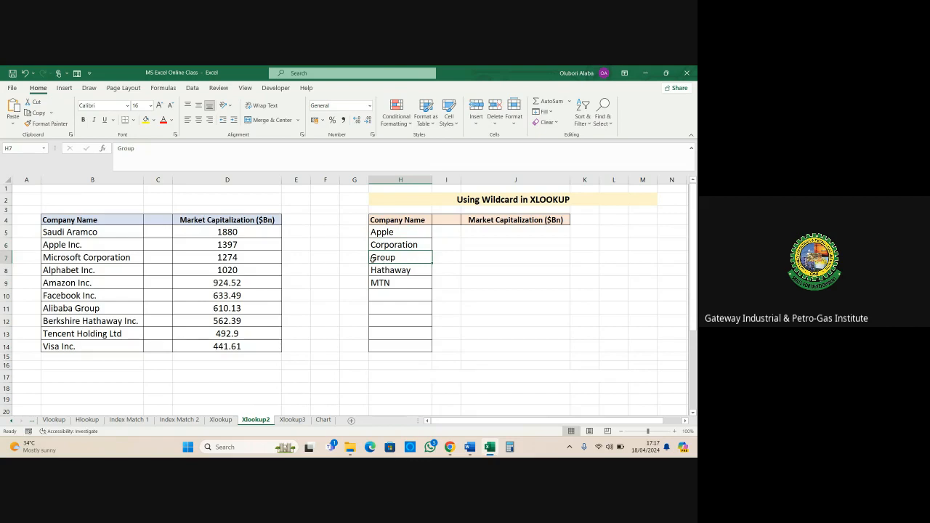
drag(64, 231, 83, 346)
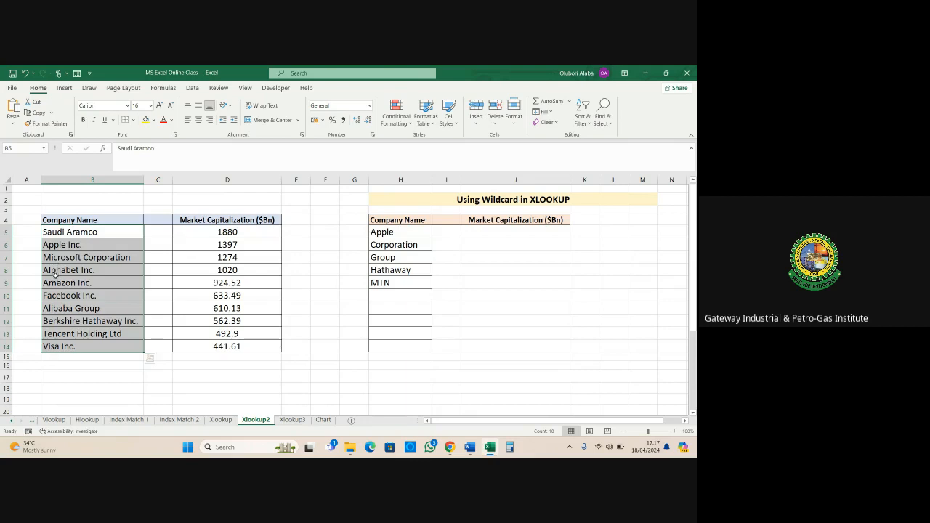
click(62, 310)
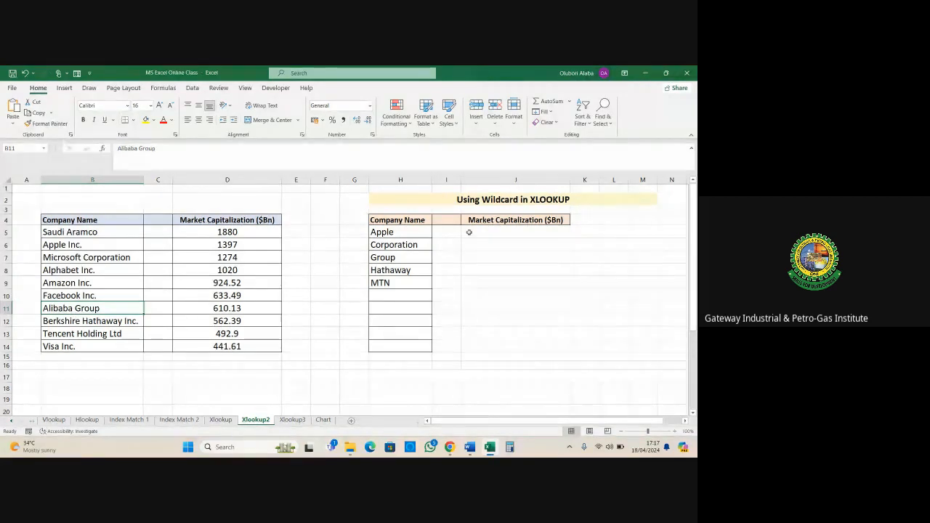
drag(482, 233, 488, 283)
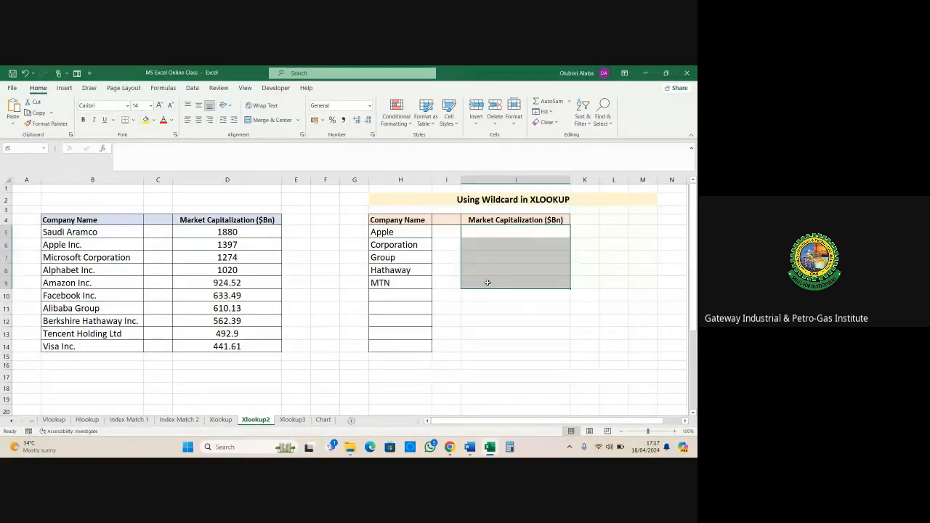
click(492, 269)
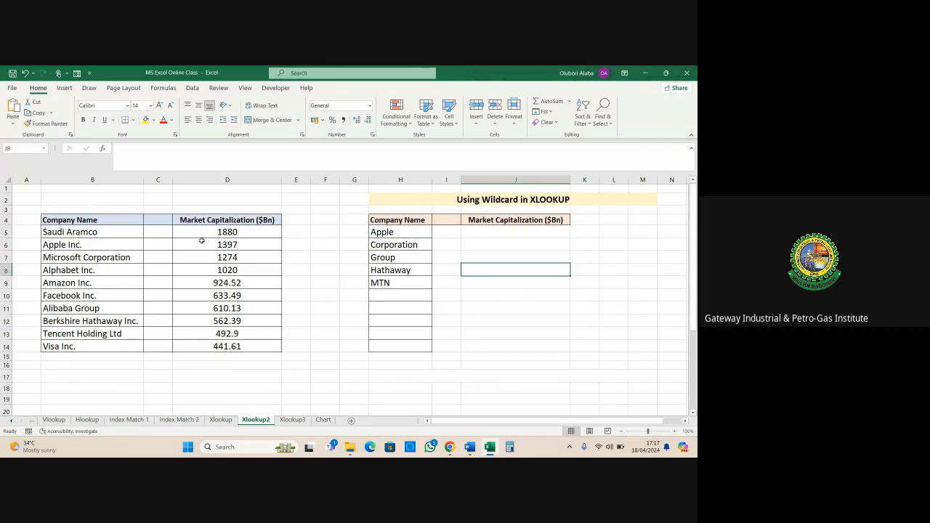
- Start an XLOOKUP formula in J5 with H5 as the lookup value and B5:B14 as the lookup array
click(493, 233)
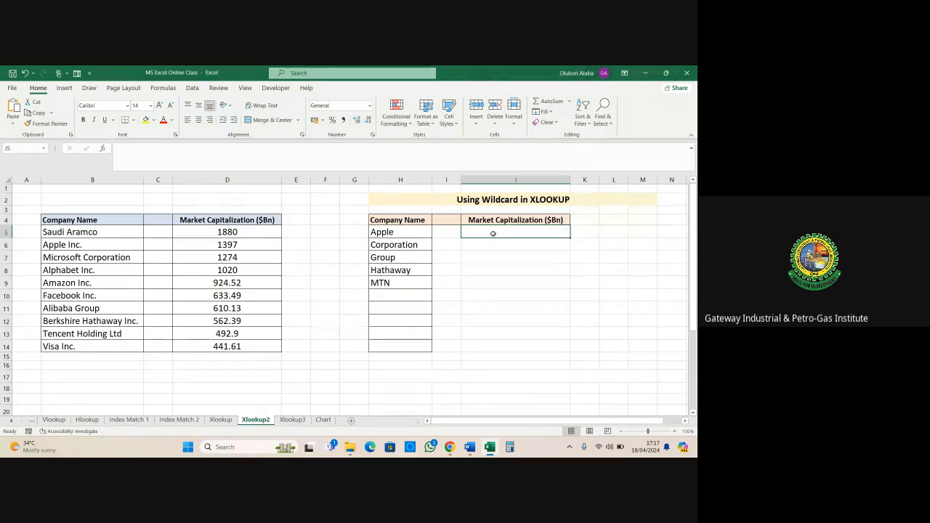
text(=)
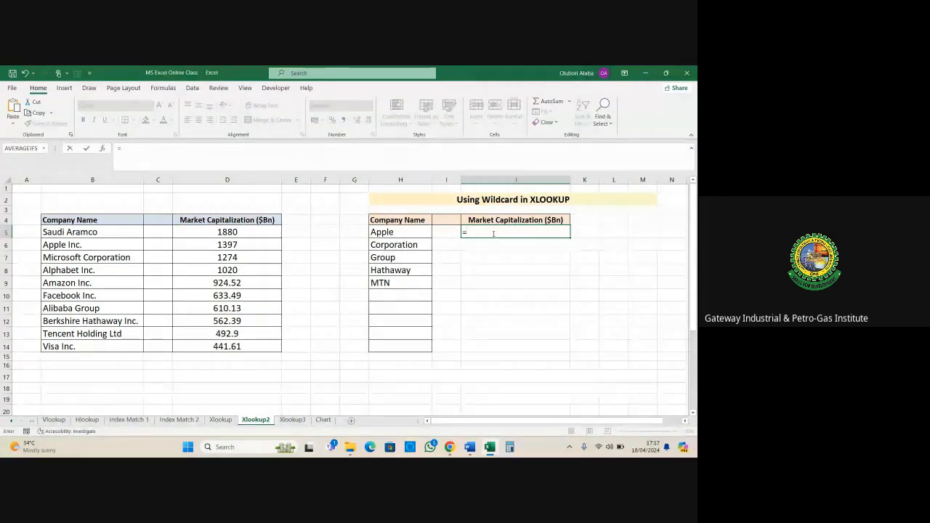
text(xl)
key(Tab)
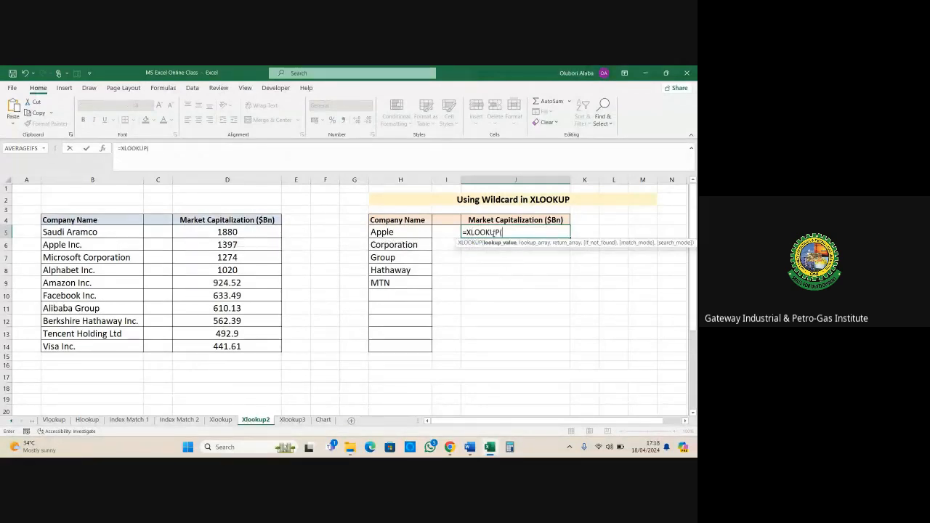
click(382, 231)
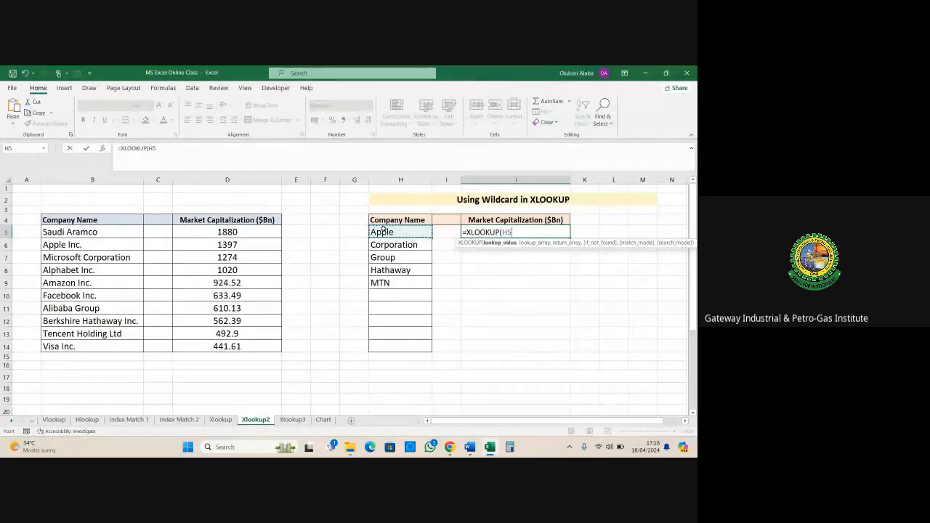
text(,)
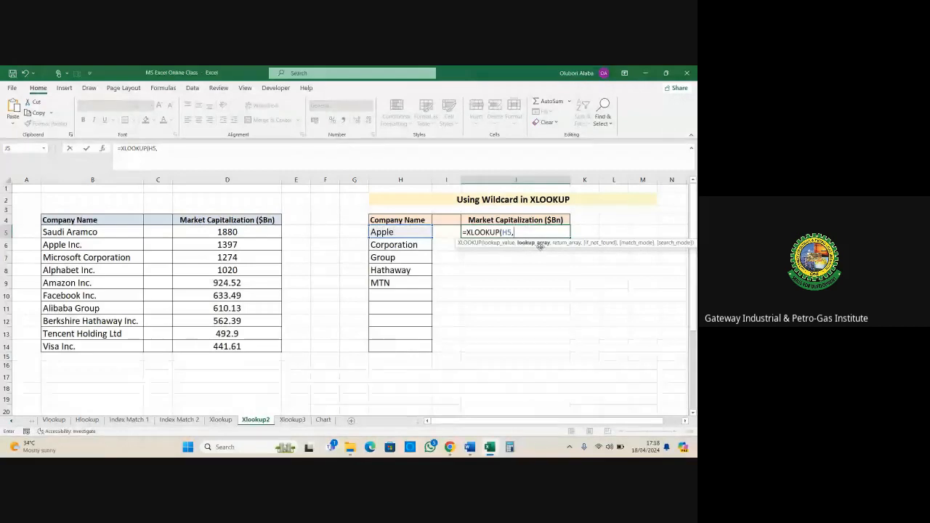
drag(73, 232, 77, 347)
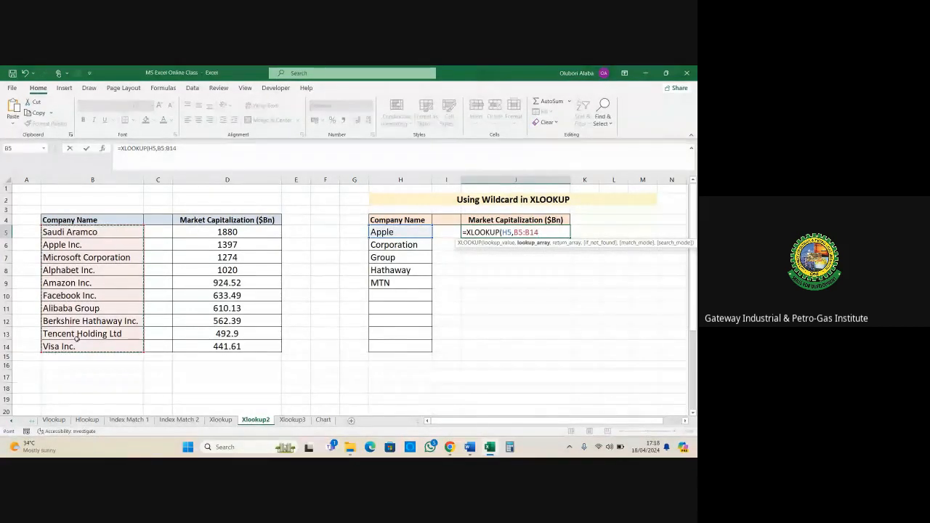
text(,)
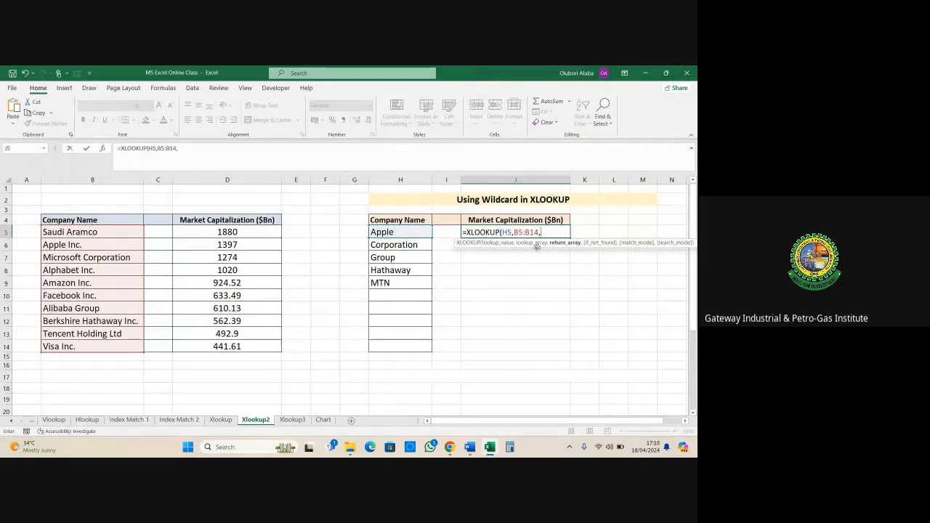
- Finish the J5 formula with return array D5:D14, "-" if not found and wildcard match mode 2, and fill it down to J9
drag(216, 231, 220, 348)
text(,"-)
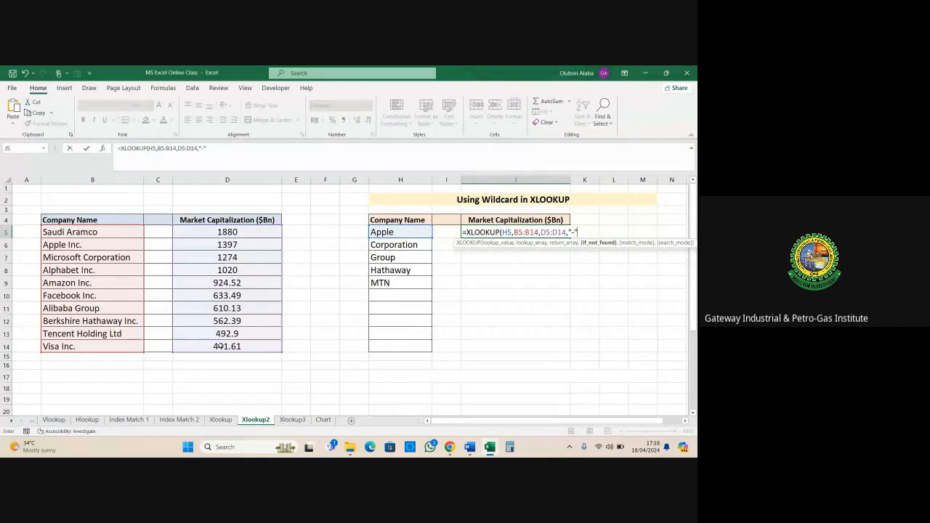
text(,)
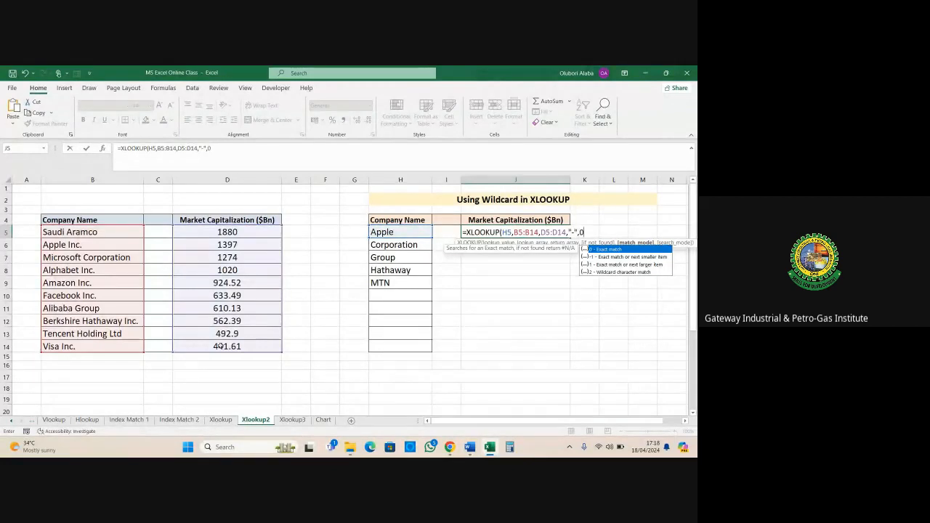
text(0)
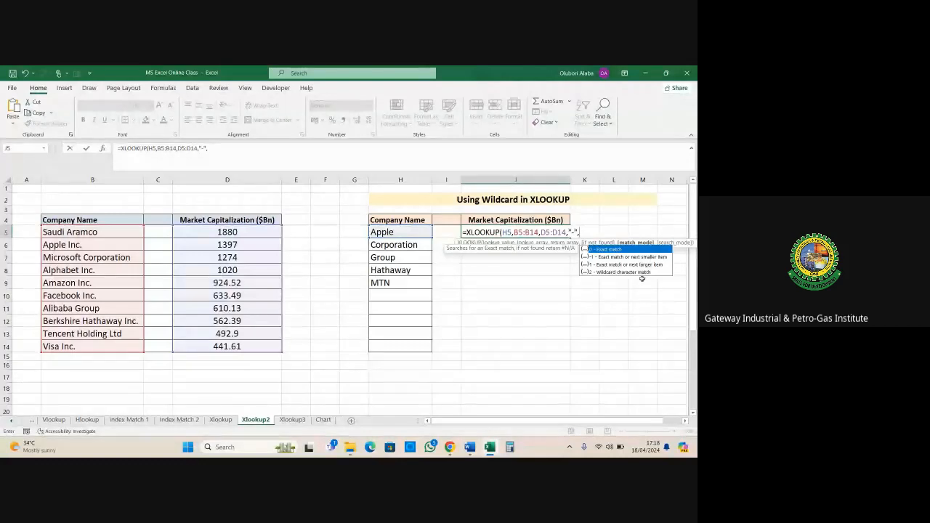
text(2)
key(Return)
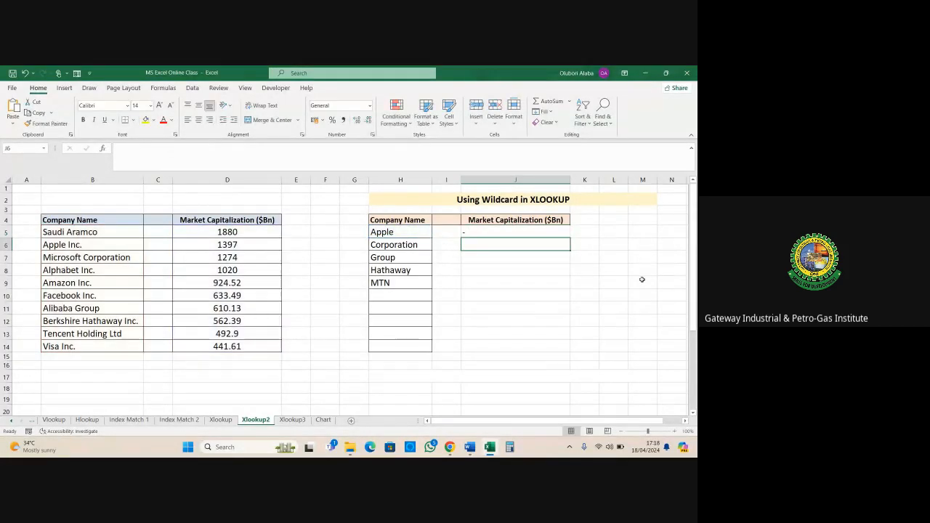
click(491, 232)
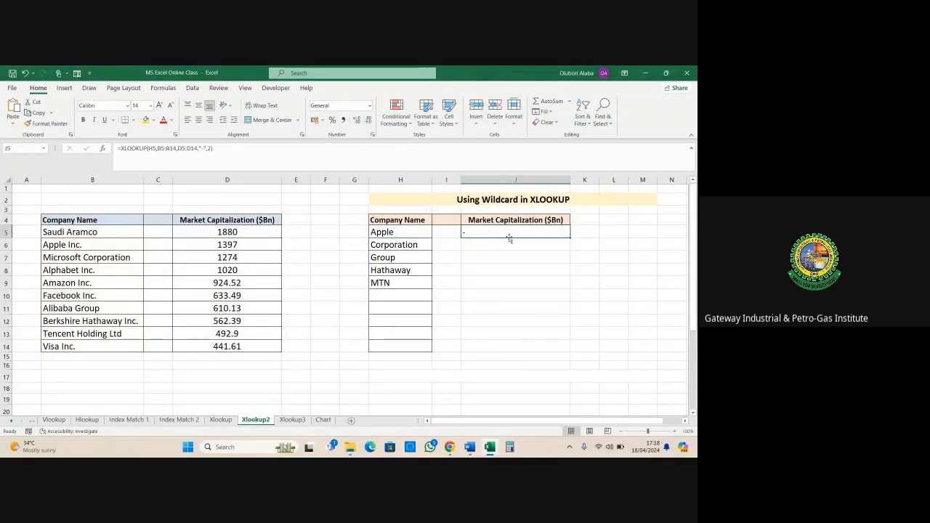
drag(570, 238, 582, 294)
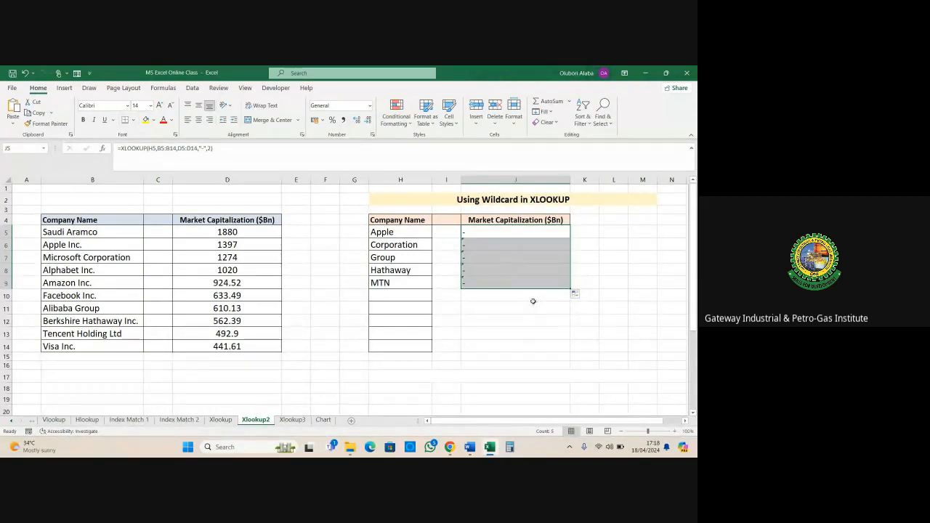
- Inspect the filled formula in J7 and check the partial names Apple and Corporation against the company names in B5:B14
click(490, 256)
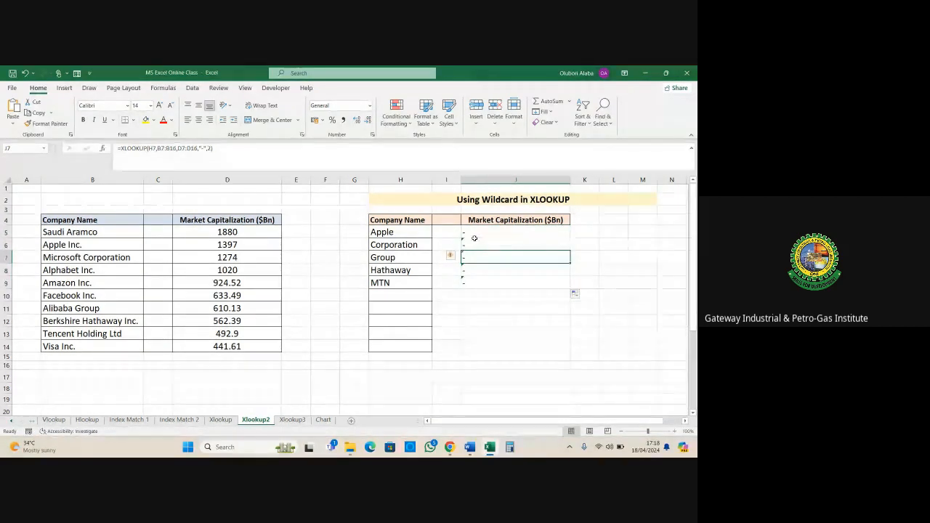
click(390, 234)
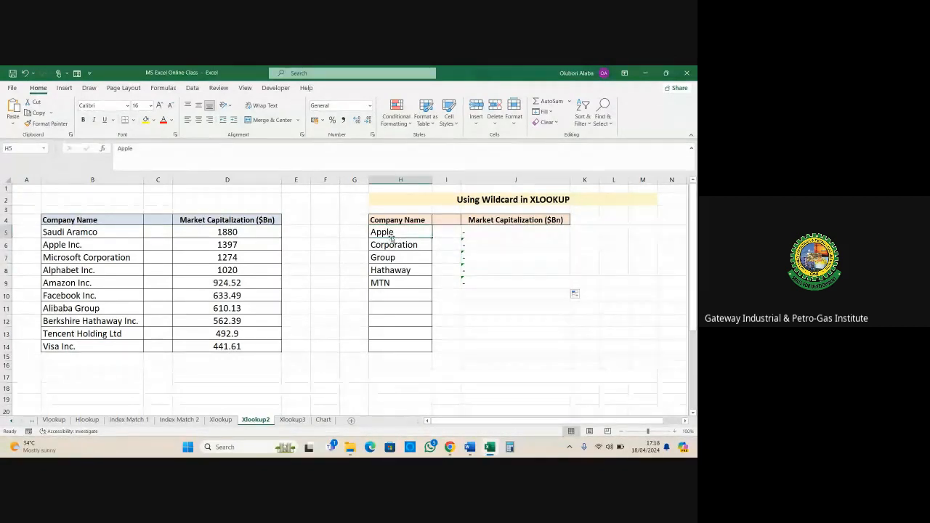
drag(87, 234, 84, 347)
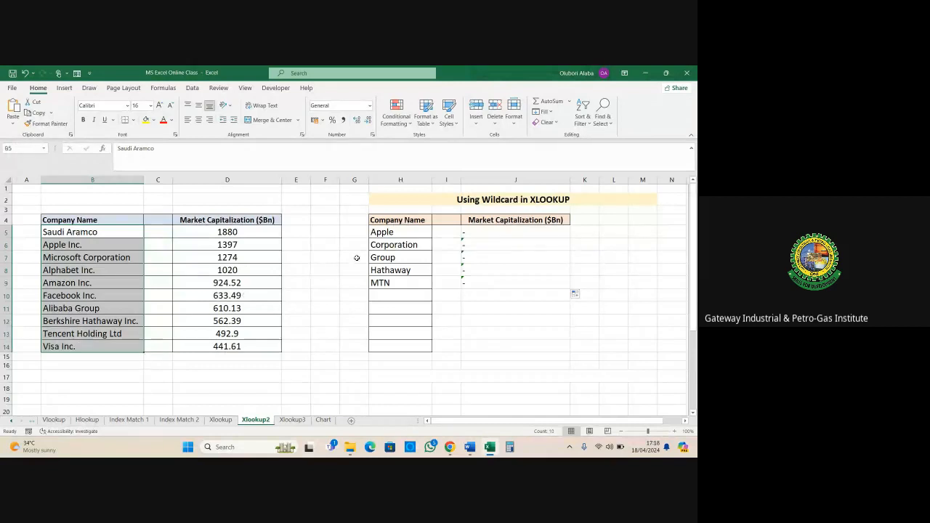
click(392, 245)
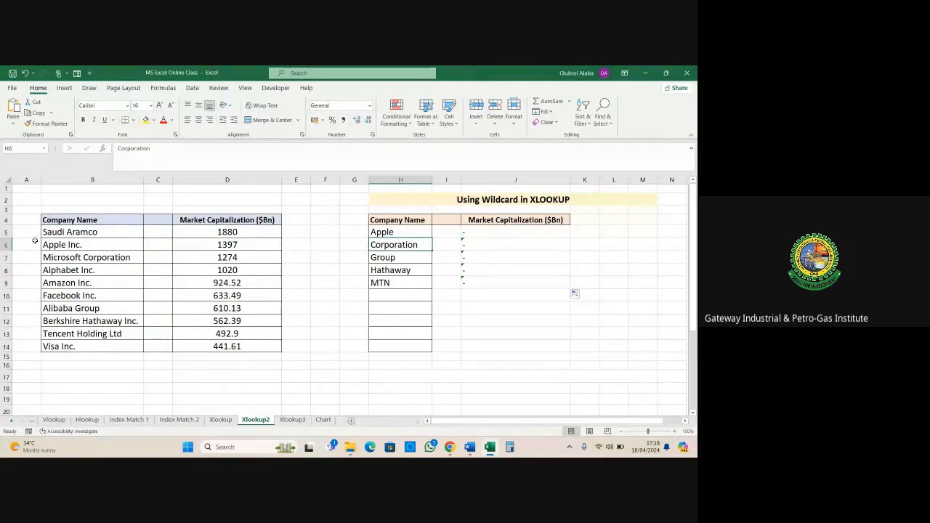
drag(64, 234, 73, 339)
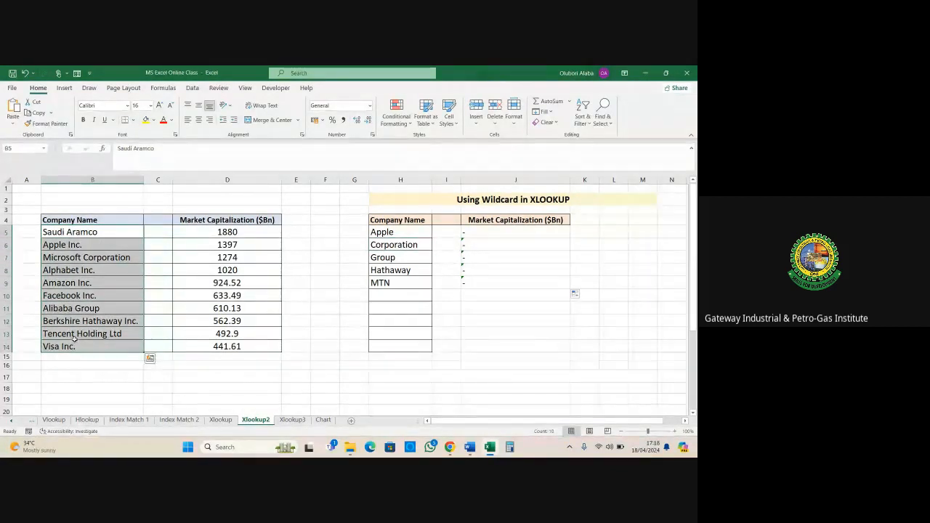
click(400, 294)
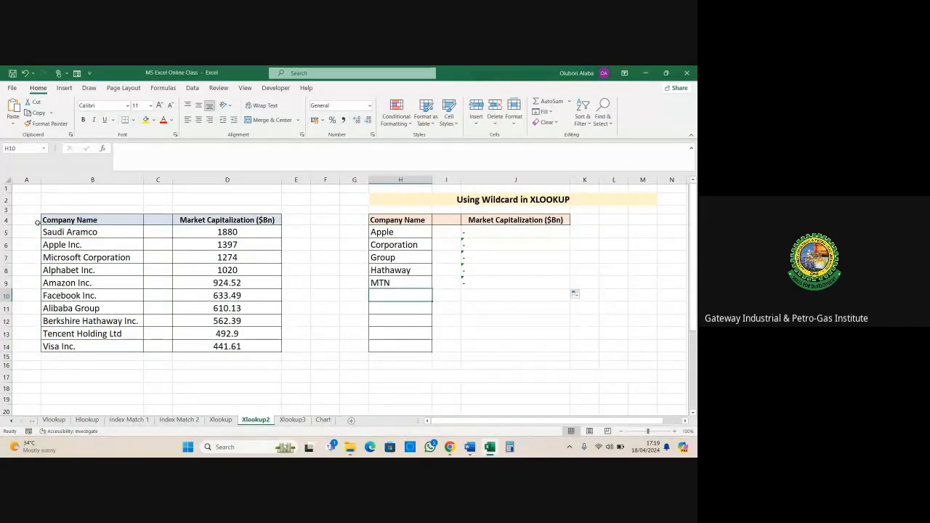
- Test the J5 lookup with the full name Saudi Aramco copied from B5 into H5, and undo the replacement
click(74, 232)
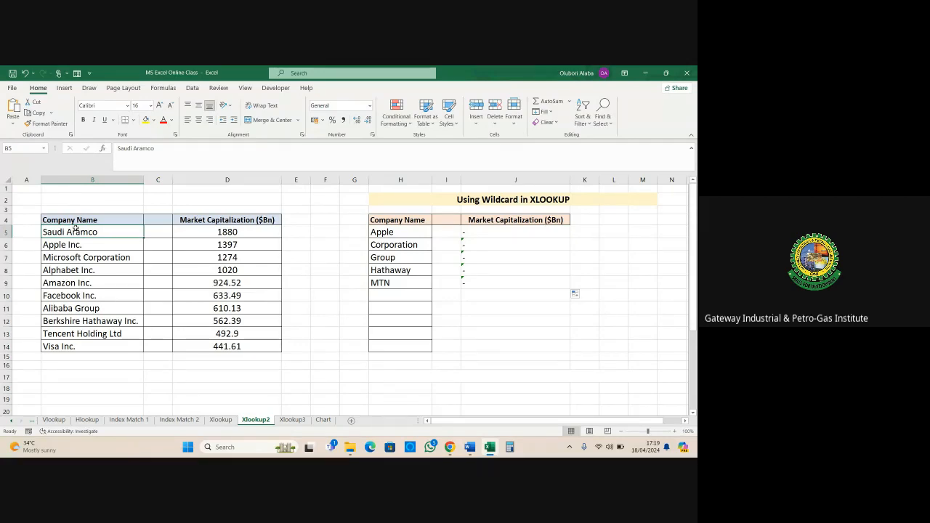
key(ctrl+c)
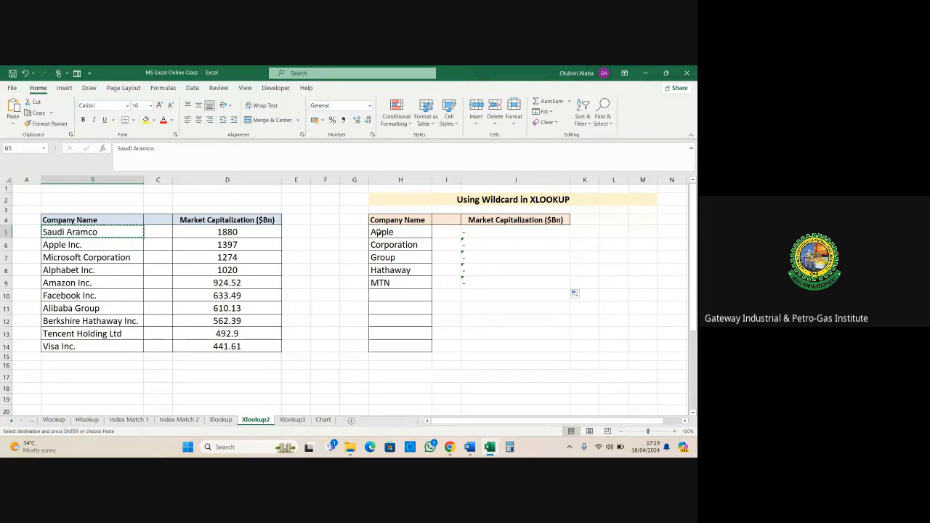
click(379, 232)
key(ctrl+v)
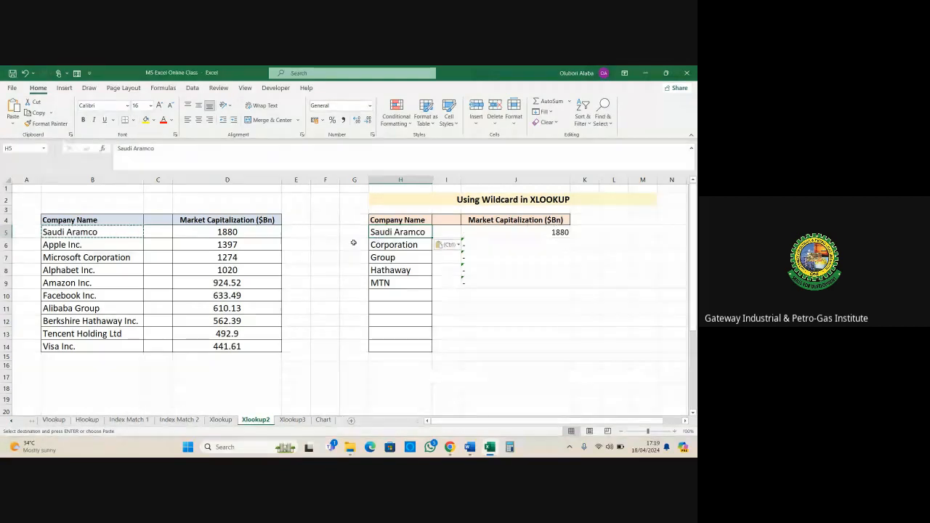
click(514, 234)
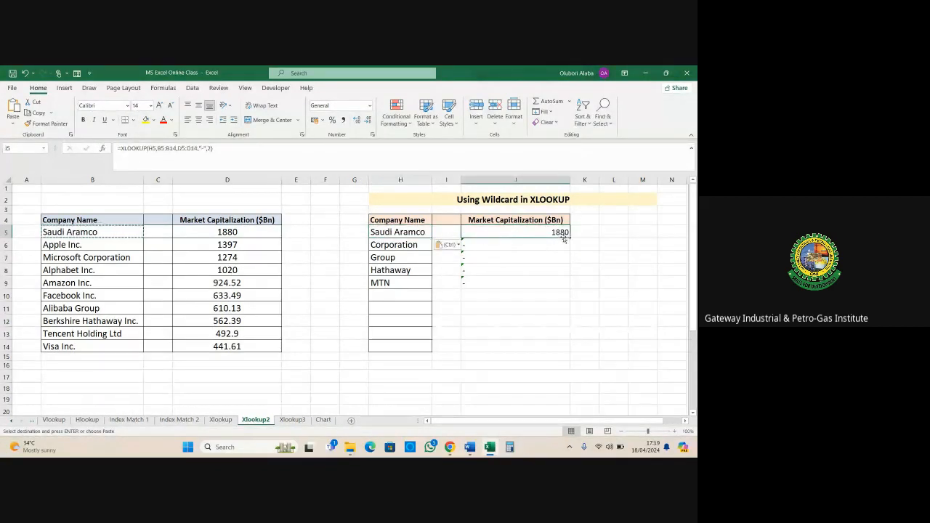
click(398, 232)
click(99, 231)
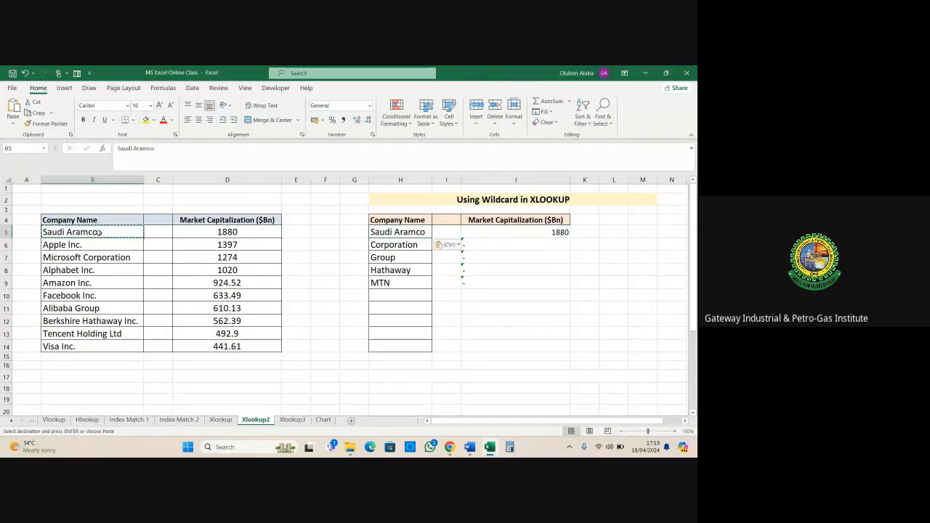
drag(96, 232, 109, 347)
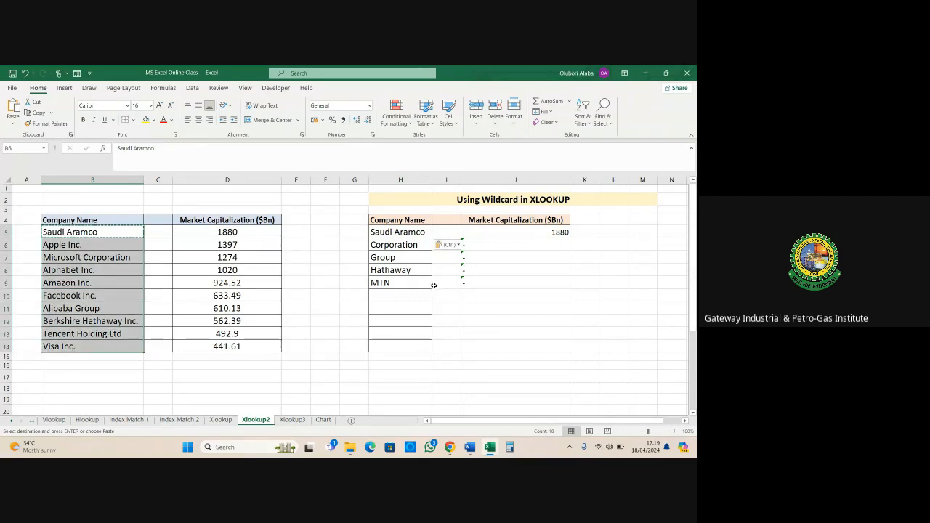
key(ctrl+z)
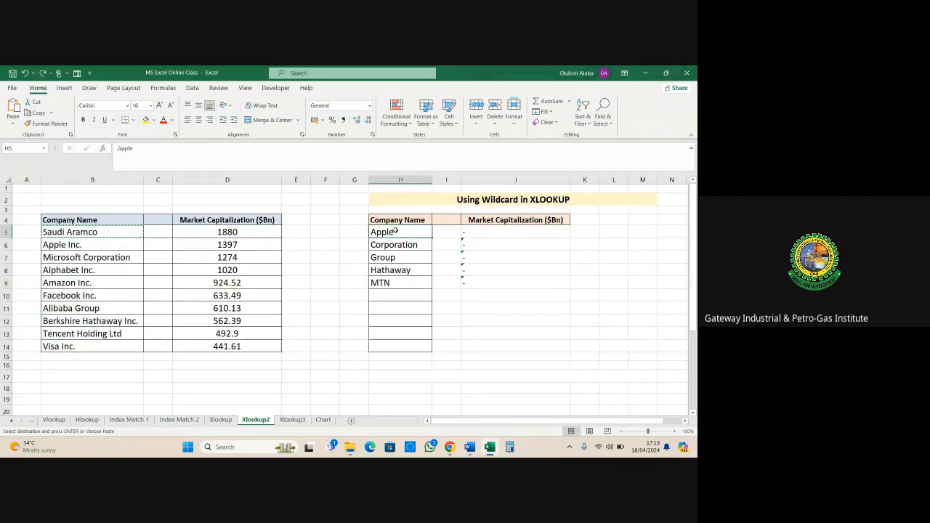
mouse_move(392, 233)
mouse_down()
mouse_move(390, 290)
mouse_move(390, 283)
mouse_up()
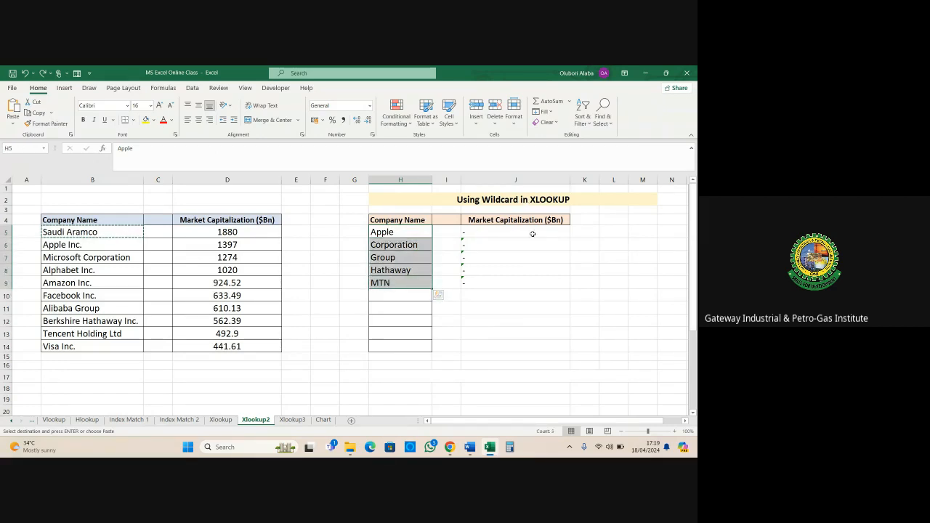
- Clear the lookup formulas from J5:J9
drag(103, 228, 109, 347)
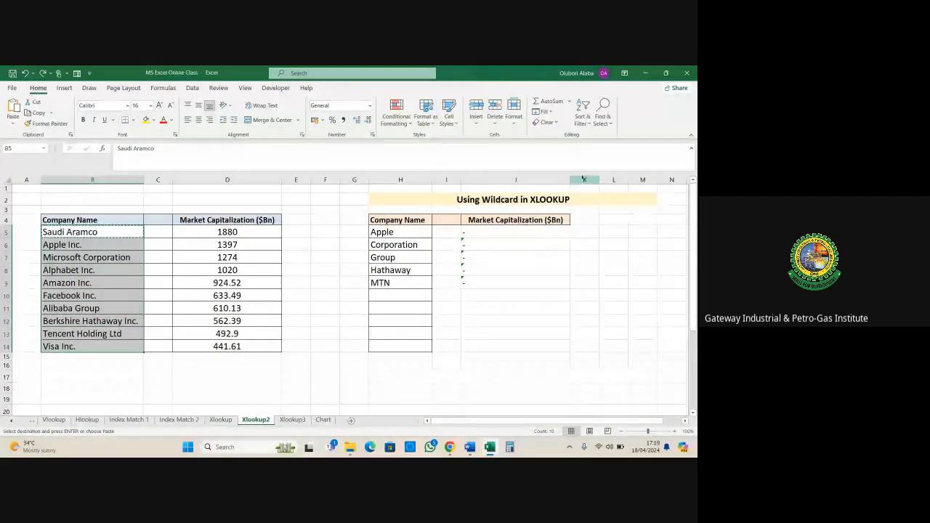
drag(467, 233, 473, 286)
key(Delete)
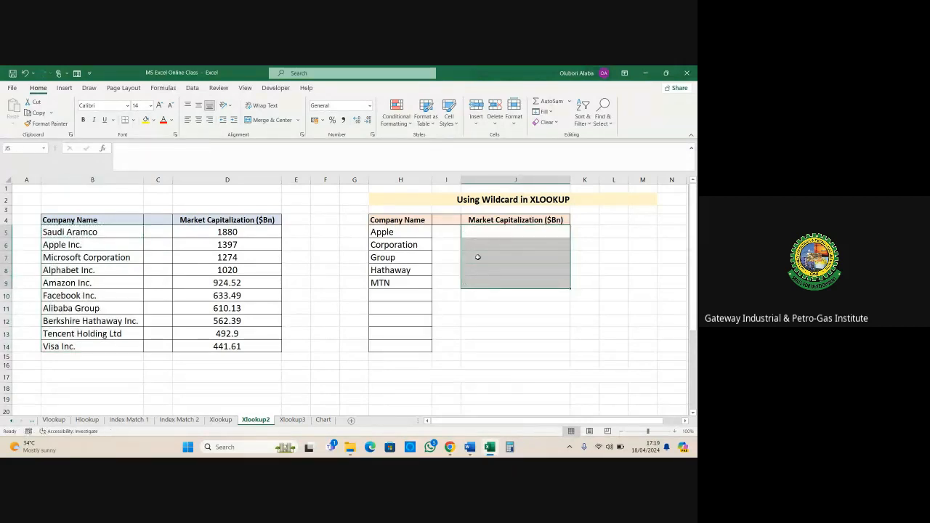
- Start an XLOOKUP formula in J5 with "*"&H5&"*" as the lookup value
click(469, 229)
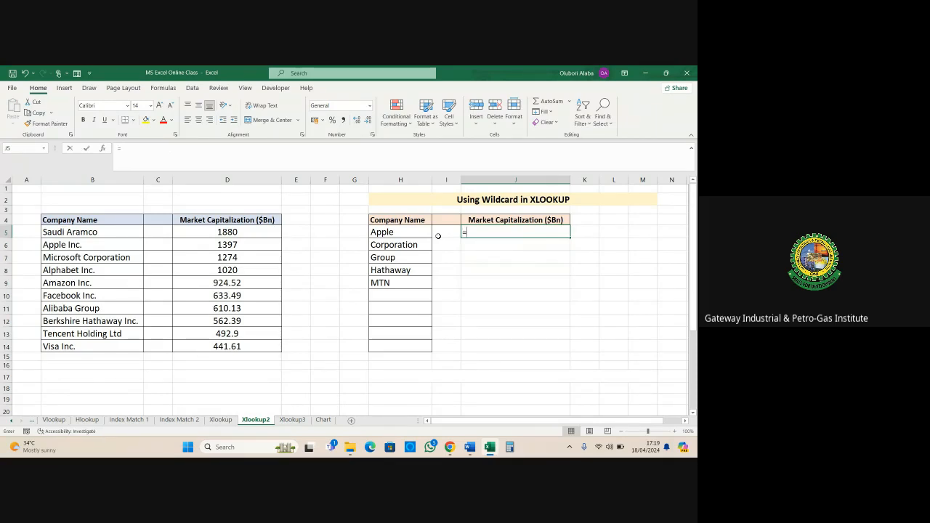
text(=xl)
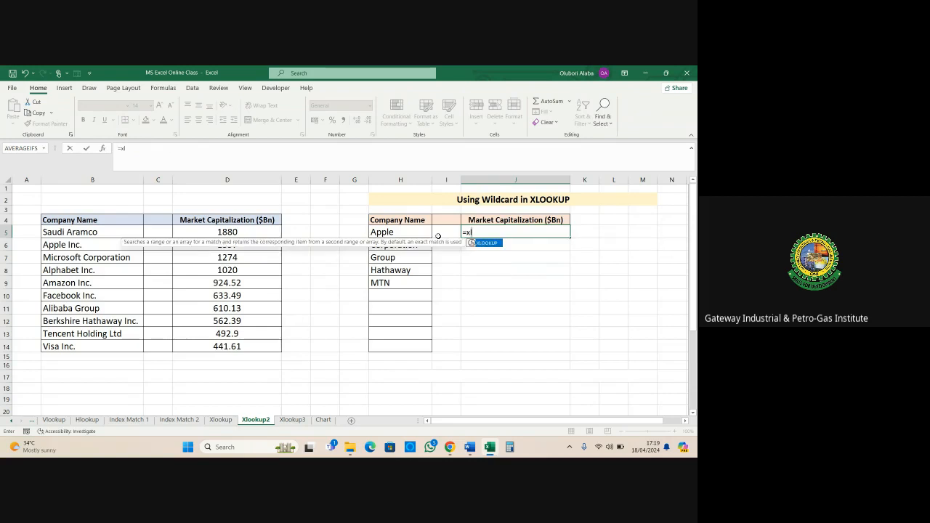
key(Tab)
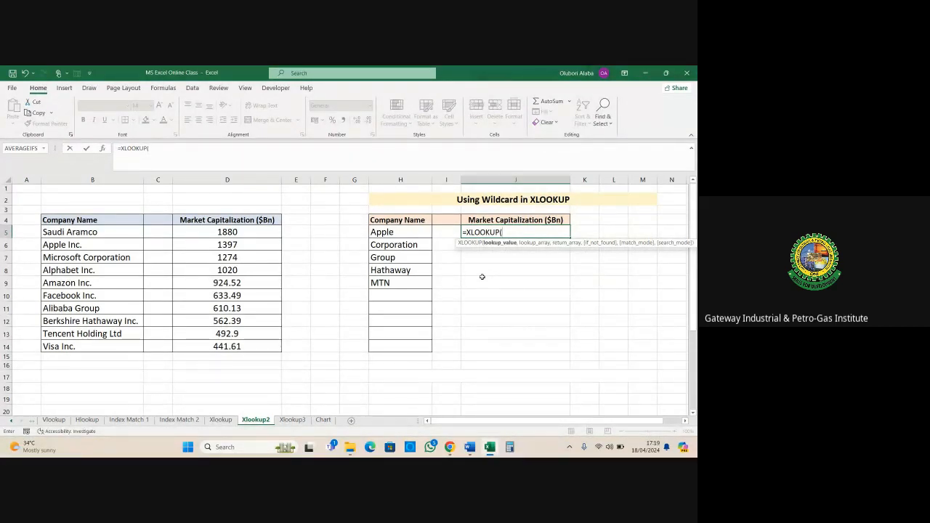
text("*)
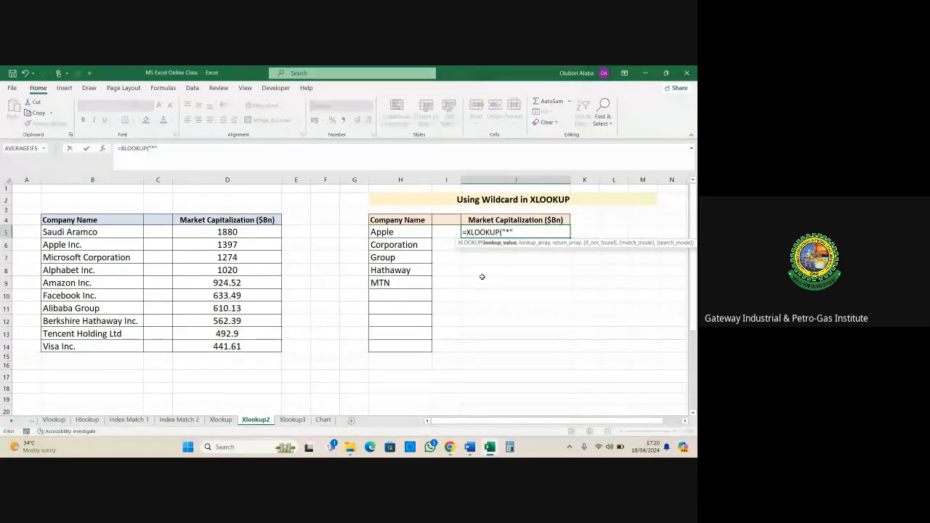
text(&)
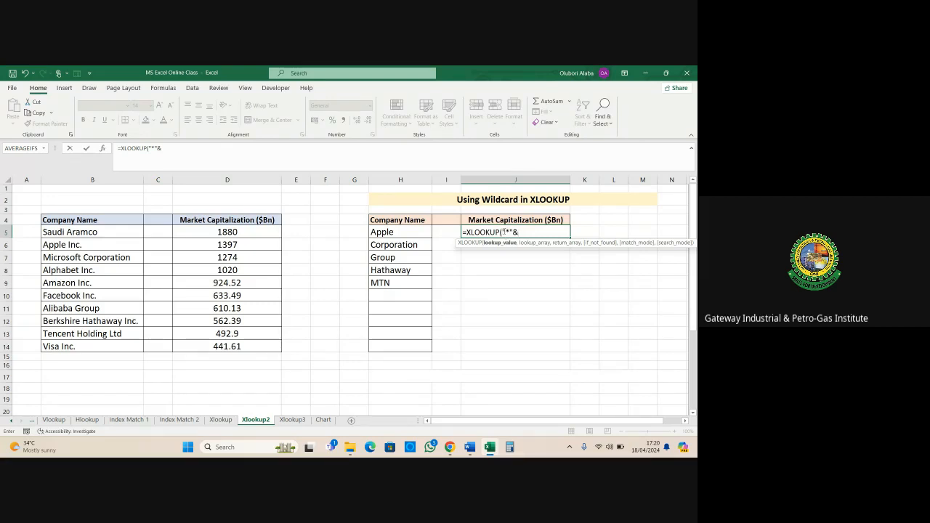
click(401, 232)
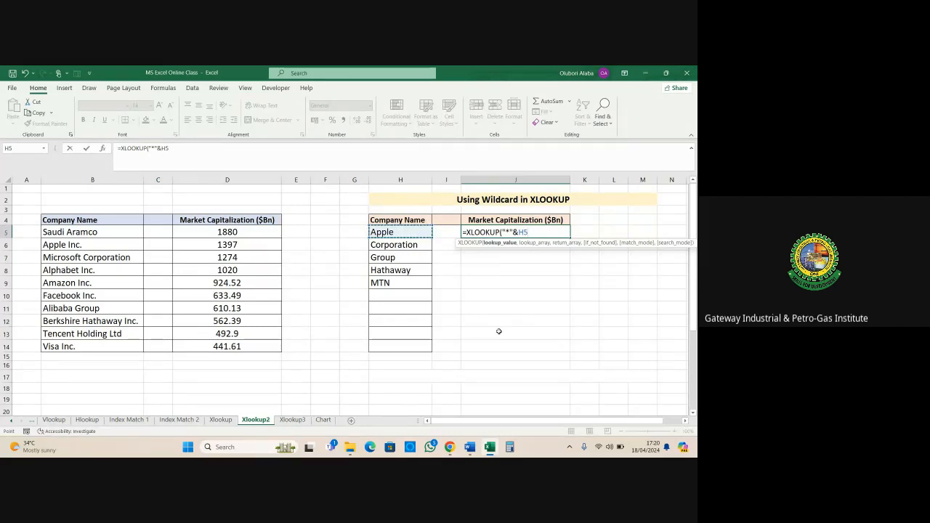
text(&")
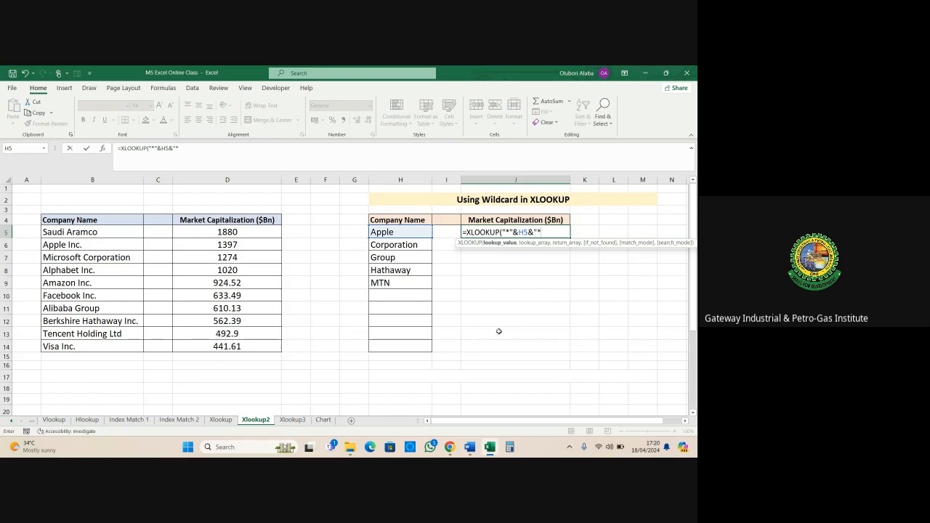
text(*",)
- Complete the J5 formula with lookup array B5:B13, return array D5:D14, "-" if not found and wildcard match mode 2
drag(86, 232, 71, 331)
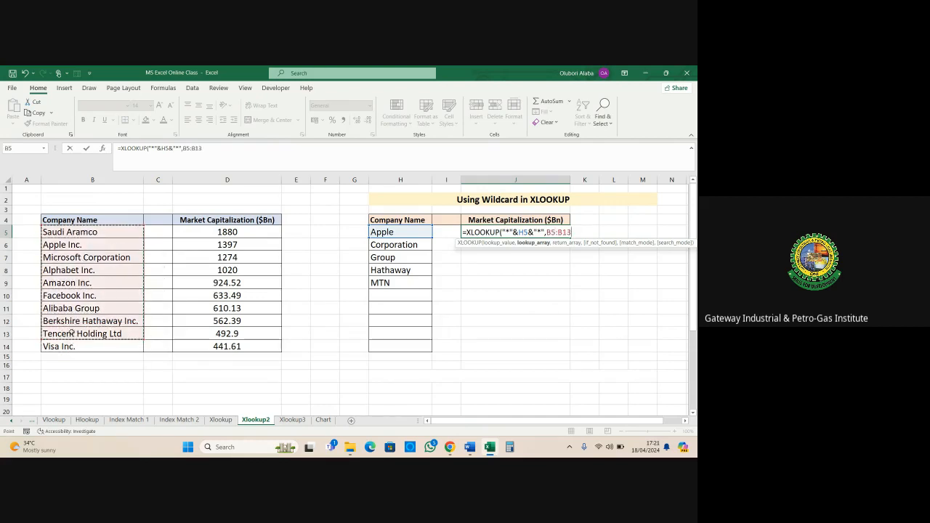
text(,)
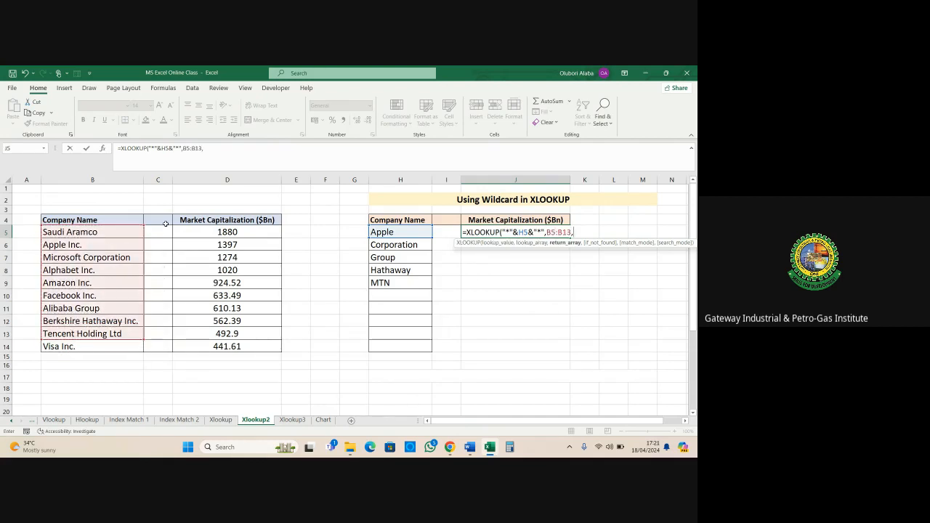
drag(203, 233, 214, 345)
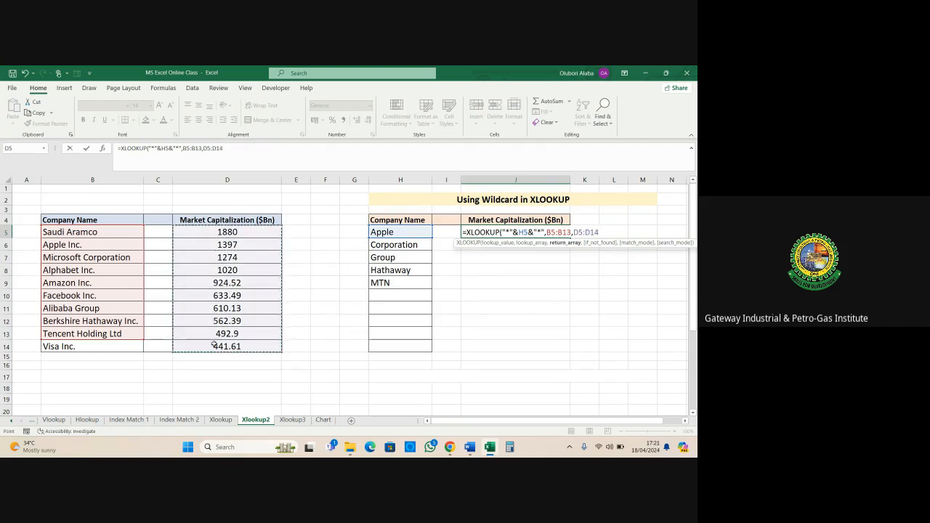
text(,"-)
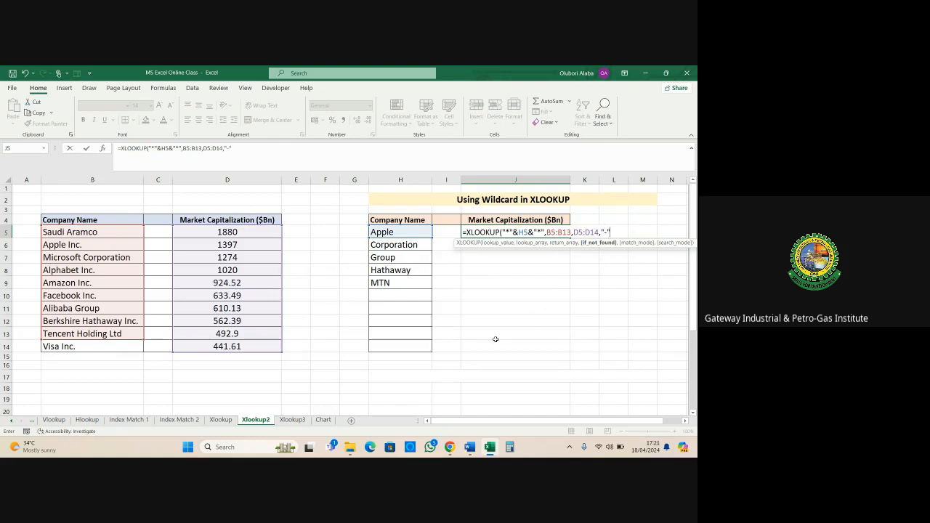
text(",)
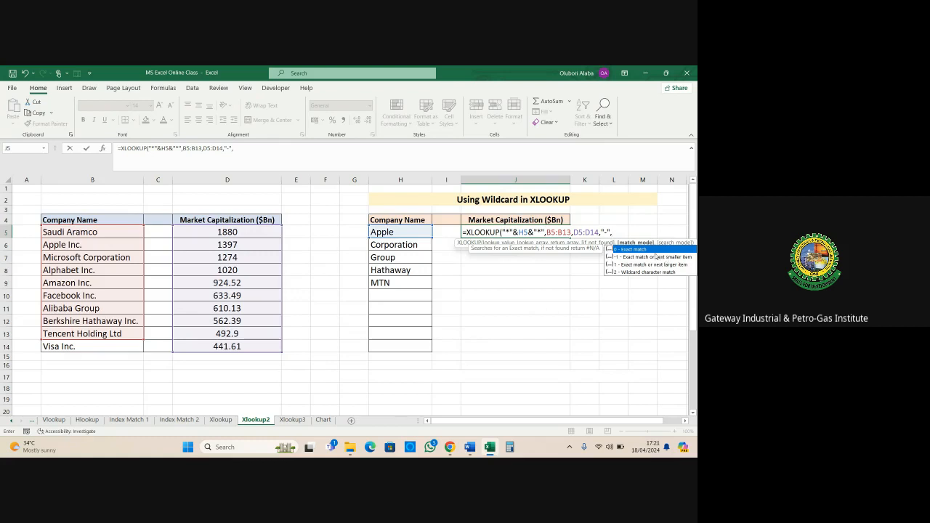
text(2)
key(Return)
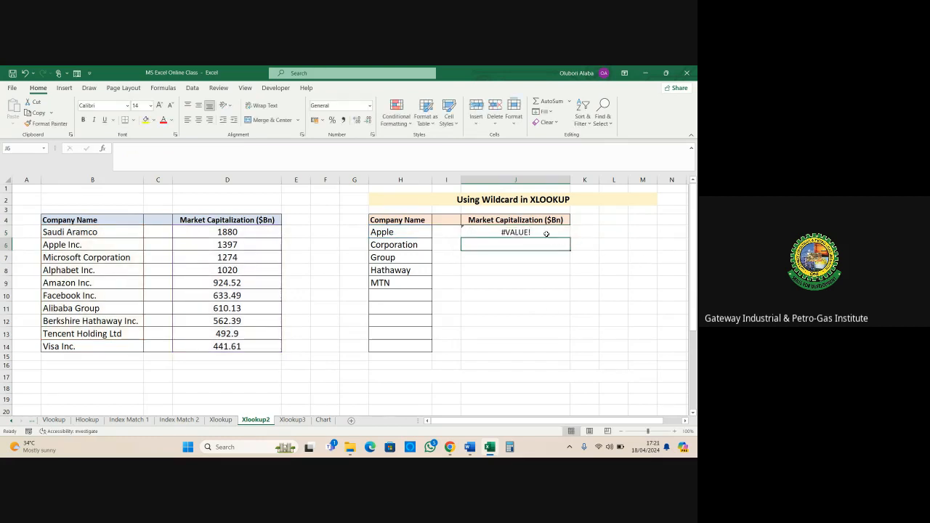
- Correct the lookup array in the J5 formula to B5:B14
click(541, 231)
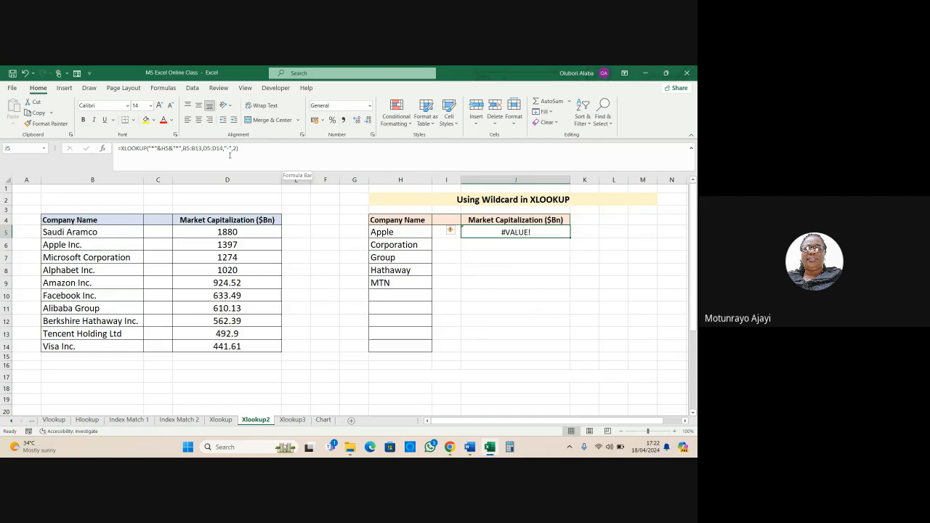
click(237, 148)
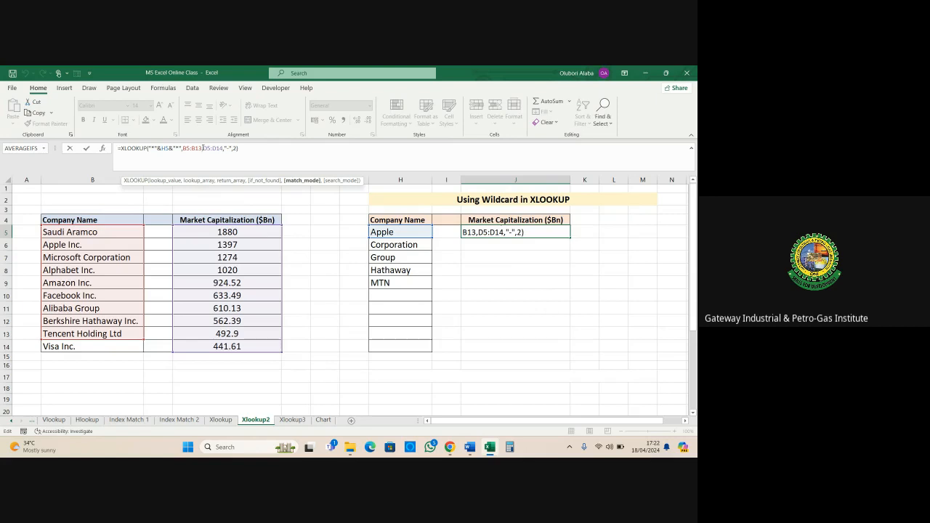
click(202, 149)
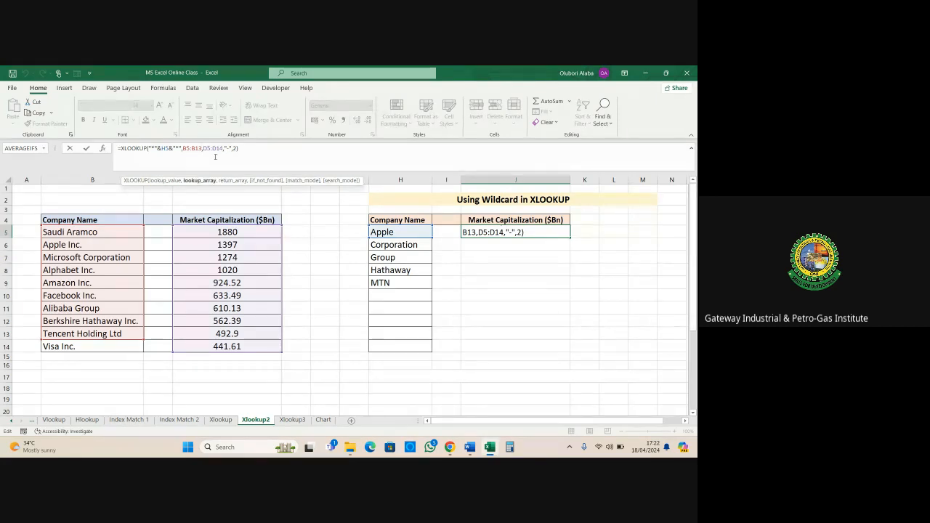
key(BackSpace)
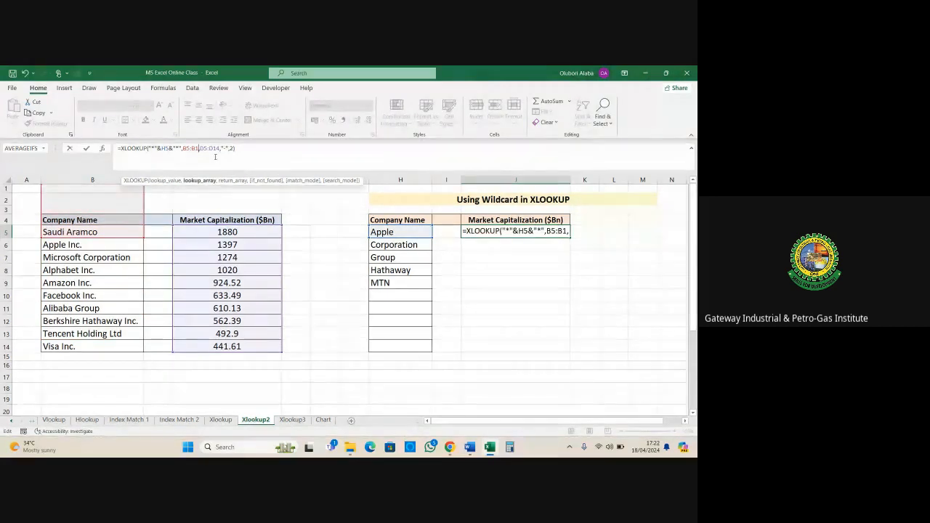
text(4)
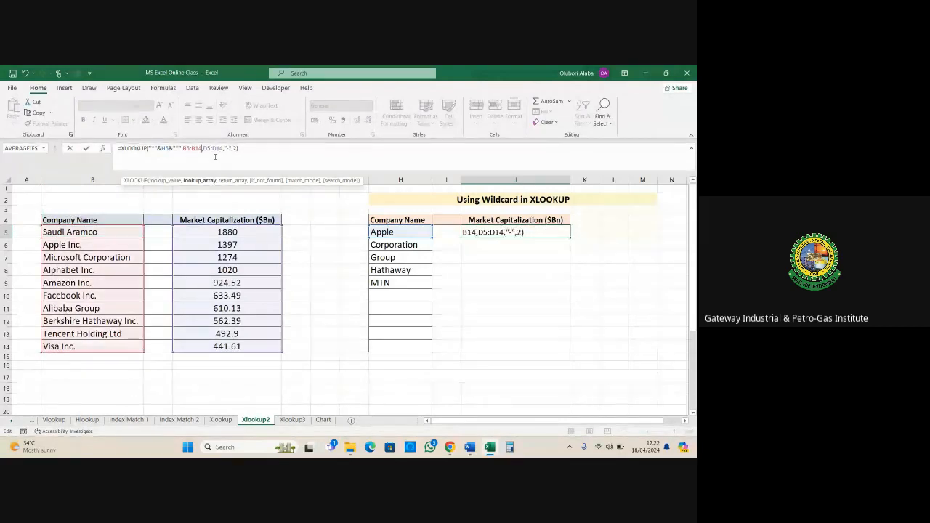
key(Return)
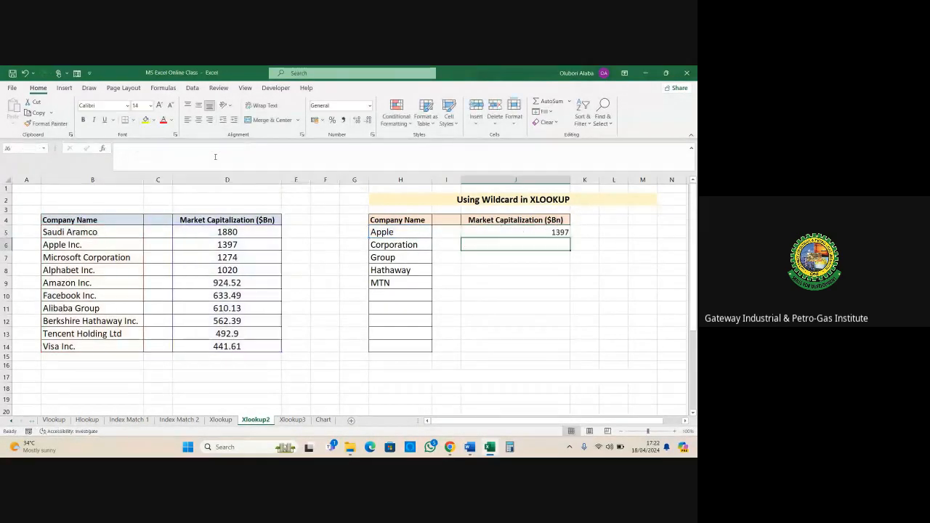
- Fill the J5 wildcard formula down to J9 and check it against the partial names in H5:H9
click(502, 232)
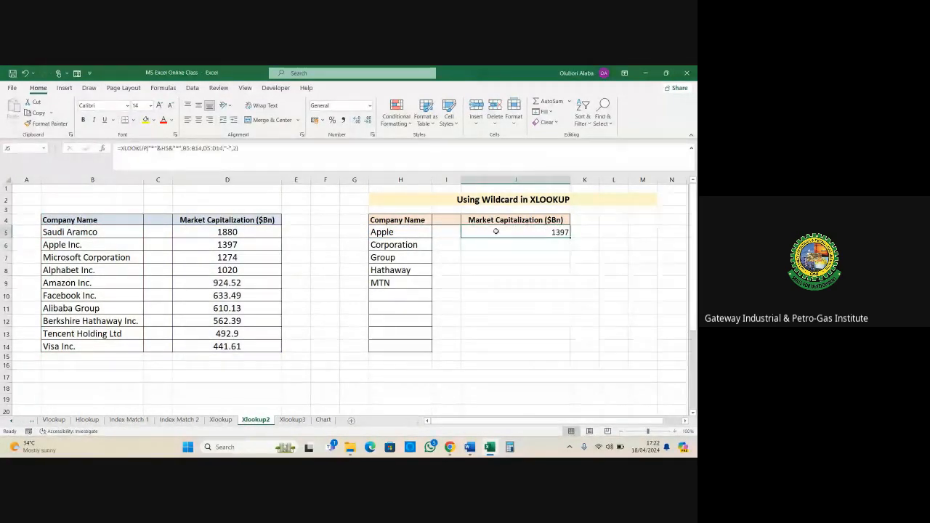
drag(570, 238, 571, 289)
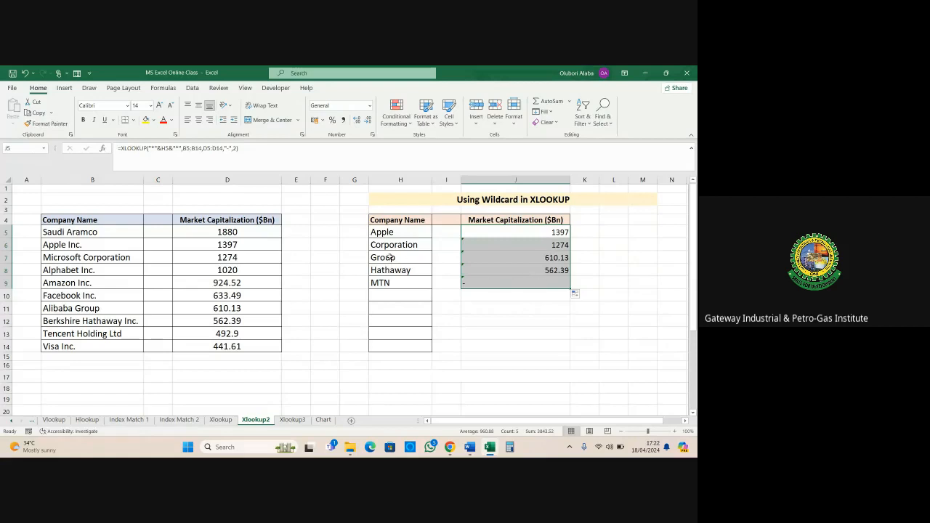
drag(388, 232, 396, 283)
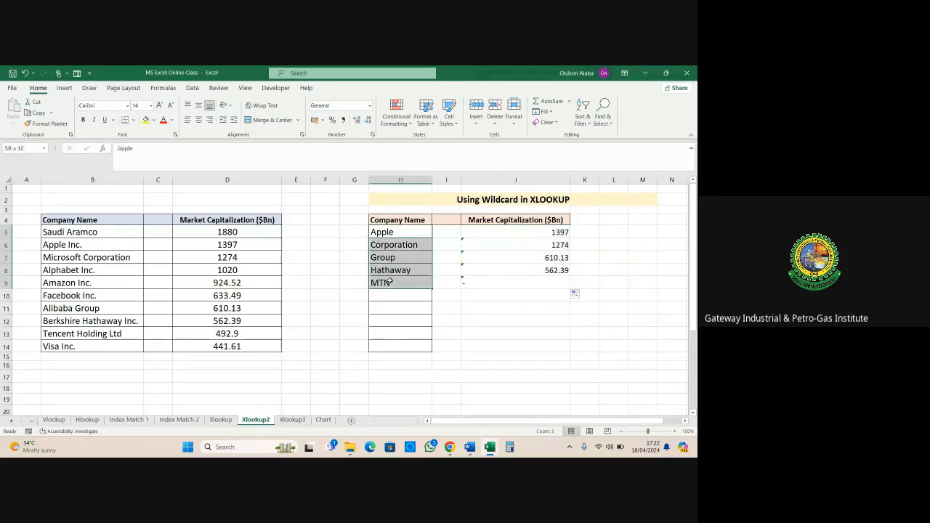
- Examine the company names and the wildcard XLOOKUP results, including the MTN row and its formula in J9
click(67, 230)
drag(67, 244, 73, 347)
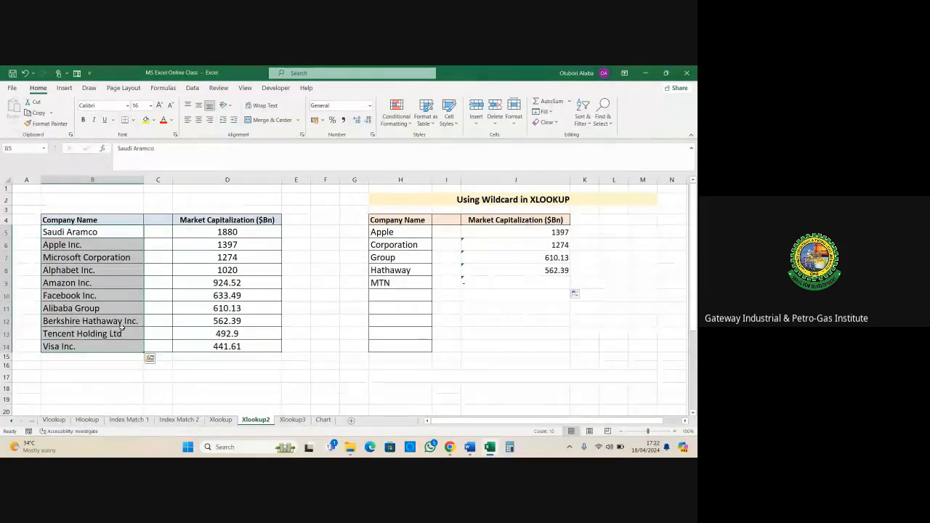
drag(521, 232, 524, 270)
click(396, 284)
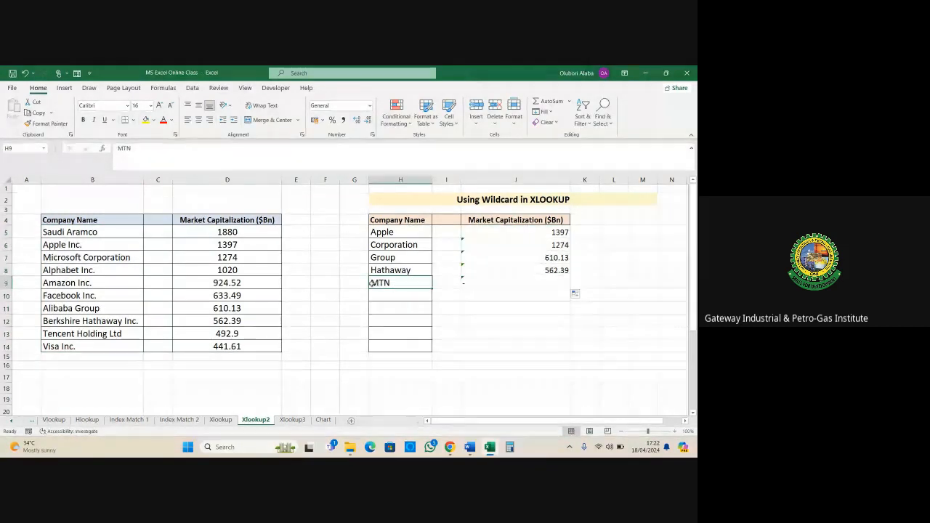
drag(403, 283, 502, 286)
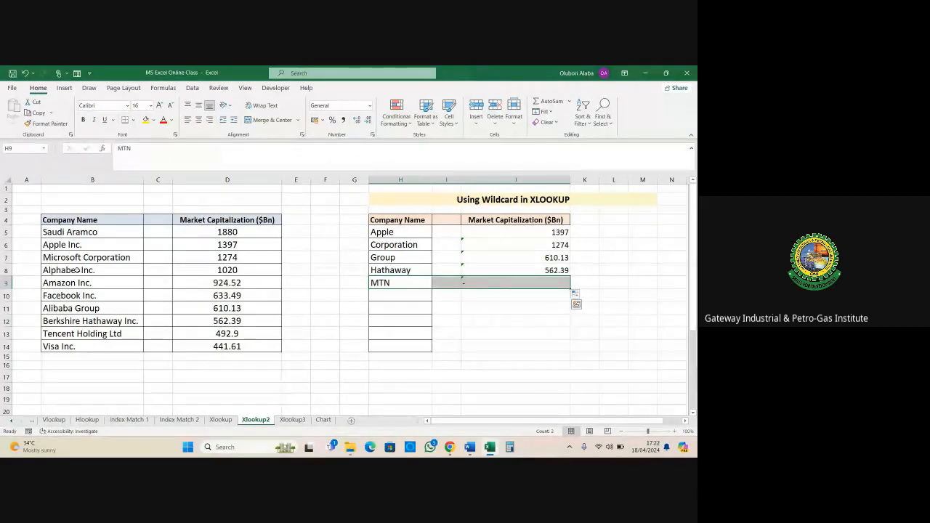
click(73, 233)
drag(73, 245, 74, 348)
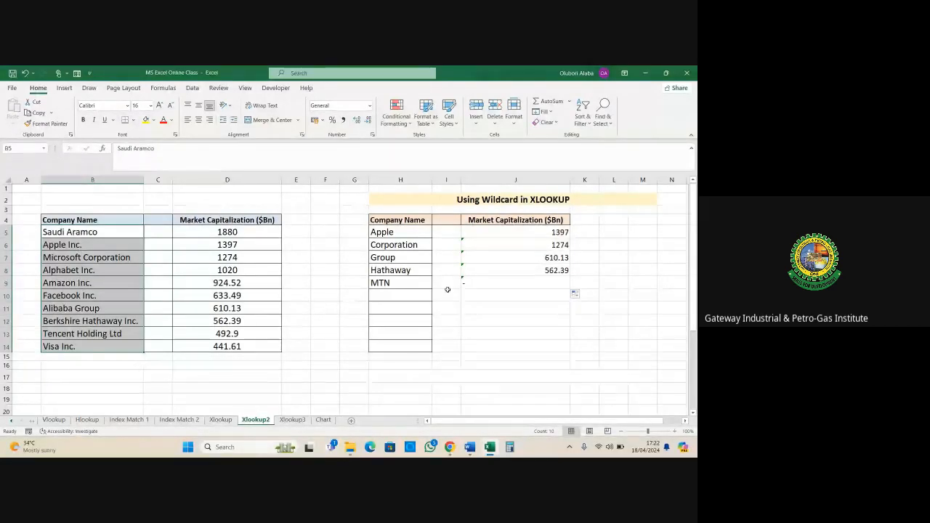
click(490, 281)
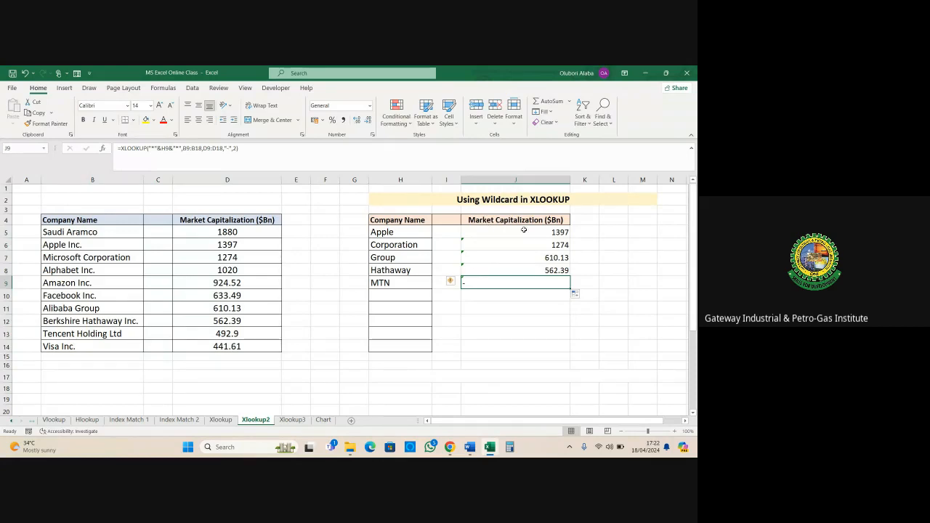
- Switch to the Xlookup3 sheet and review the Jan to Mar sales data and the Name and Total Sales cells
click(292, 421)
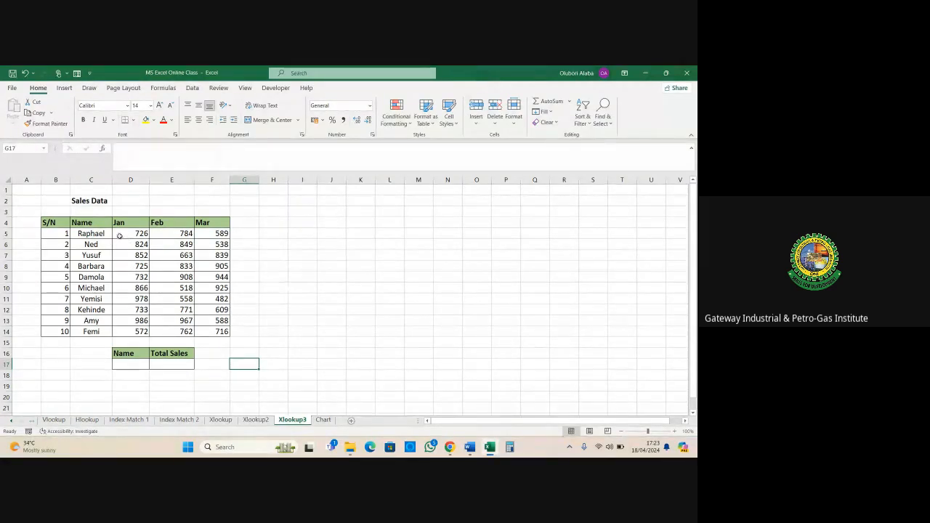
drag(118, 221, 212, 331)
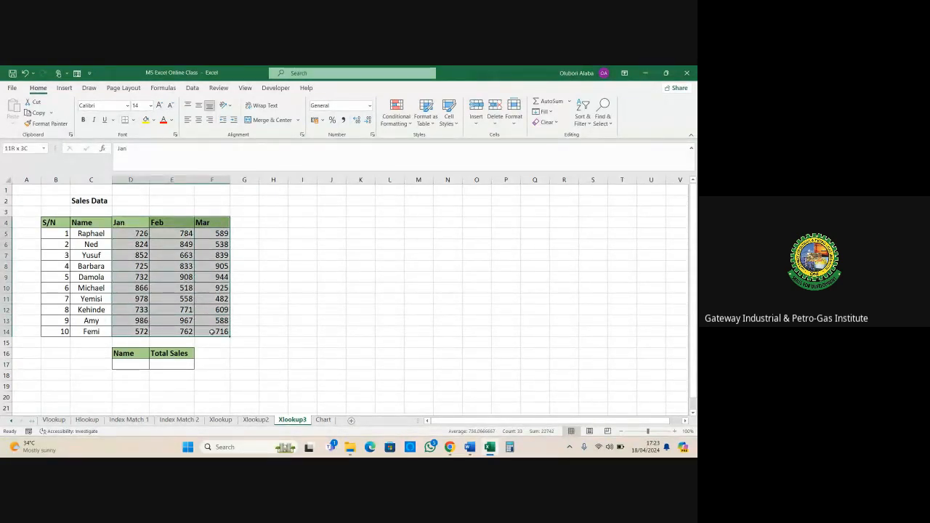
click(212, 234)
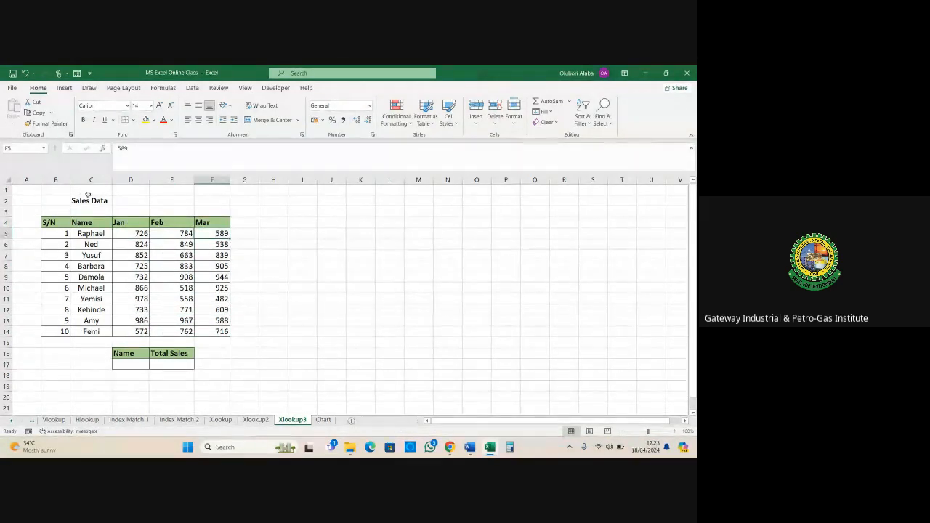
click(173, 365)
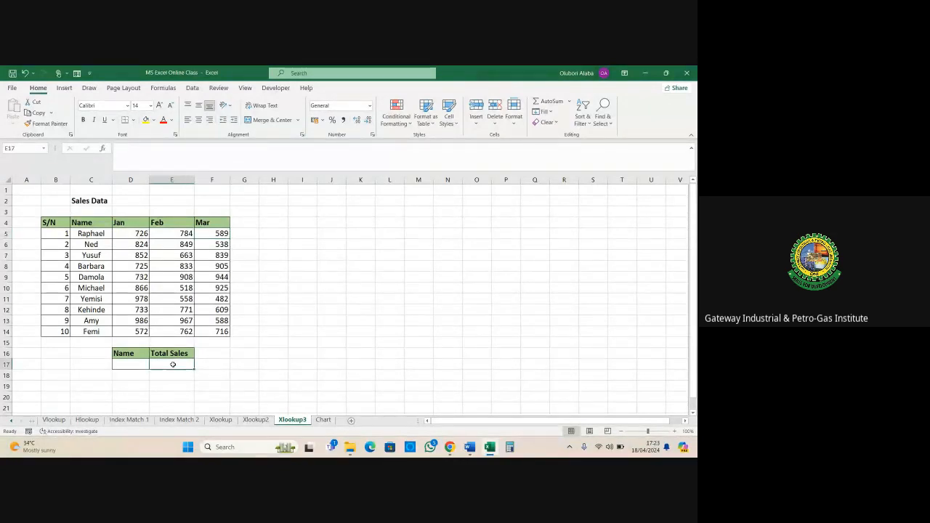
click(130, 364)
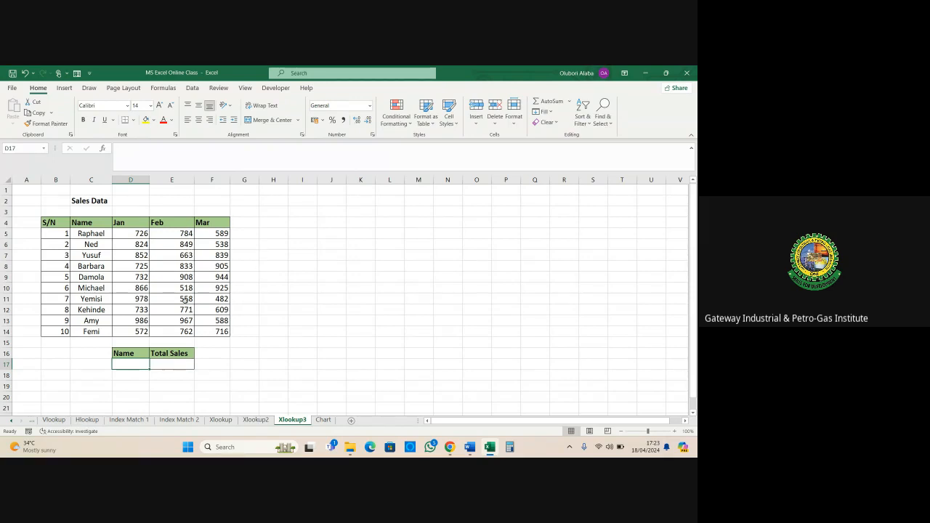
- Start an XLOOKUP formula in E17 with D17 as the lookup value and C5:C14 as the lookup array
click(166, 361)
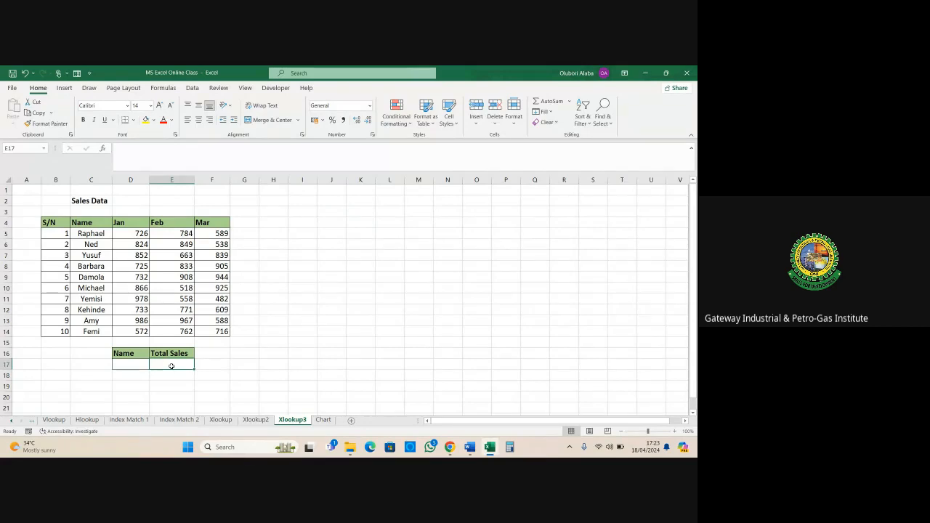
text(=)
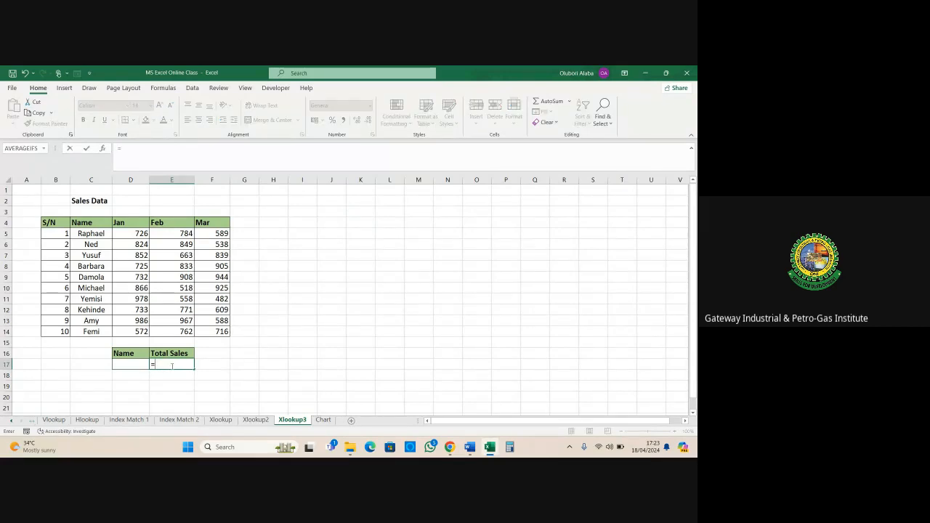
text(xl)
key(Tab)
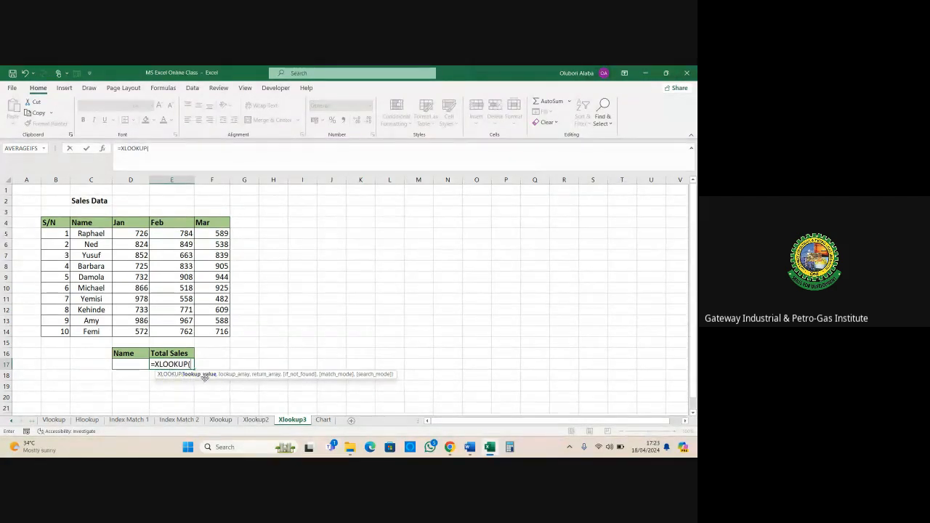
click(131, 365)
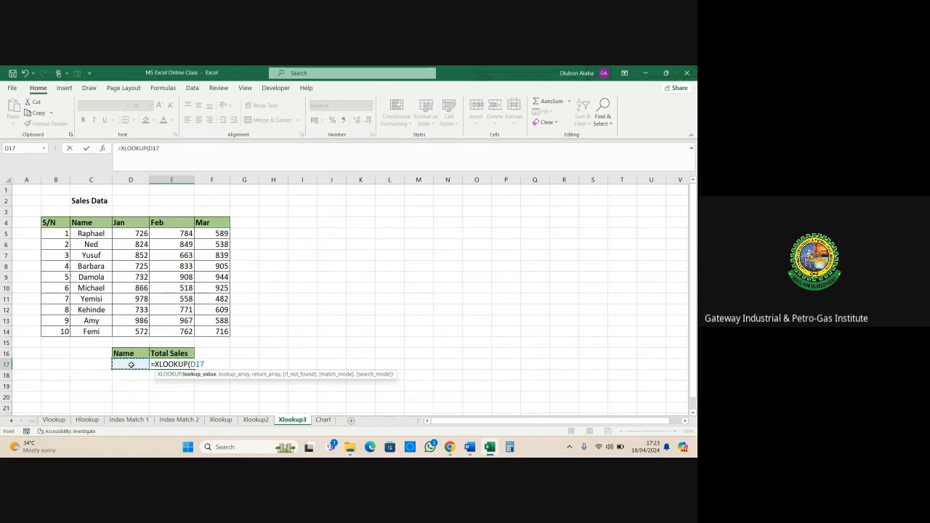
text(,)
drag(92, 234, 88, 329)
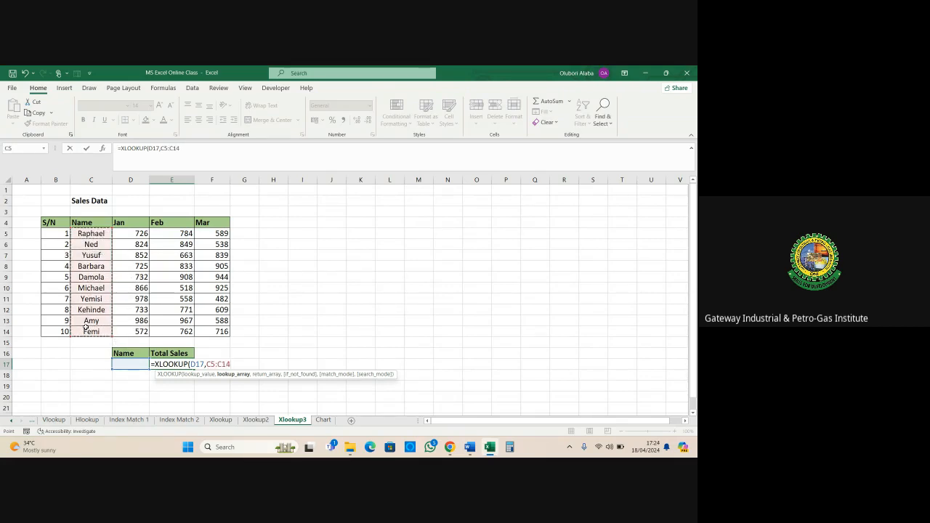
text(,)
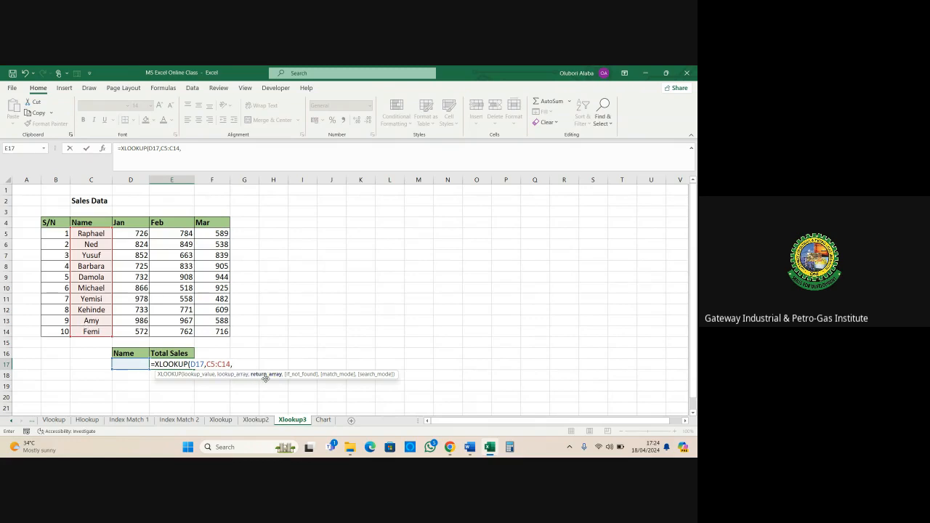
- Complete the XLOOKUP formula with D5:D14+E5:E14+F5:F14 as the return array and commit it
click(134, 233)
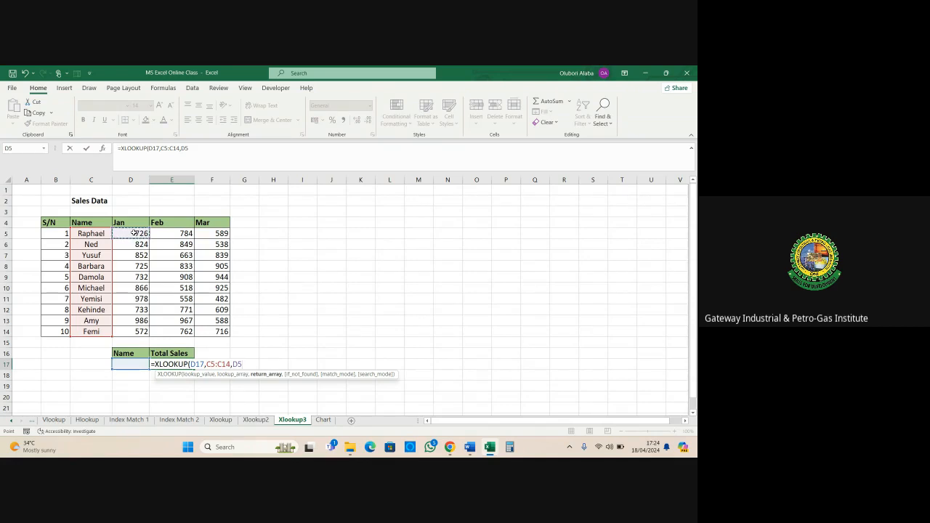
drag(134, 234, 127, 331)
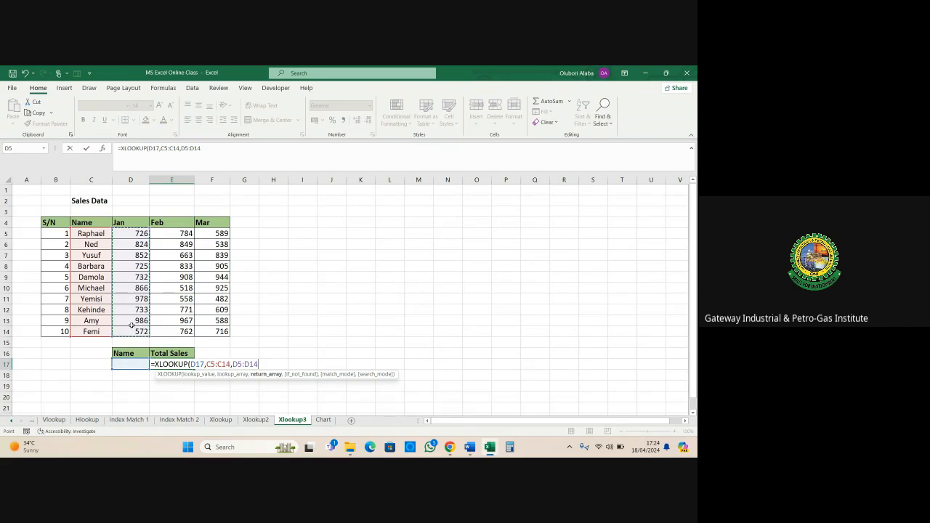
text(+)
drag(171, 232, 170, 330)
text(+)
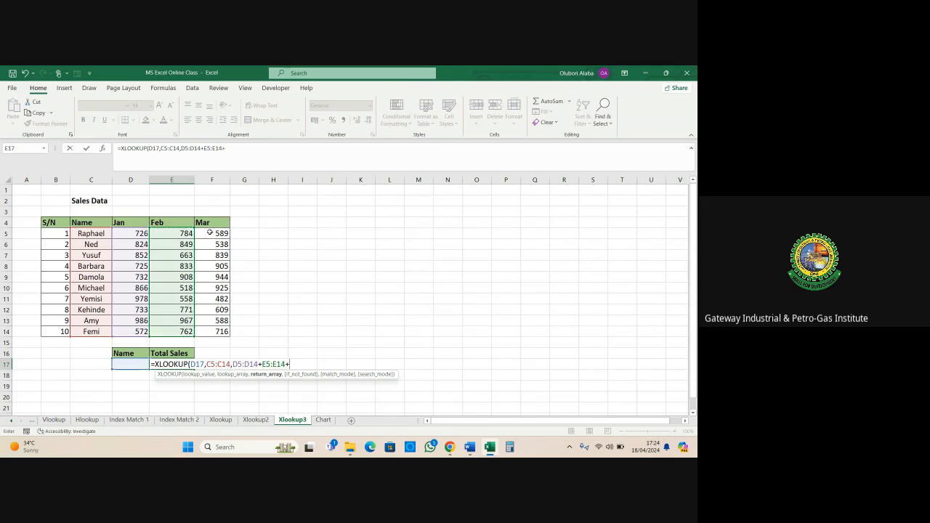
drag(209, 231, 215, 327)
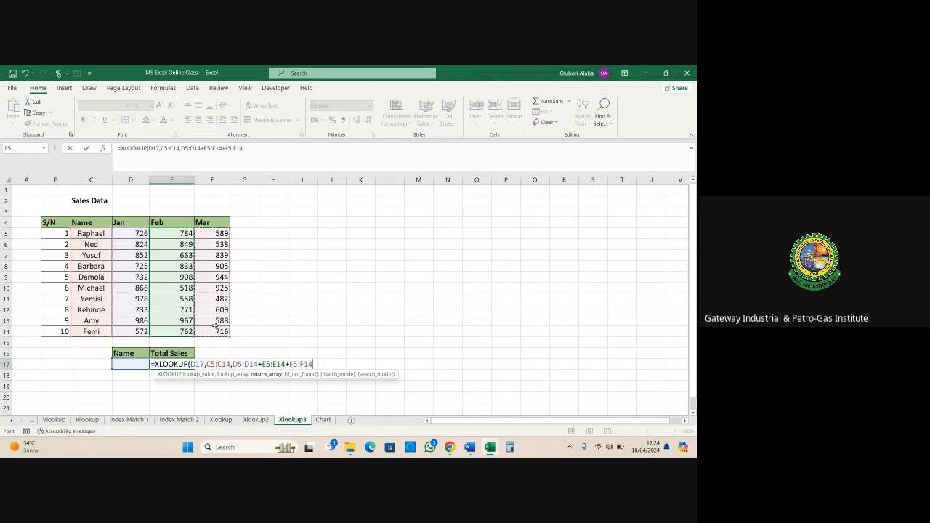
text(+)
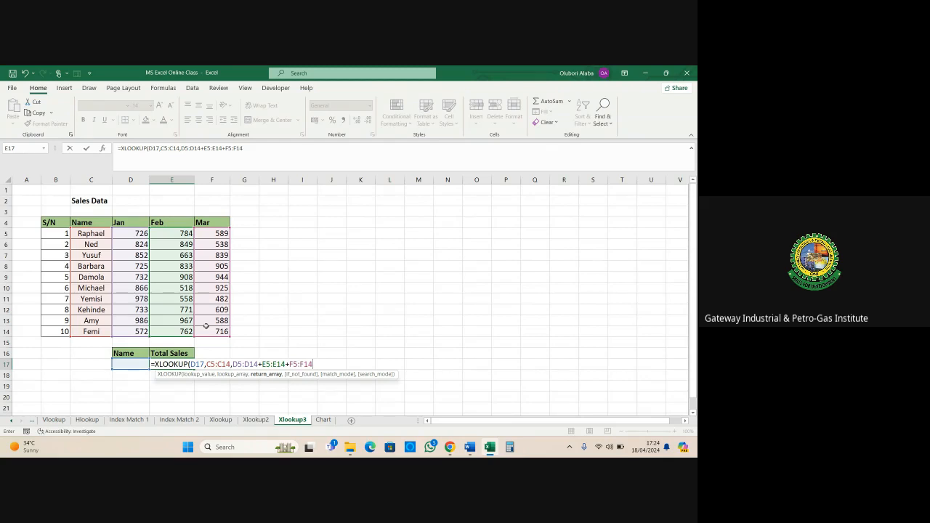
text(,)
key(BackSpace)
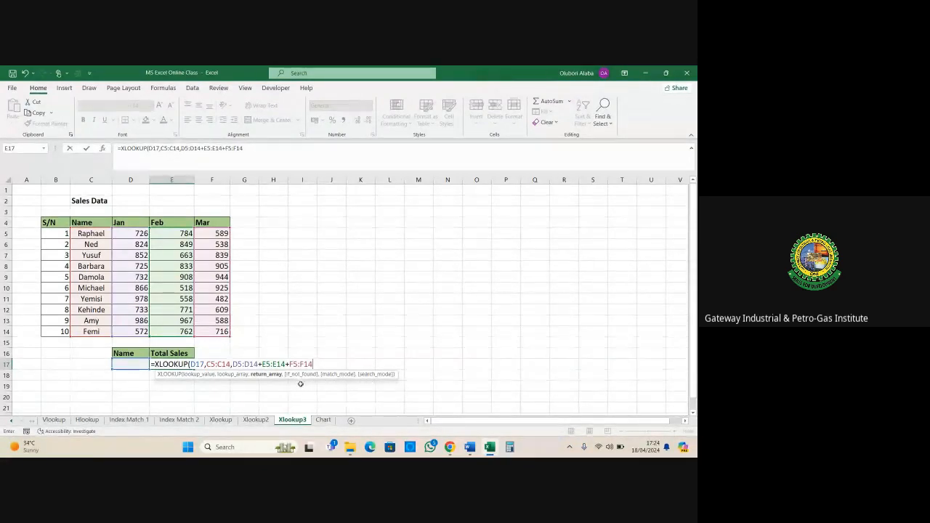
key(Return)
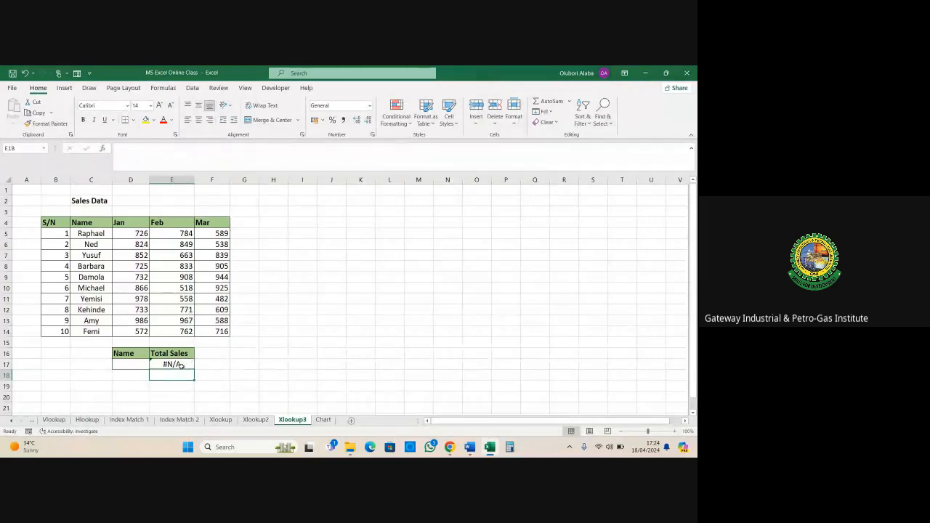
- Enter the salesperson's name from row 14 in the Name cell D17 to test the total sales lookup
click(166, 369)
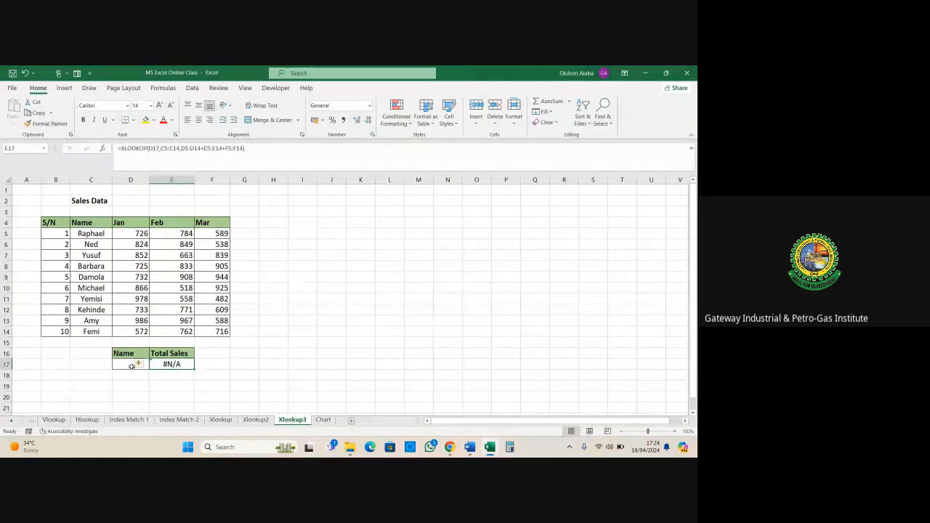
click(132, 365)
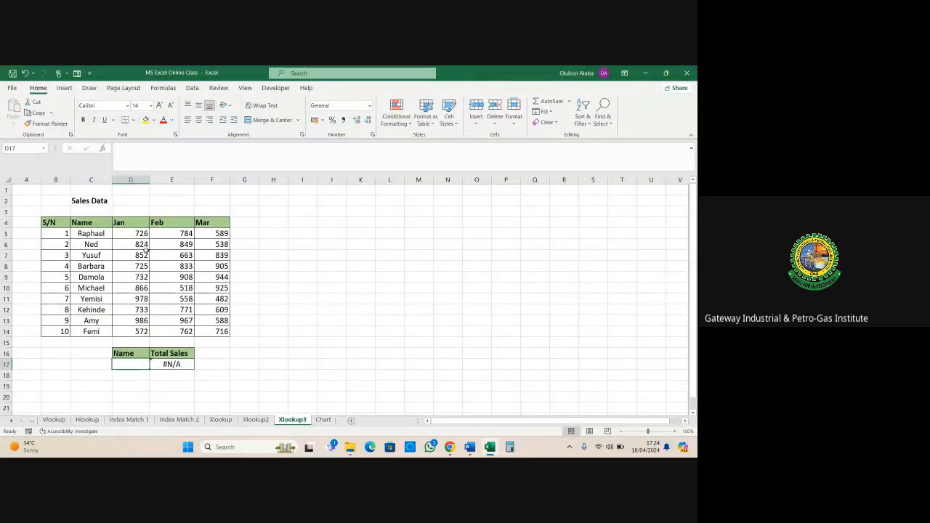
drag(142, 234, 223, 236)
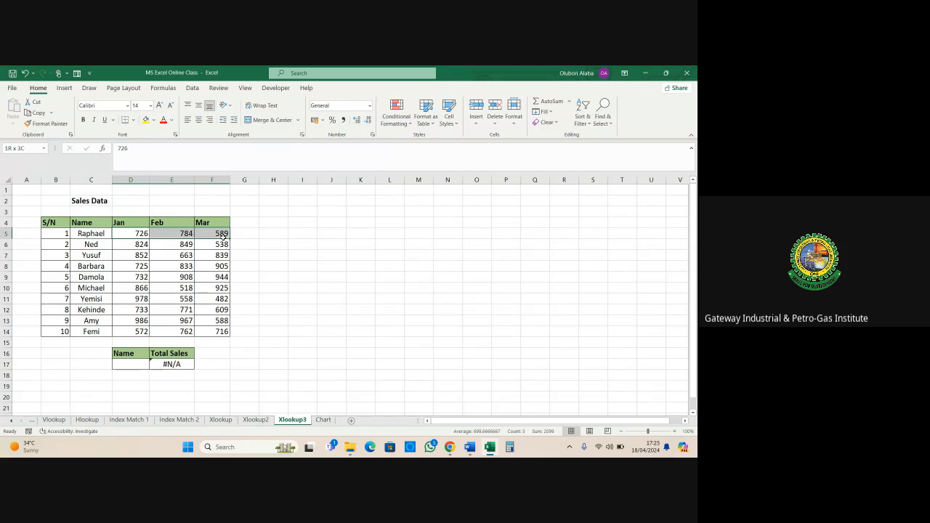
click(130, 366)
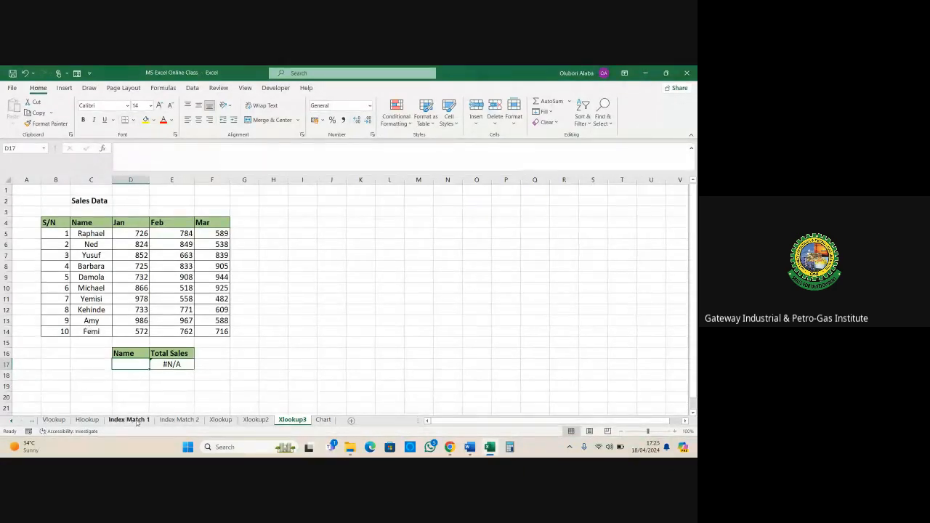
text(femi)
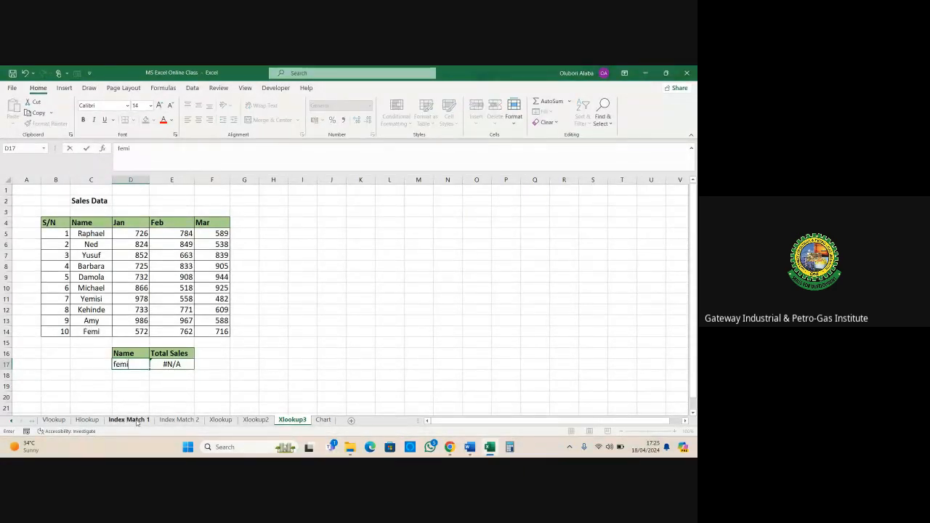
key(Return)
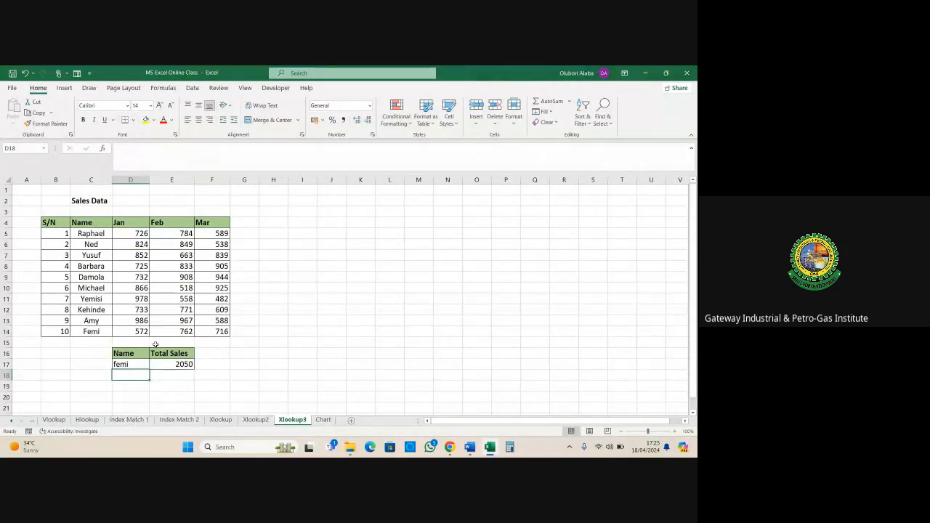
- Check the Total Sales result in E17 against the sum of D14:F14
click(181, 365)
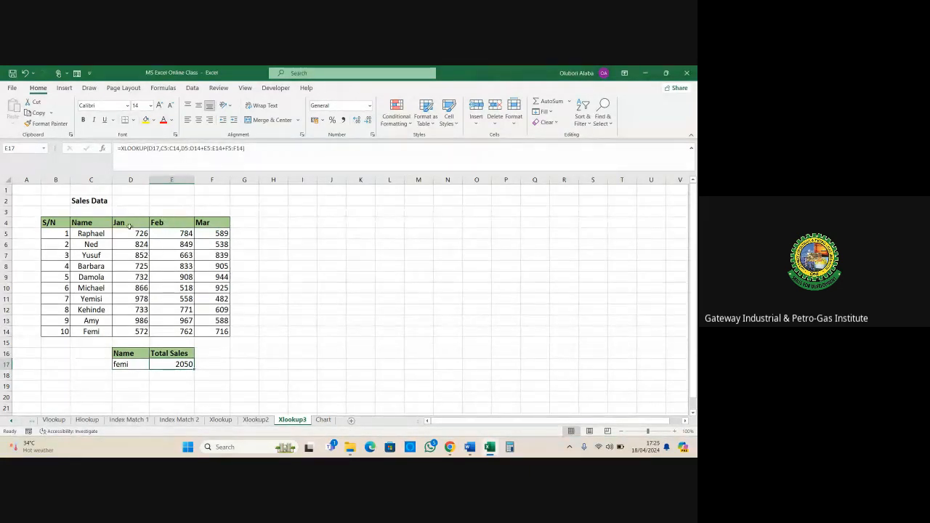
drag(129, 332, 218, 332)
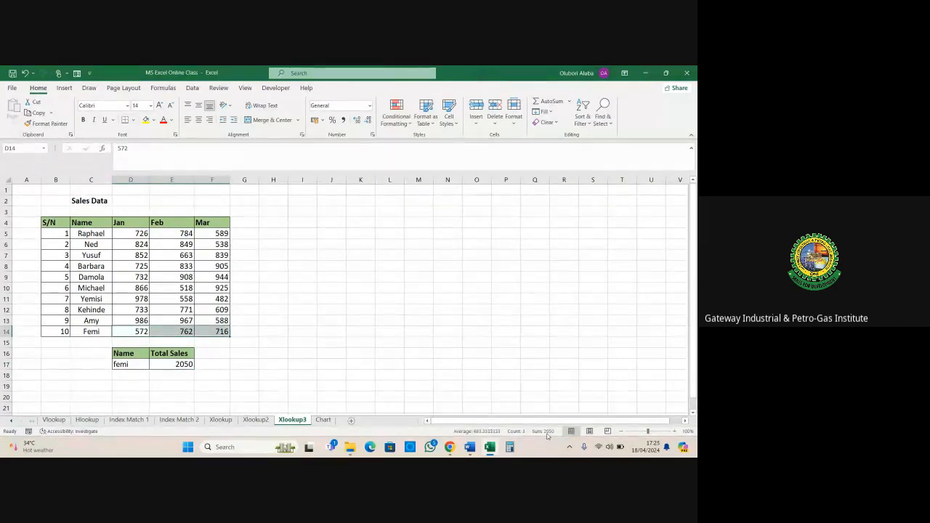
click(182, 365)
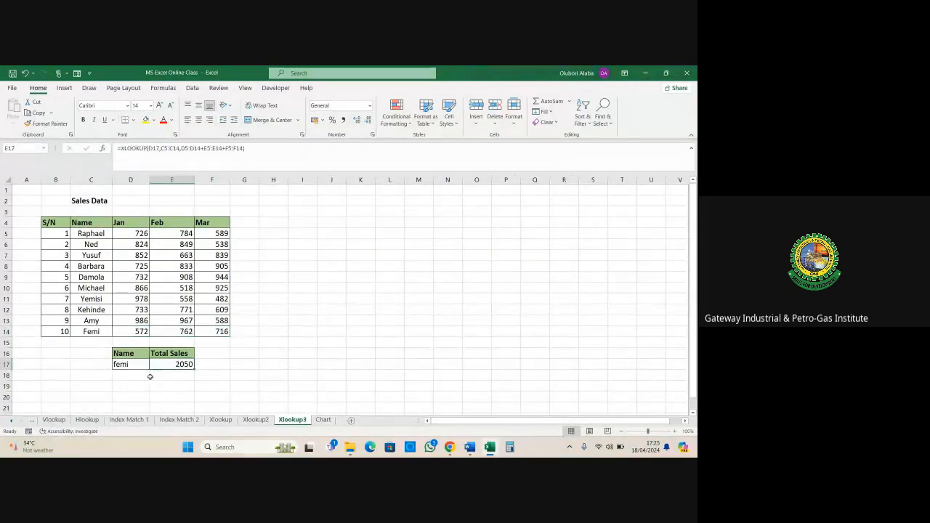
- Replace the name in D17 with the salesperson's name from row 6
click(129, 365)
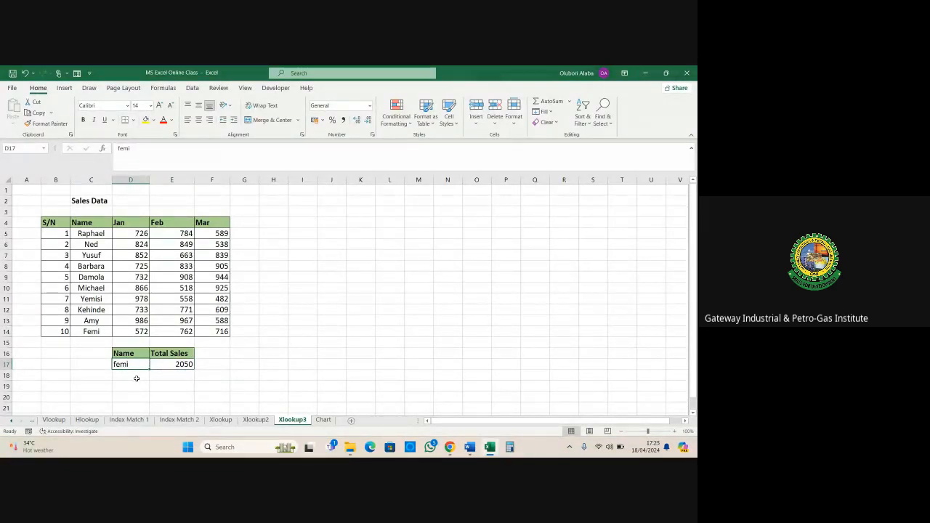
text(ned)
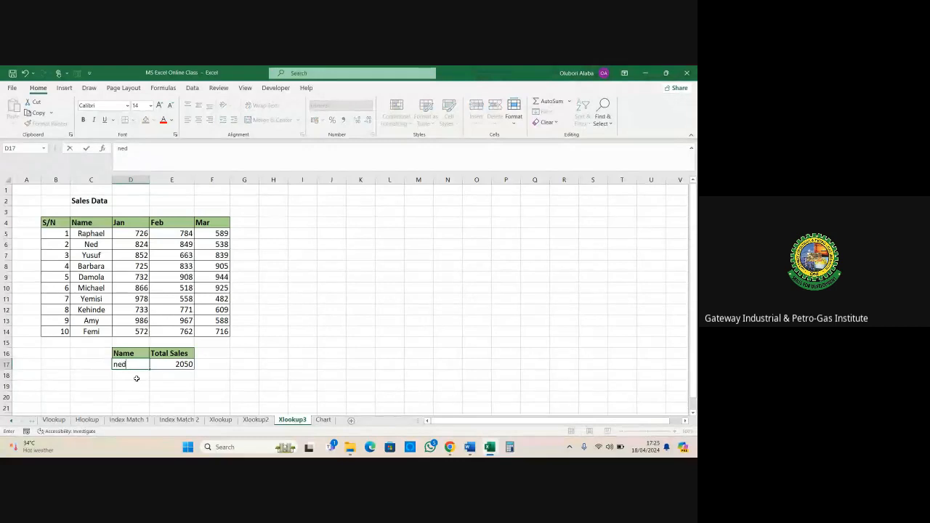
key(Return)
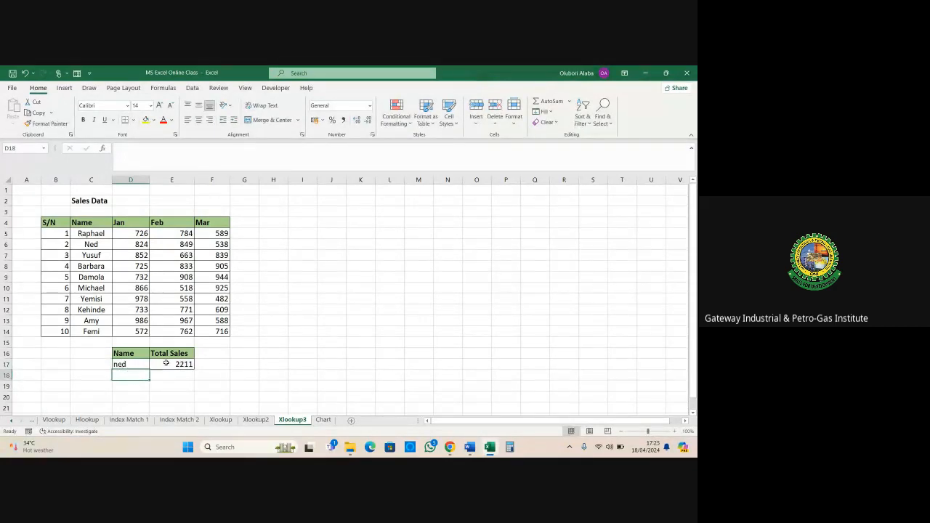
- Check the Total Sales result in E17 against D6:F6 and review the names in C5:C14 and the formula
drag(135, 247, 213, 247)
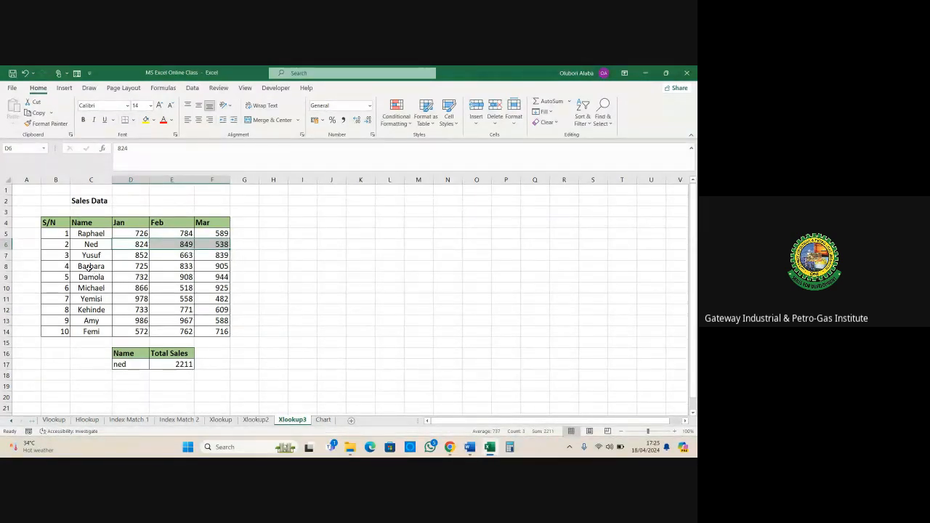
click(131, 364)
drag(93, 236, 89, 333)
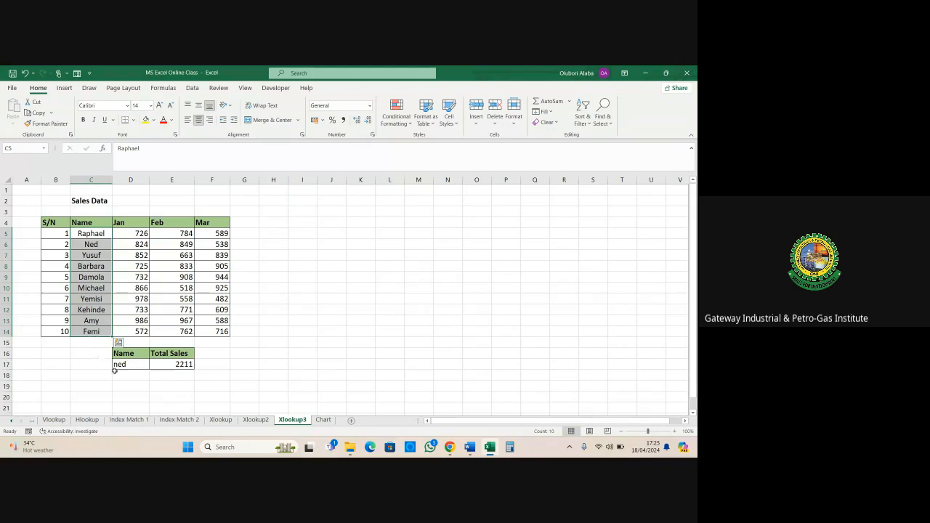
click(181, 365)
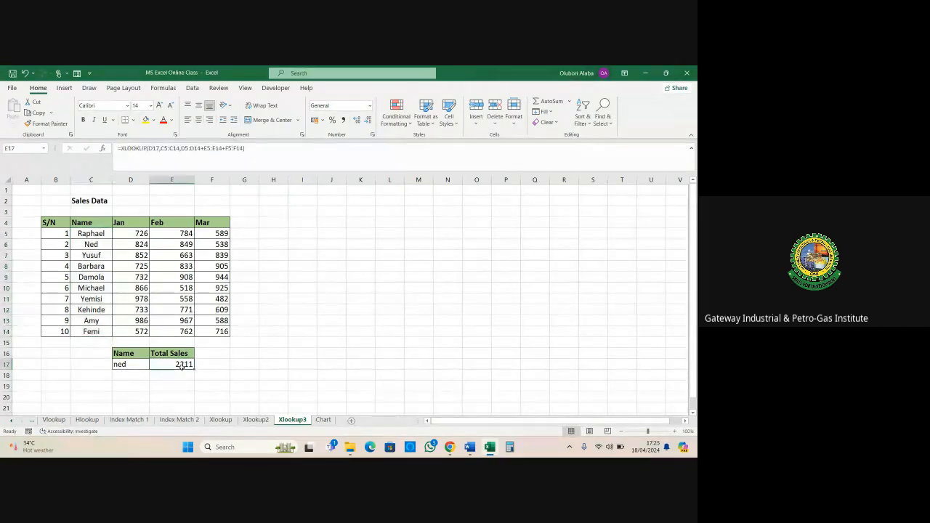
- Add a data validation list to the Name cell D17 with =$C$5:$C$14 as its source
click(132, 366)
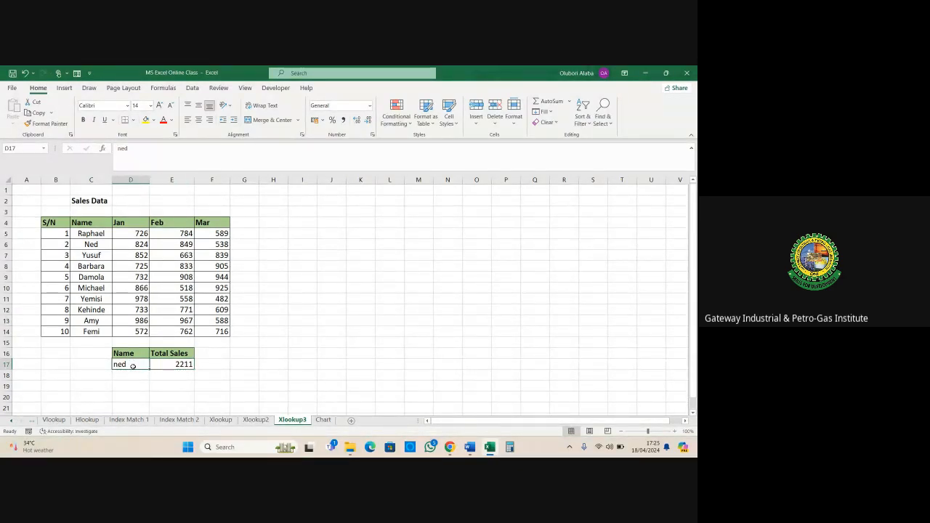
click(192, 87)
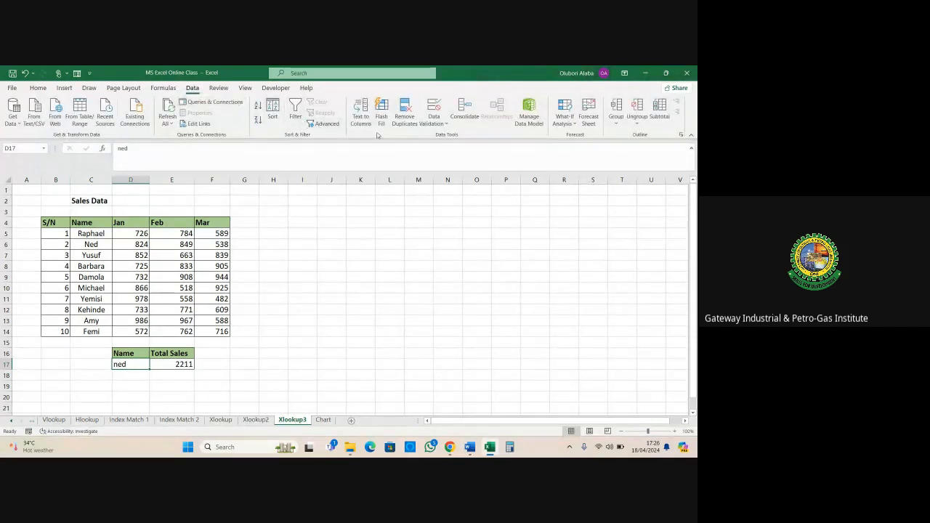
click(434, 119)
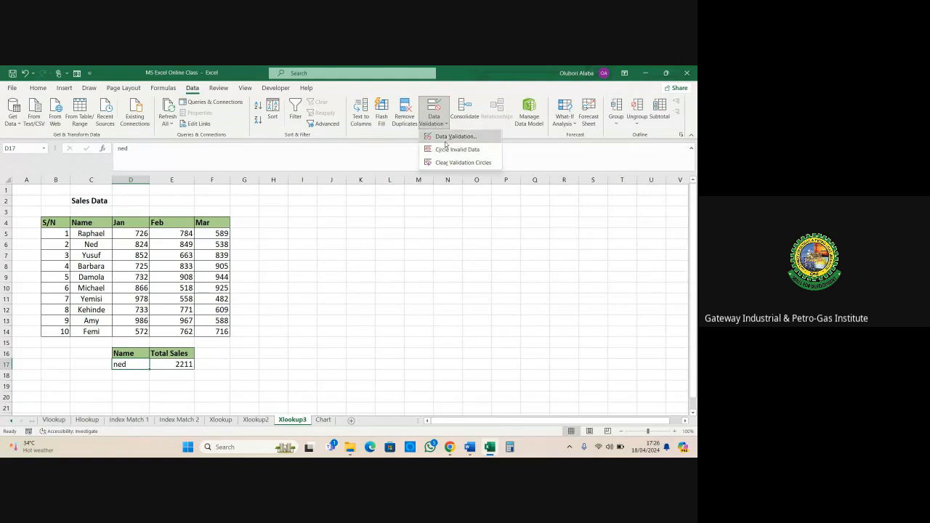
click(453, 137)
click(330, 259)
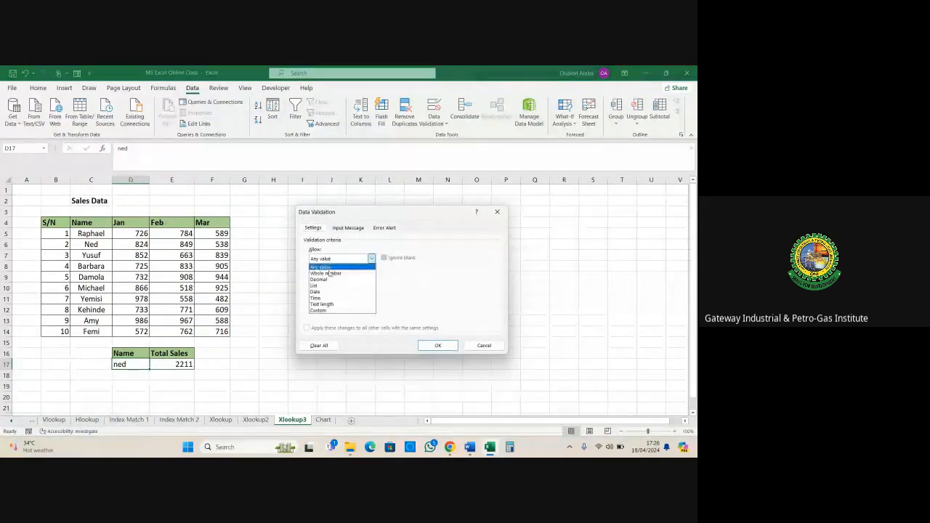
click(322, 286)
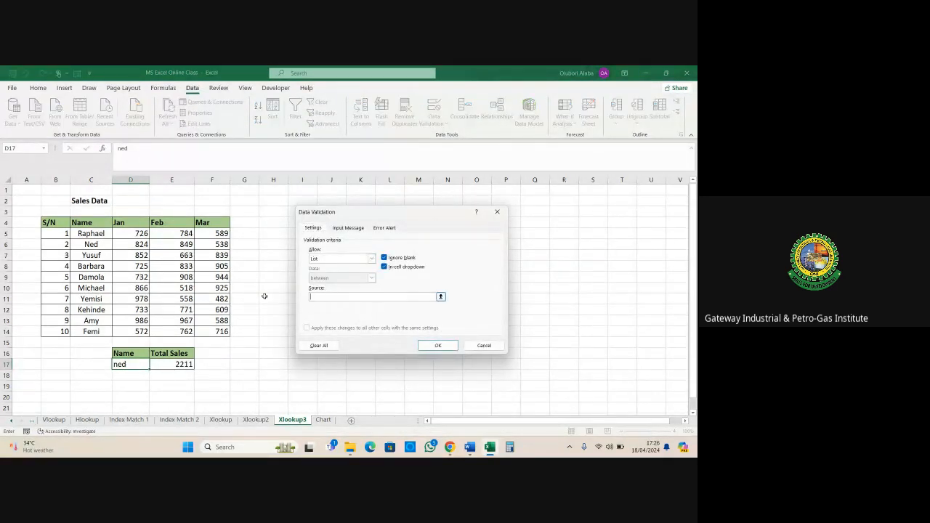
drag(93, 234, 93, 332)
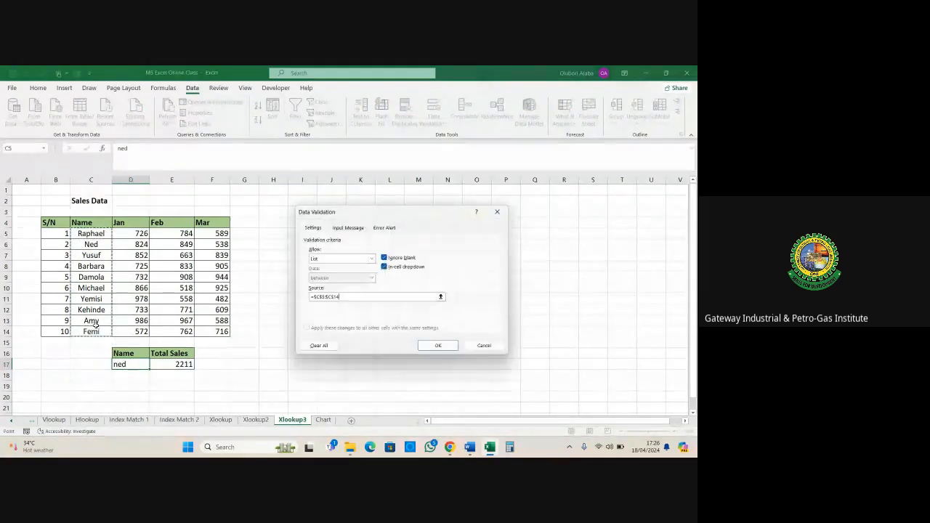
click(437, 345)
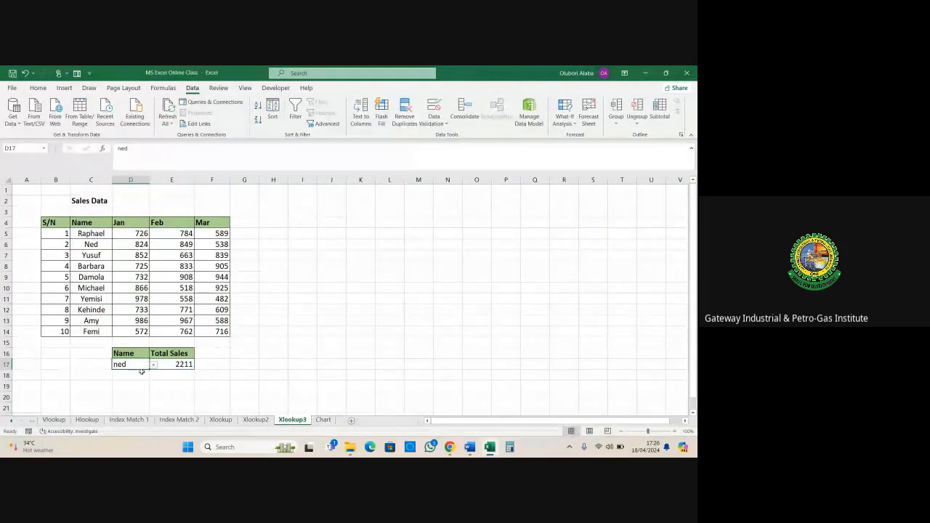
- Test the drop-down list in D17 by choosing the salesperson from row 12 and finally the one from row 9
click(152, 364)
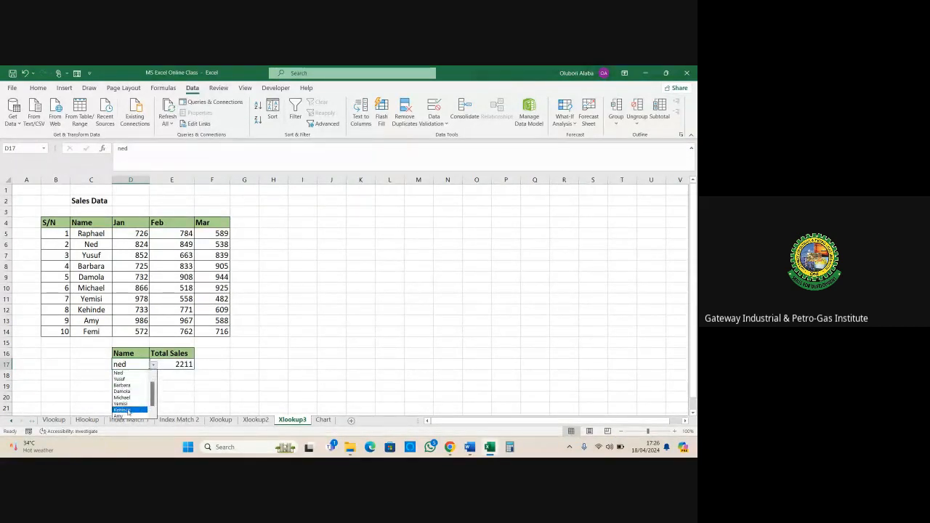
click(125, 411)
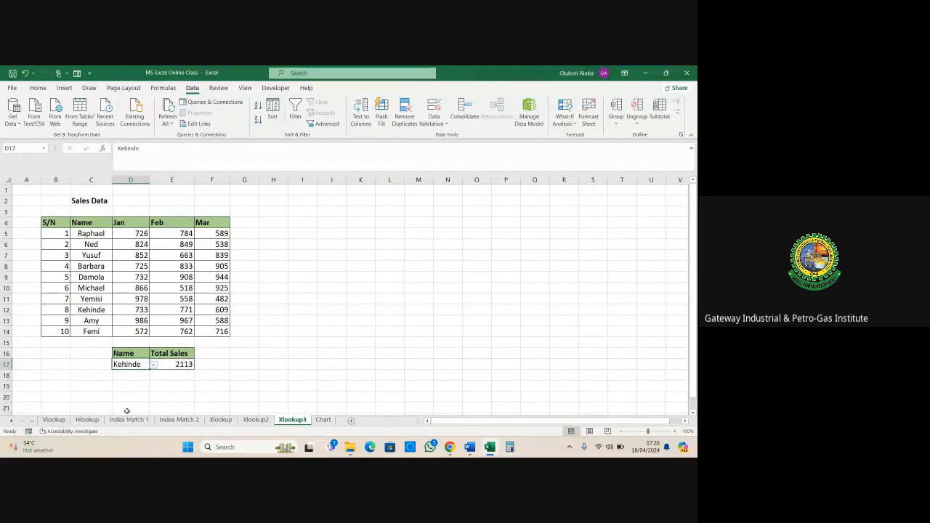
click(154, 365)
click(130, 386)
scroll(268, 301, down, 1)
scroll(268, 301, down, 1)
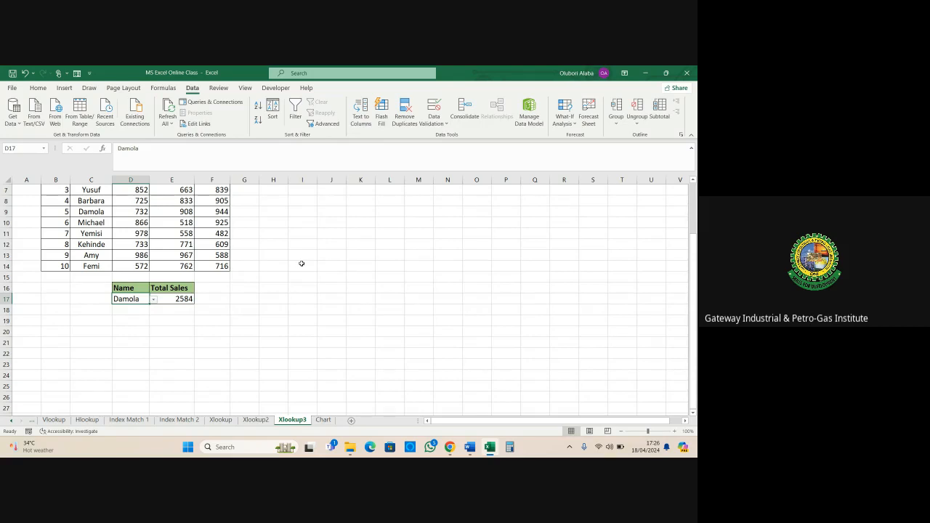
scroll(301, 263, up, 2)
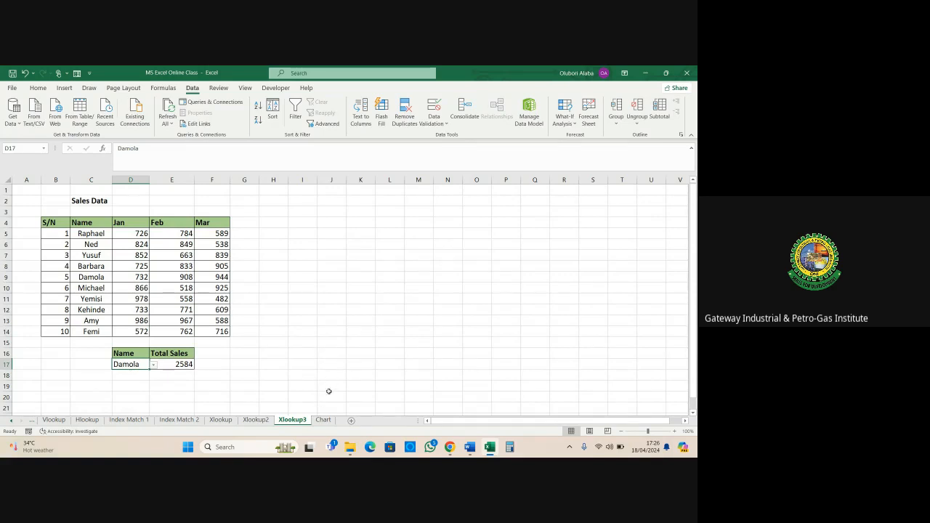
- Open the Chart sheet
click(318, 420)
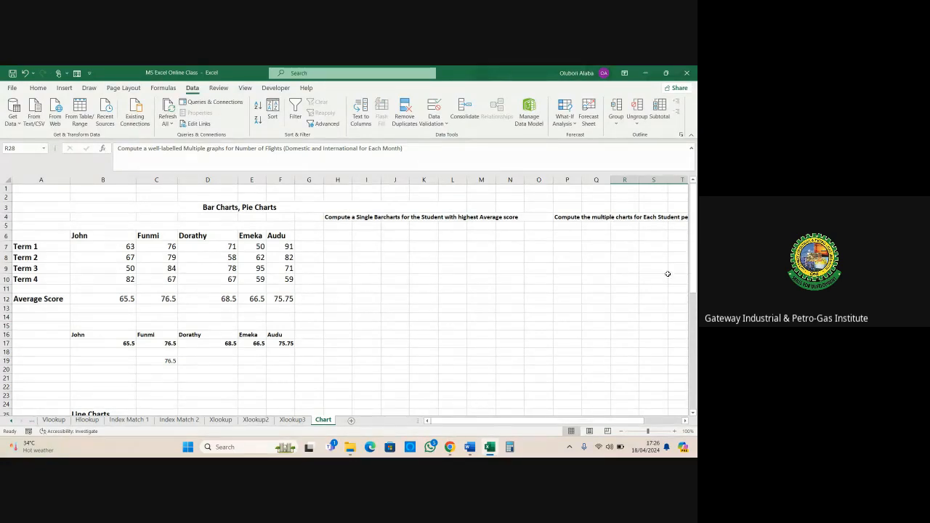
drag(693, 273, 692, 273)
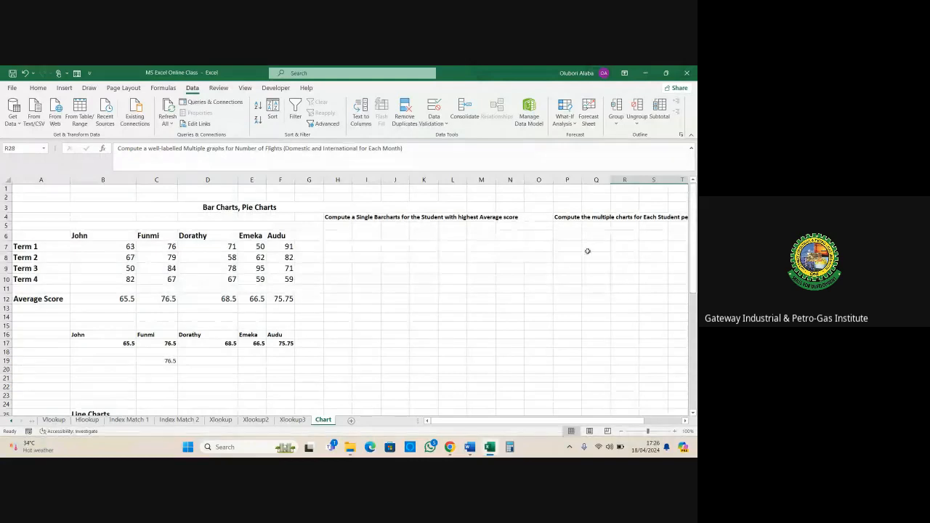
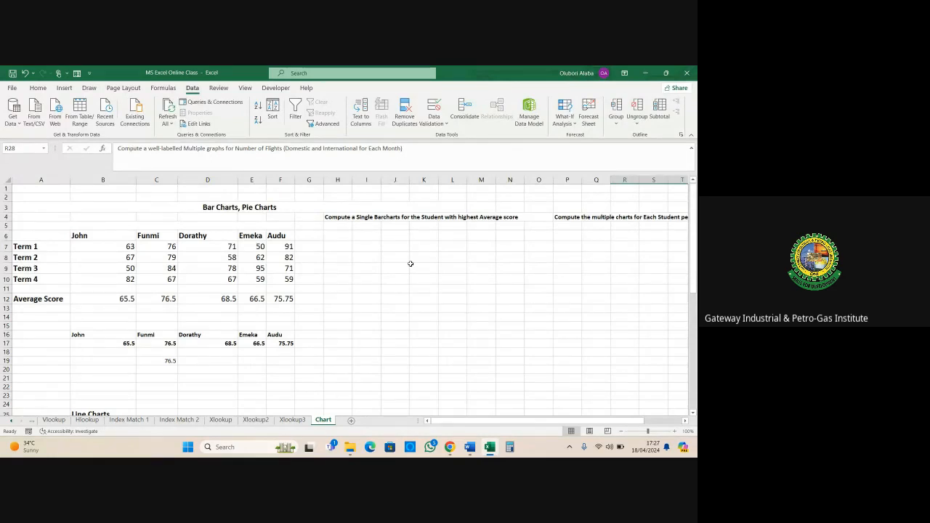
- Review the INDEX MATCH formula on the Index Match 1 sheet and the lookup sheets, and return to the Chart sheet
click(181, 422)
click(129, 421)
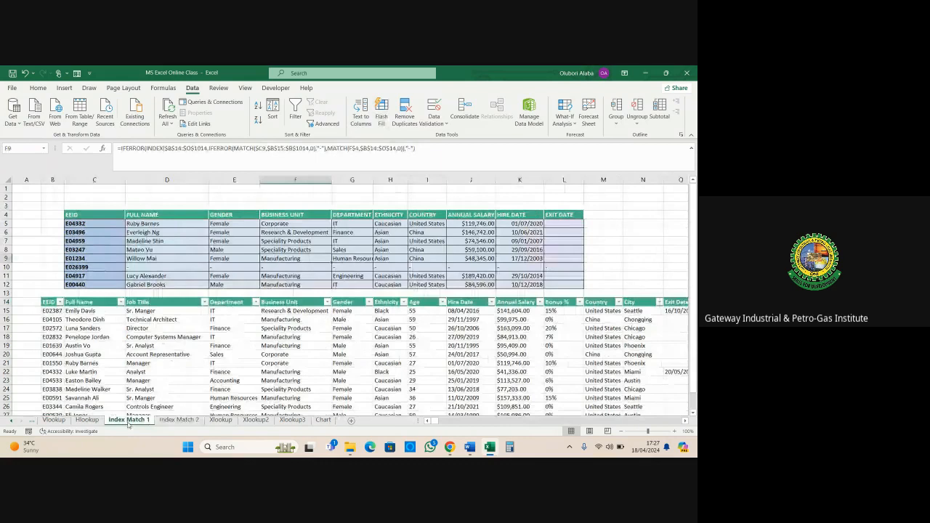
drag(420, 150, 119, 147)
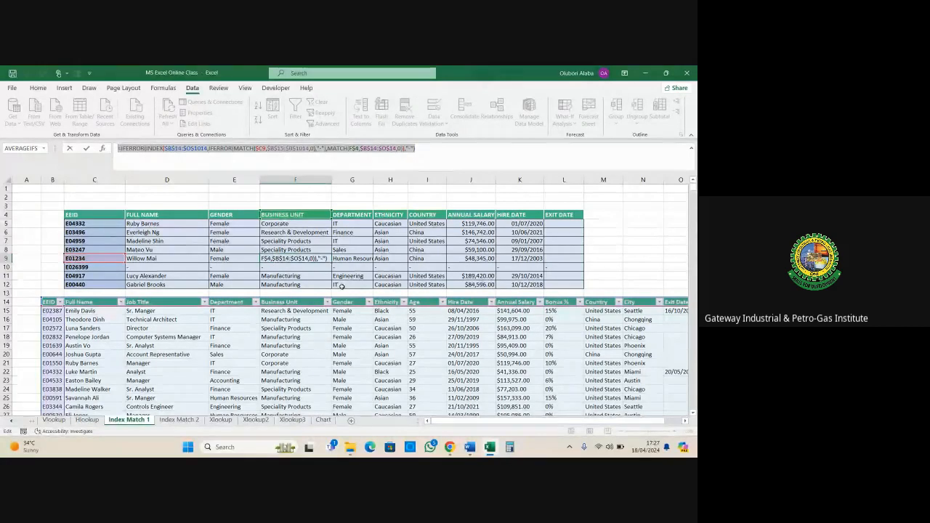
key(Escape)
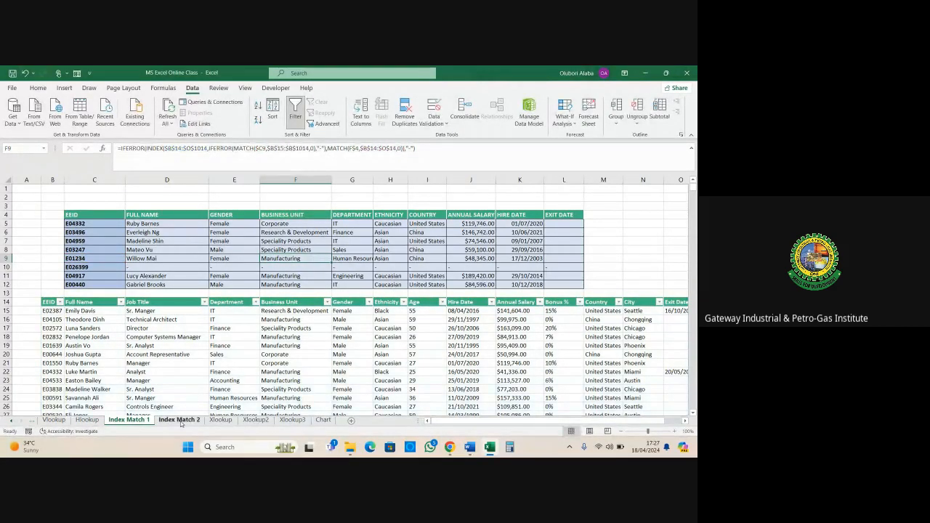
click(180, 421)
click(221, 420)
click(255, 420)
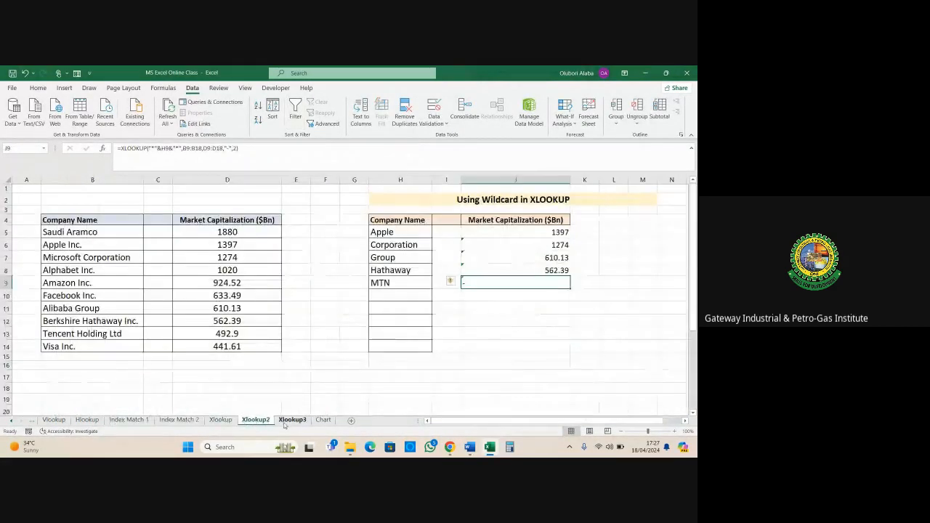
click(292, 421)
click(323, 420)
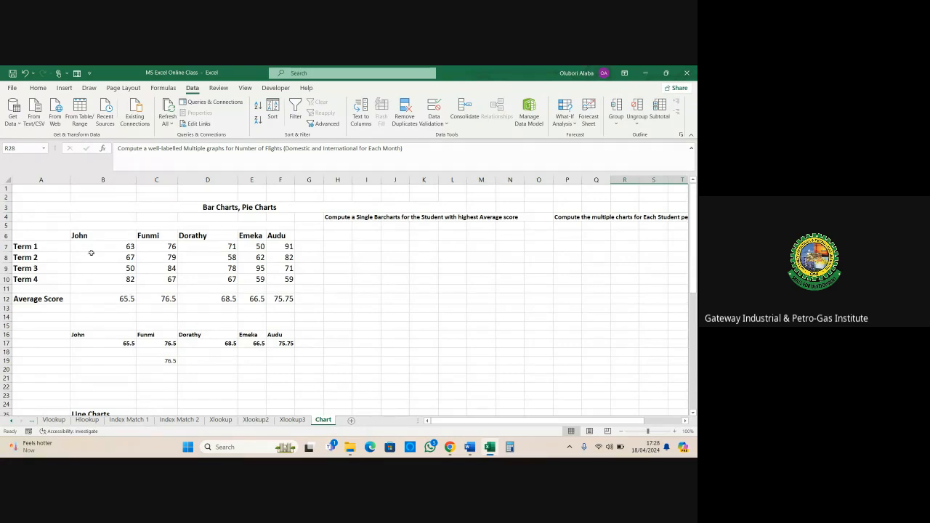
- Examine the term labels, student names and scores in A6:F10 and the Average Score row on the Chart sheet
click(29, 248)
drag(30, 248, 29, 290)
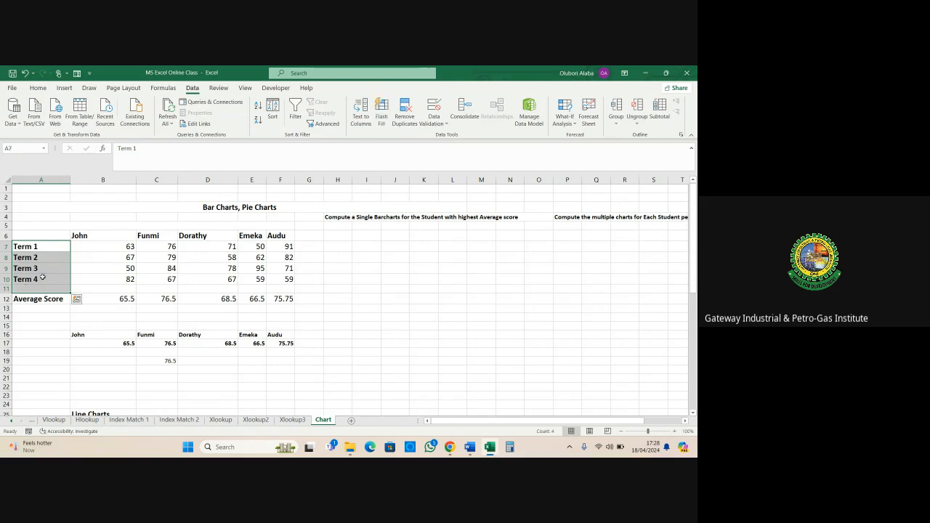
drag(80, 240, 279, 242)
drag(84, 248, 278, 282)
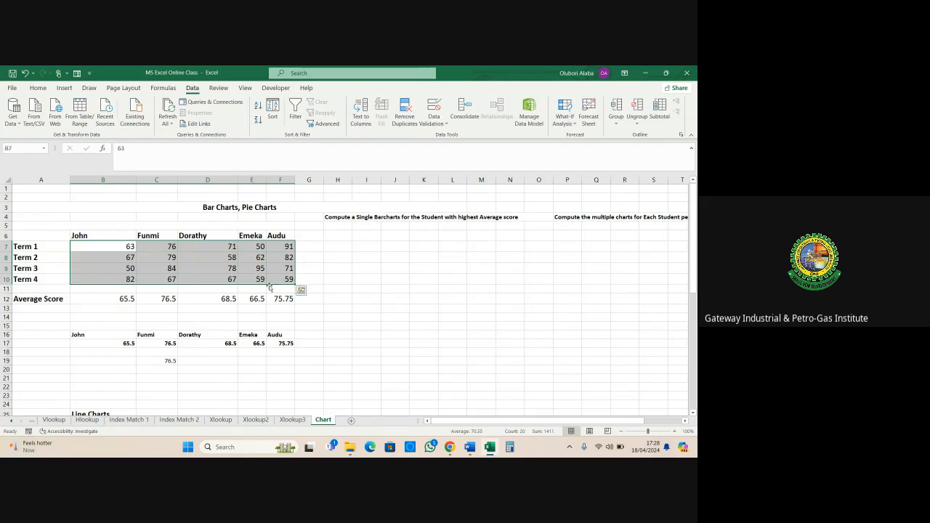
click(42, 304)
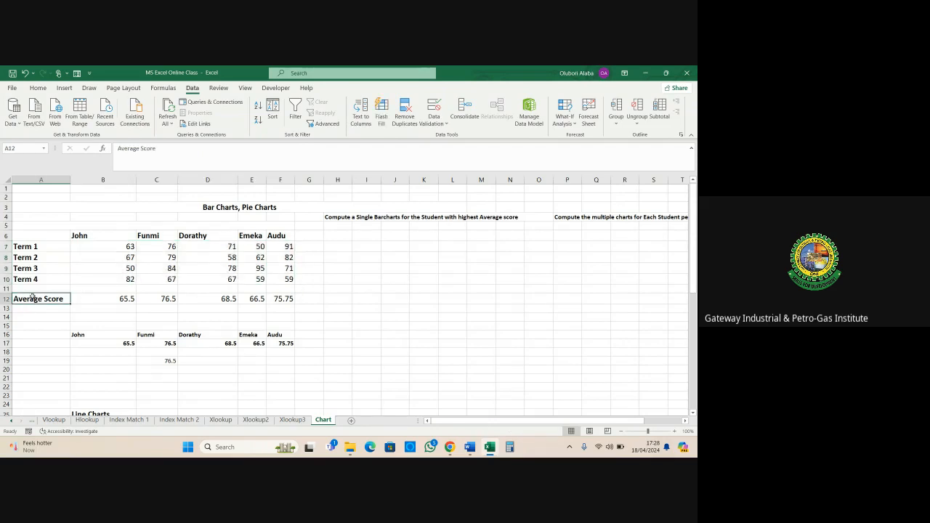
drag(128, 298, 280, 299)
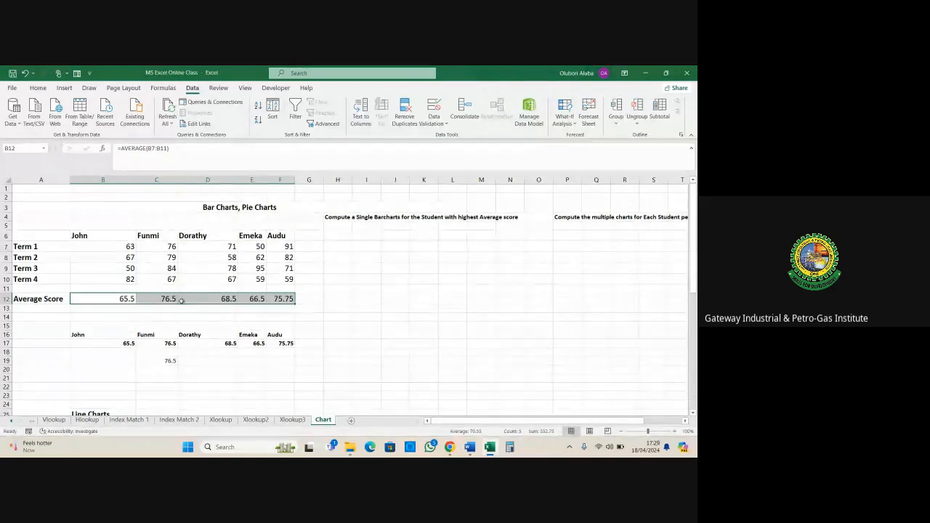
click(233, 279)
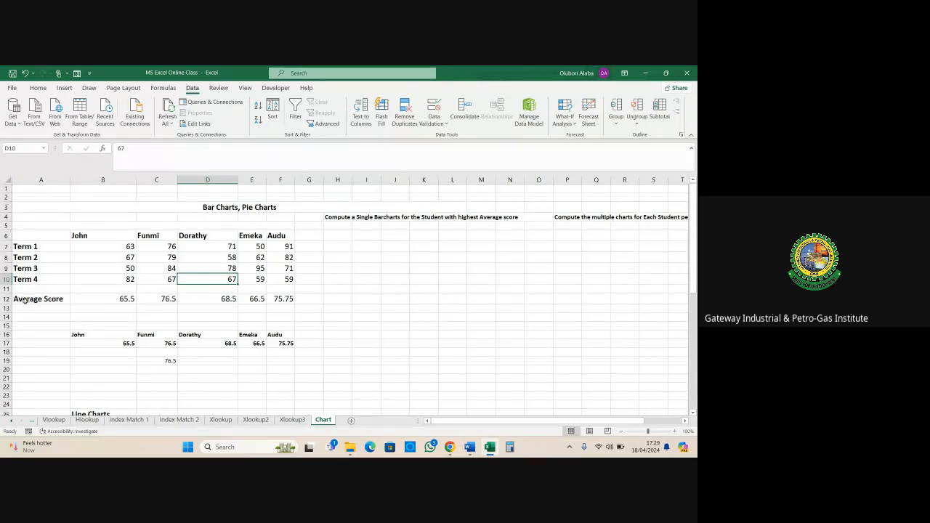
- Examine the average formulas in row 12, the student scores in C6:C10 and the whole data range A6:F18
drag(22, 300, 282, 301)
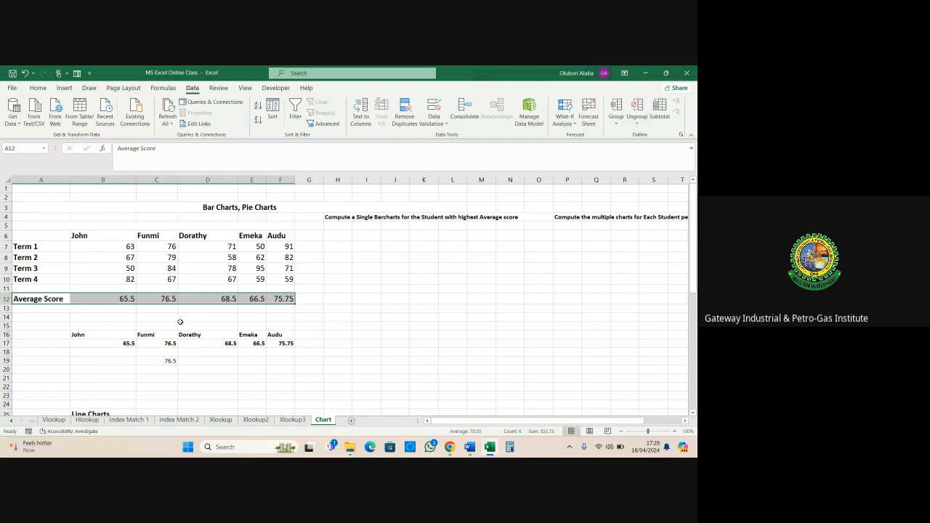
click(108, 299)
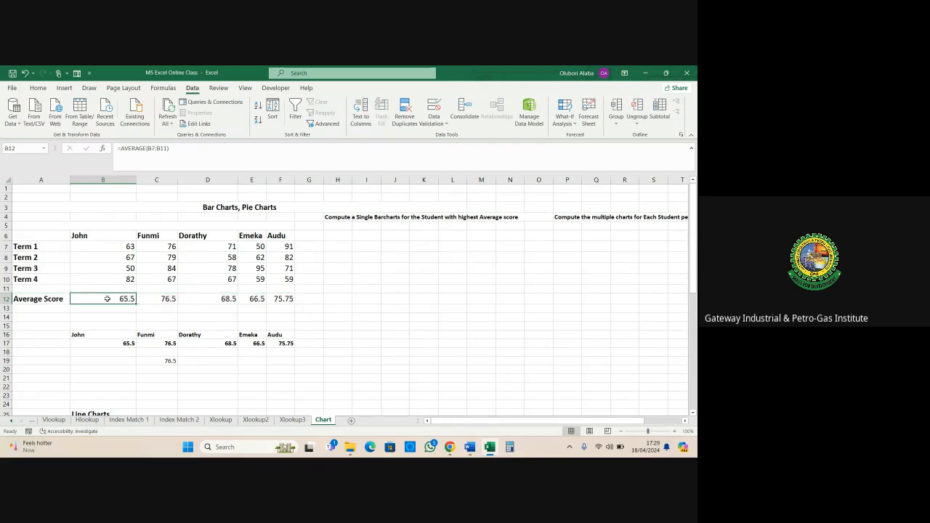
click(276, 300)
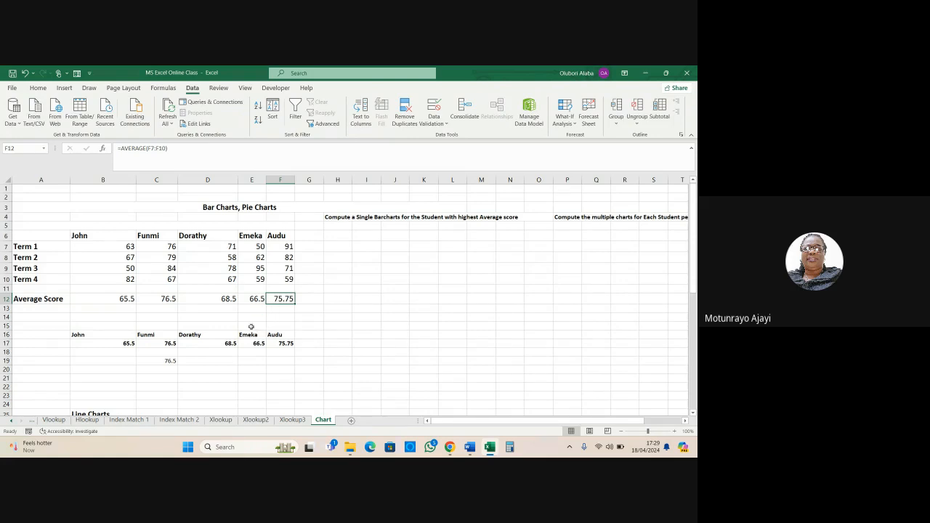
click(161, 300)
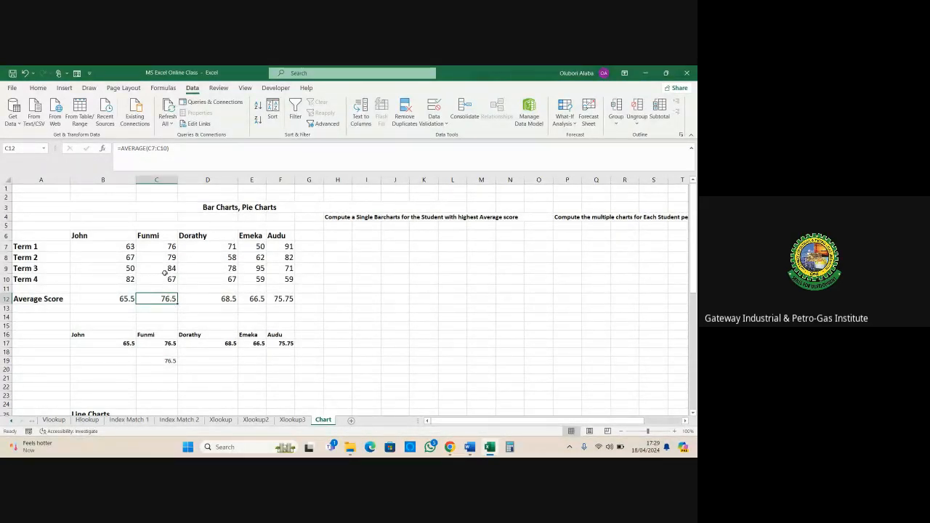
click(156, 237)
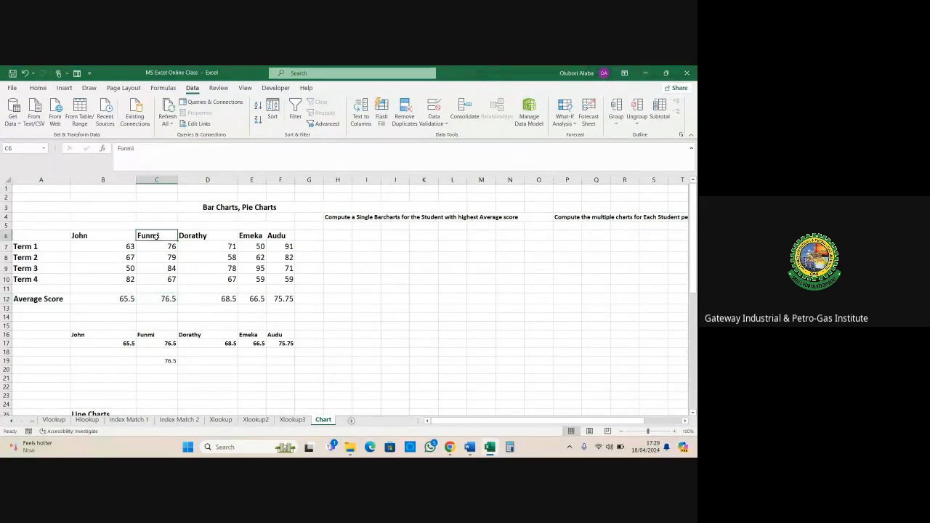
drag(157, 236, 175, 280)
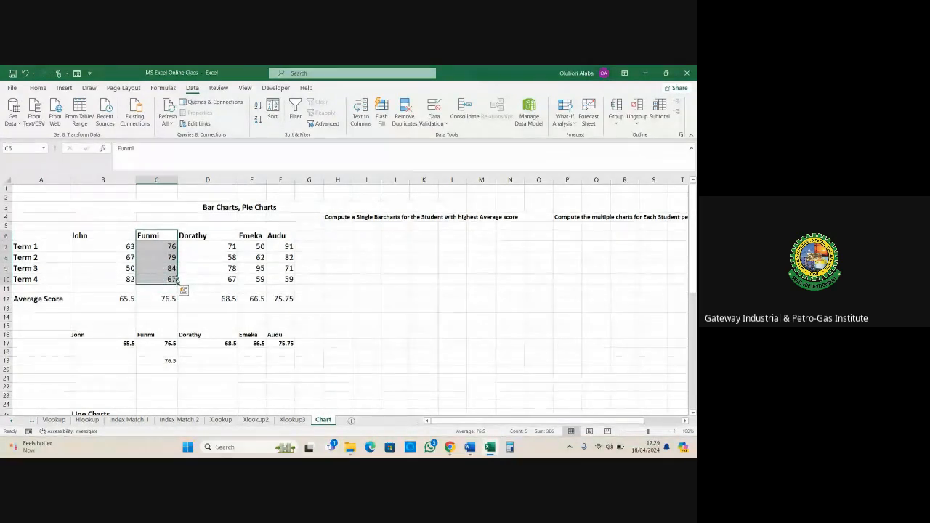
click(167, 300)
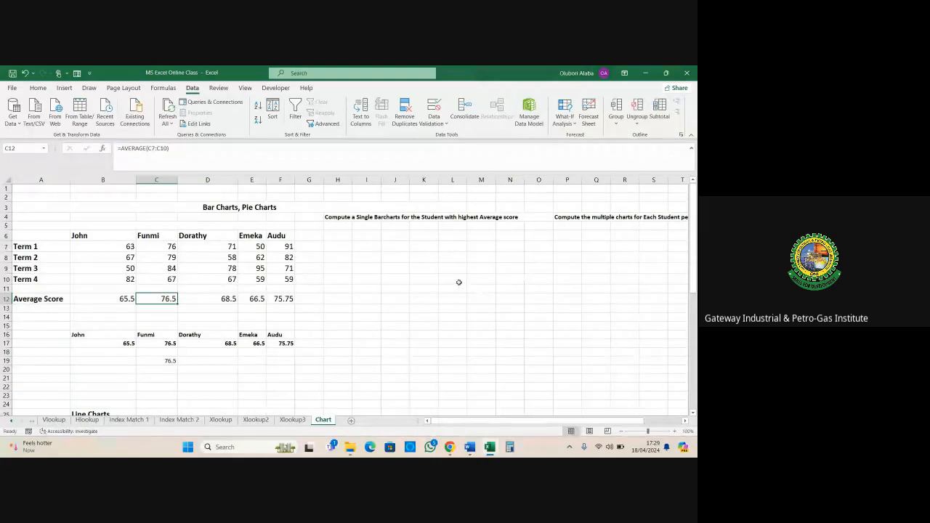
drag(37, 232, 292, 352)
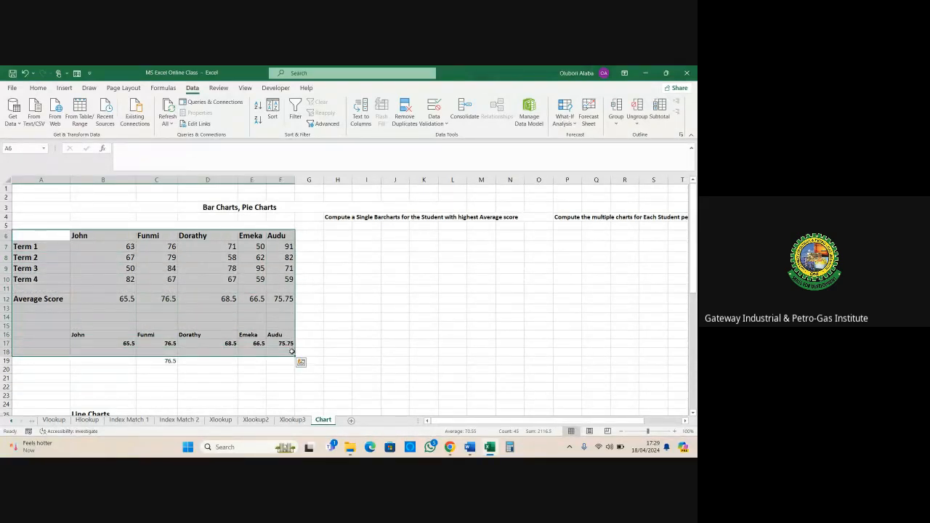
- Insert the recommended clustered column chart for the highest average score in C19
click(365, 259)
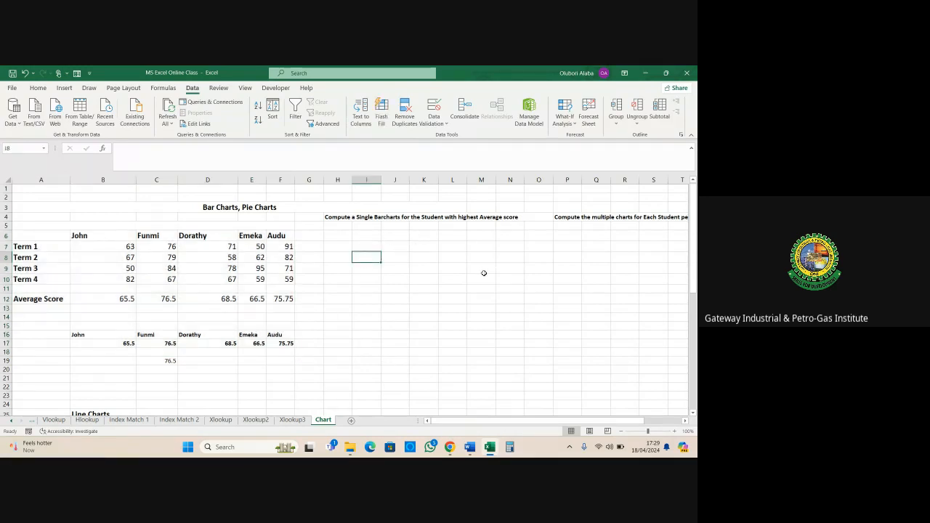
click(169, 360)
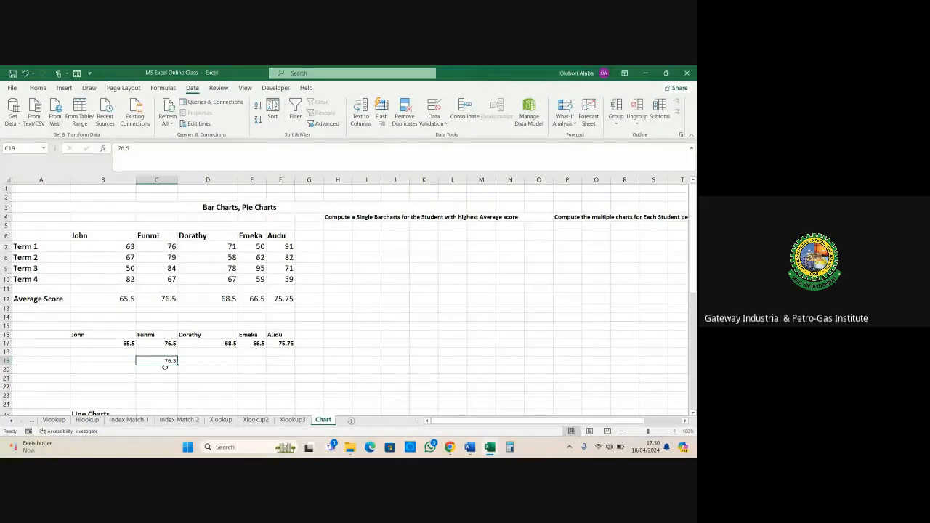
click(64, 88)
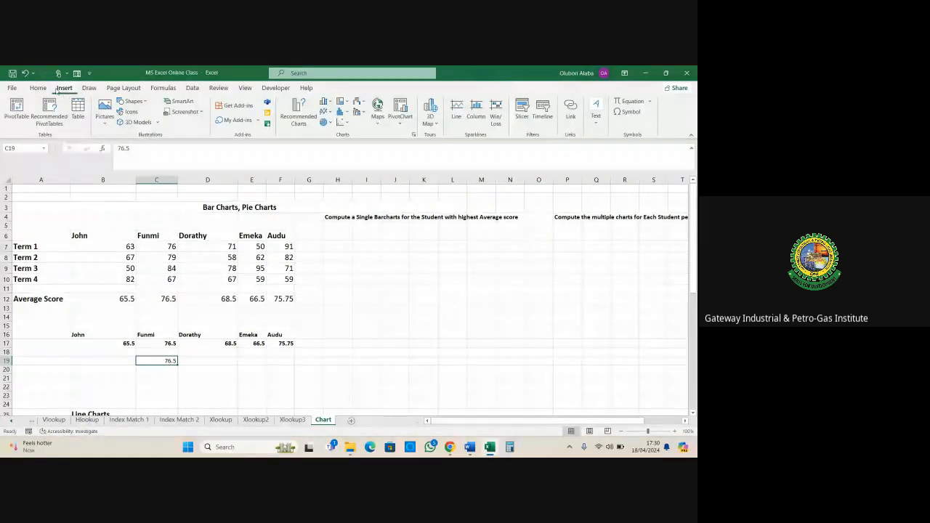
click(298, 124)
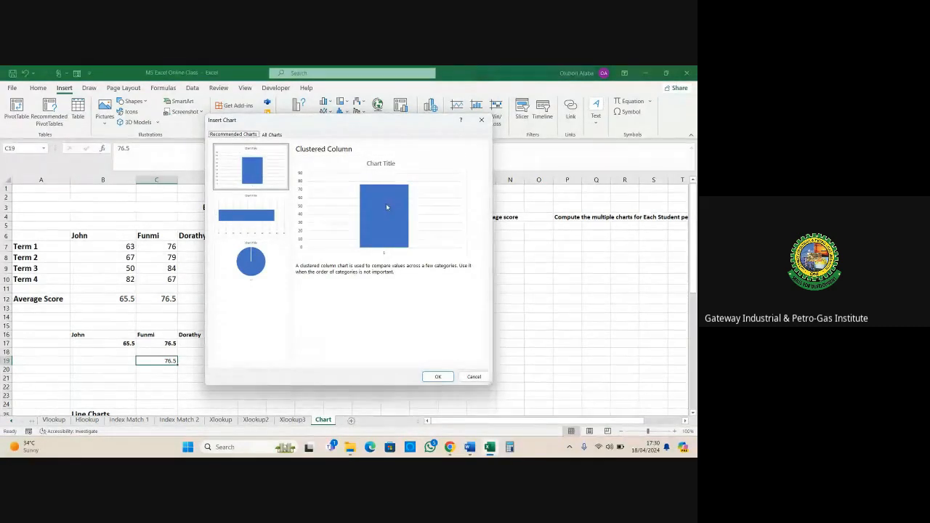
click(438, 377)
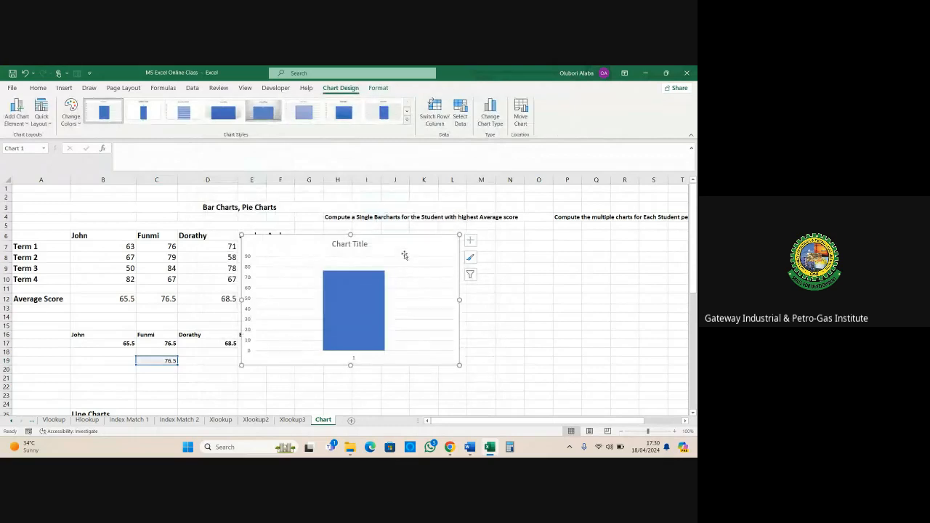
- Place the column chart under the "Compute a Single Barcharts" heading and narrow it to fit within columns H to N
drag(404, 246, 479, 235)
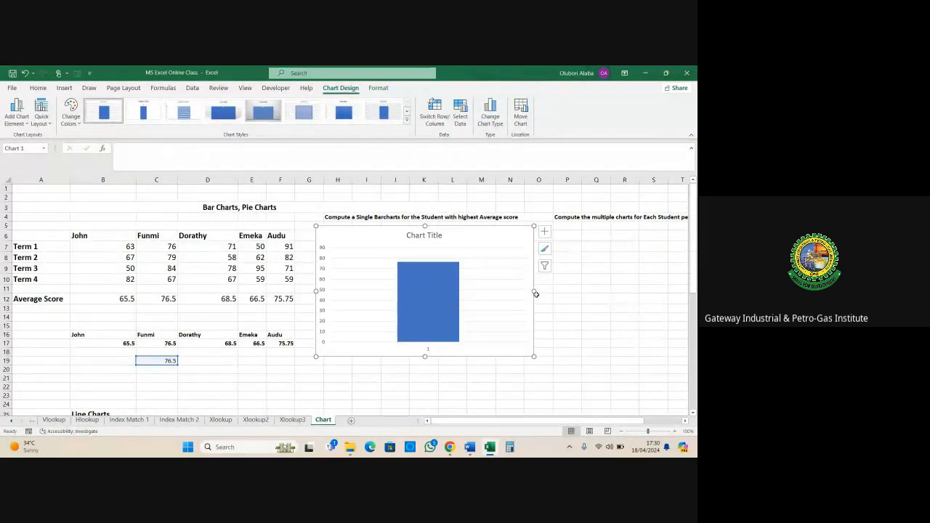
drag(535, 291, 520, 291)
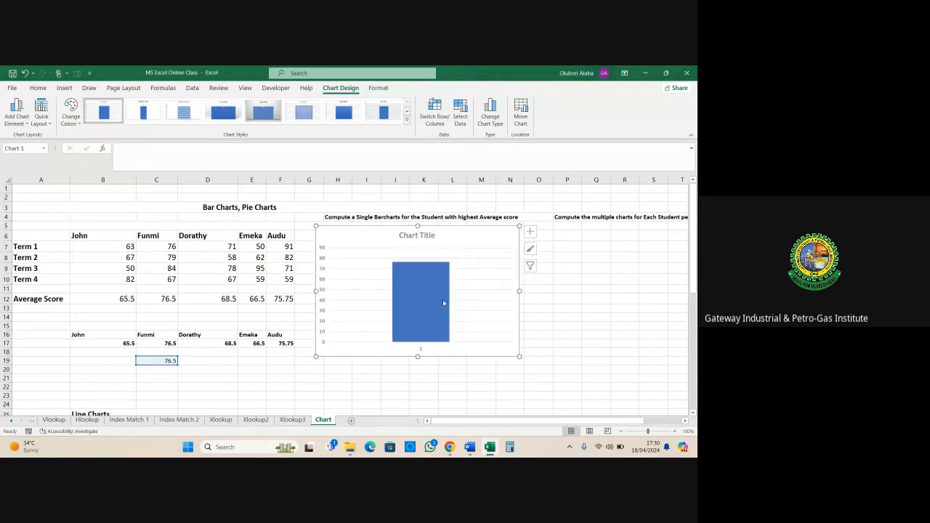
drag(320, 294, 322, 291)
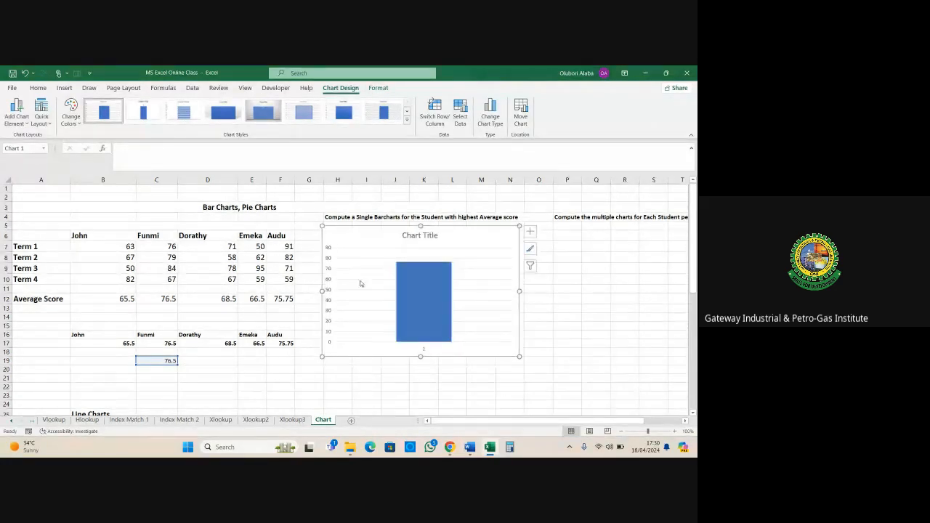
- Replace the column chart's title with "Highest Average Score"
double_click(421, 232)
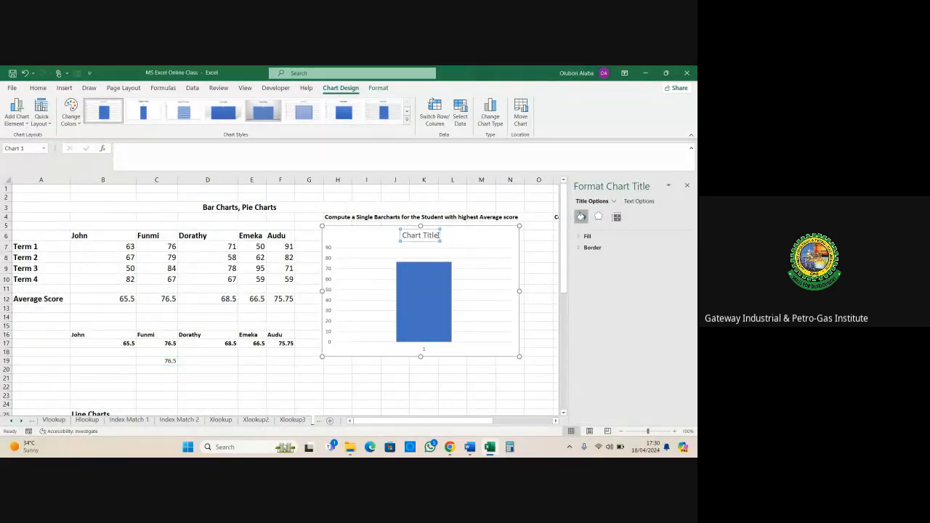
key(BackSpace)
key(BackSpace)
key(BackSpace)
key(BackSpace)
key(BackSpace)
key(BackSpace)
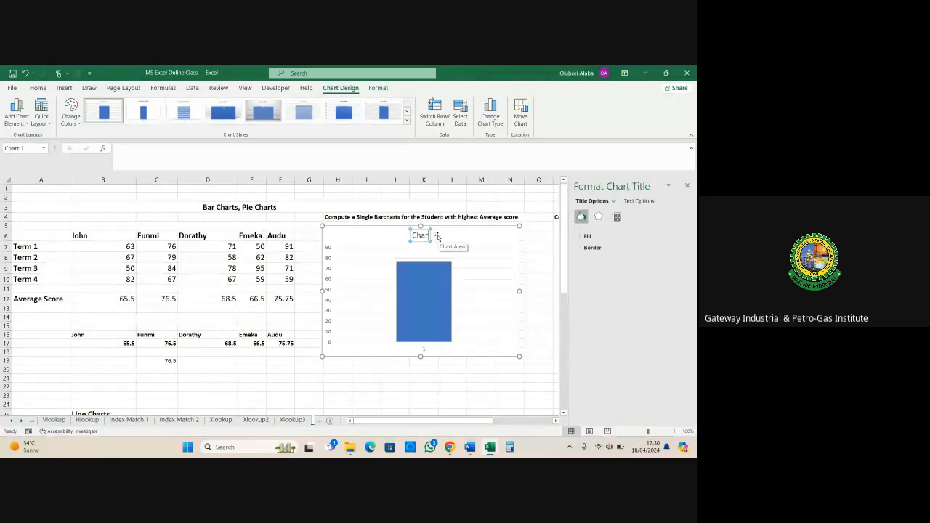
key(BackSpace)
key(BackSpace)
key(BackSpace)
key(BackSpace)
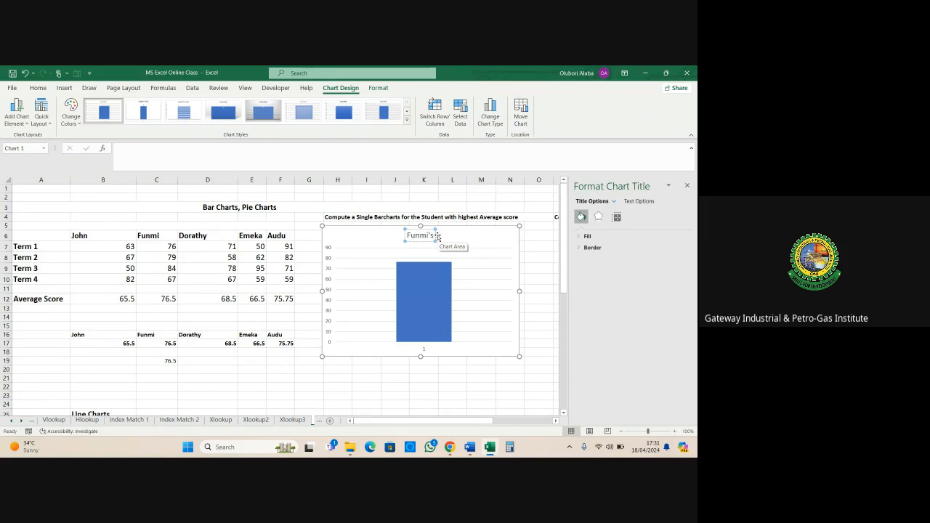
key(BackSpace)
key(BackSpace)
key(BackSpace)
key(BackSpace)
key(BackSpace)
text(Highest)
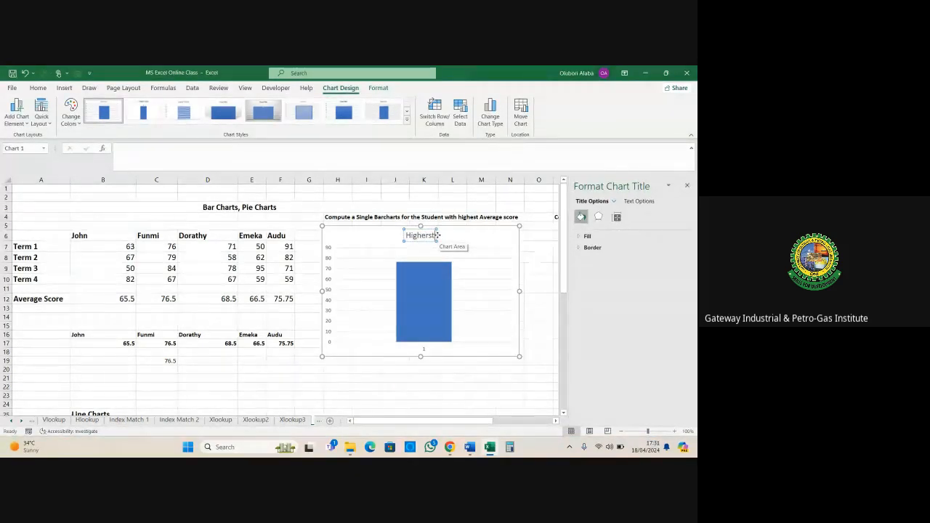
key(BackSpace)
key(BackSpace)
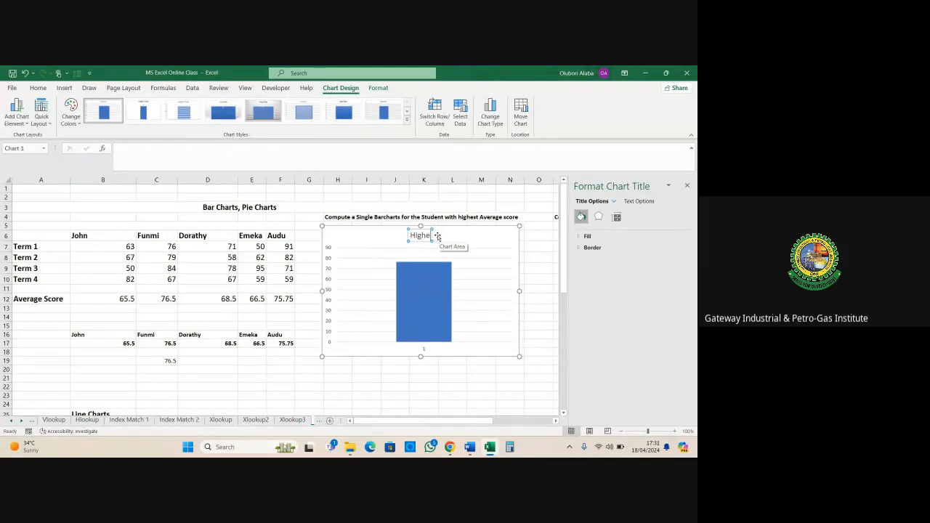
text(st)
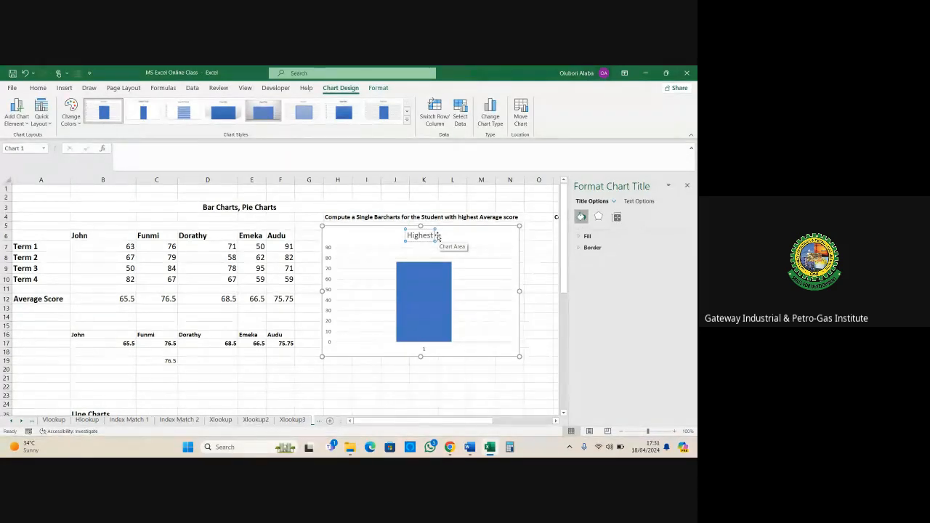
text( Average)
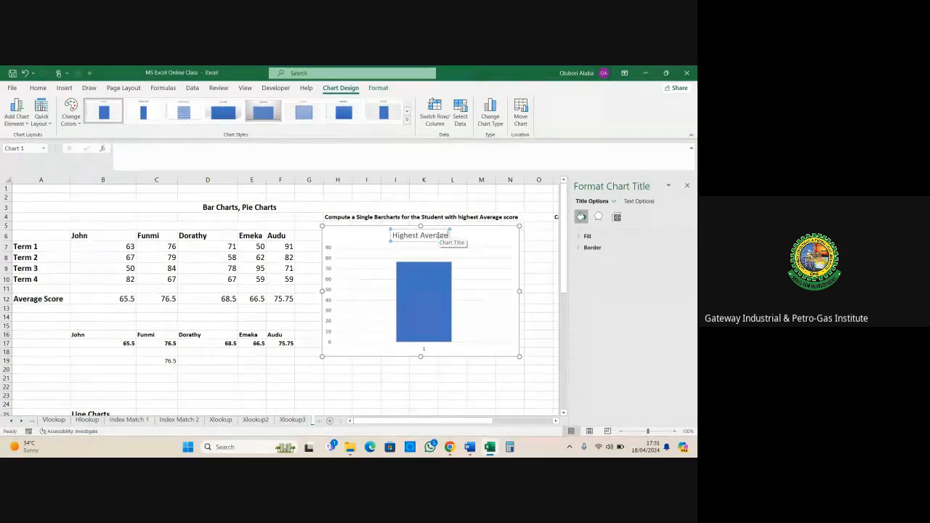
text( Score)
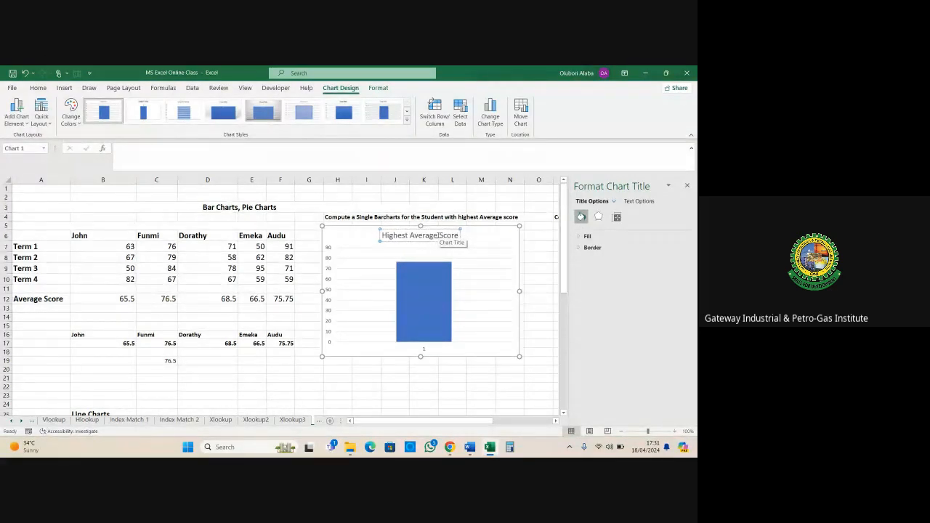
click(474, 237)
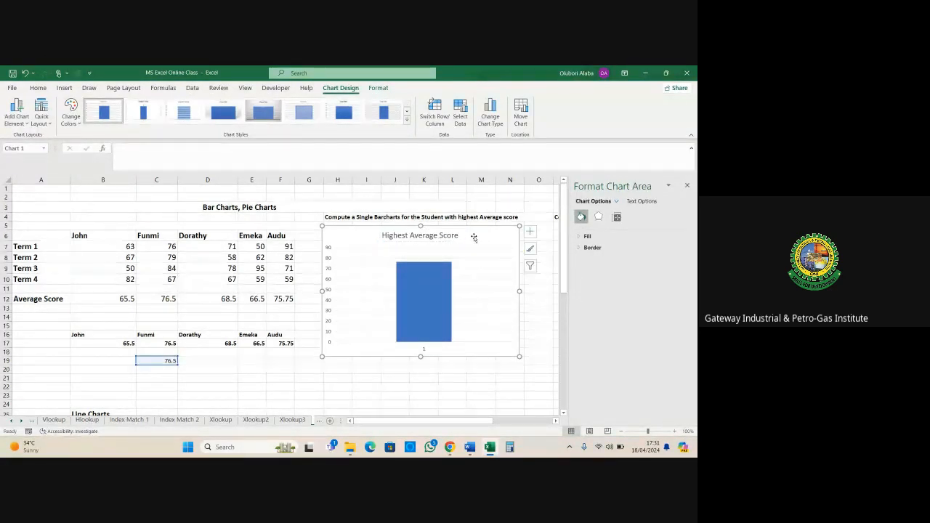
- Apply the chart style with a solid blue background and a patterned white column to the Highest Average Score chart, and close the formatting pane
click(531, 266)
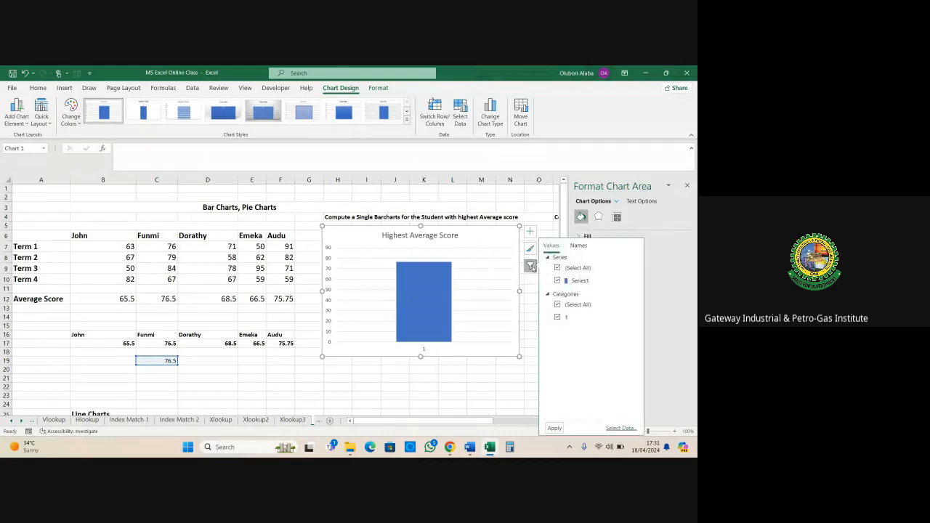
click(530, 231)
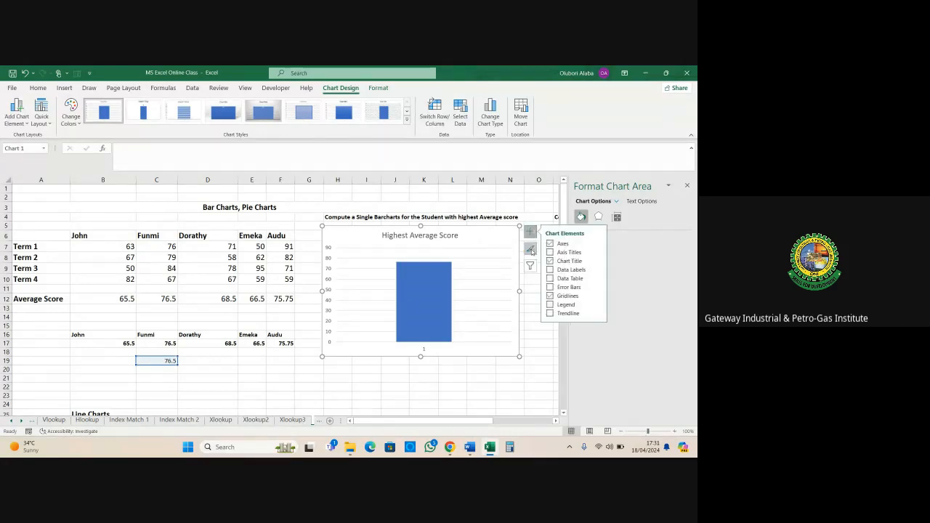
click(530, 249)
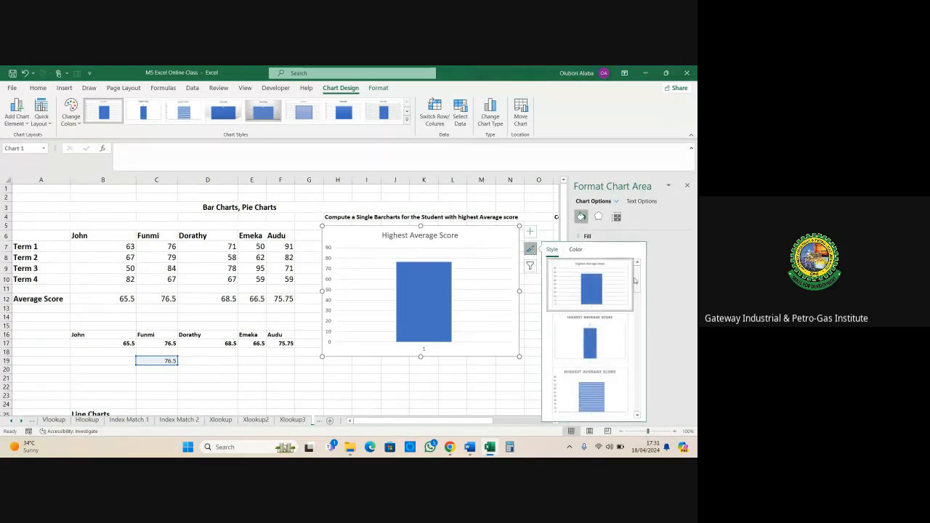
drag(637, 282, 648, 389)
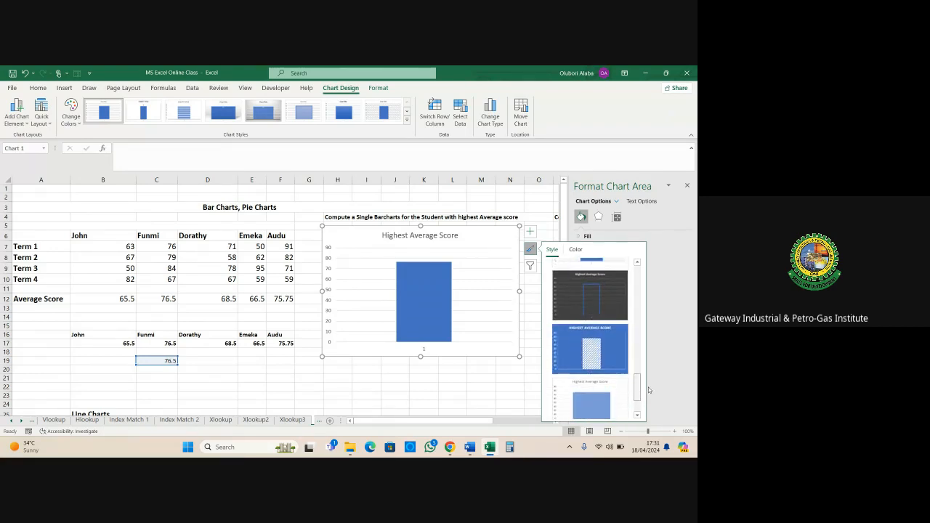
click(605, 362)
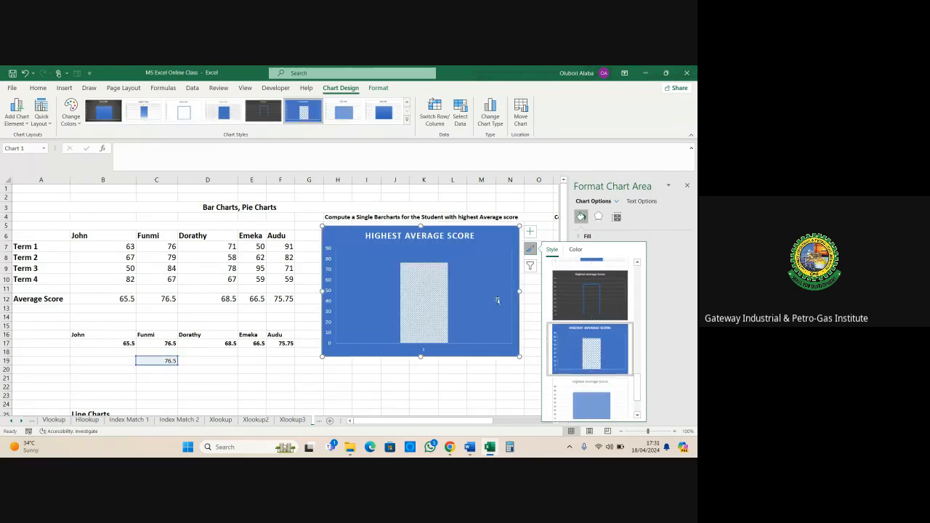
click(490, 289)
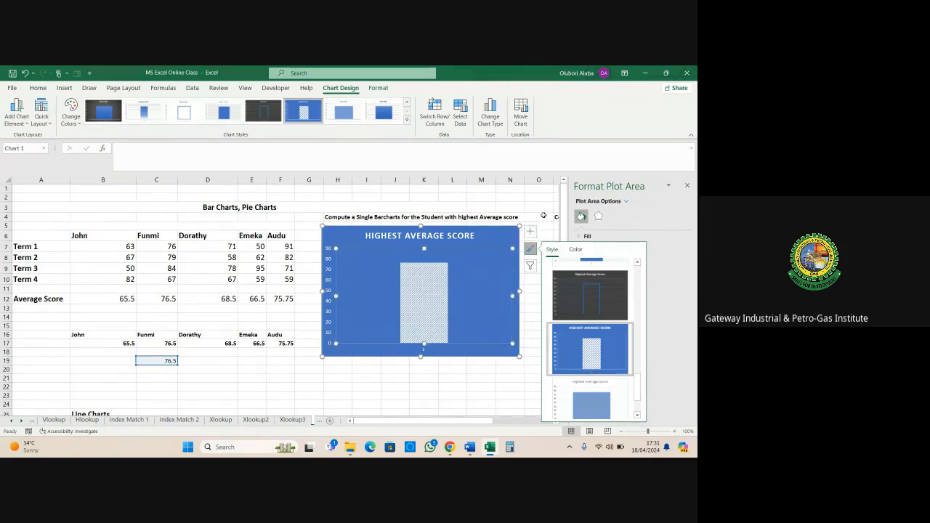
scroll(634, 395, down, 2)
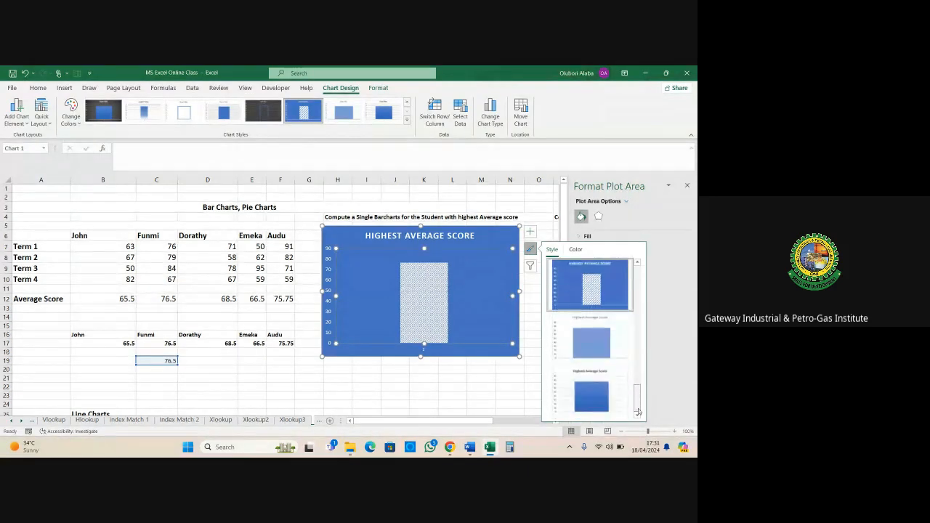
scroll(637, 393, up, 3)
scroll(636, 393, up, 6)
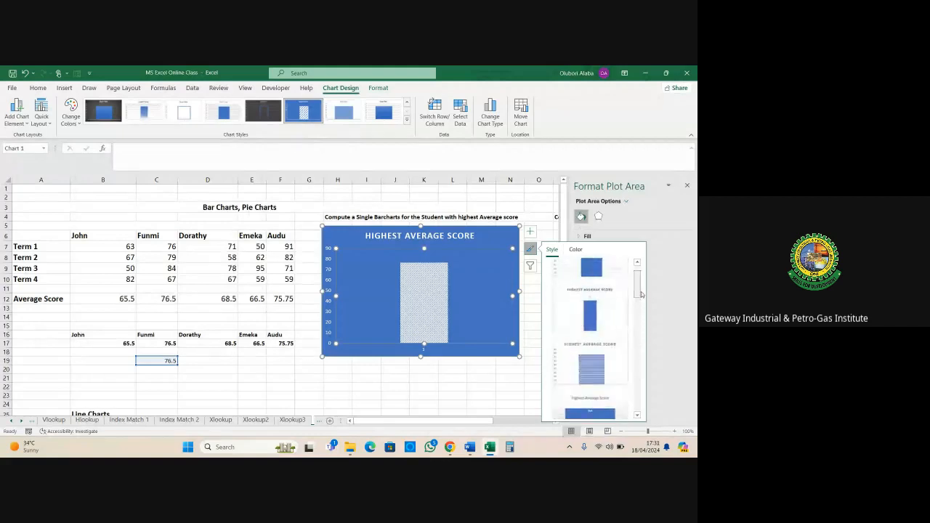
click(539, 196)
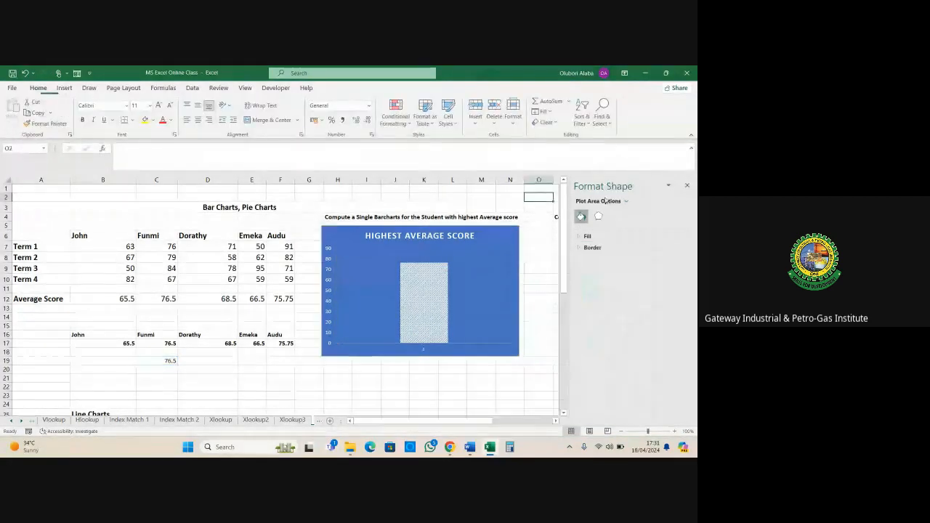
click(686, 186)
click(458, 309)
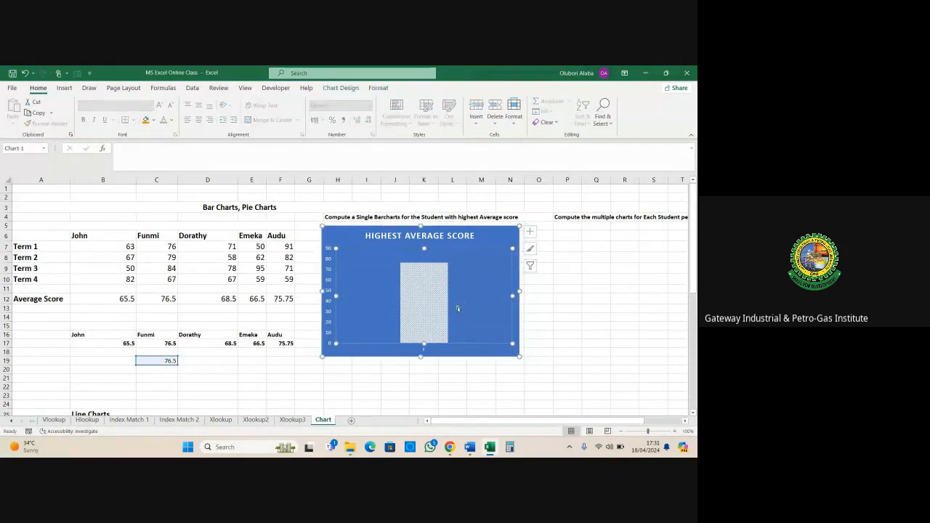
click(554, 295)
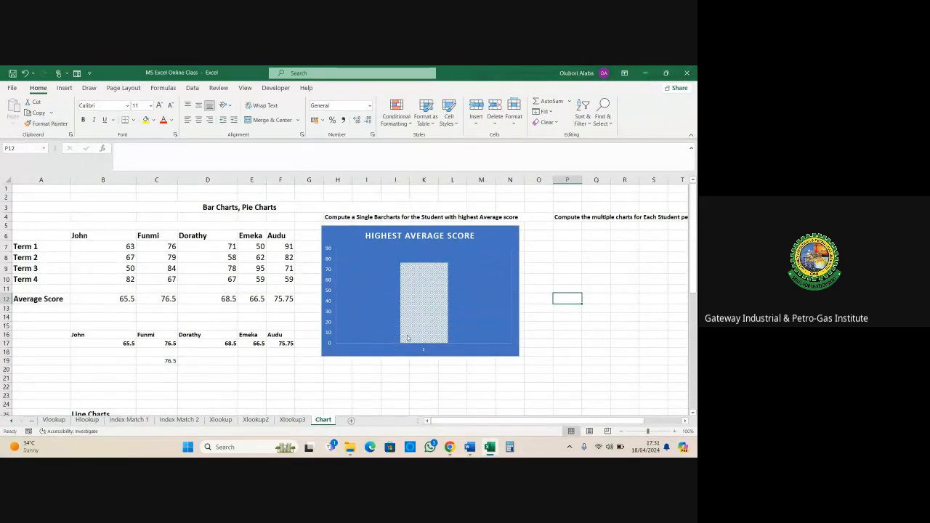
- Insert the recommended clustered column chart comparing each student's scores per term from A6:F10
mouse_move(415, 331)
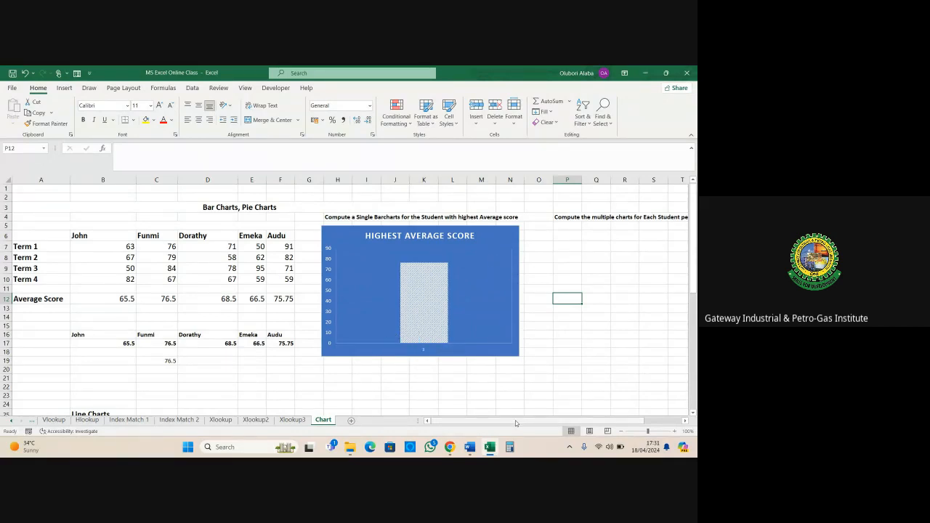
scroll(516, 423, right, 3)
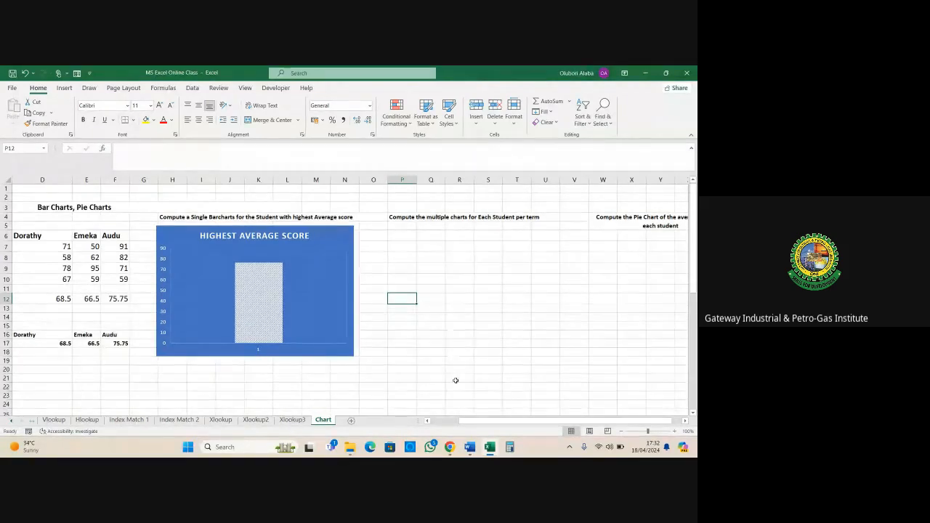
drag(482, 423, 452, 425)
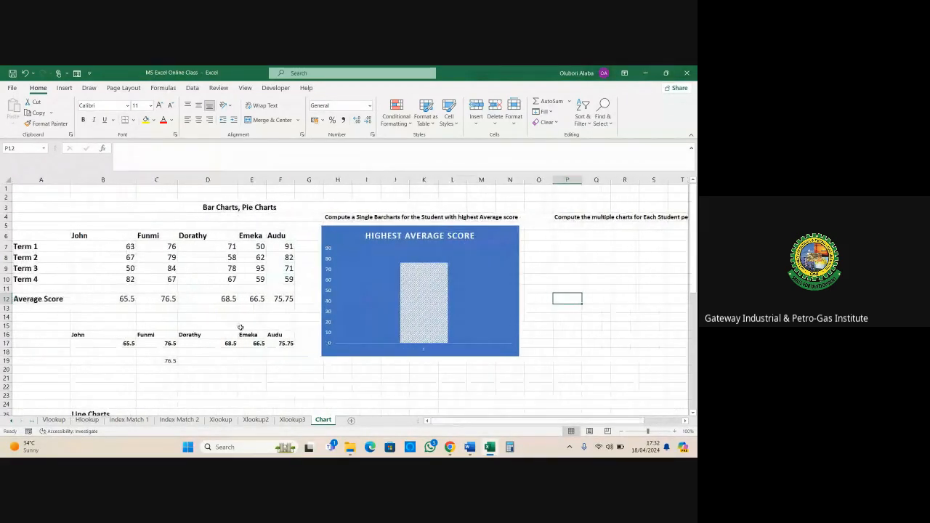
mouse_move(30, 241)
mouse_down()
mouse_move(51, 253)
mouse_move(270, 290)
mouse_move(286, 279)
mouse_up()
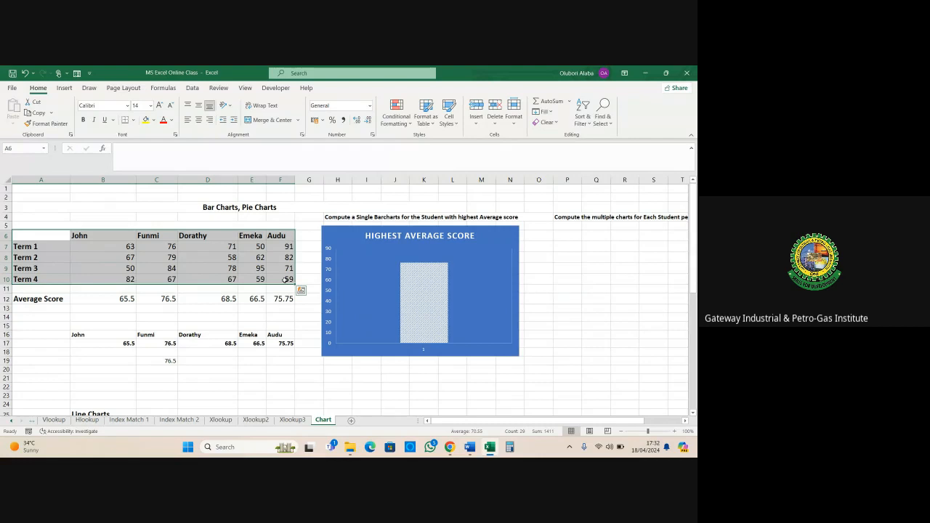
click(64, 88)
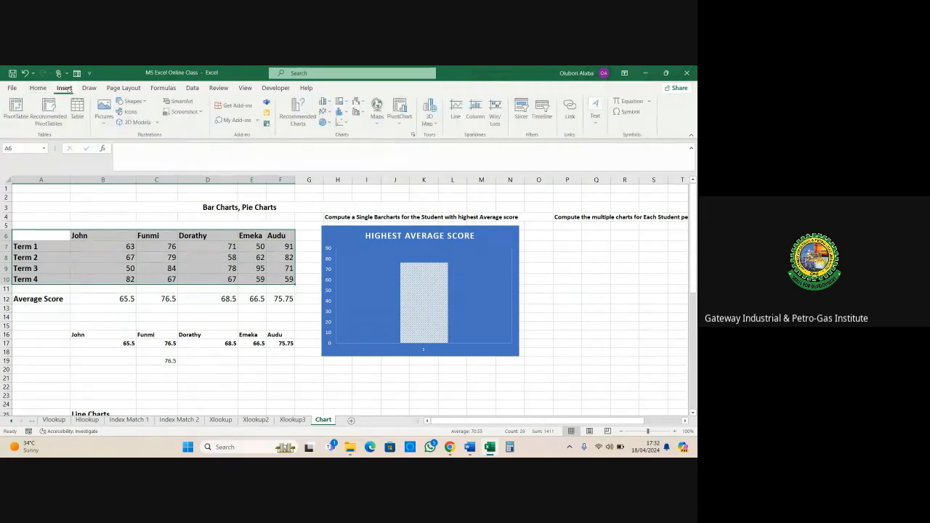
click(299, 117)
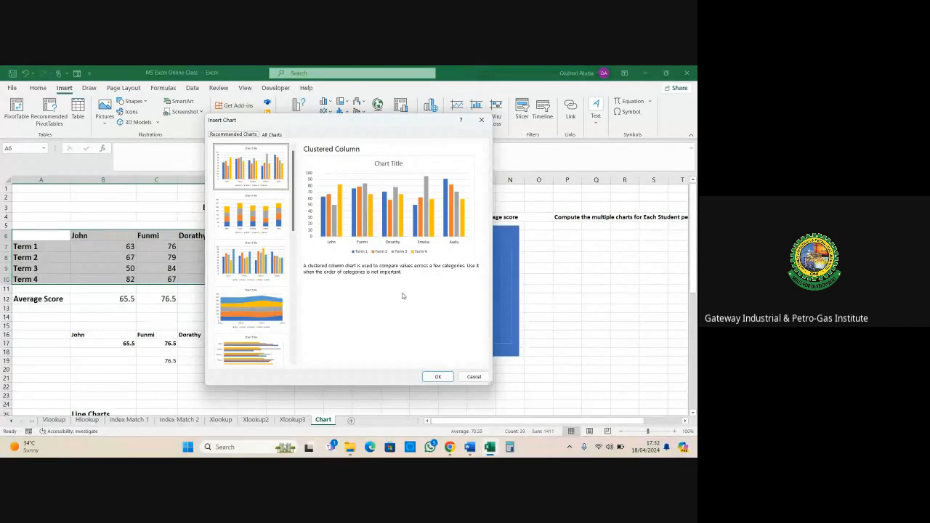
click(438, 377)
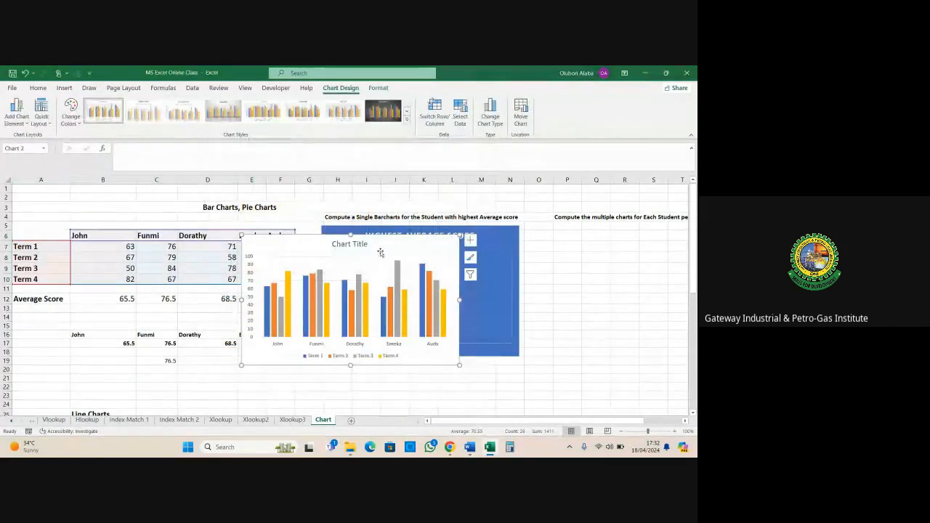
- Place the clustered column chart under the "Compute the multiple charts for Each Student per term" heading and narrow it to fit between columns O and V
drag(381, 252, 677, 249)
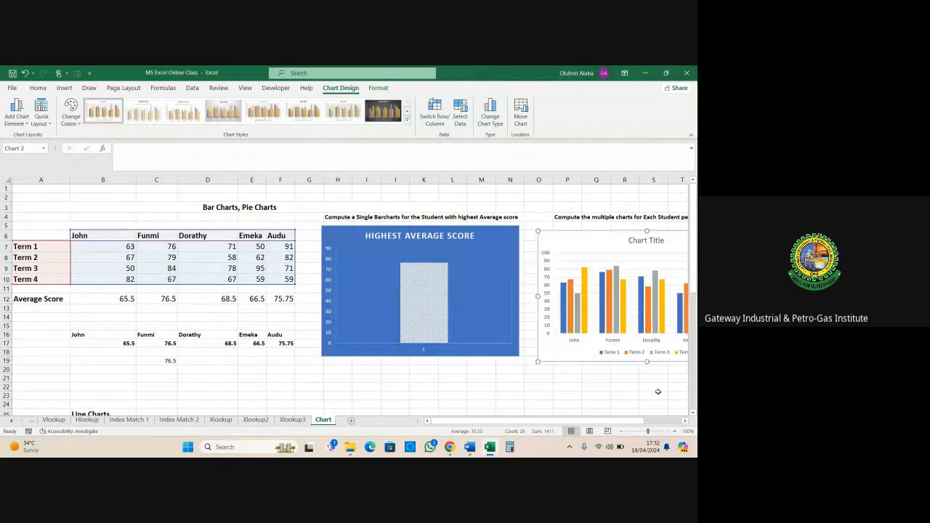
scroll(540, 301, right, 3)
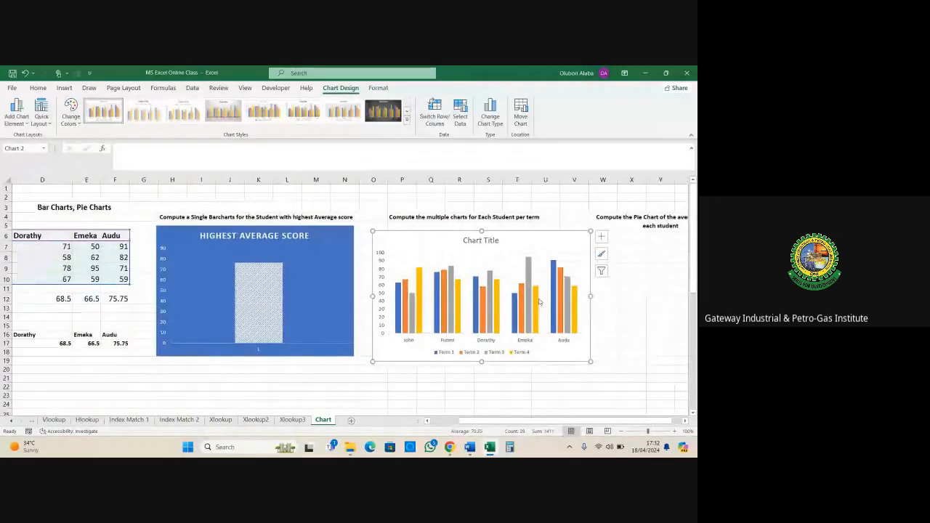
drag(532, 238, 529, 234)
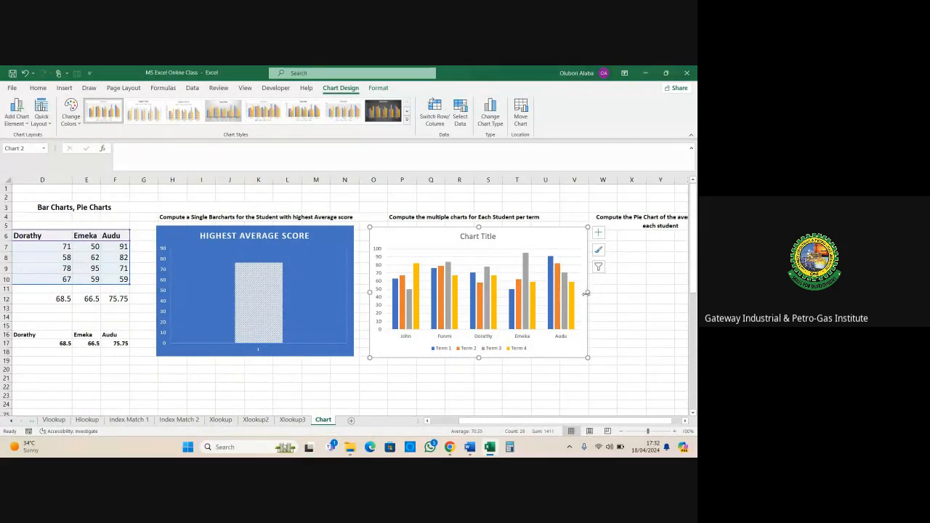
drag(587, 293, 572, 293)
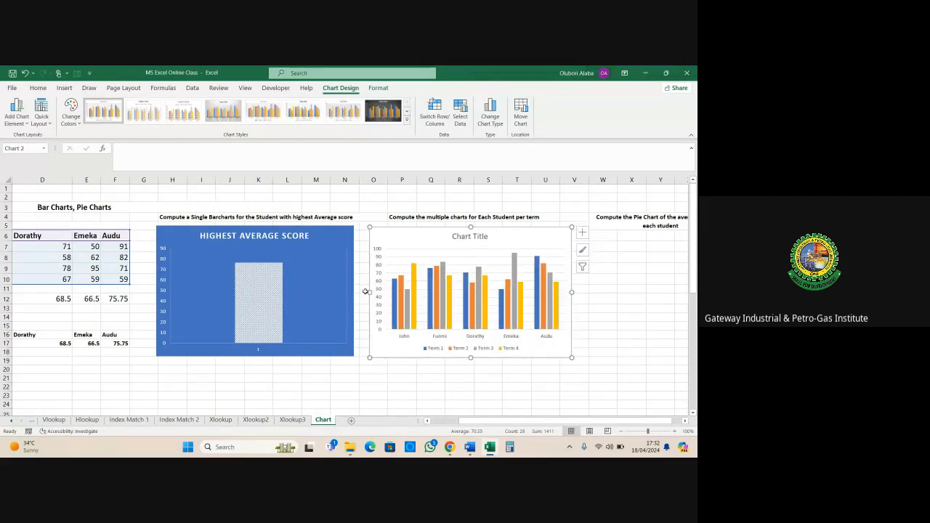
drag(366, 292, 376, 292)
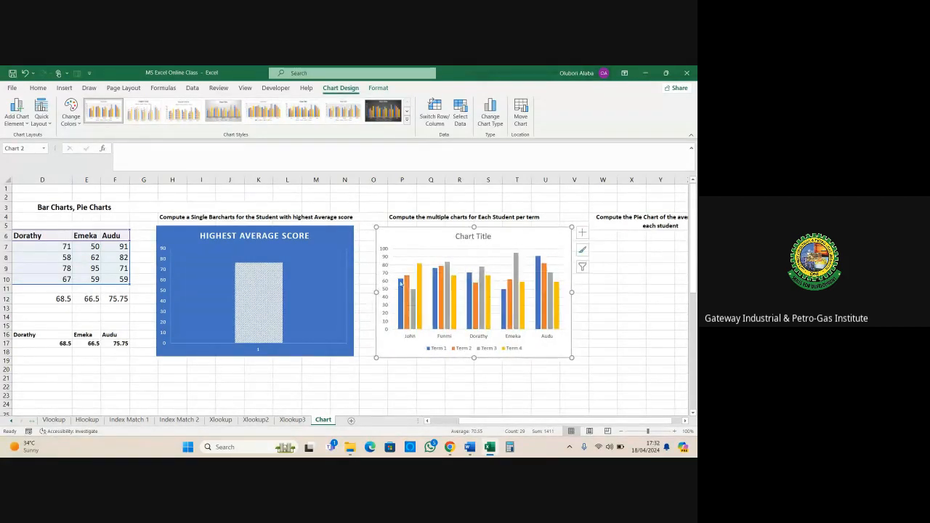
- Browse the available chart styles for the clustered column chart of scores per term
click(582, 249)
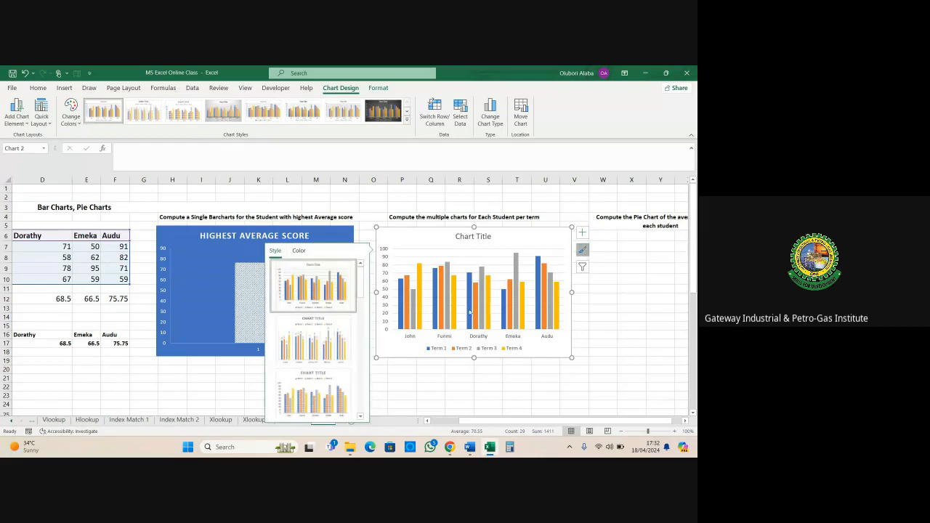
scroll(325, 332, down, 5)
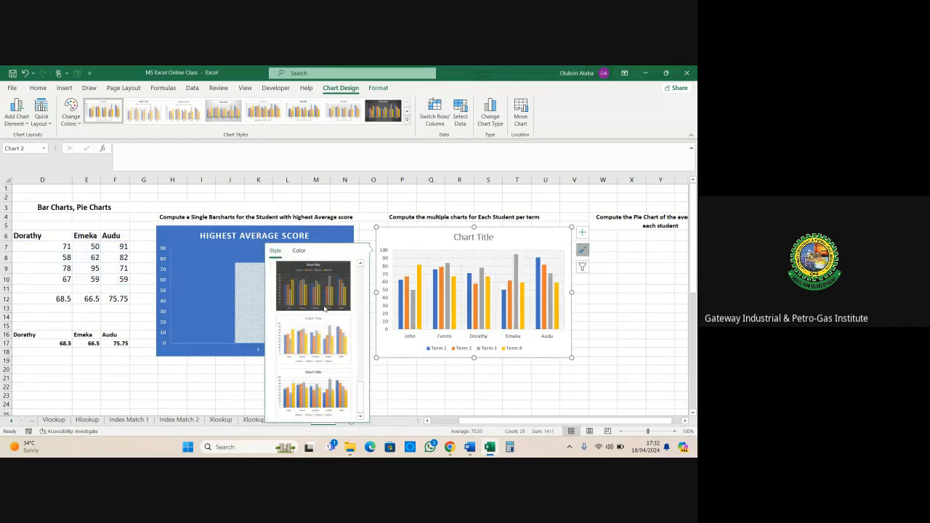
scroll(327, 327, up, 3)
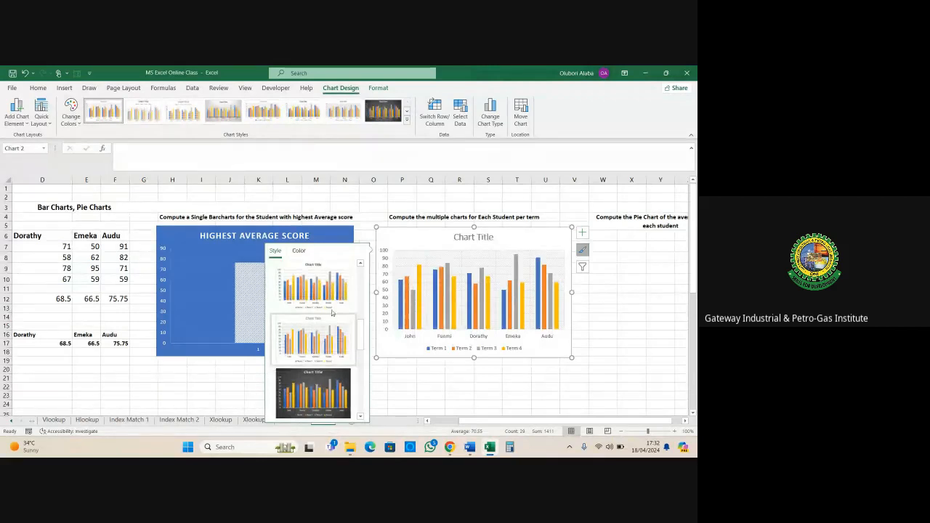
scroll(330, 331, up, 2)
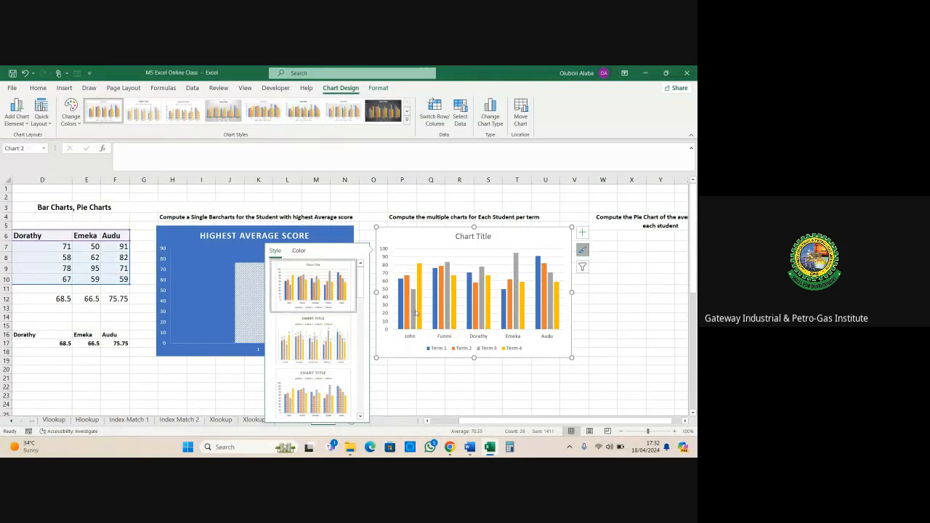
click(603, 343)
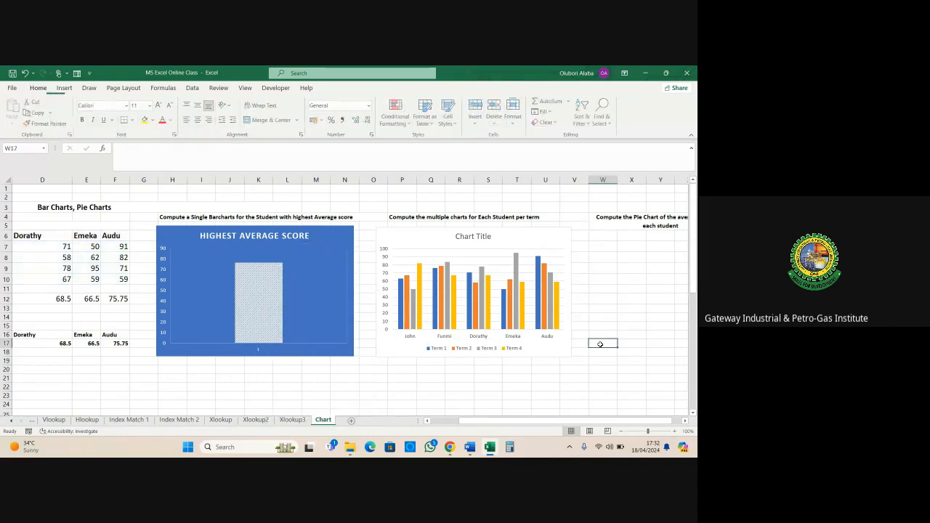
- Replace the clustered column chart's title with "Students Score Per Ter" and close the formatting pane
double_click(474, 237)
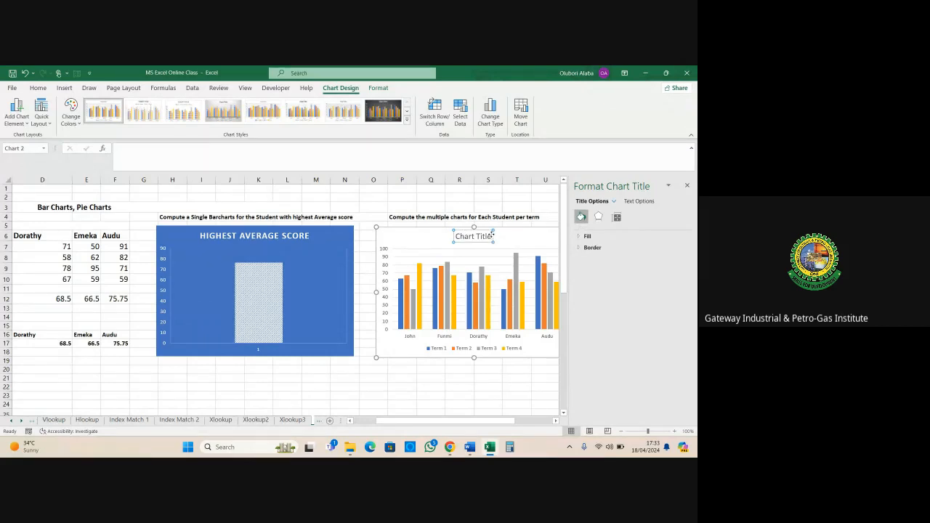
key(BackSpace)
key(BackSpace)
key(BackSpace)
key(BackSpace)
key(BackSpace)
key(BackSpace)
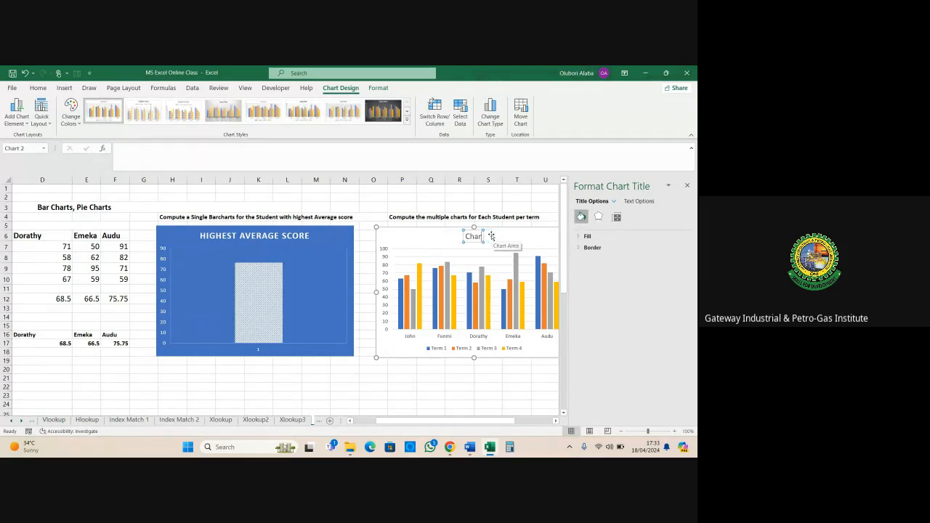
key(BackSpace)
text(Stu)
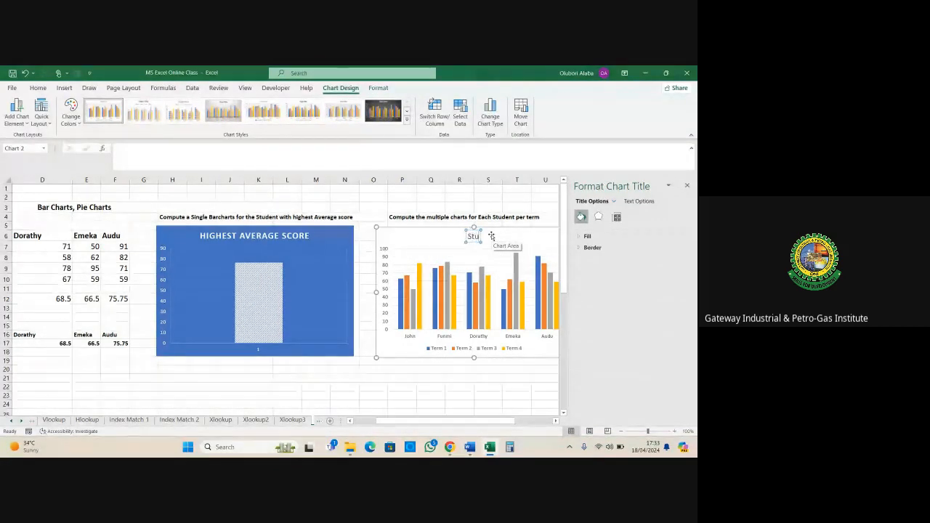
text(dents)
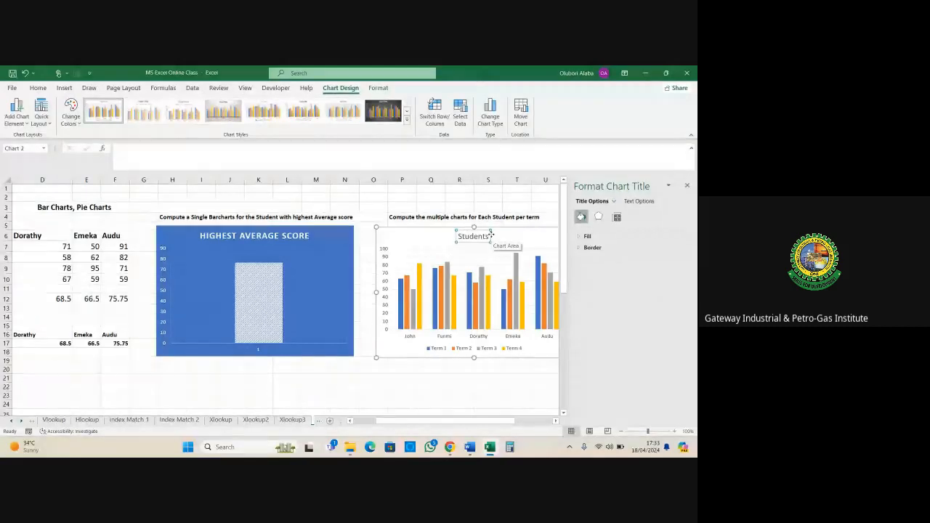
text( Sco)
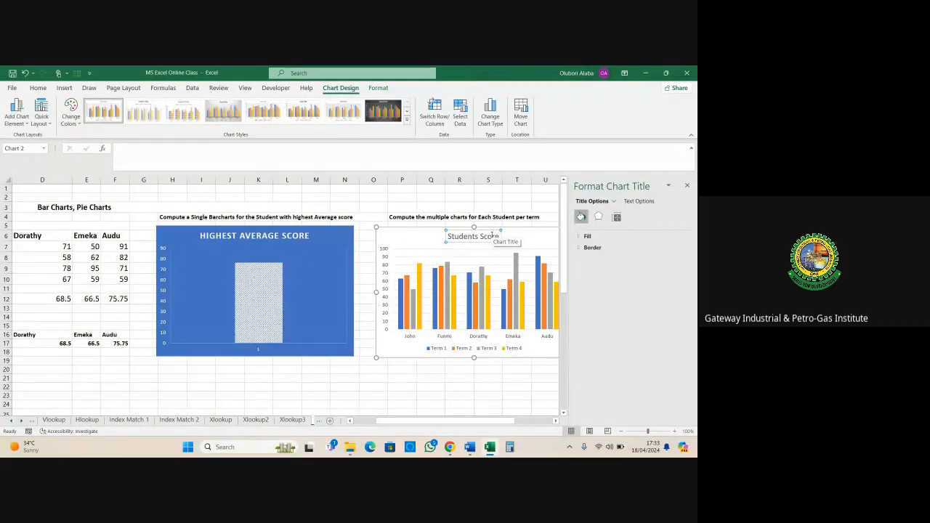
text(re Per Ter)
click(517, 197)
click(687, 186)
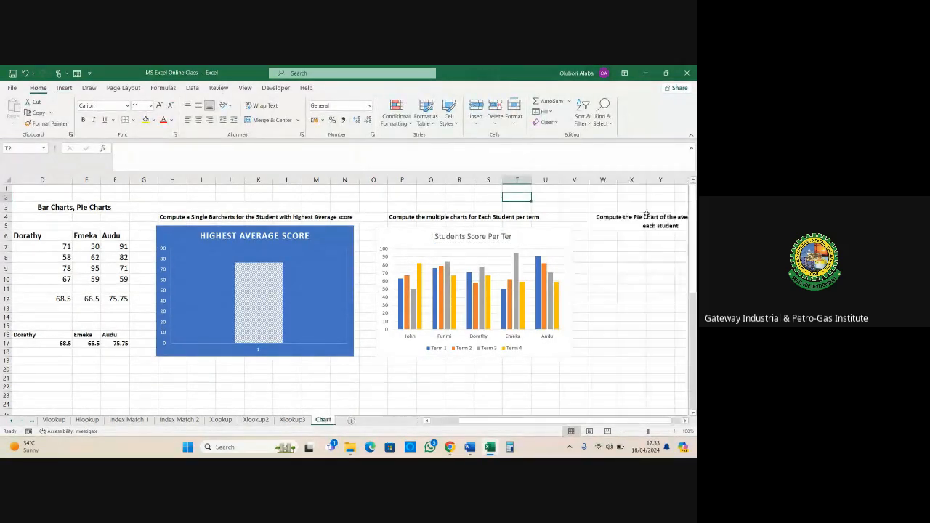
- Complete the clustered column chart's title as "Students Score Per Term" and close the formatting pane
click(599, 272)
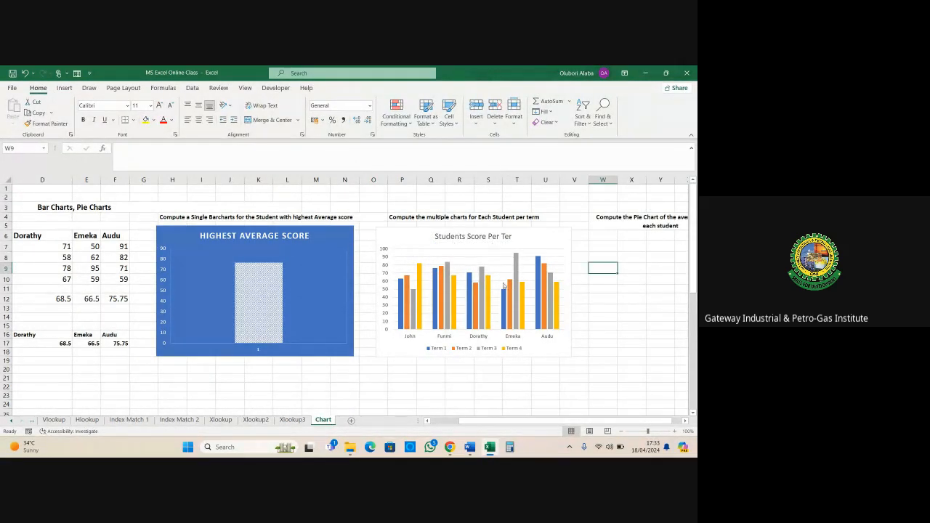
click(509, 236)
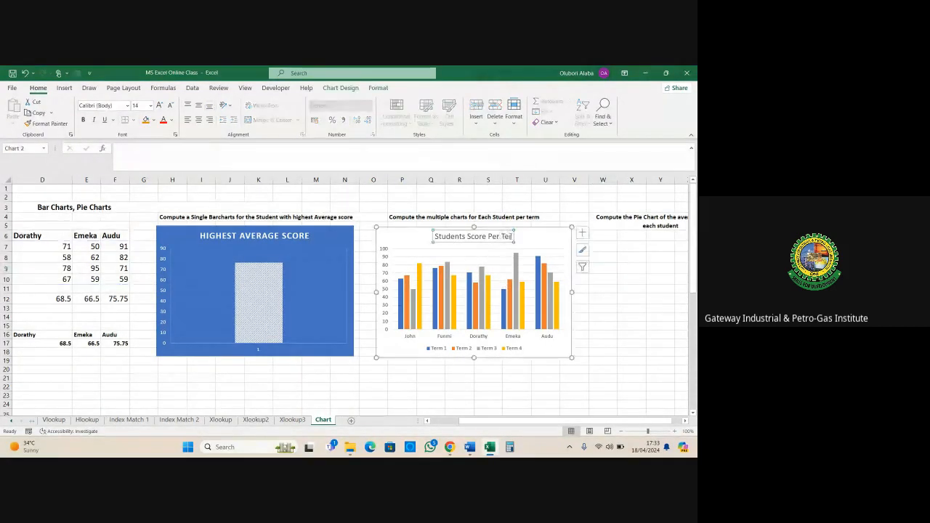
double_click(513, 237)
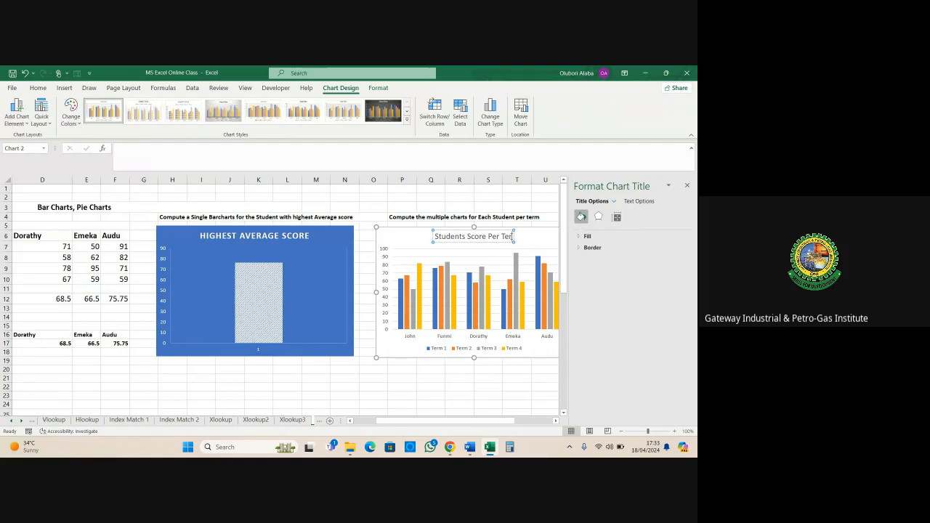
text(m)
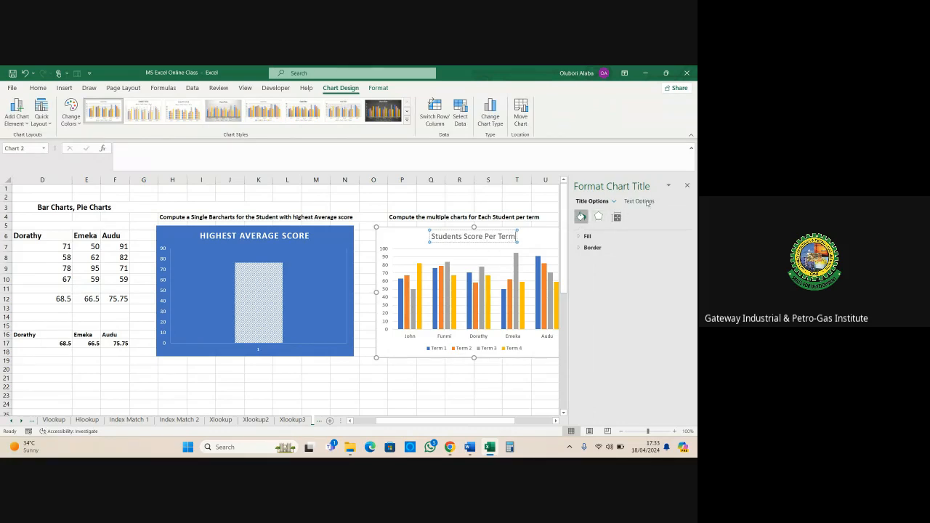
click(688, 186)
click(545, 207)
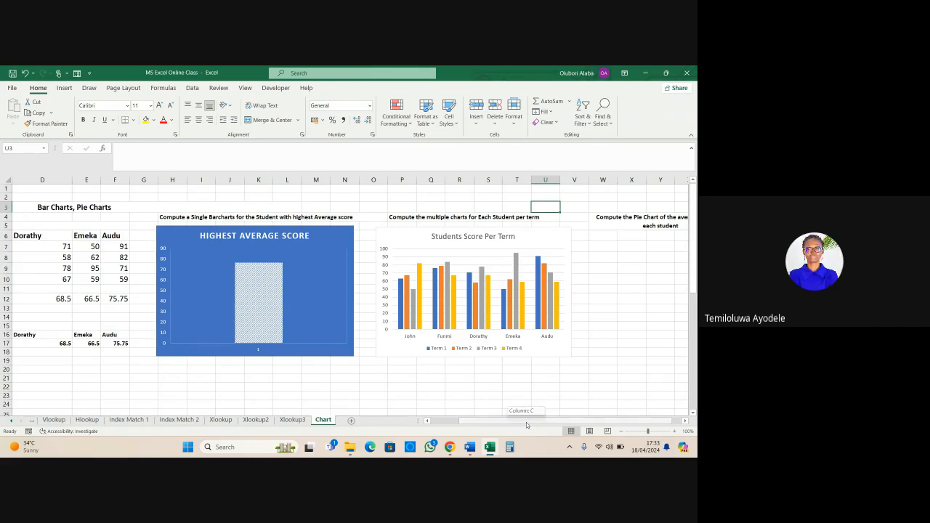
- Insert the recommended pie chart of each student's average score from B16:F17
drag(527, 422, 535, 426)
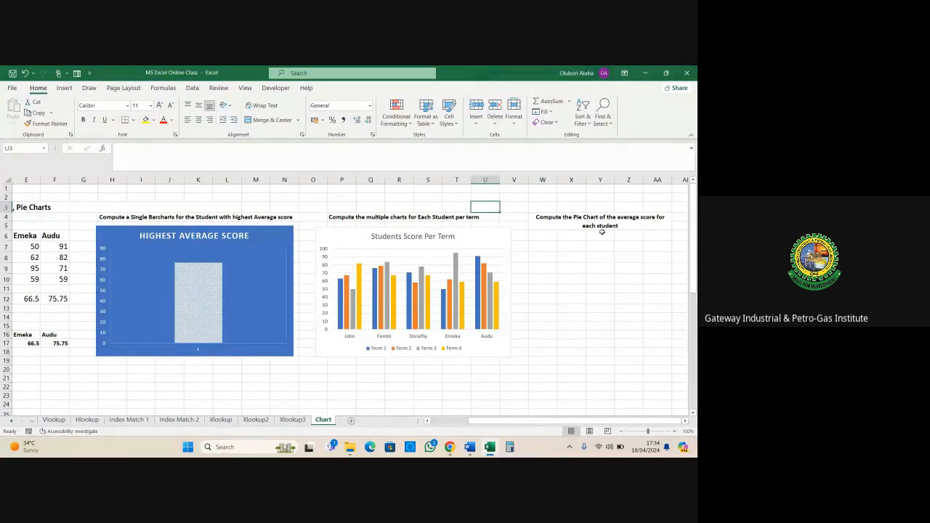
drag(536, 421, 494, 421)
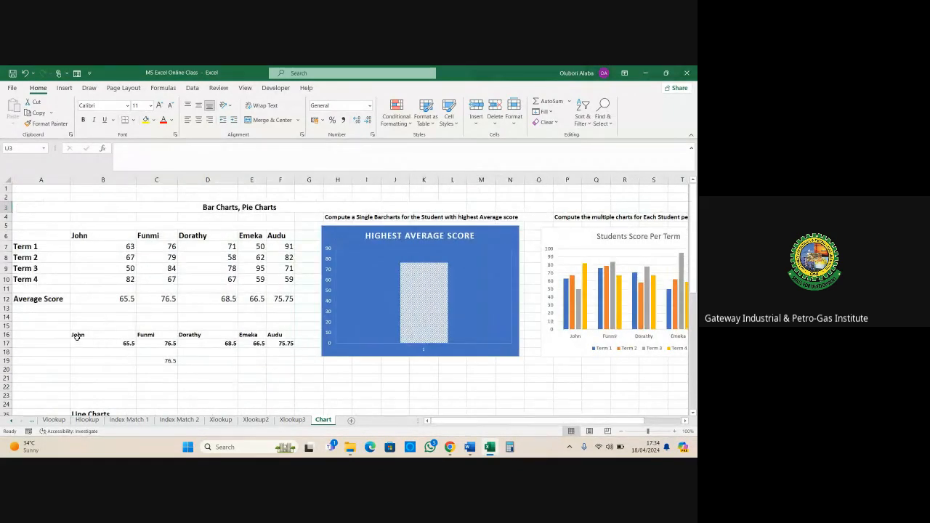
drag(77, 336, 280, 344)
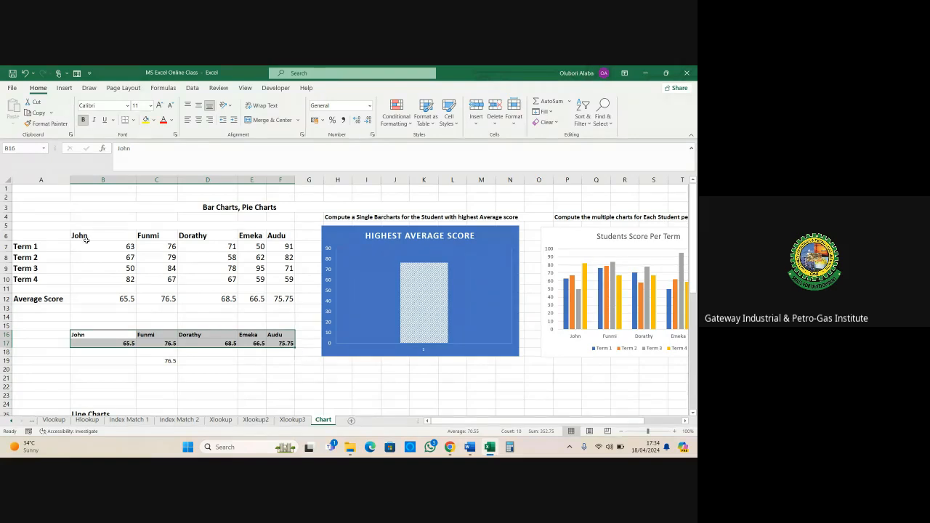
click(64, 88)
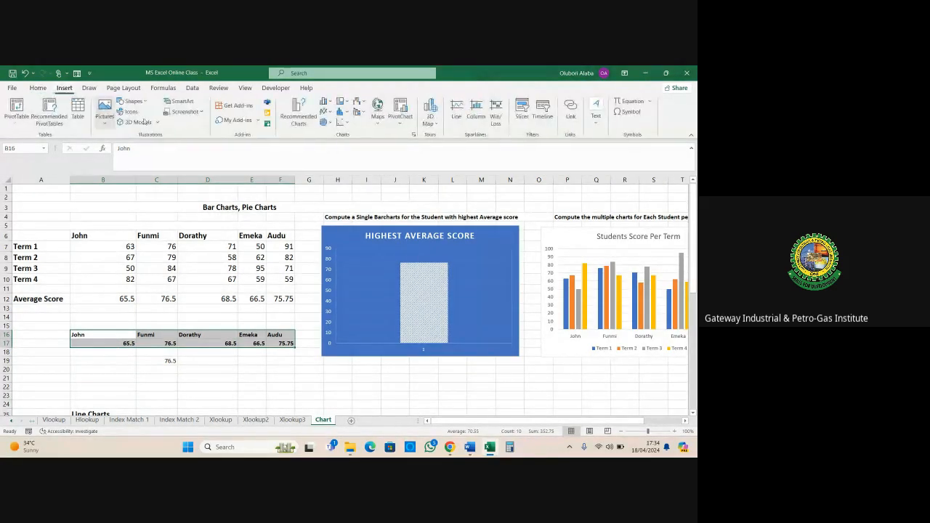
click(298, 116)
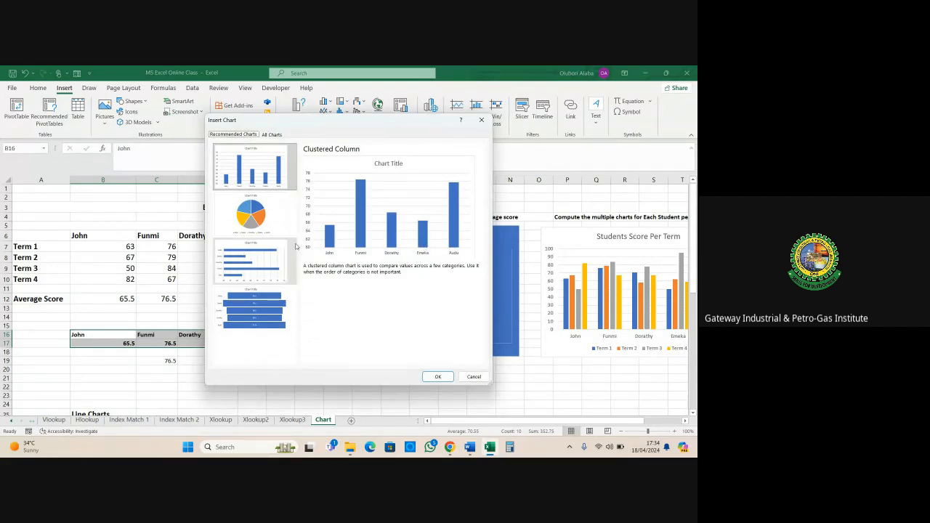
click(251, 207)
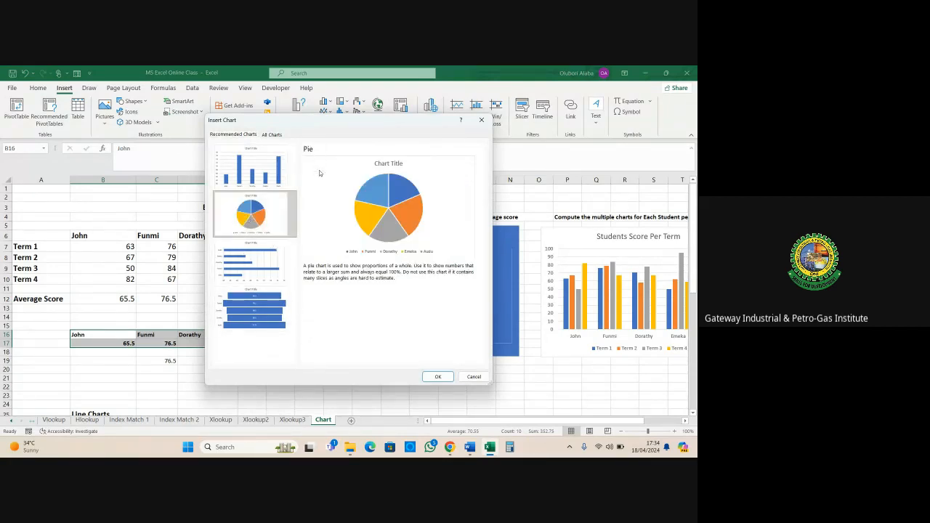
click(438, 376)
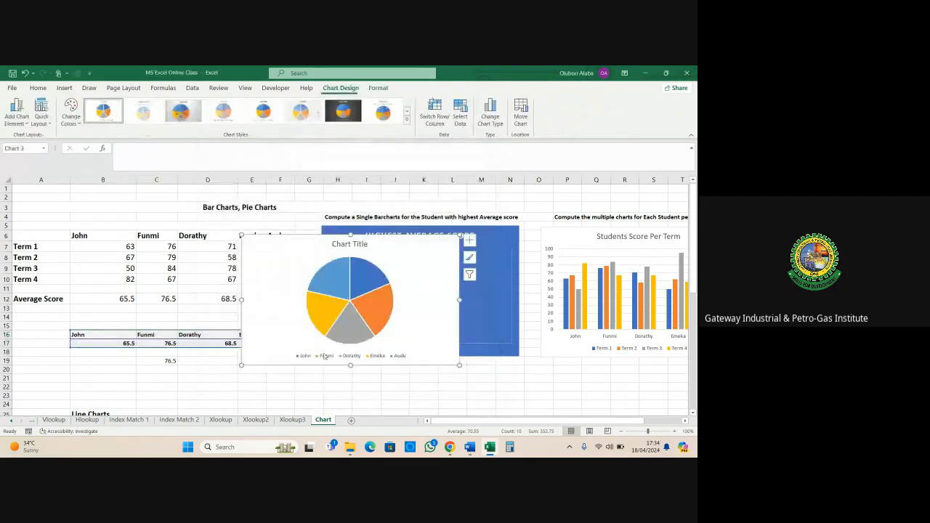
- Place the pie chart under the "Compute the Pie Chart of the average score for each student" heading and narrow it to fit between columns V and AB
drag(388, 249, 527, 252)
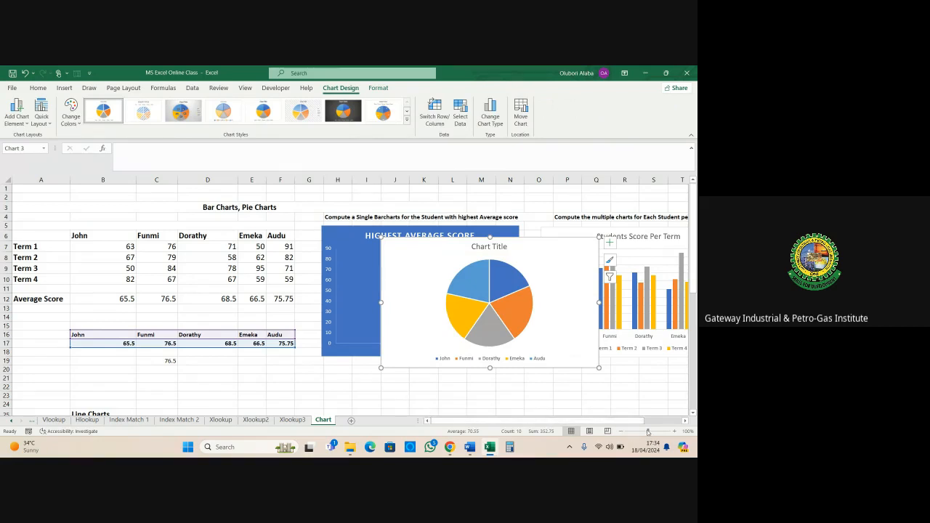
click(685, 424)
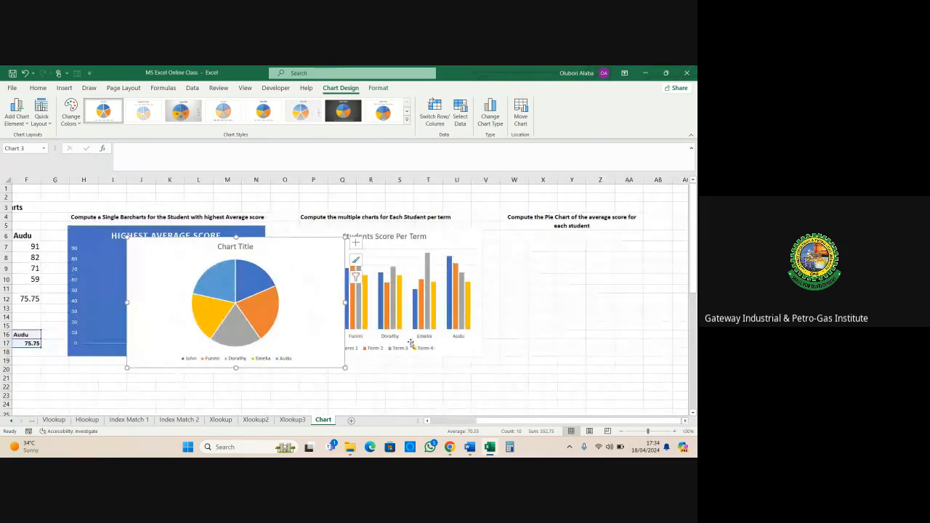
drag(297, 251, 642, 235)
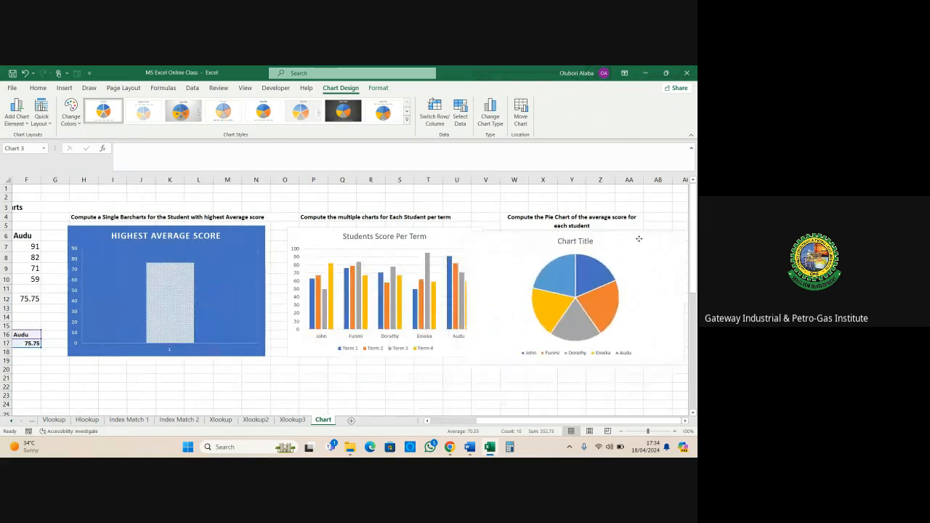
click(685, 423)
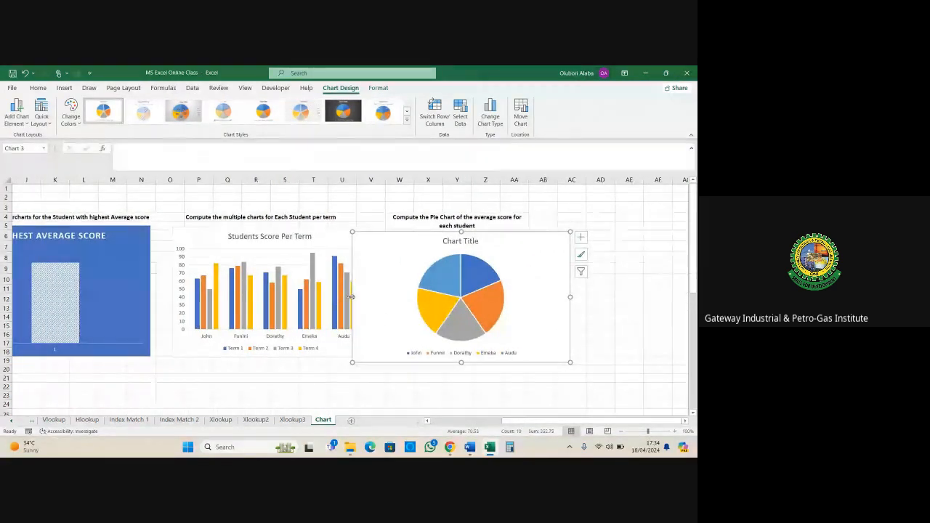
drag(352, 296, 384, 297)
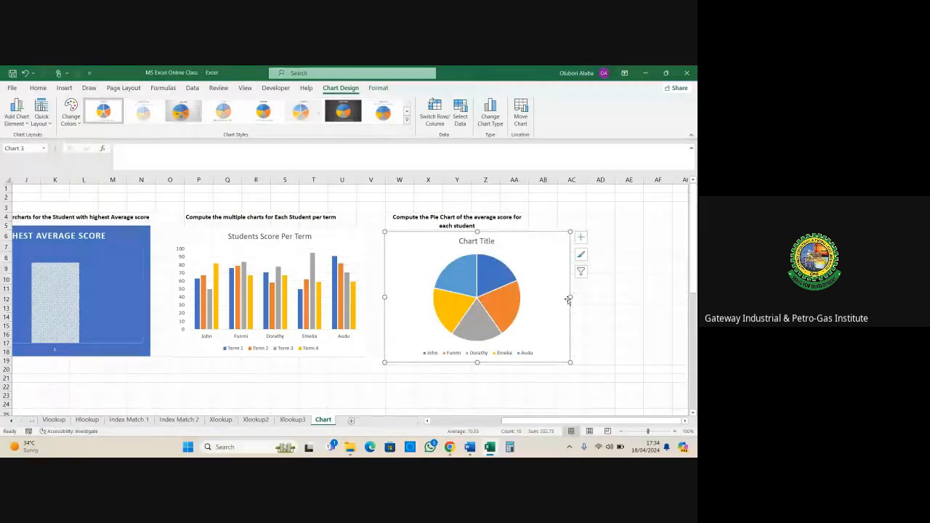
drag(570, 296, 551, 297)
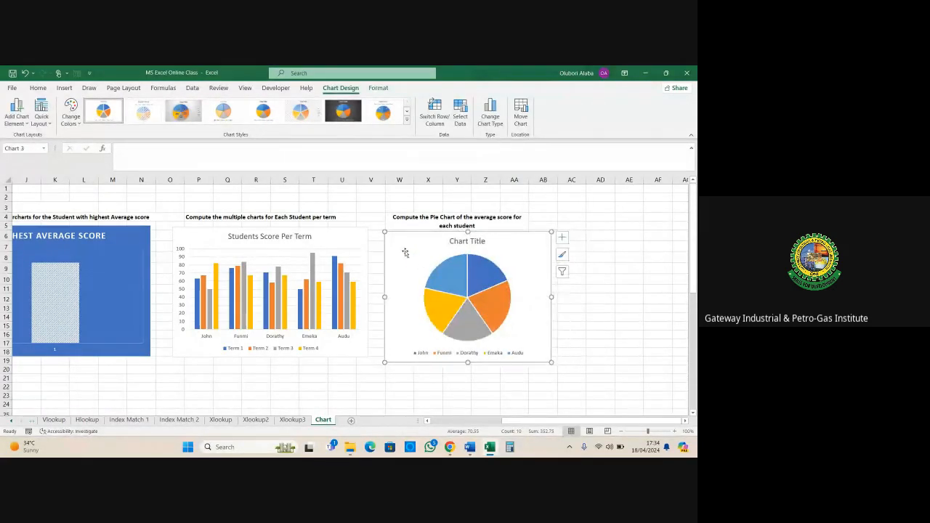
drag(405, 253, 396, 250)
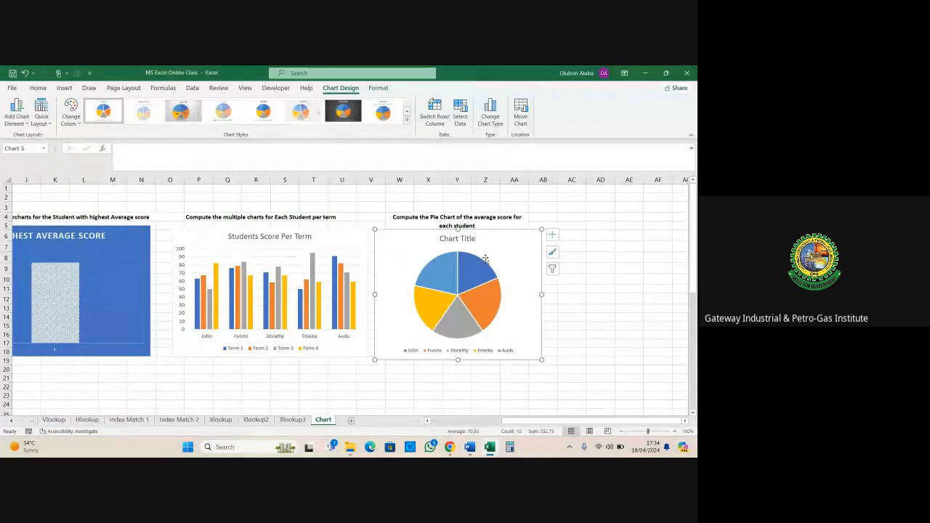
- Apply the third chart style, with a grey gradient background and dark percentage labels, to the pie chart
click(552, 252)
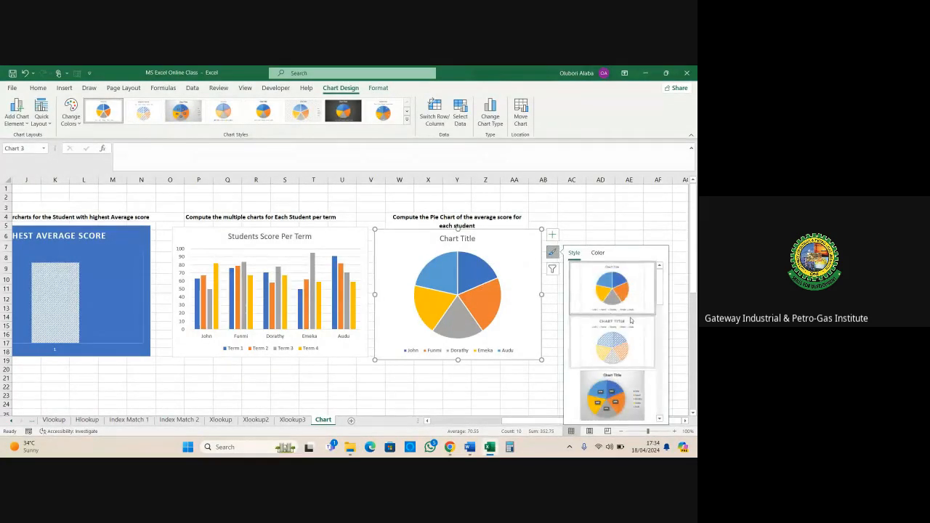
scroll(632, 323, down, 3)
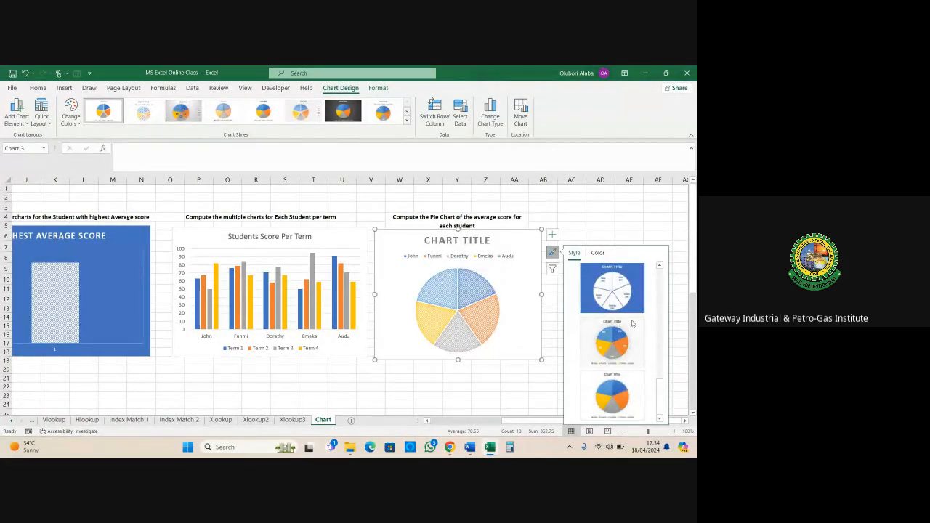
scroll(632, 324, up, 3)
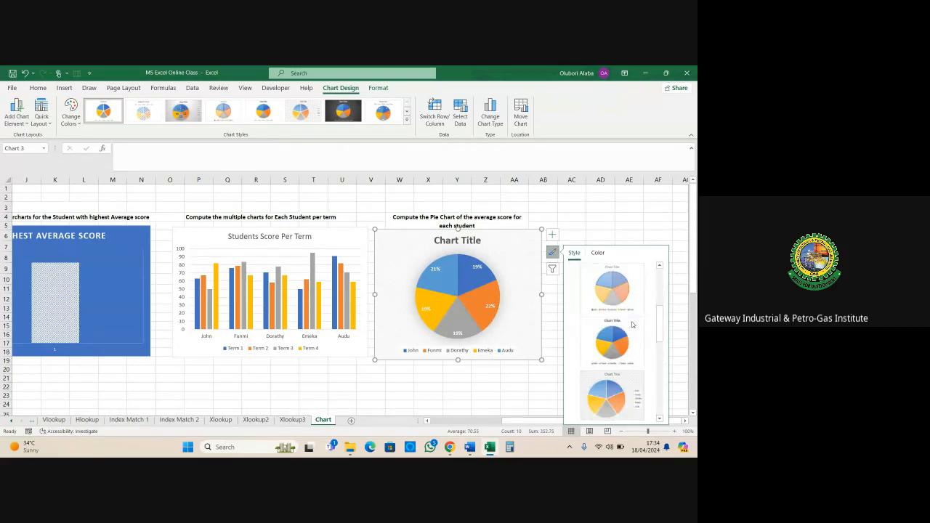
scroll(633, 325, up, 2)
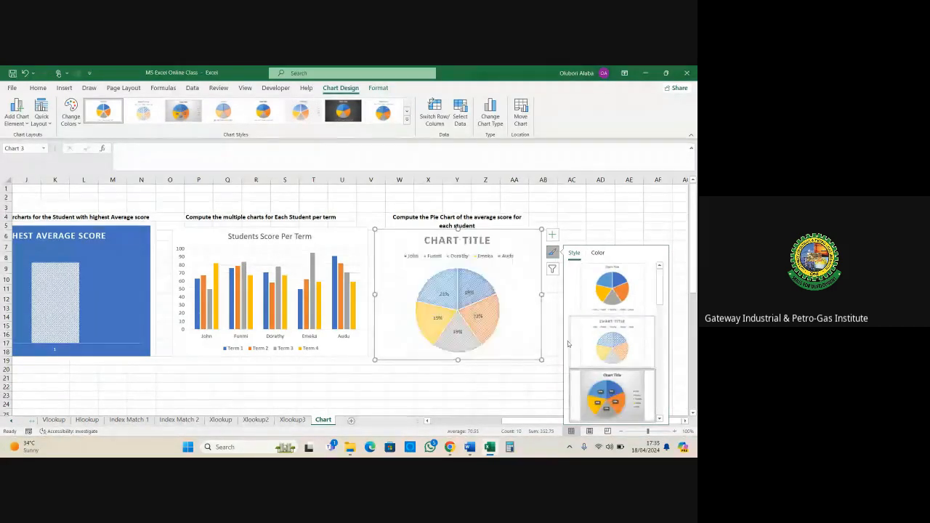
click(613, 396)
click(629, 226)
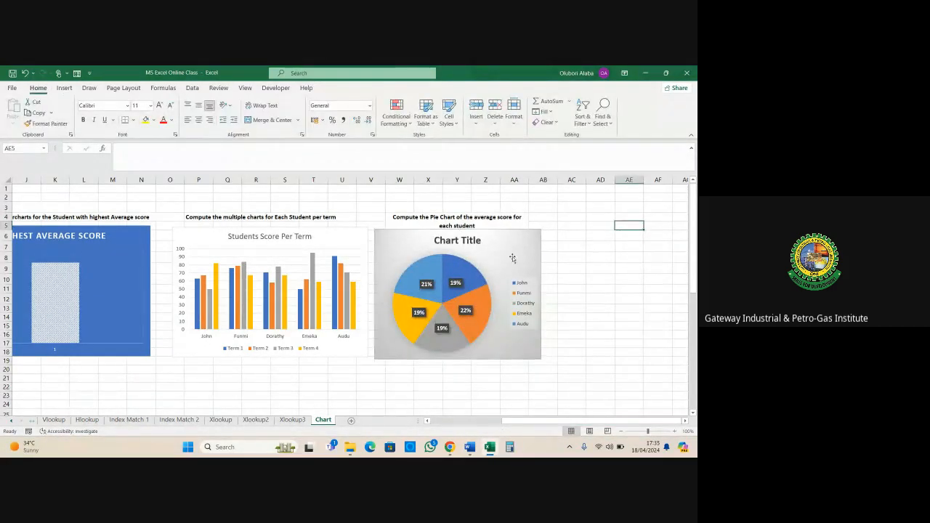
- Replace the pie chart's title with "Students Average Score Per Term"
click(458, 240)
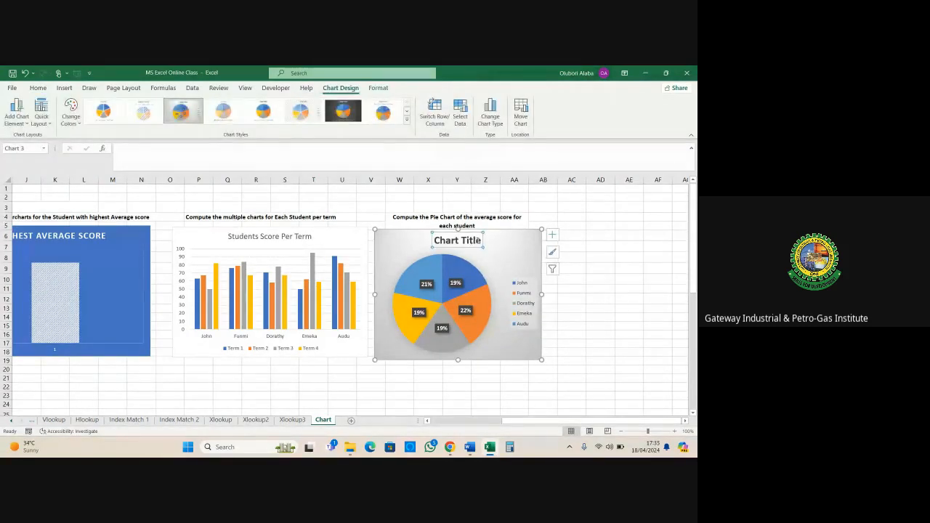
click(480, 241)
key(BackSpace)
key(BackSpace)
key(BackSpace)
key(BackSpace)
key(BackSpace)
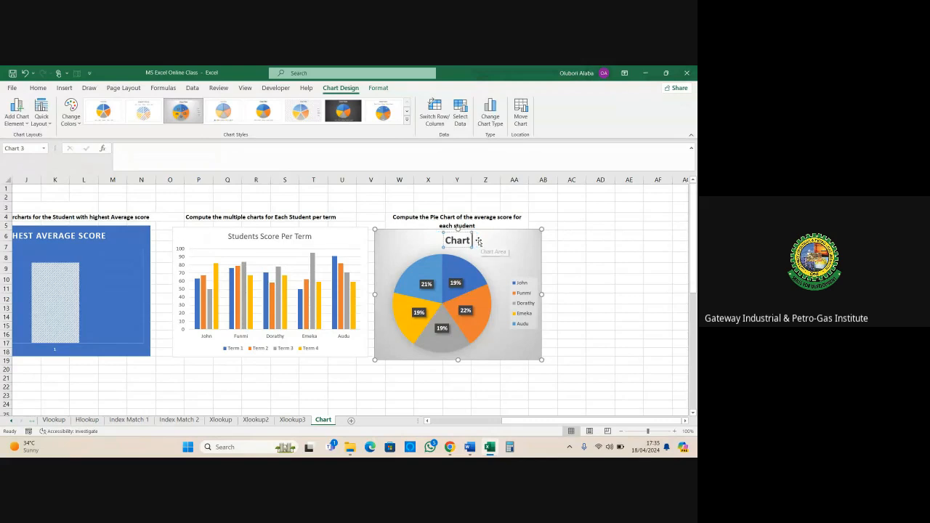
key(BackSpace)
key(BackSpace)
key(BackSpace)
key(BackSpace)
key(BackSpace)
key(BackSpace)
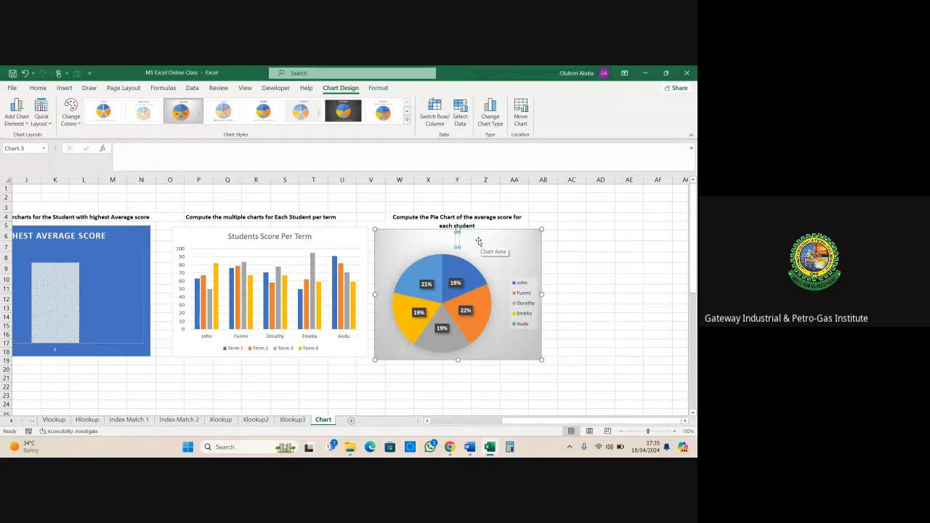
text(Stud)
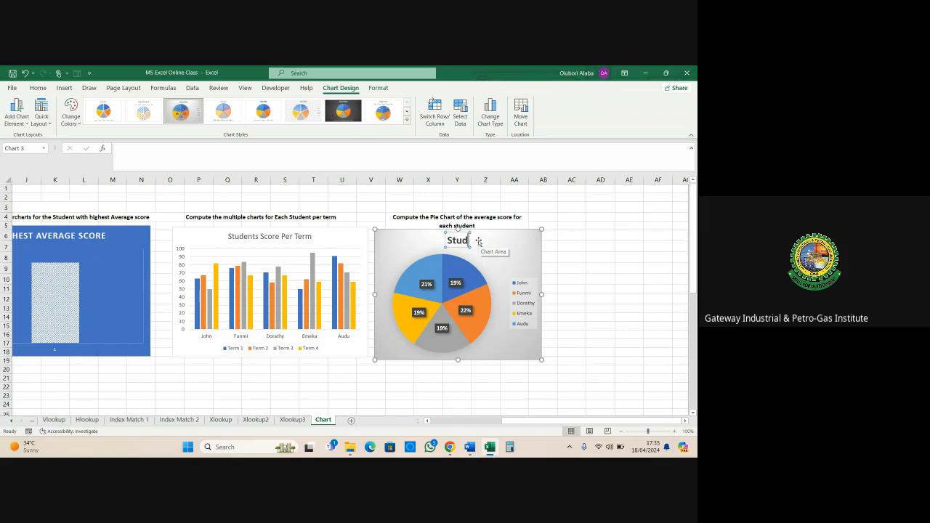
text(ents Av)
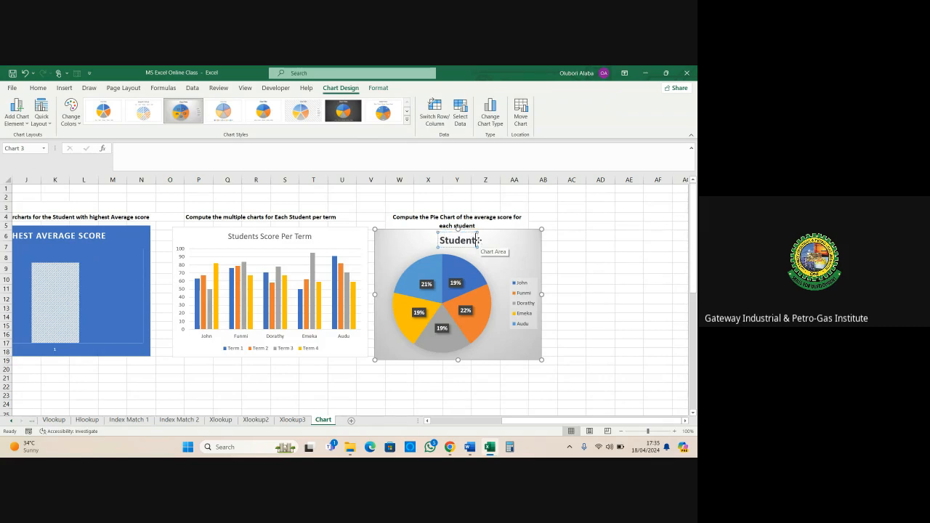
text(erage S)
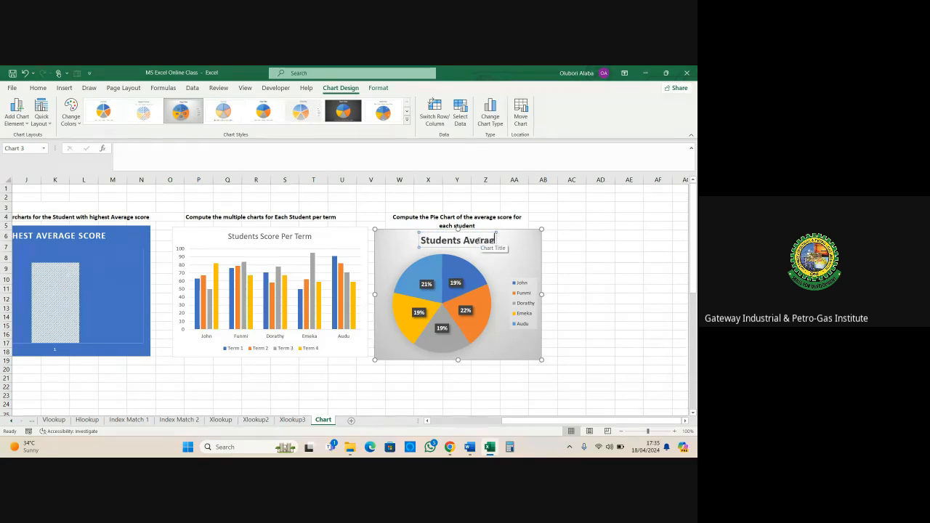
text(core)
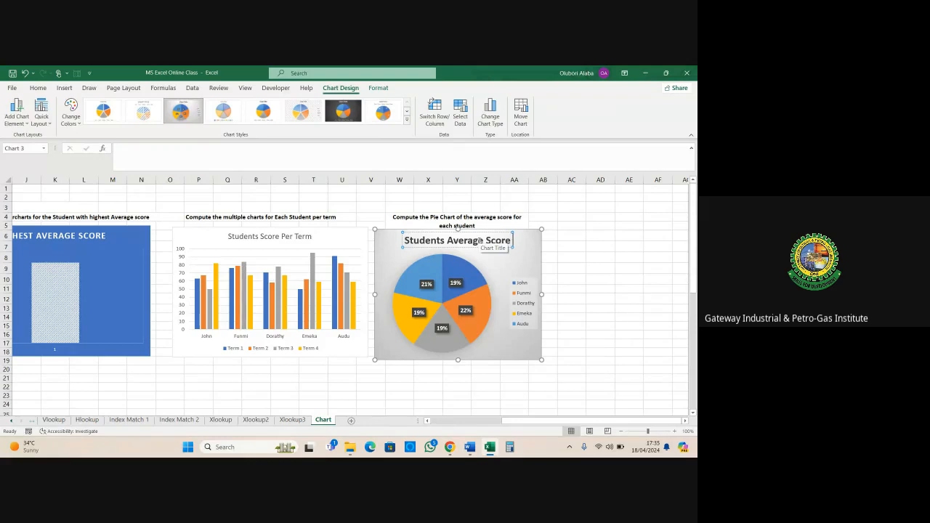
text( per)
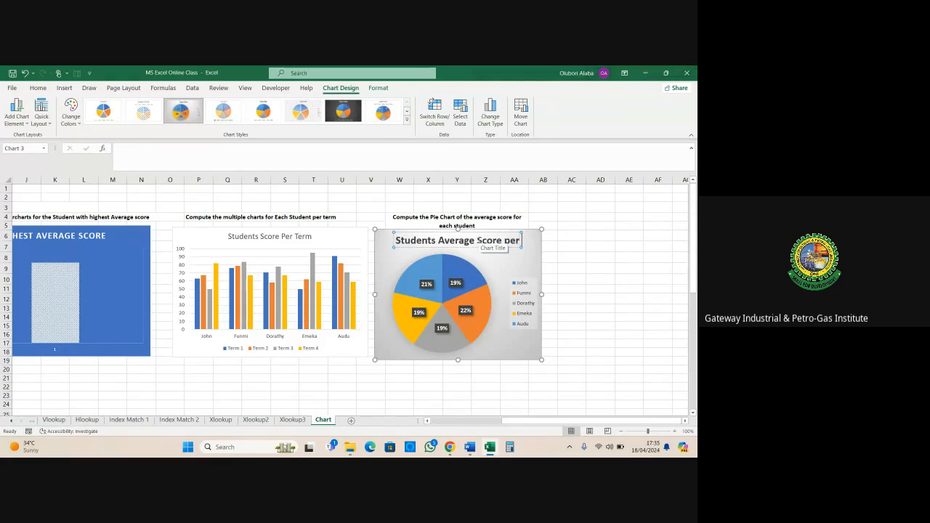
key(BackSpace)
key(BackSpace)
key(BackSpace)
text(P)
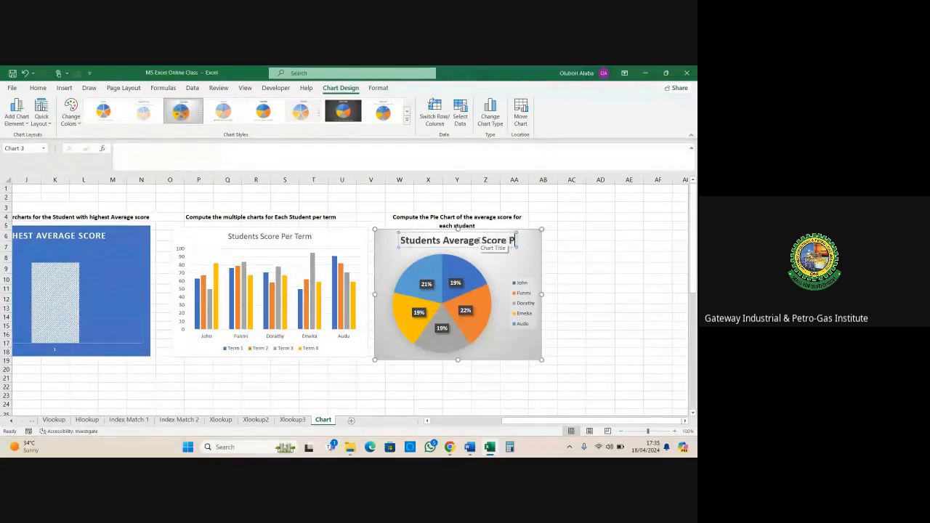
text(er T)
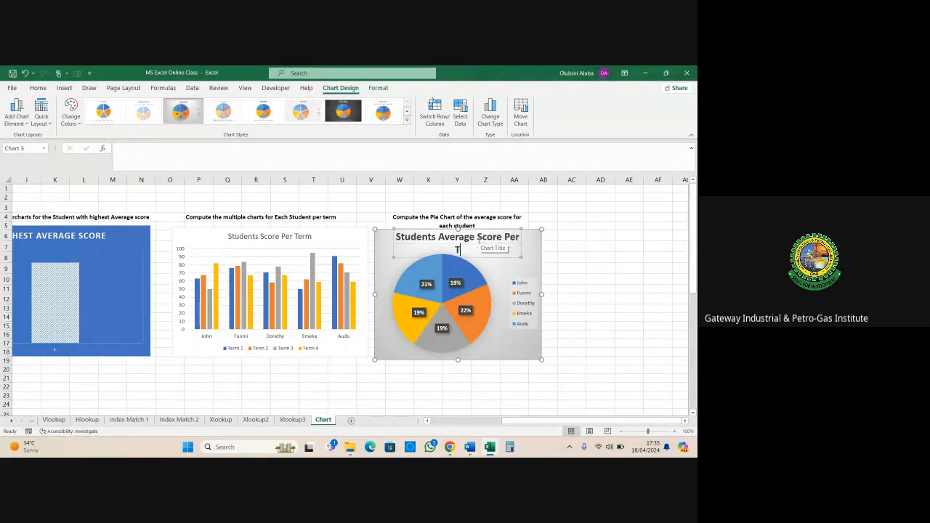
text(erm)
click(559, 235)
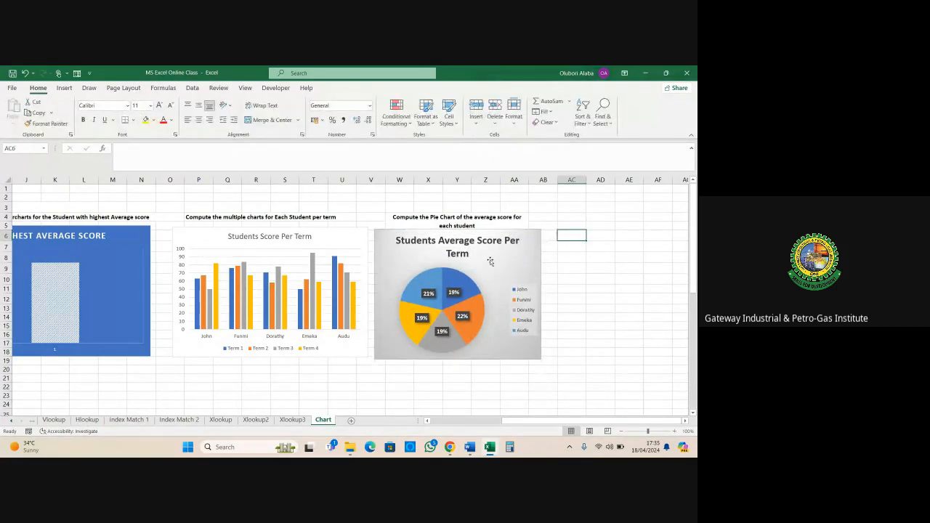
- Try pulling the dark blue slice out of the pie chart and undo the move
click(459, 278)
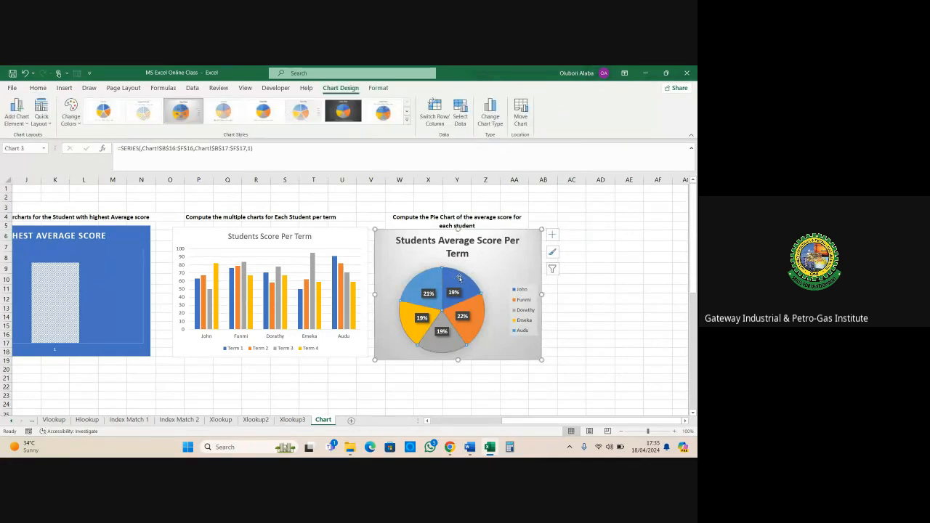
click(459, 278)
drag(459, 278, 472, 277)
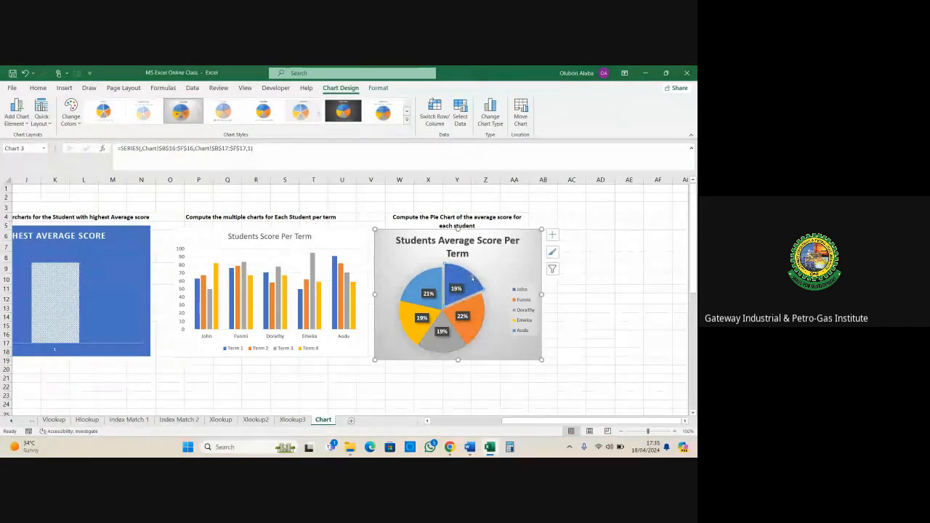
key(ctrl+z)
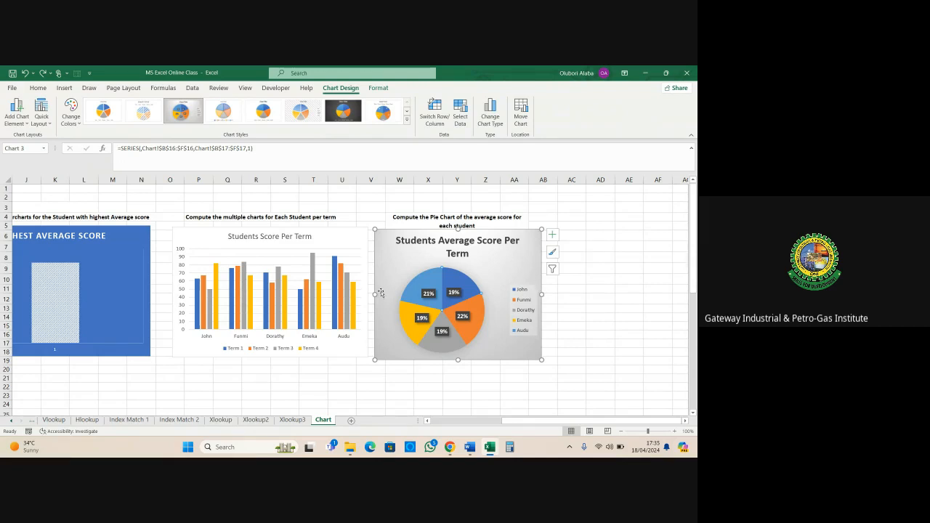
- Widen the pie chart slightly on both sides and deselect it
drag(373, 295, 370, 294)
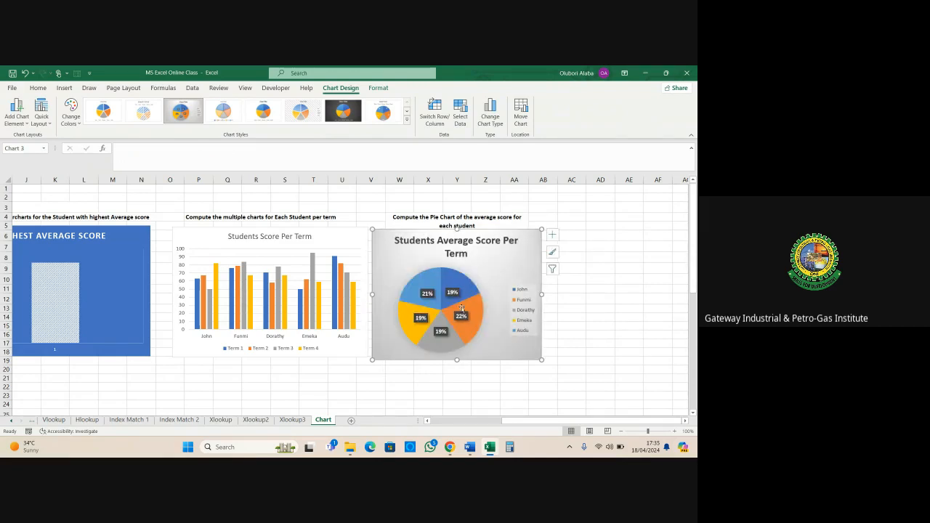
drag(542, 295, 544, 295)
click(571, 288)
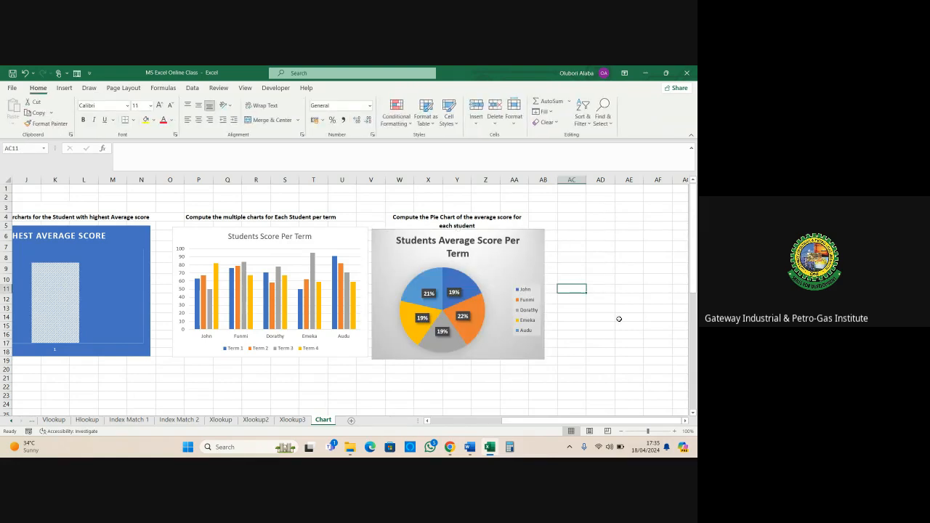
- Review the finished charts and examine the CHM Airline 2021 data and graph tasks in the Line Charts section
scroll(431, 421, left, 5)
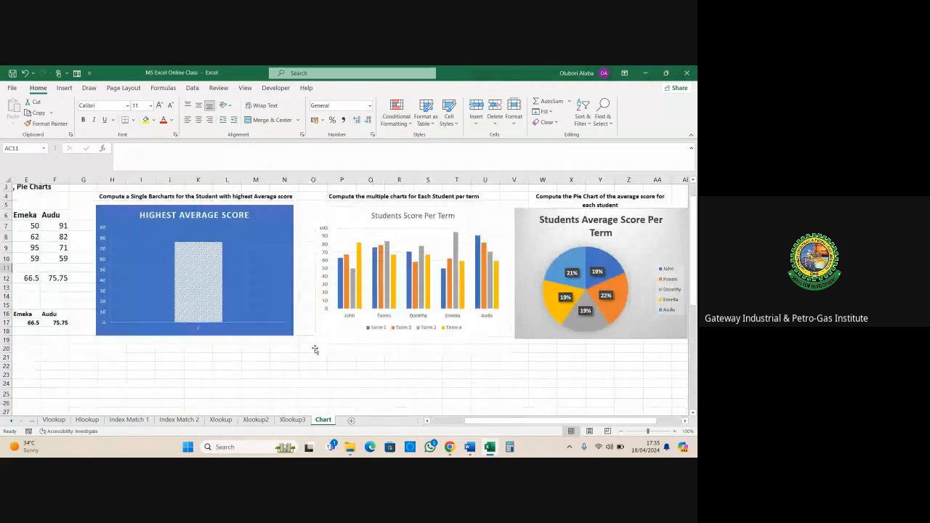
scroll(317, 347, down, 4)
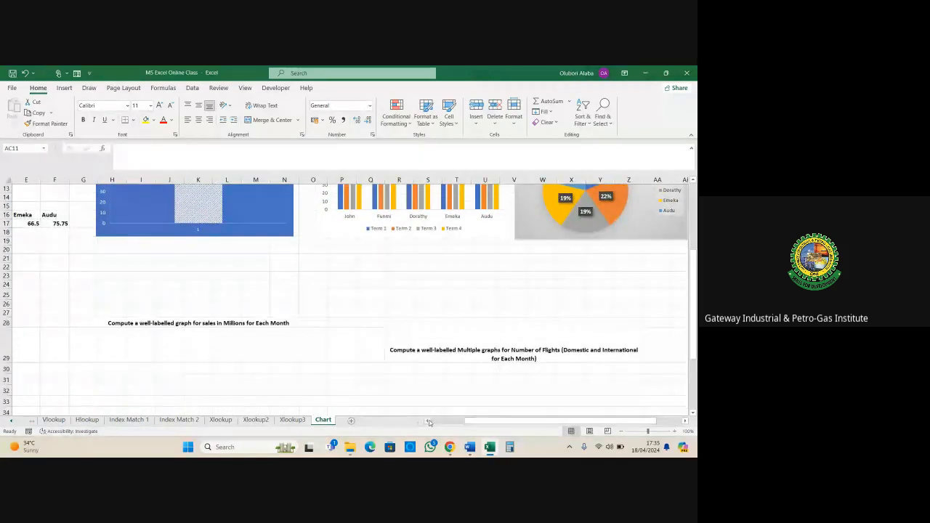
scroll(425, 404, left, 4)
scroll(286, 305, down, 4)
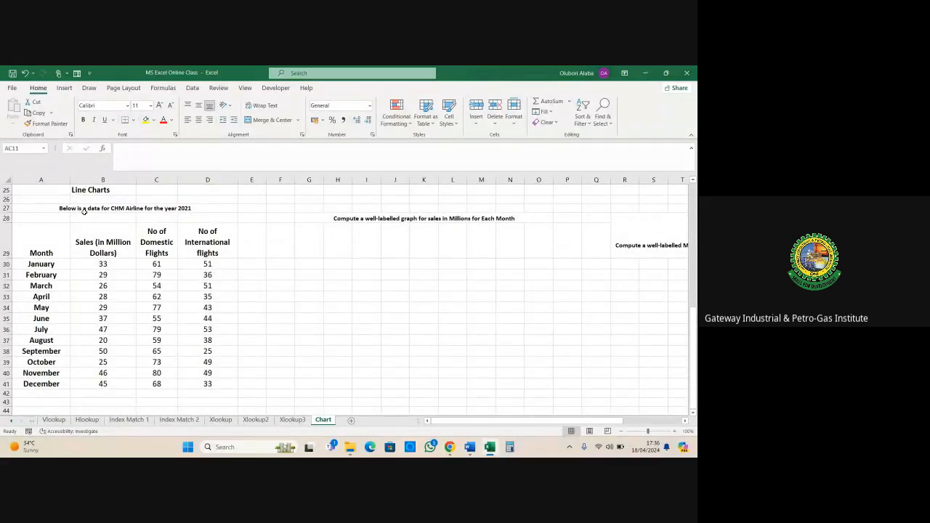
scroll(85, 213, up, 1)
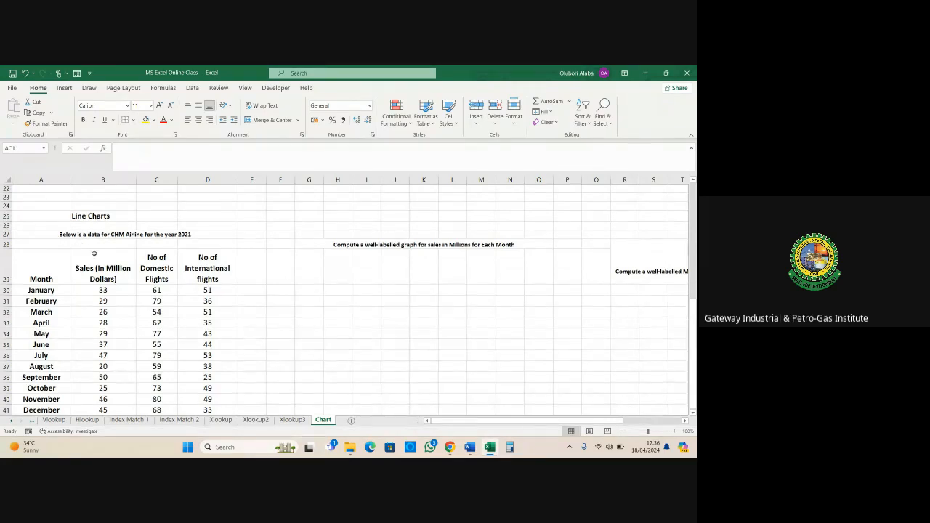
drag(47, 266, 211, 396)
click(356, 312)
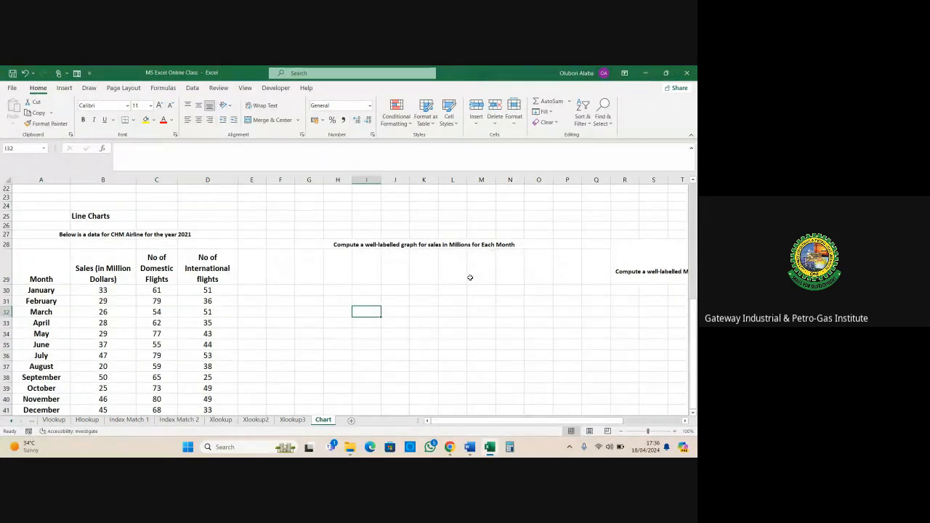
- Insert the recommended line chart from A29:B41 and place it under "Compute a well-labelled graph for sales in Millions for Each Month"
scroll(470, 277, down, 1)
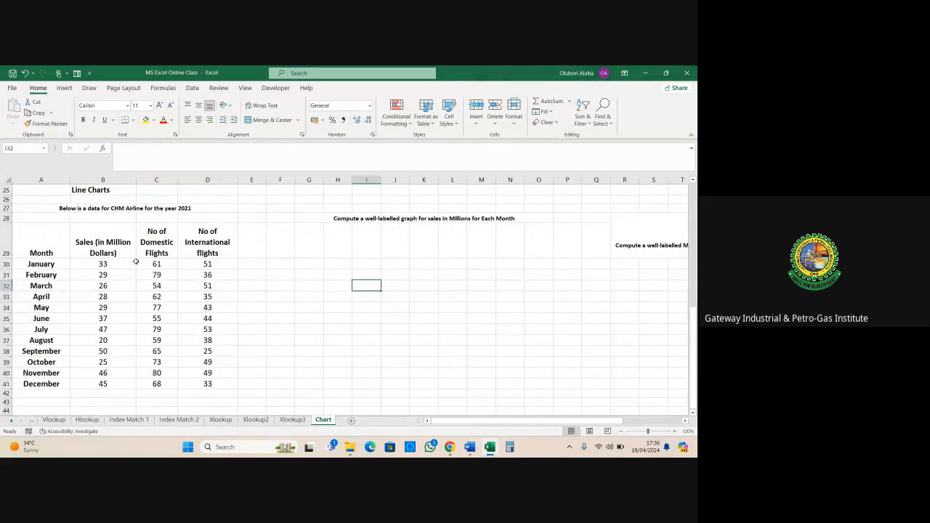
drag(46, 247, 96, 383)
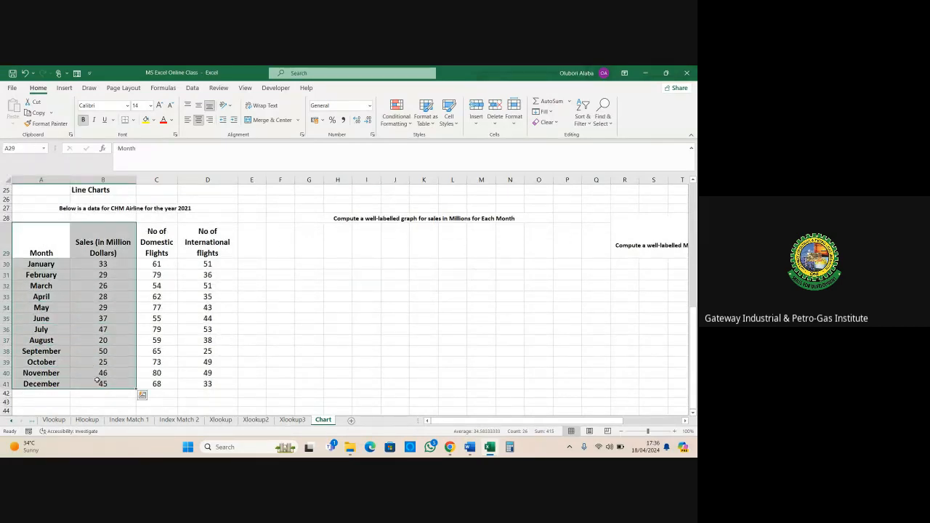
click(64, 88)
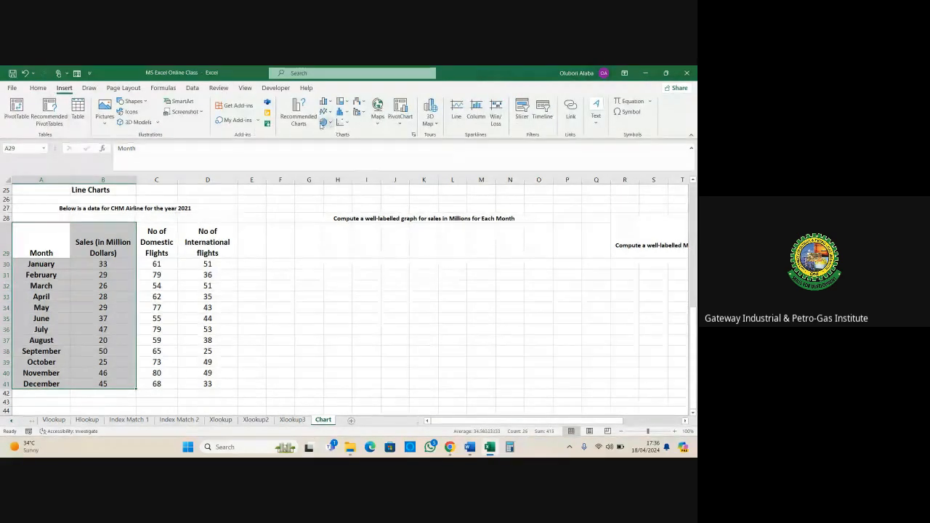
click(299, 111)
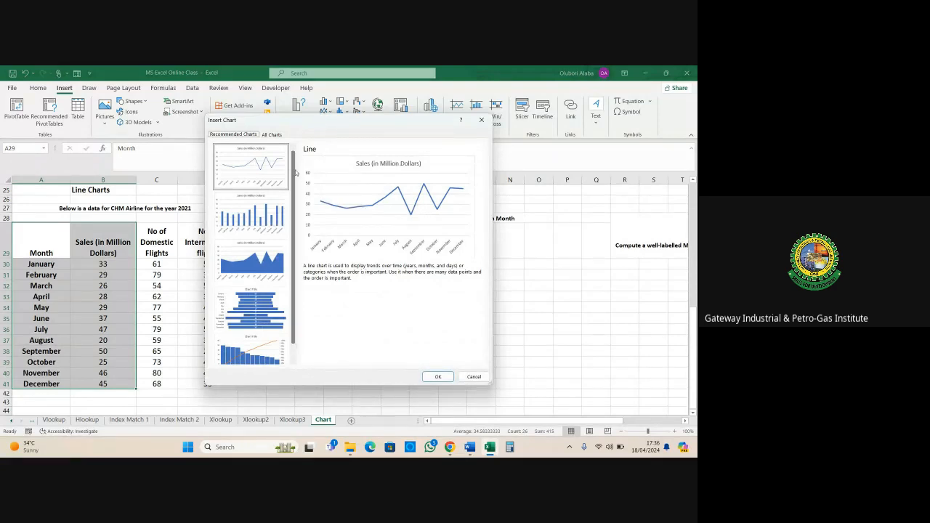
scroll(296, 174, down, 1)
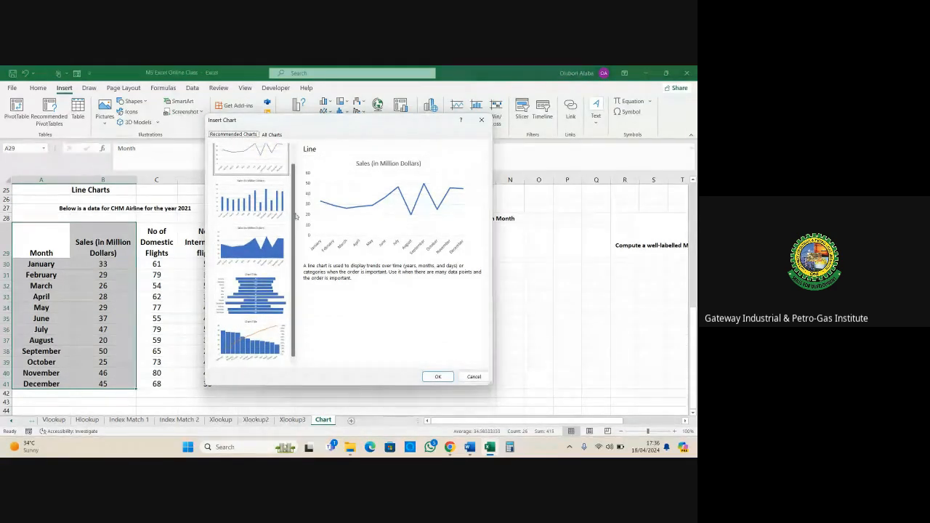
scroll(297, 190, up, 1)
click(437, 376)
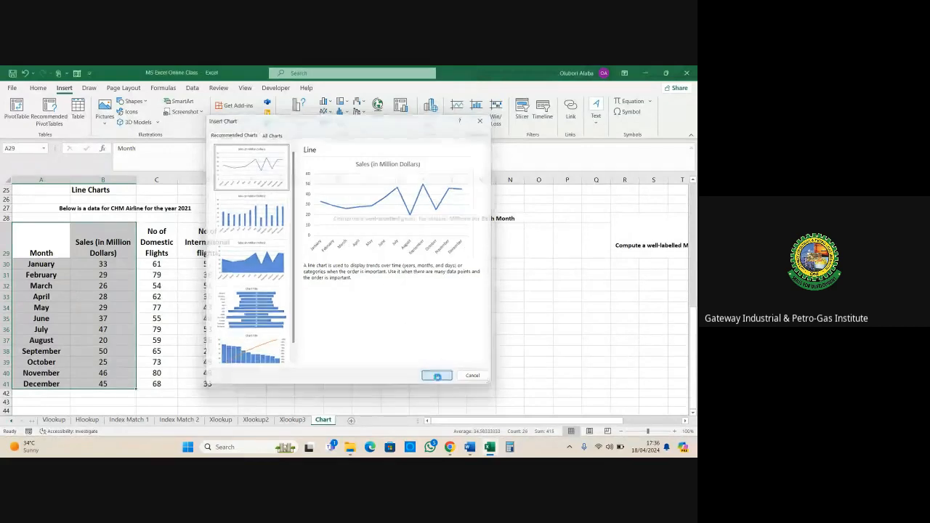
drag(297, 239, 350, 232)
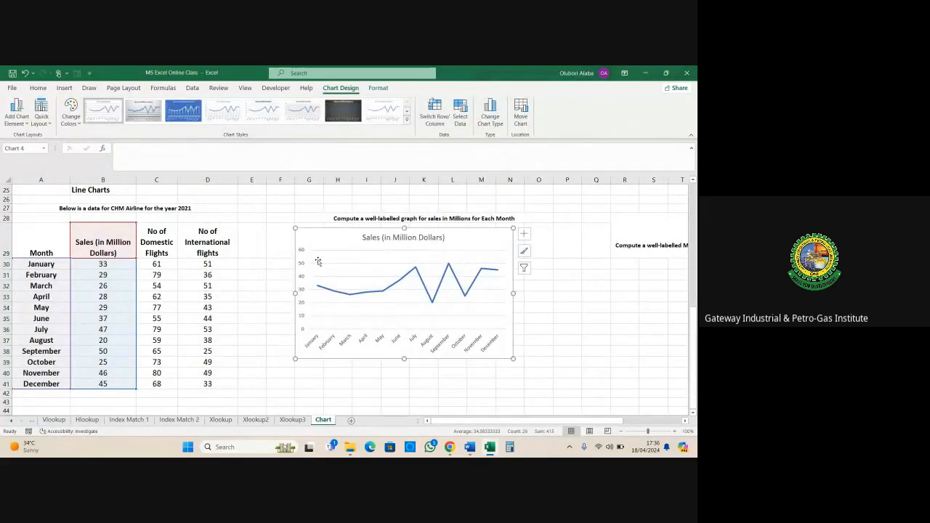
- Apply the grey gradient style with numbered circle markers to the sales line chart and shift it slightly below its heading
click(524, 251)
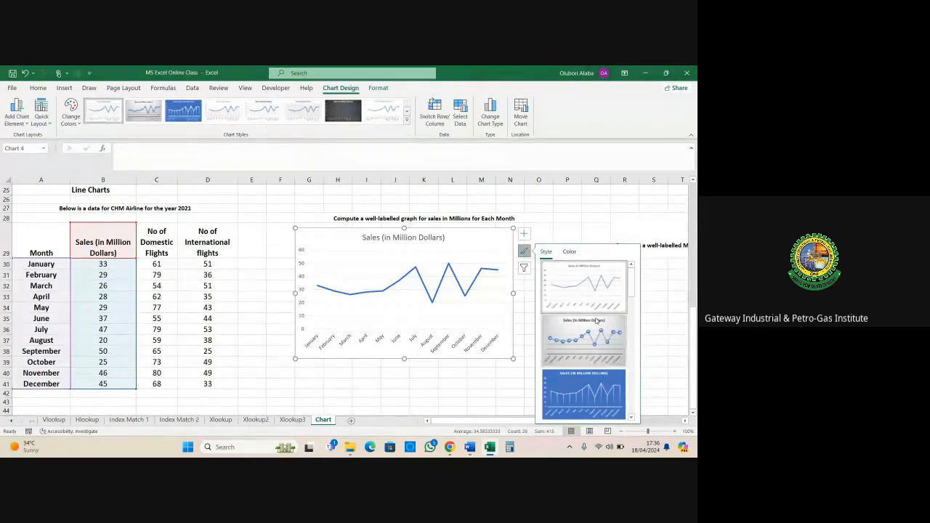
scroll(590, 313, down, 5)
scroll(592, 324, up, 5)
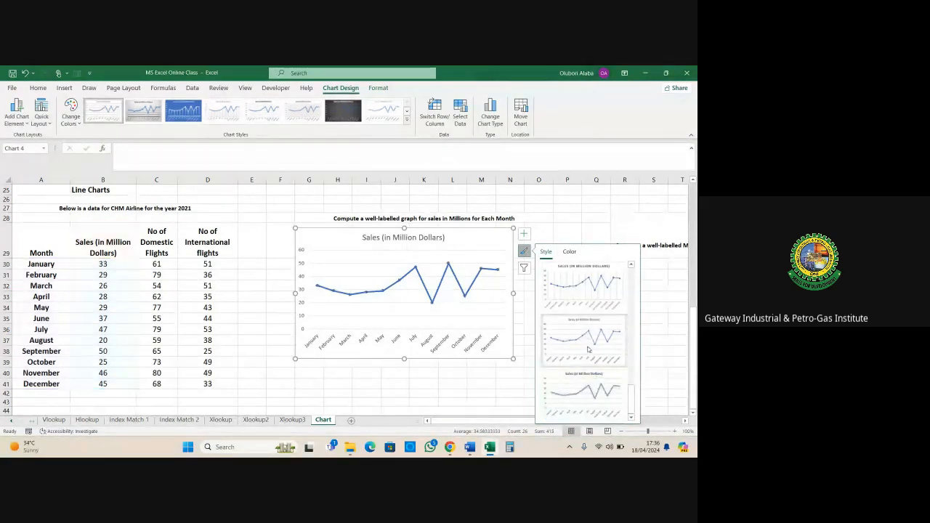
click(542, 251)
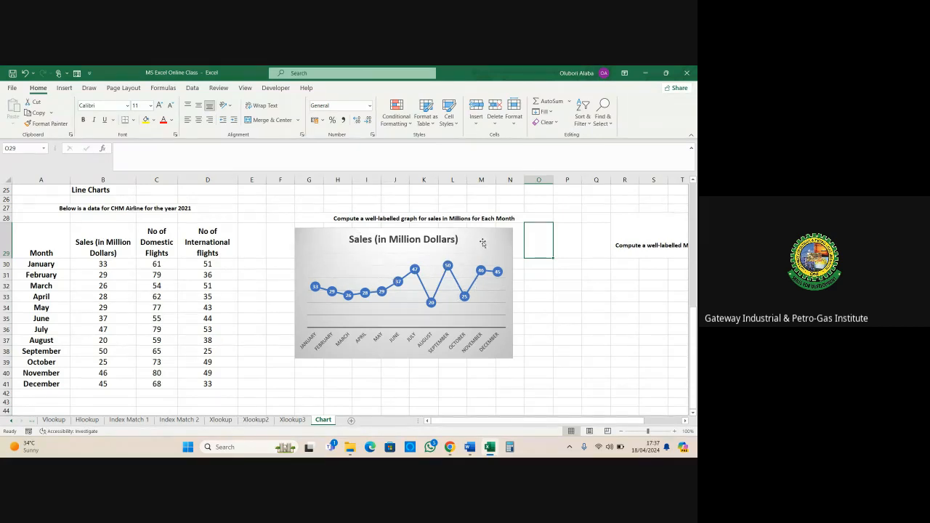
drag(484, 242, 492, 248)
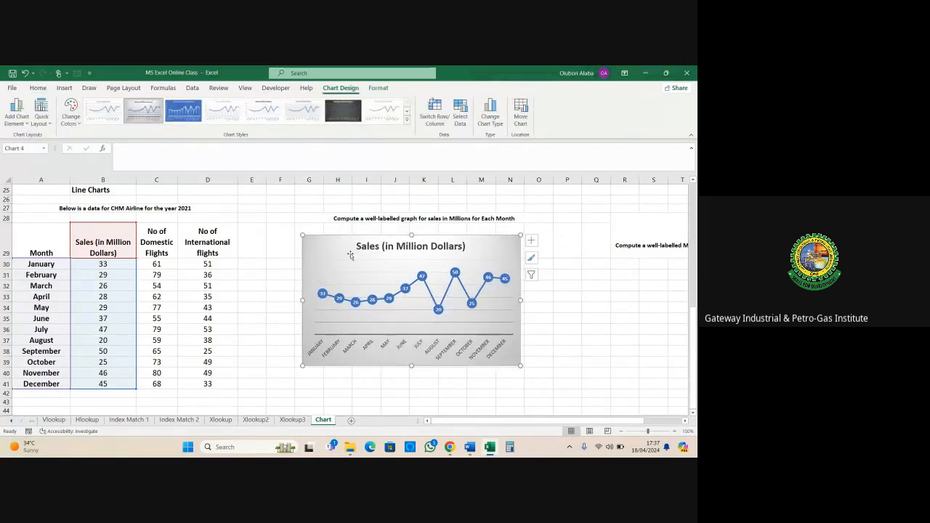
click(281, 217)
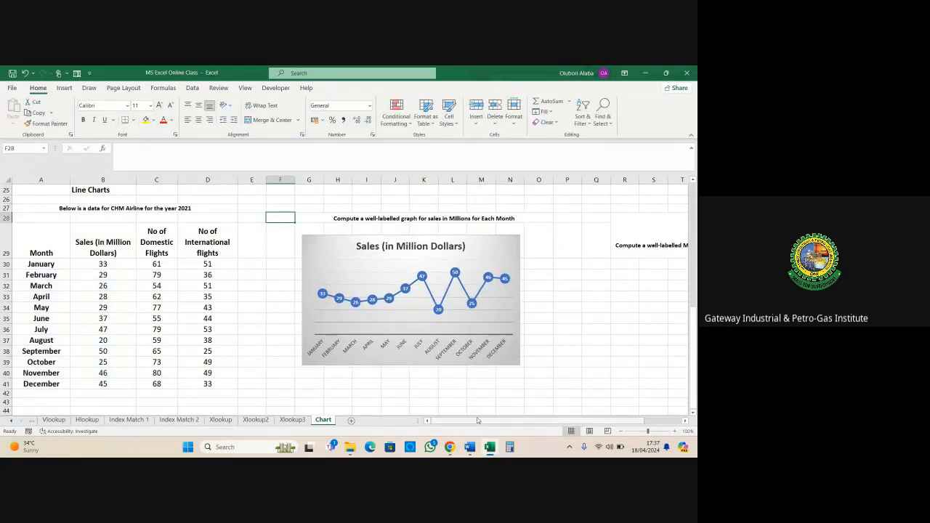
- Insert the recommended multi-series line chart from the full airline table A29:D41
drag(476, 421, 516, 421)
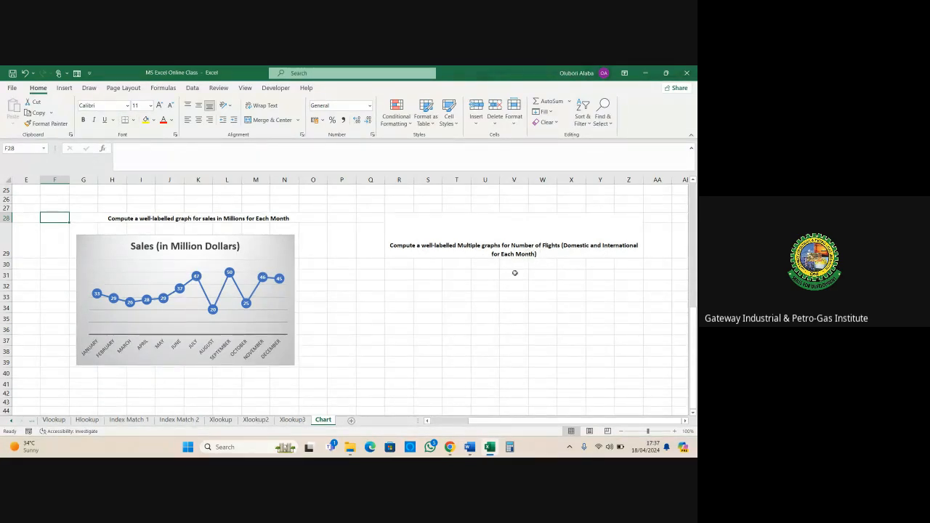
drag(492, 421, 439, 421)
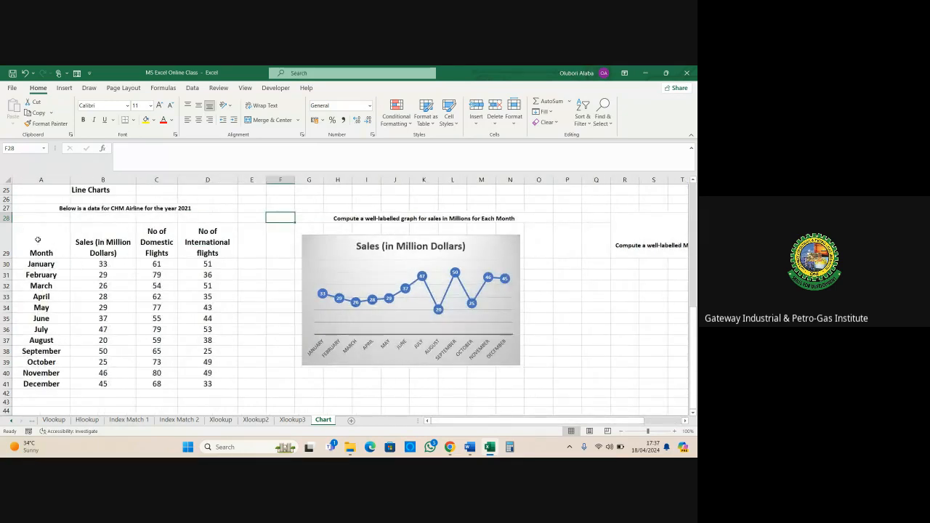
drag(37, 239, 188, 378)
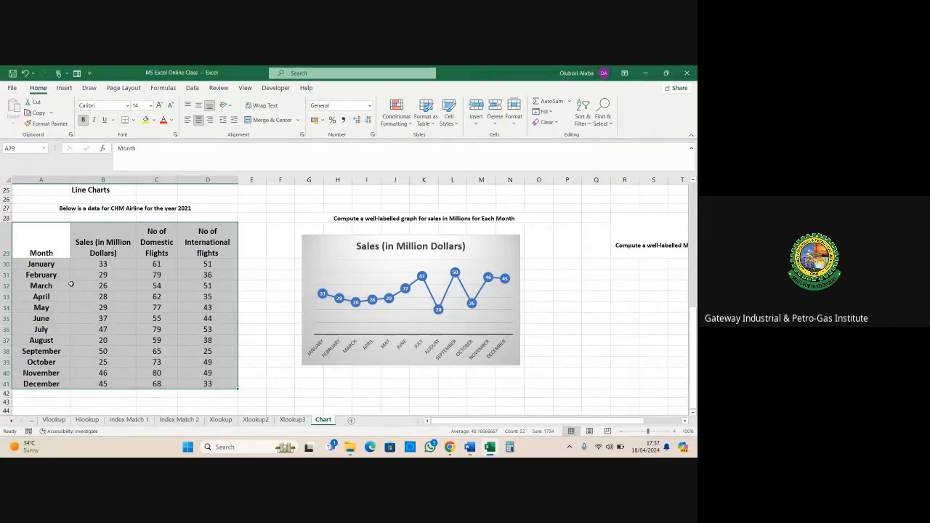
drag(34, 236, 195, 386)
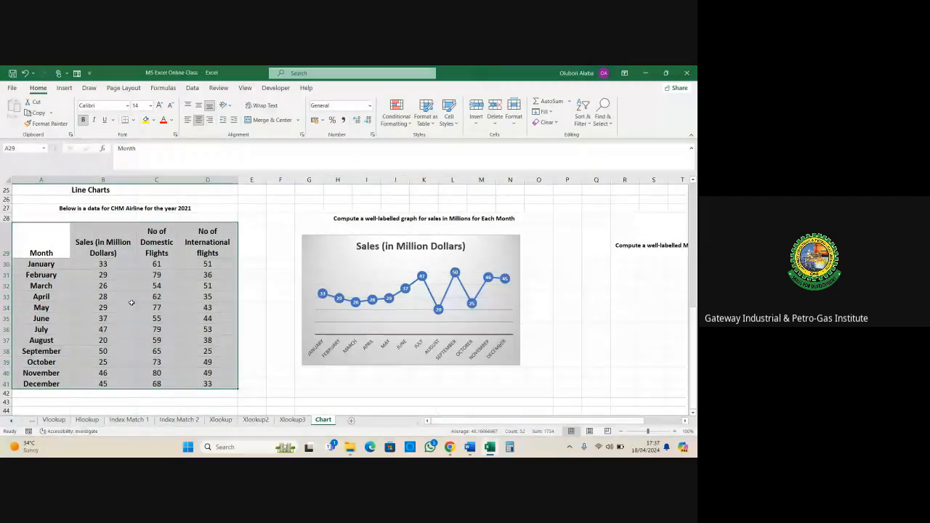
click(64, 88)
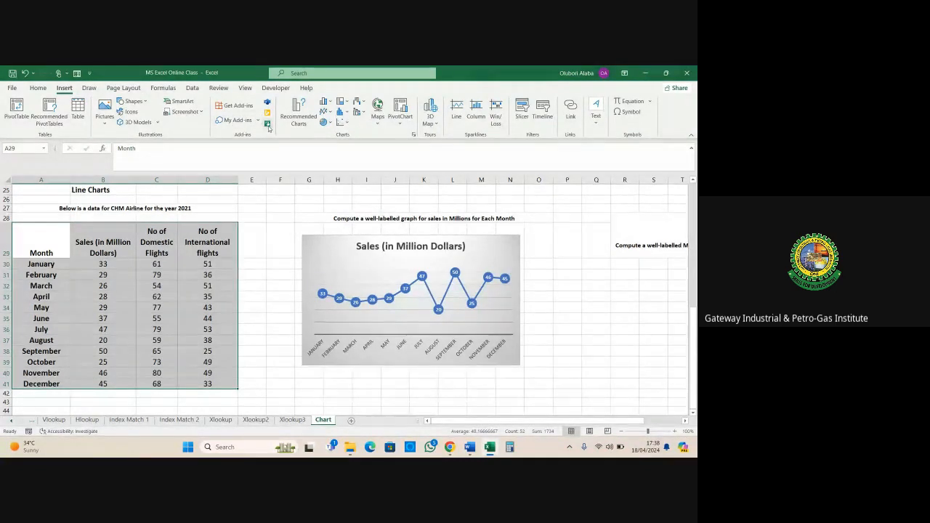
click(292, 123)
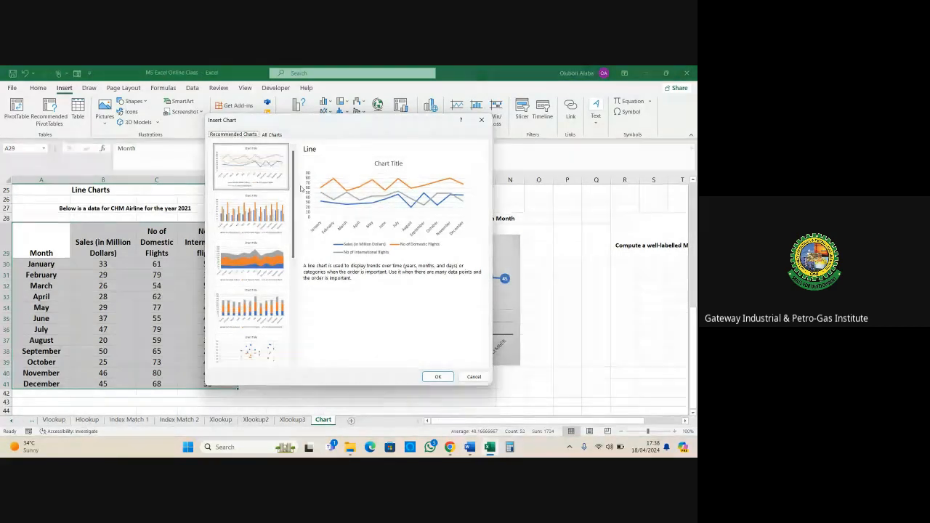
mouse_move(295, 209)
mouse_down()
mouse_move(294, 317)
mouse_move(294, 212)
mouse_up()
click(269, 175)
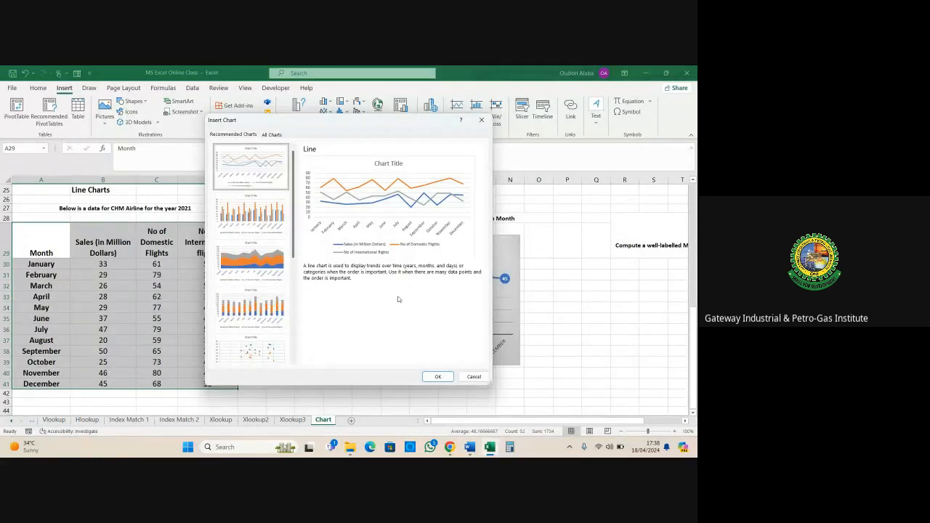
click(437, 376)
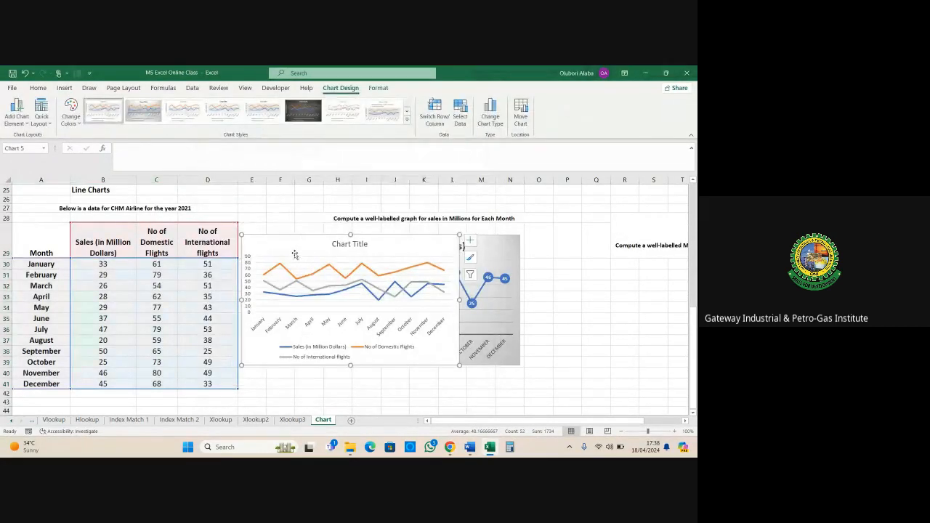
- Move the new line chart directly under the heading "Compute a well-labelled Multiple graphs for Number of Flights"
drag(291, 244, 559, 276)
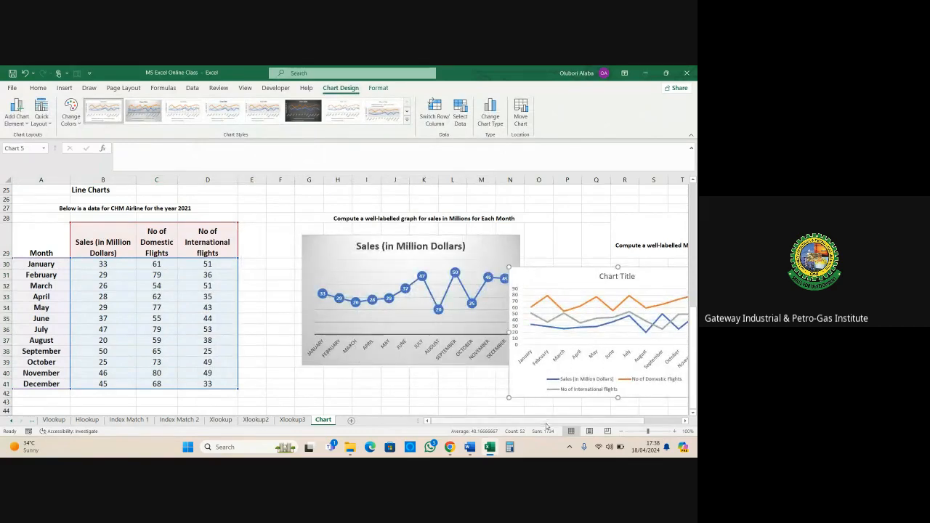
drag(568, 422, 601, 423)
drag(430, 276, 546, 267)
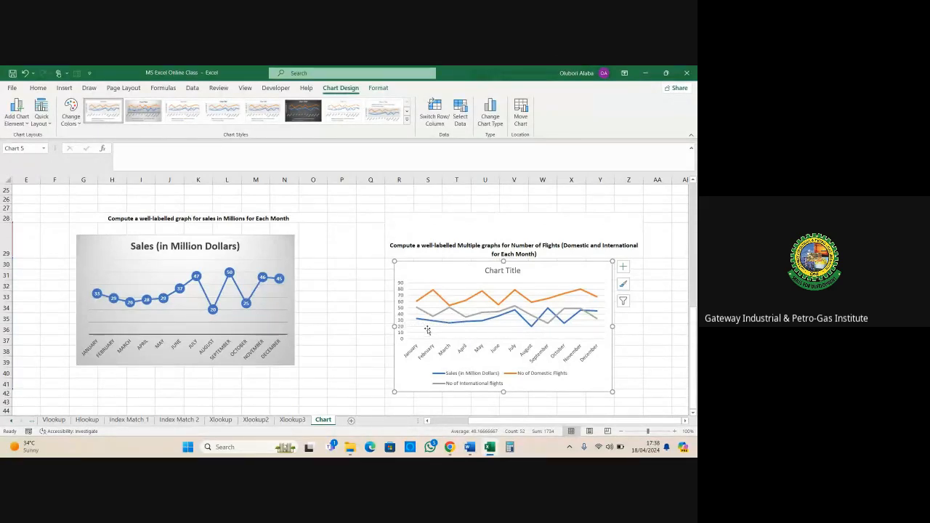
- Delete the Sales (in Million Dollars) series from the multiple line chart
mouse_move(426, 297)
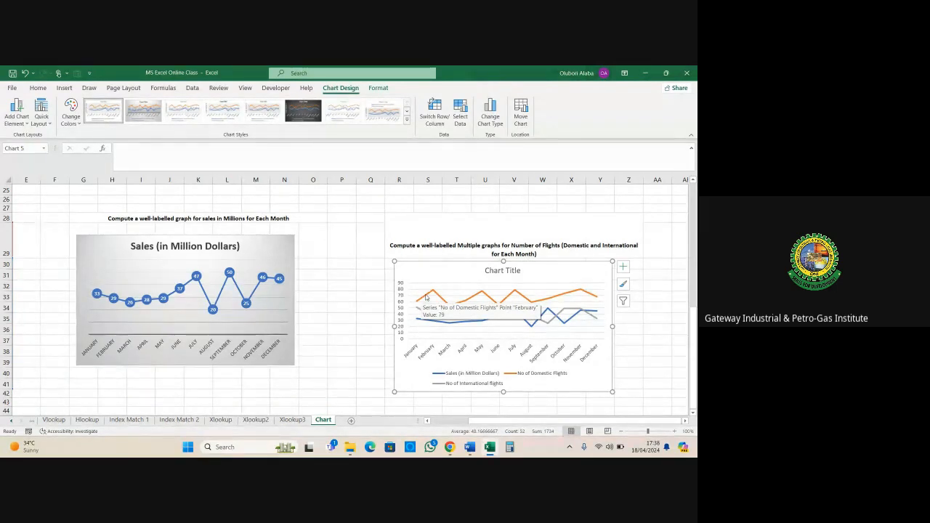
mouse_move(435, 319)
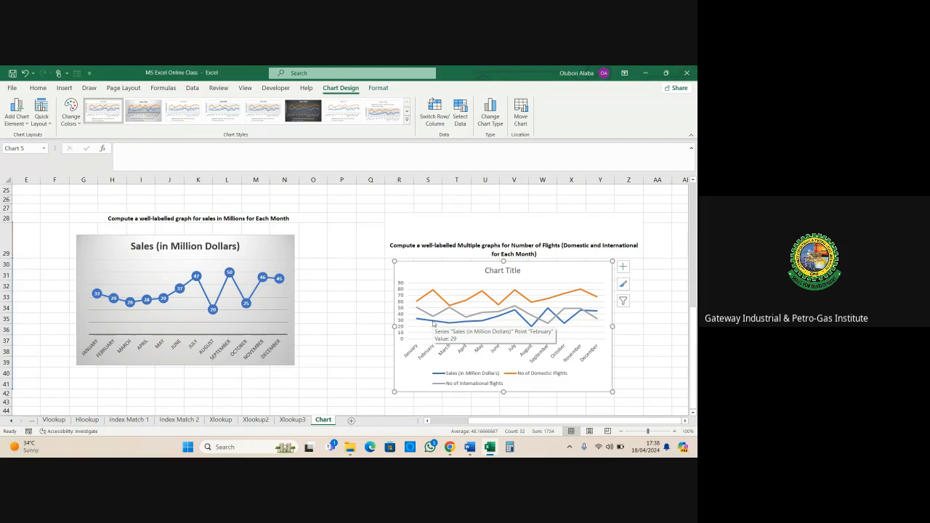
click(433, 322)
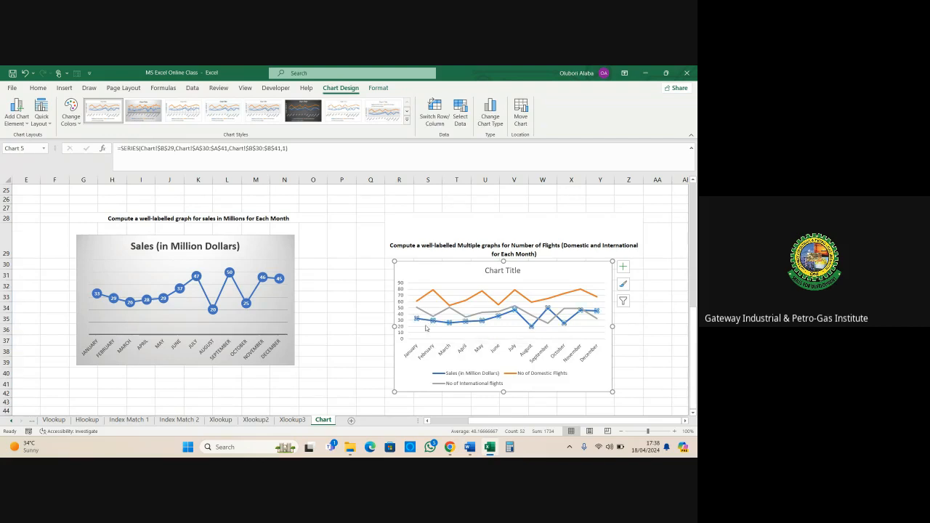
key(Delete)
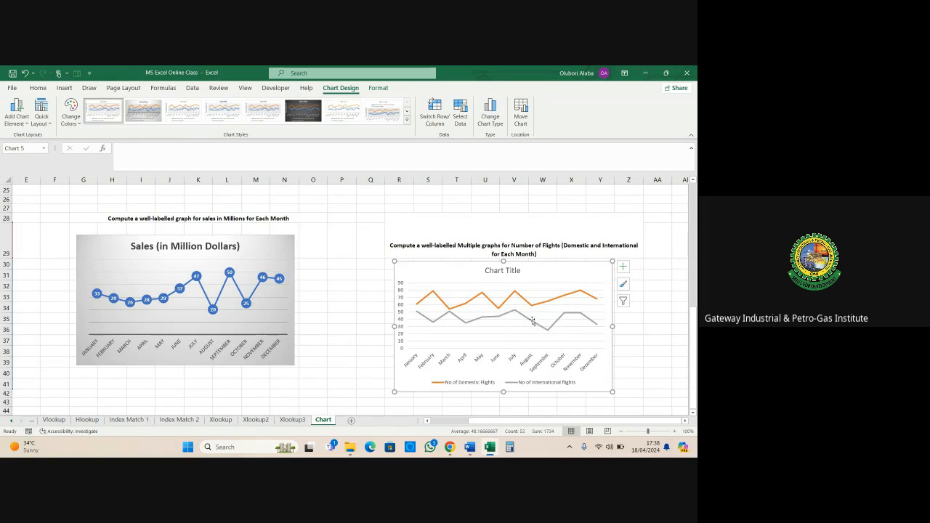
- Examine the domestic and international flight lines and the table columns each one draws from
mouse_move(483, 295)
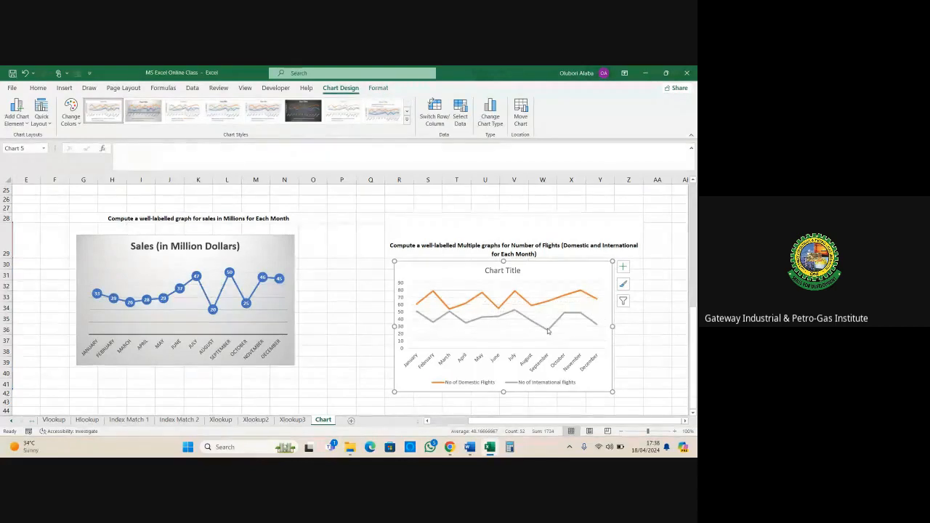
mouse_move(548, 333)
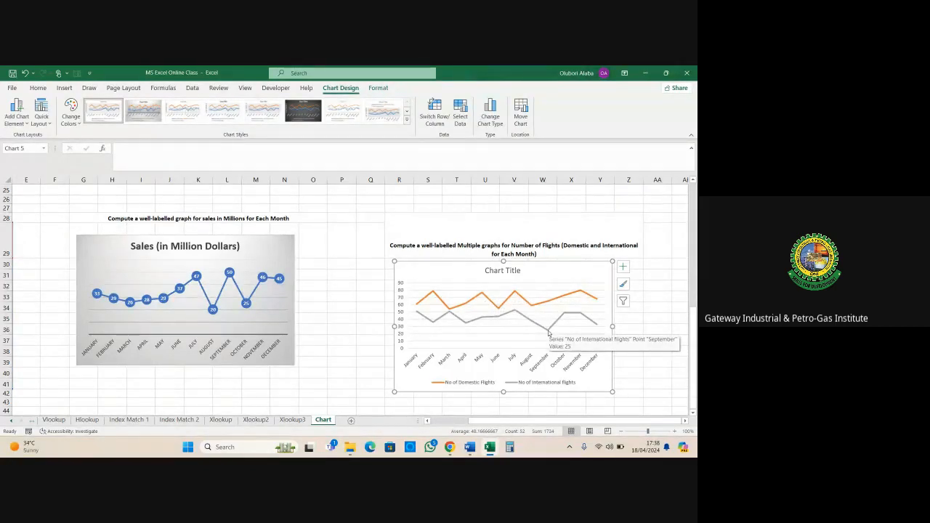
click(548, 331)
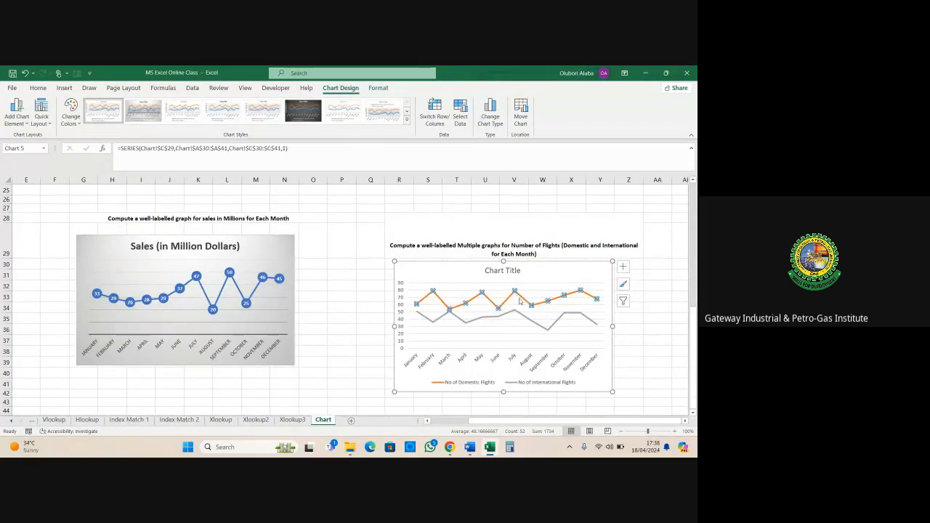
click(527, 303)
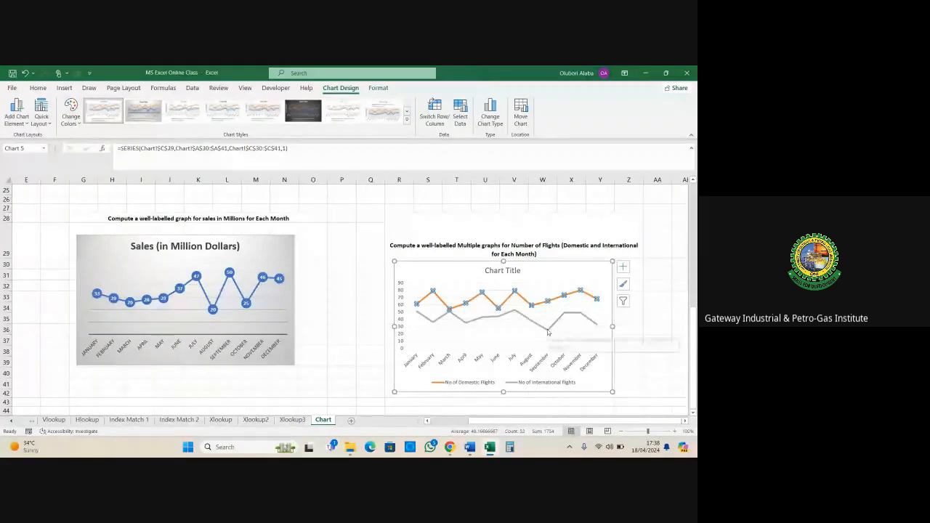
click(548, 329)
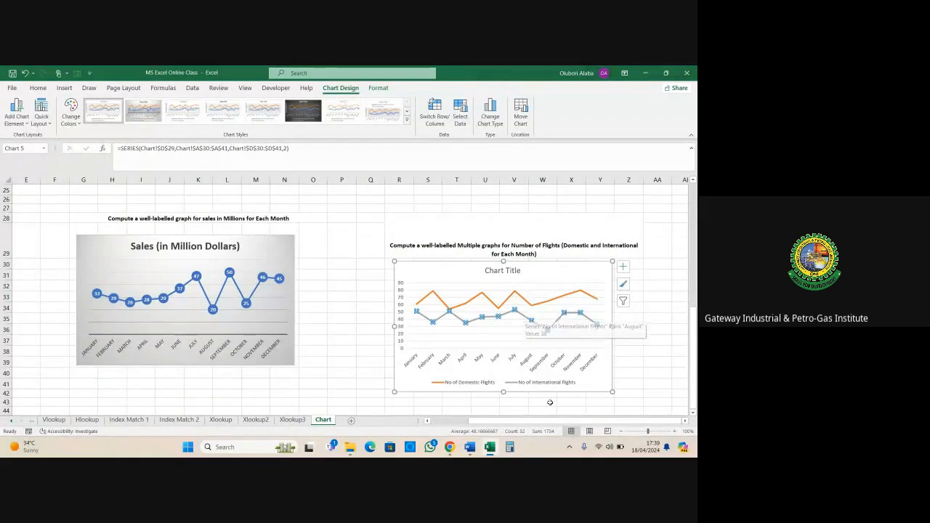
drag(554, 422, 507, 424)
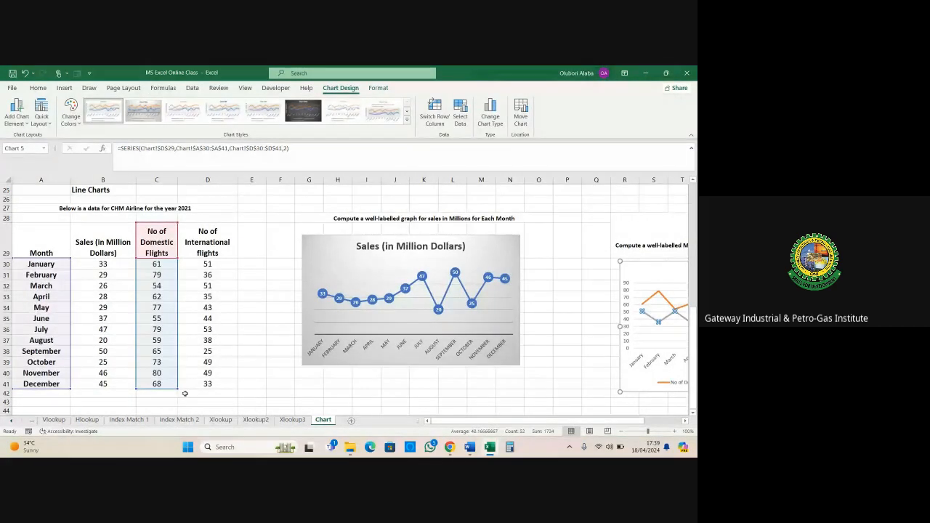
click(658, 293)
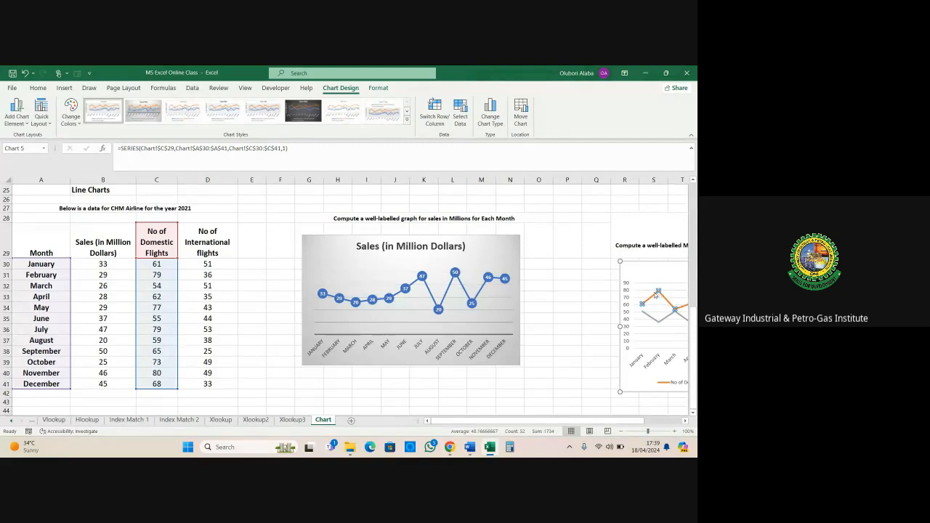
click(662, 326)
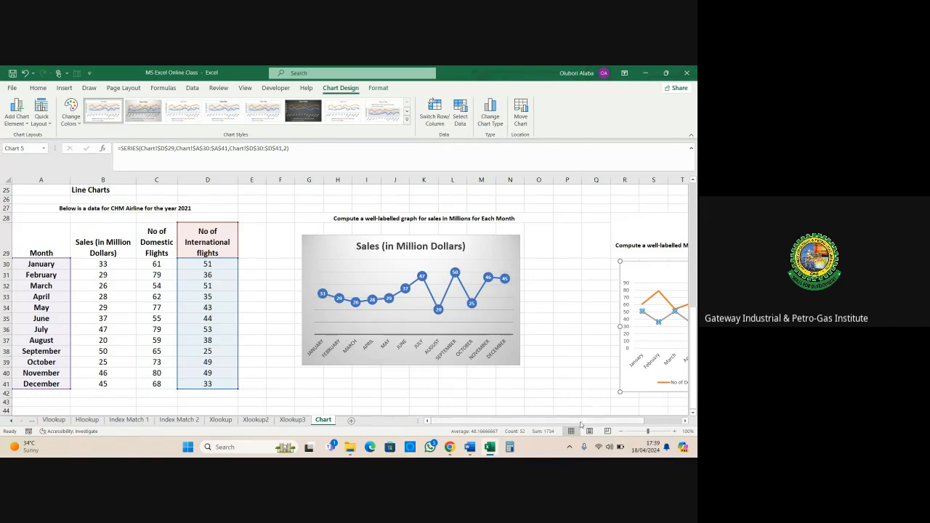
scroll(582, 421, right, 3)
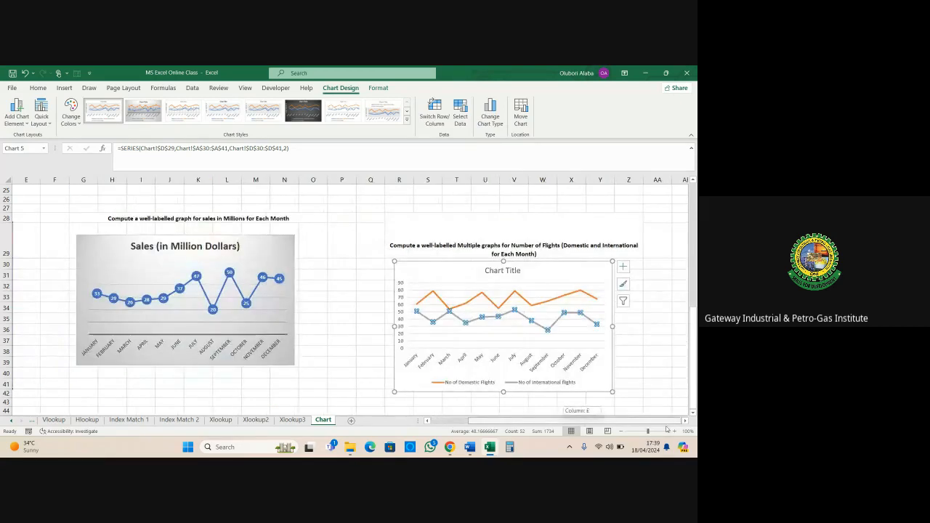
click(623, 284)
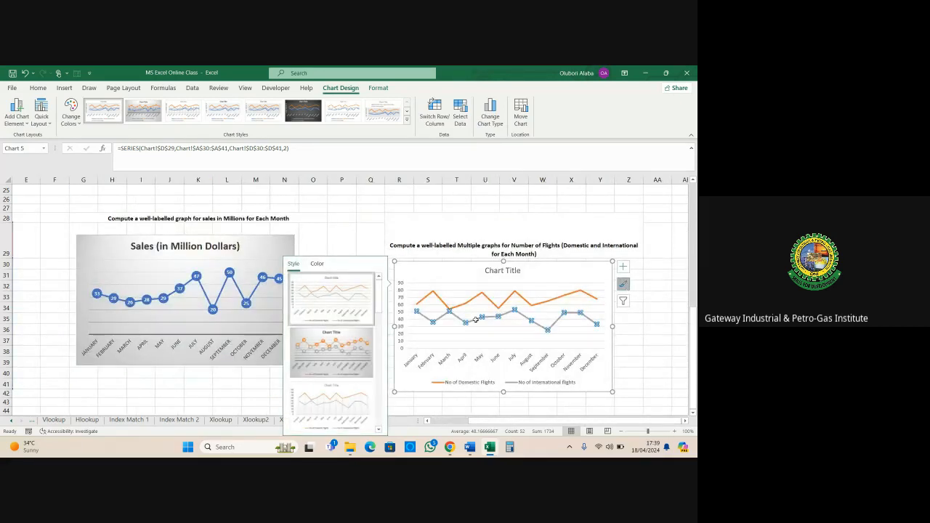
mouse_move(380, 304)
mouse_down()
mouse_move(389, 420)
mouse_move(394, 308)
mouse_up()
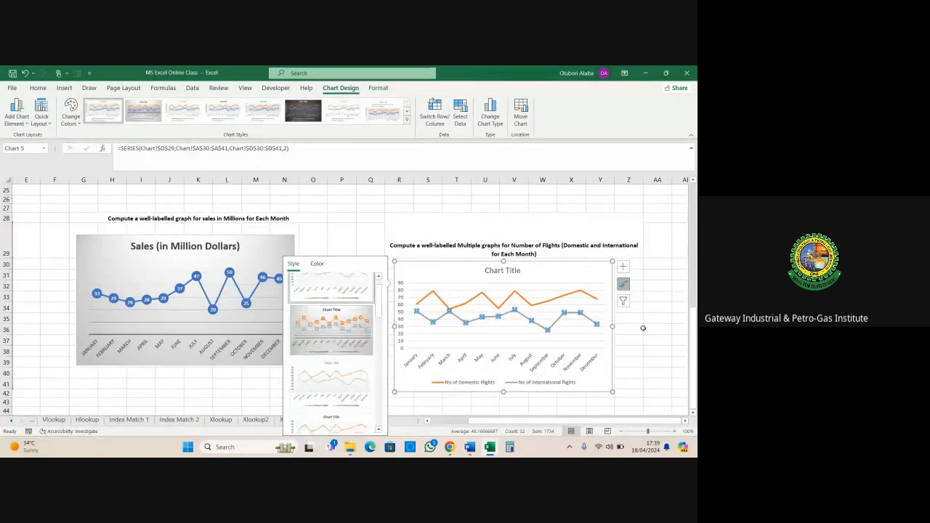
click(653, 321)
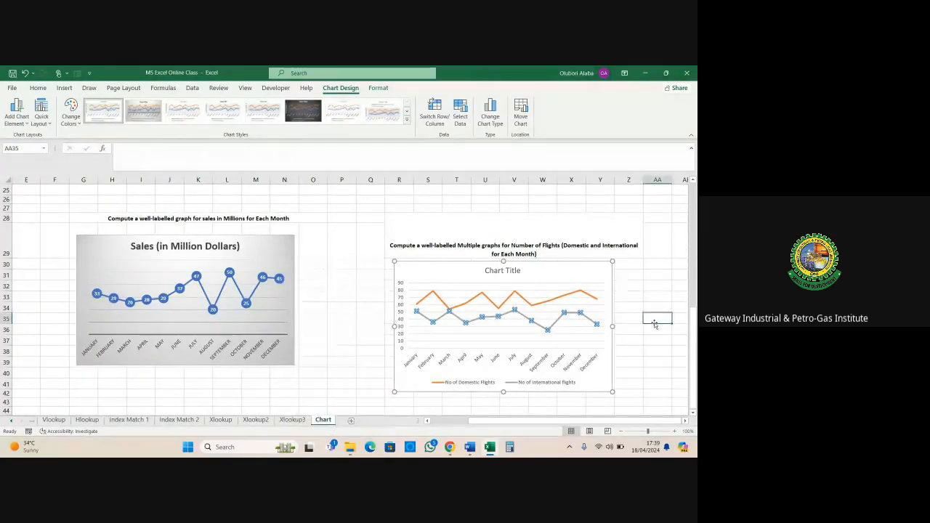
- Copy the text "Number of Flights (Domestic and International for Each Month)" from the heading in R28, leaving the cell unedited
click(511, 273)
drag(521, 270, 485, 271)
click(490, 270)
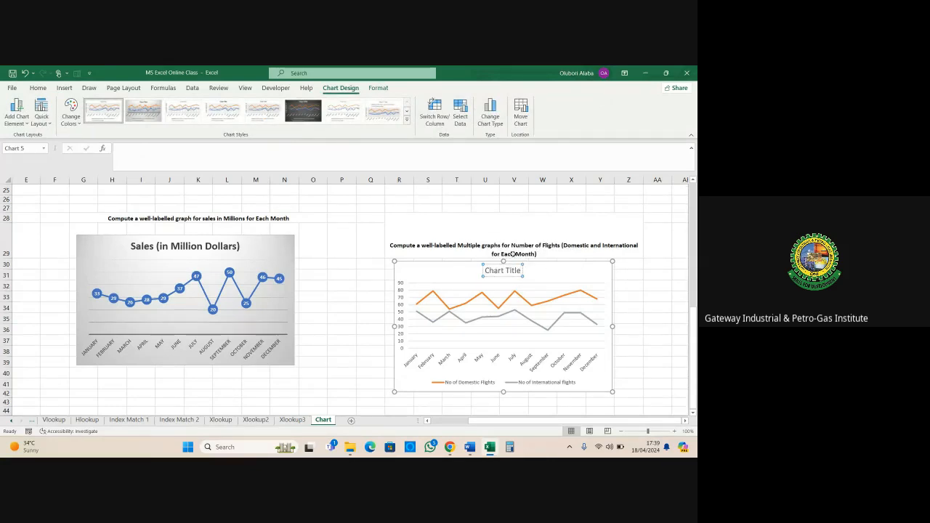
click(515, 251)
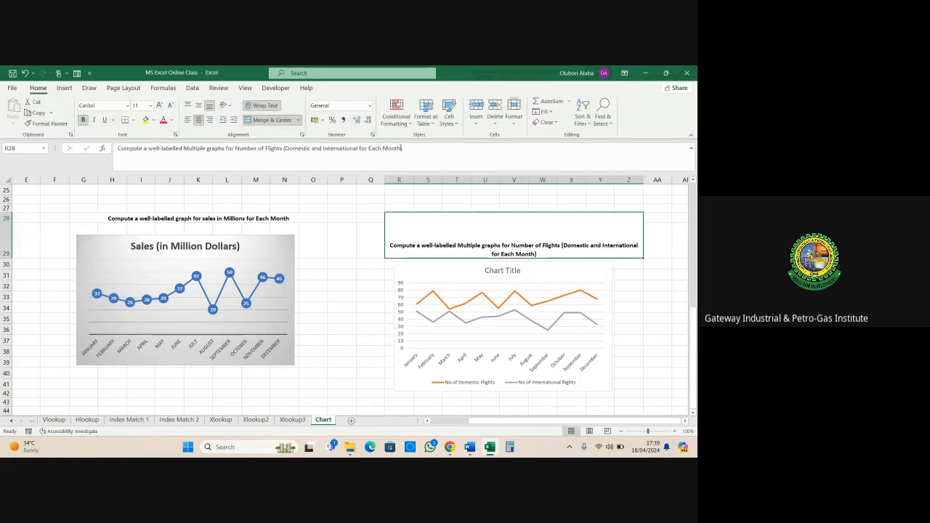
drag(402, 148, 235, 148)
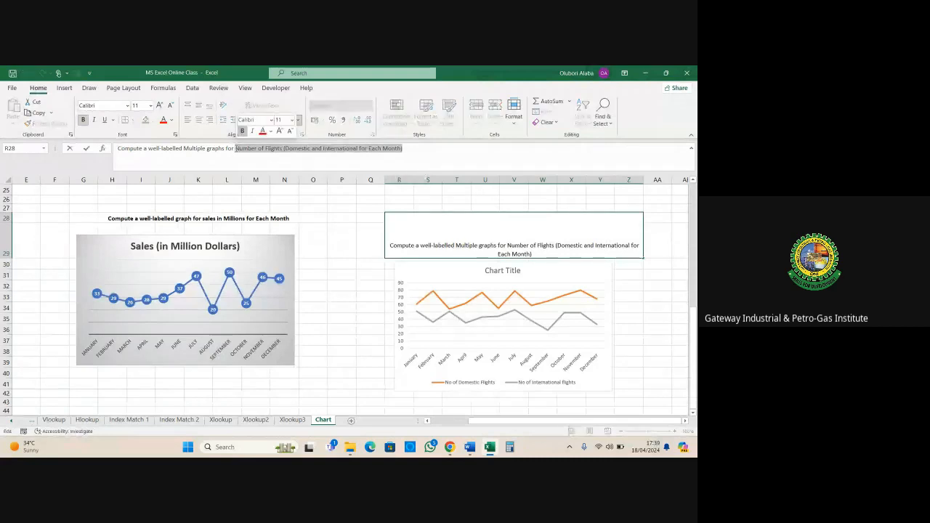
key(ctrl+c)
key(Escape)
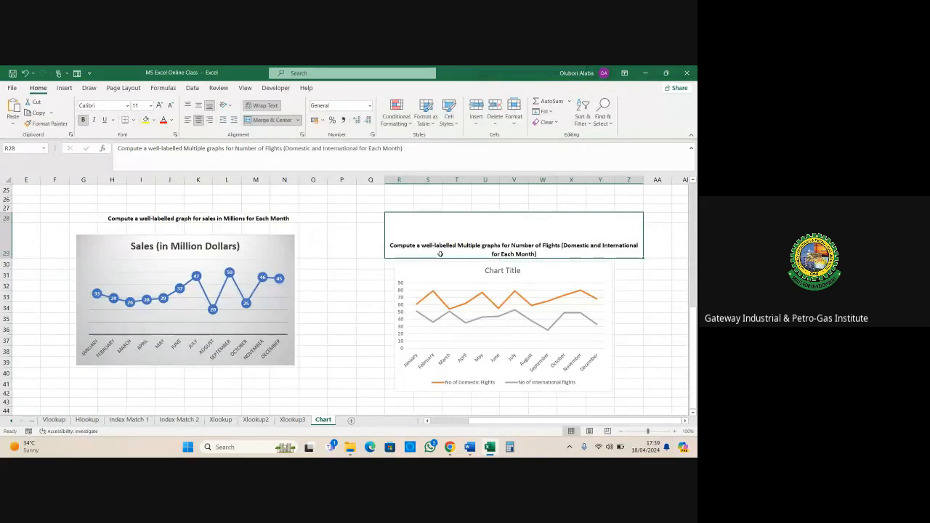
- Replace the flights line chart's placeholder title with the copied text "Number of Flights (Domestic and International for Each Month)"
click(507, 271)
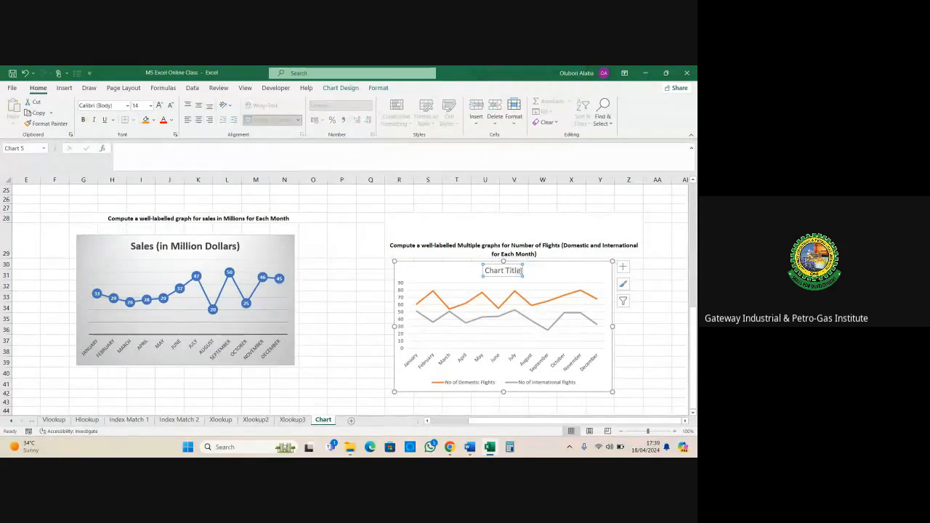
click(521, 270)
key(BackSpace)
key(BackSpace)
key(BackSpace)
key(BackSpace)
key(BackSpace)
key(BackSpace)
key(BackSpace)
key(BackSpace)
key(BackSpace)
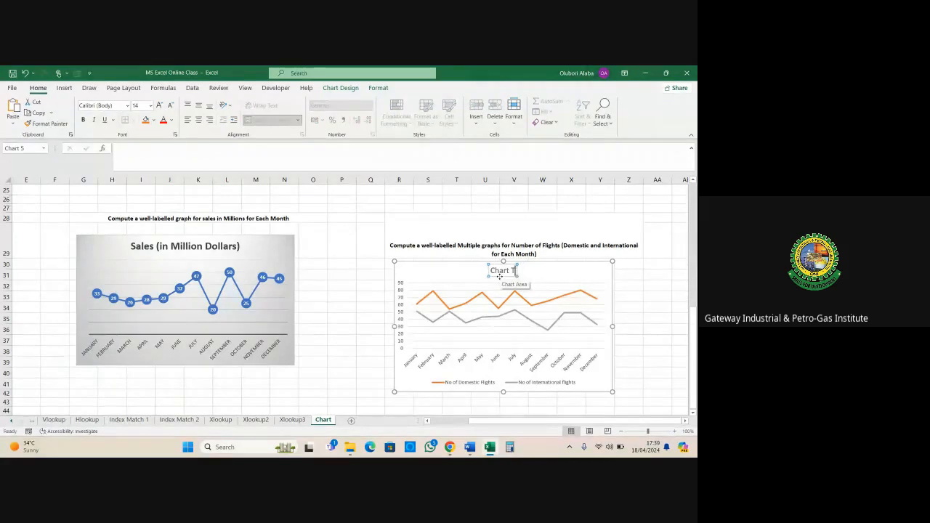
key(BackSpace)
key(BackSpace)
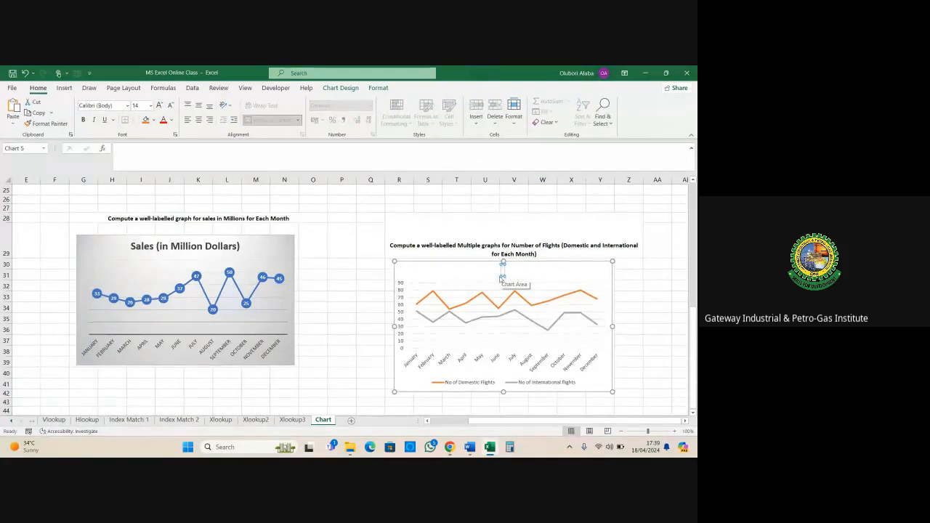
key(ctrl+v)
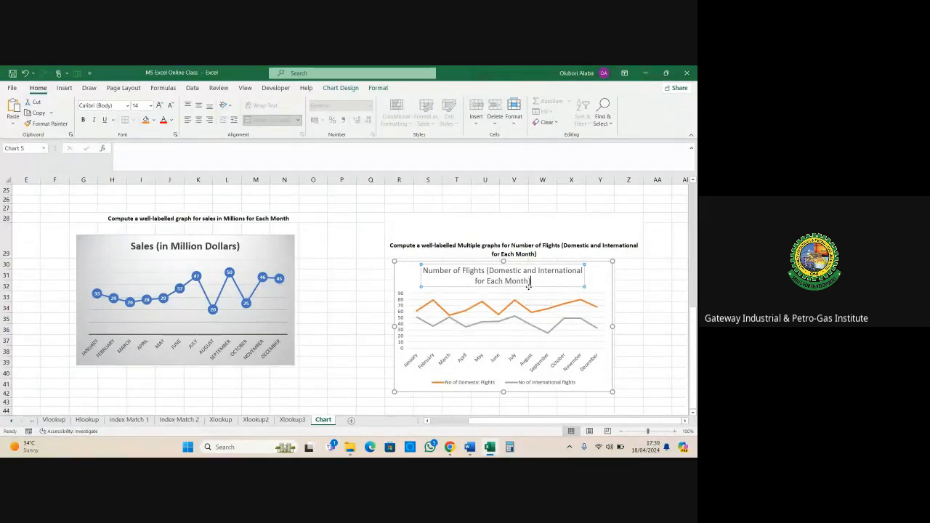
- Shorten the flights chart's title to "Number of Flights Domestic and International", removing the parentheses and "for Each Month"
key(BackSpace)
key(BackSpace)
key(BackSpace)
key(BackSpace)
key(BackSpace)
key(BackSpace)
key(BackSpace)
key(BackSpace)
key(BackSpace)
key(BackSpace)
key(BackSpace)
key(BackSpace)
key(BackSpace)
key(BackSpace)
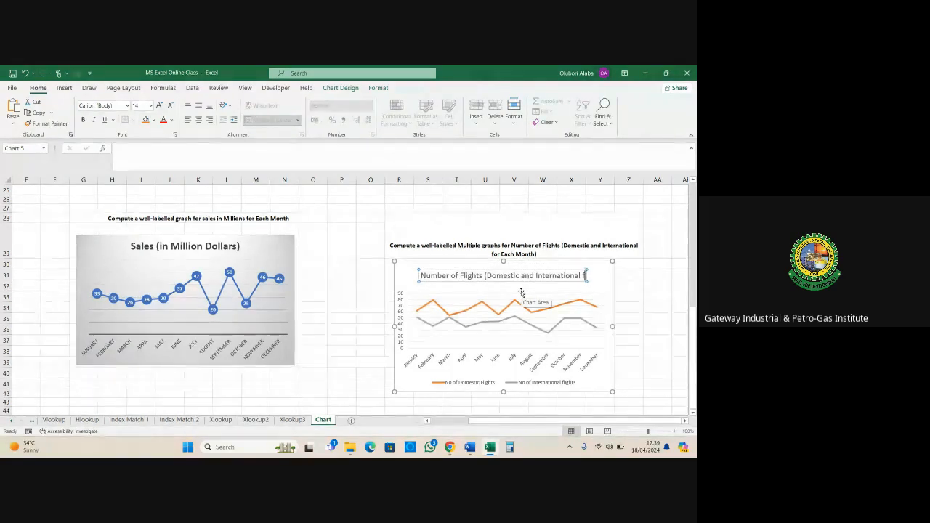
key(BackSpace)
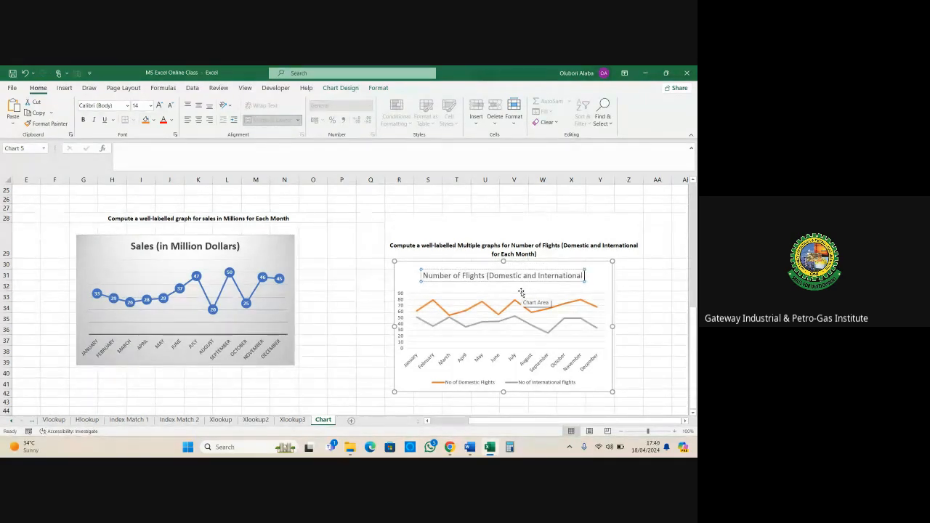
click(489, 276)
key(BackSpace)
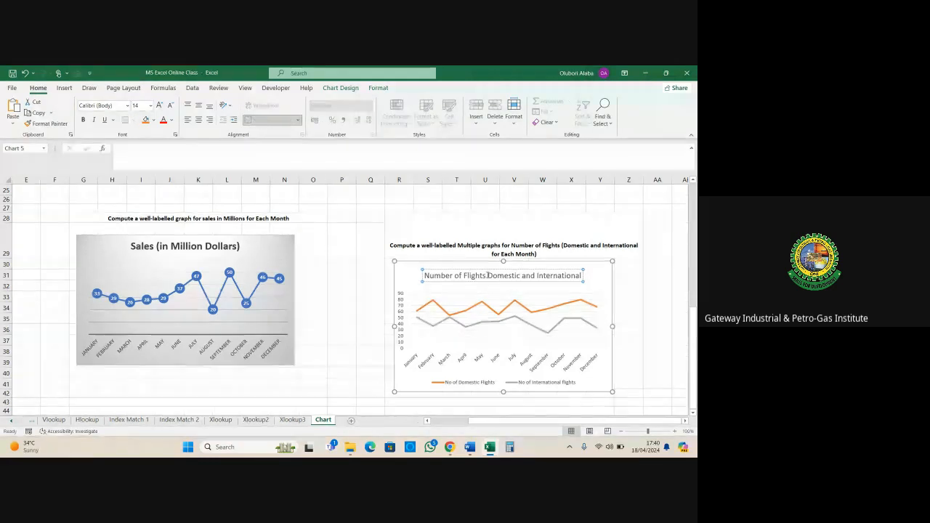
click(368, 273)
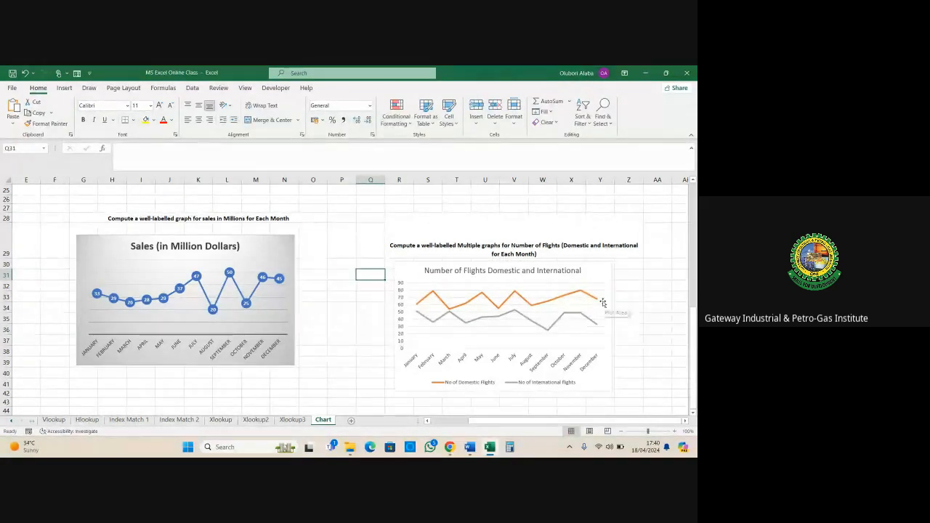
- Look through the chart styles offered for the flights line chart without applying one, and review its source columns in the monthly table
scroll(602, 303, down, 1)
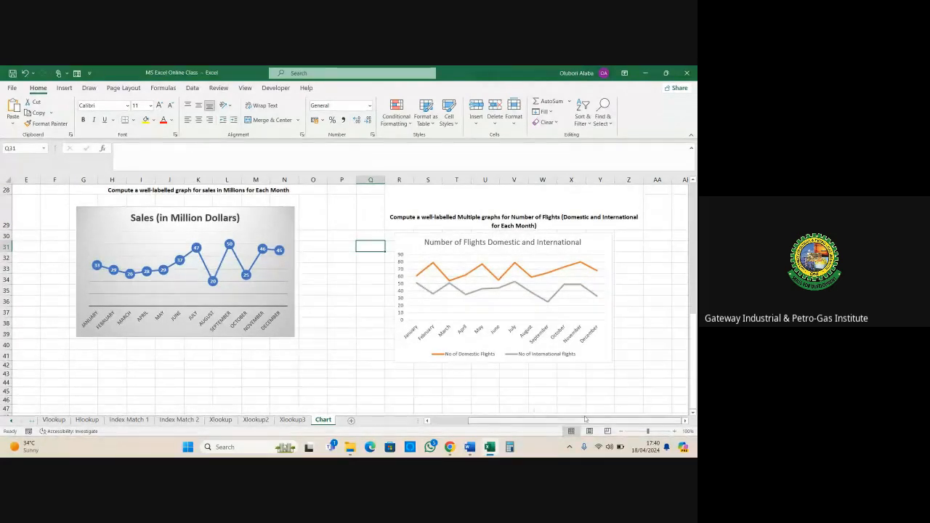
drag(694, 351, 694, 372)
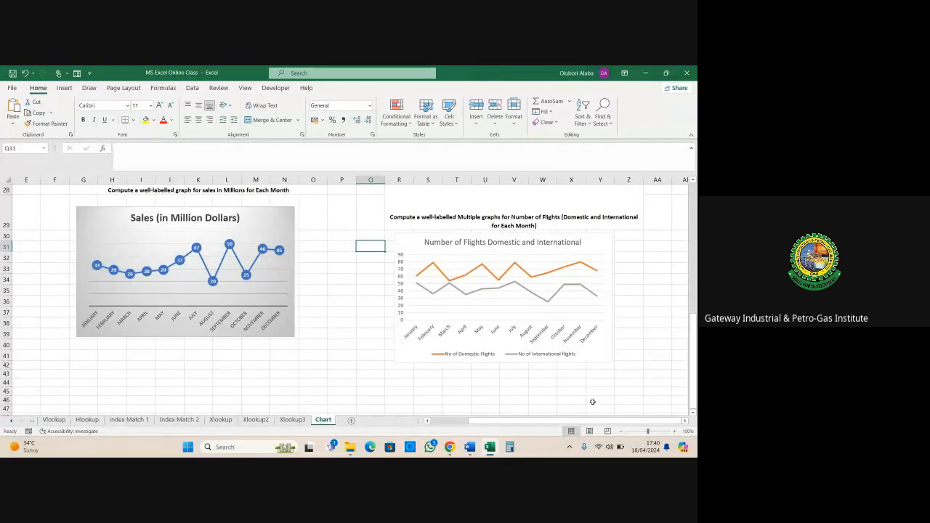
click(590, 248)
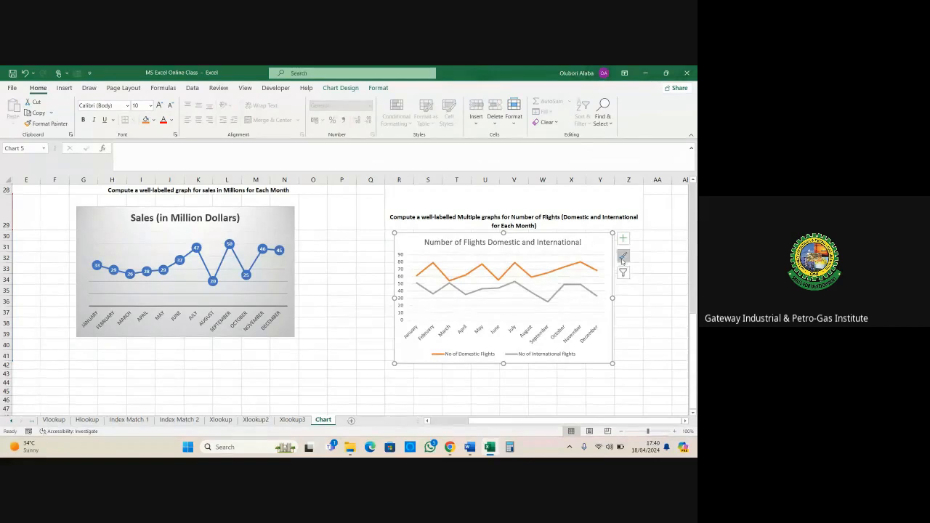
click(622, 257)
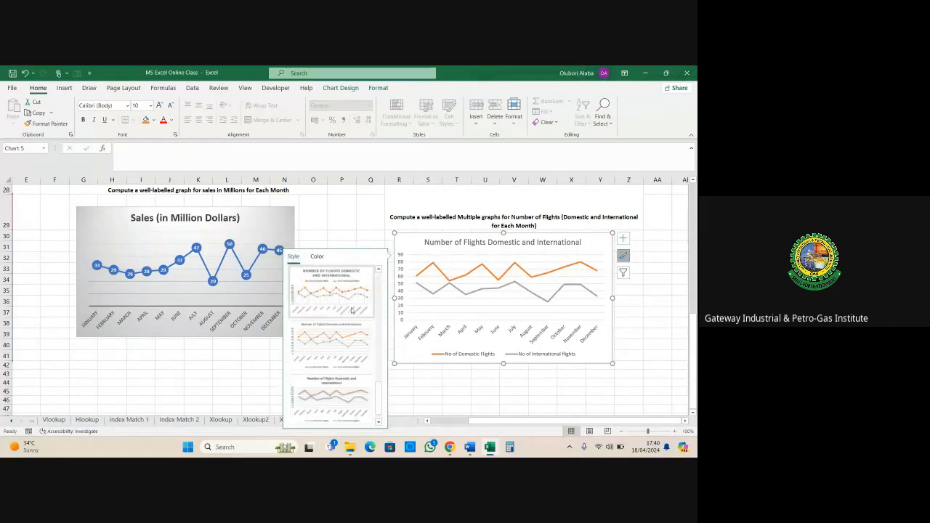
click(378, 219)
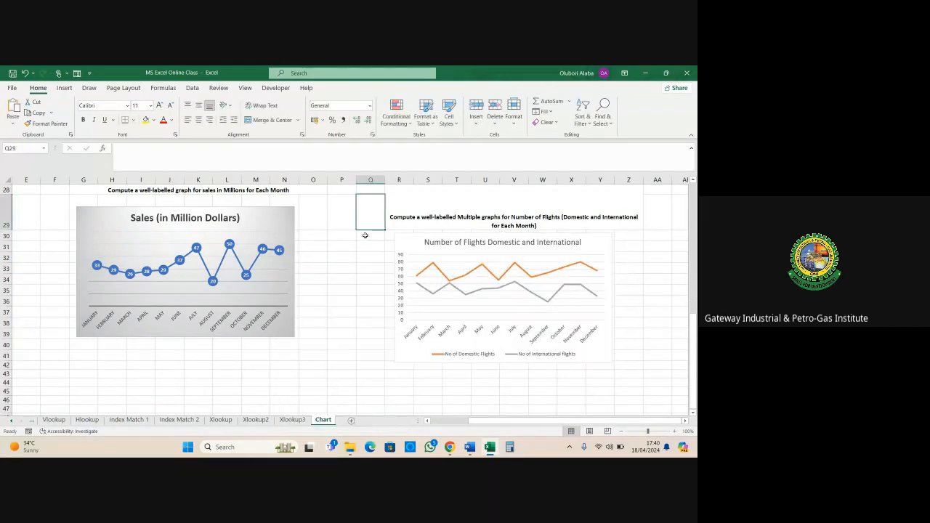
click(421, 242)
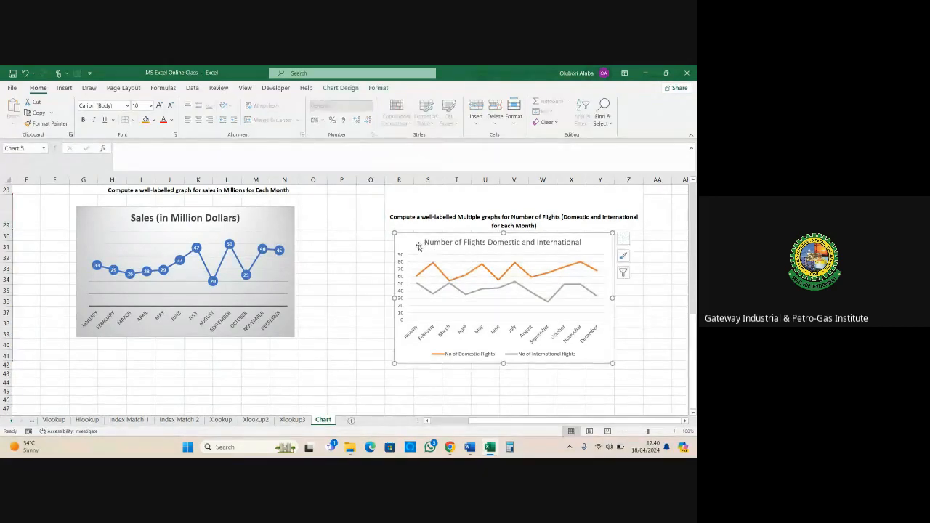
drag(505, 421, 452, 422)
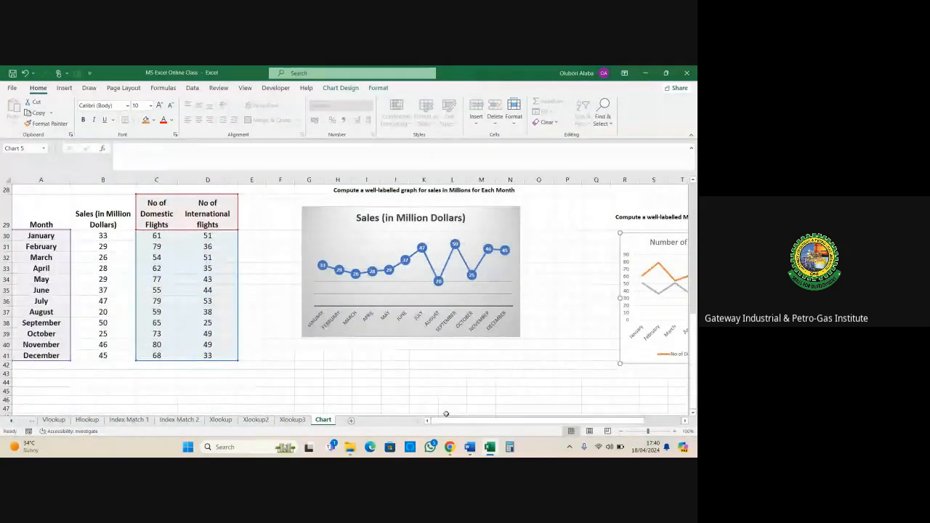
click(268, 268)
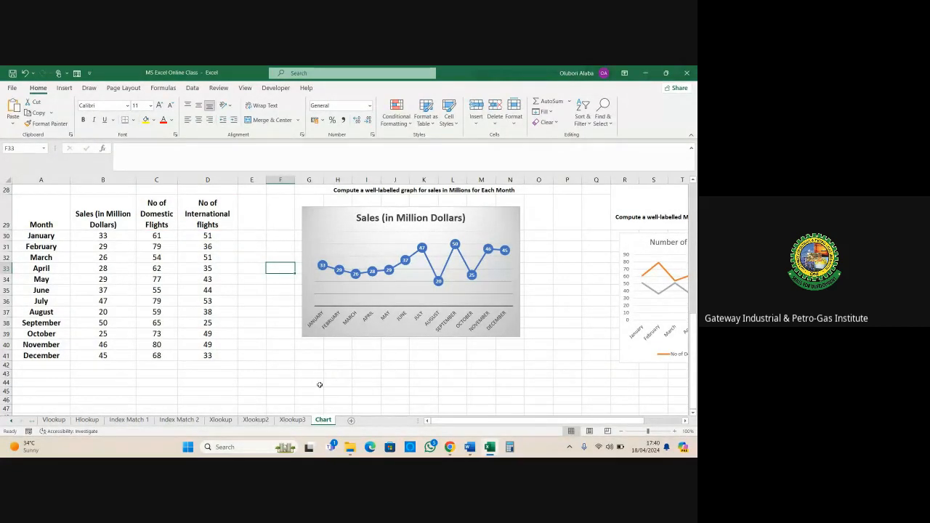
- Open the IF () Clause worksheet with the student scores and grading scales
click(14, 423)
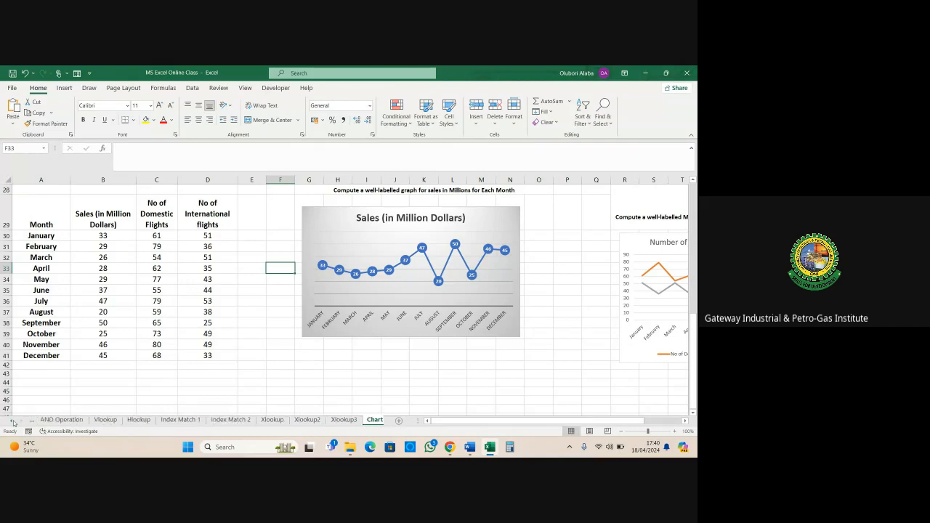
click(13, 423)
click(13, 424)
click(13, 423)
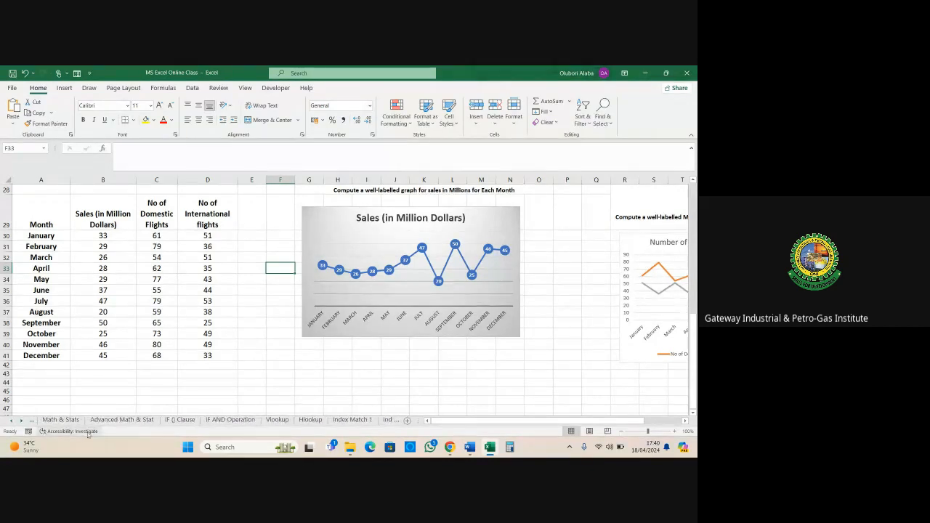
click(183, 421)
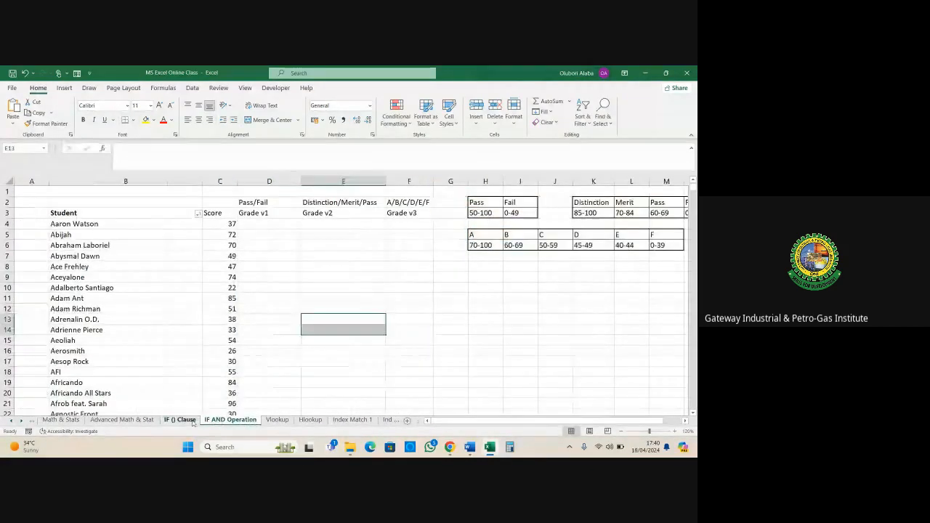
- Switch to the Google Meet call window in Chrome and check the call's recording indicator
mouse_move(451, 449)
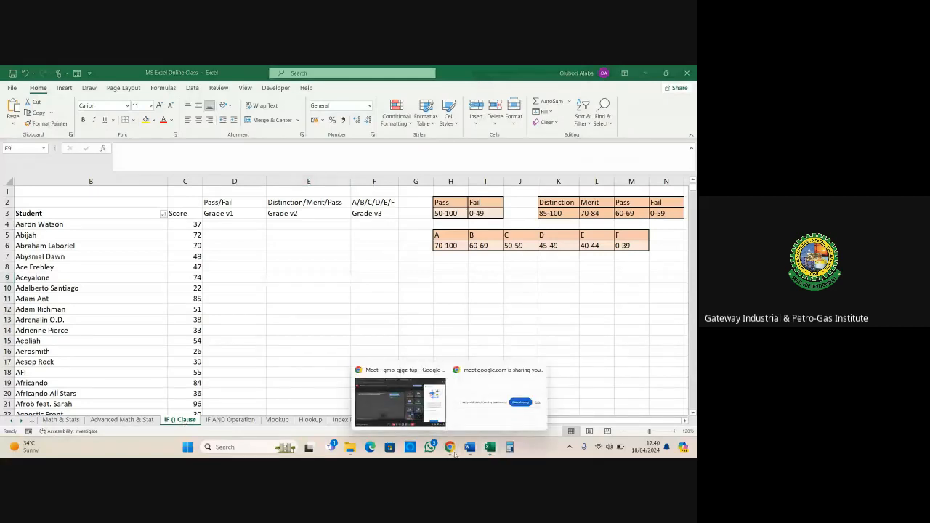
click(397, 396)
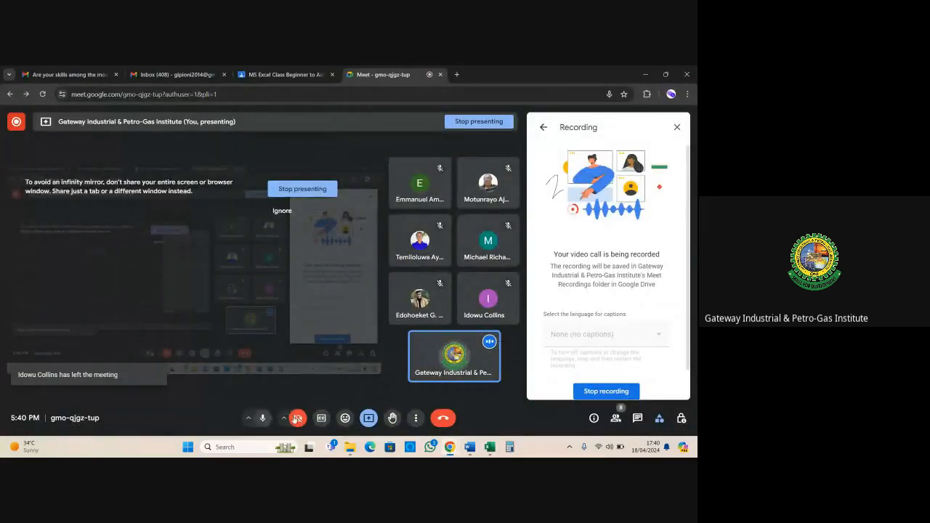
mouse_move(18, 123)
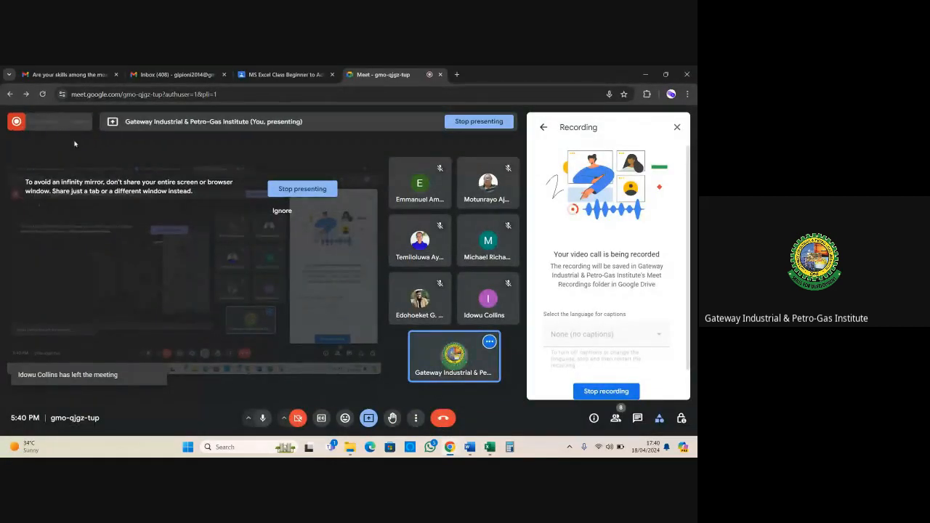